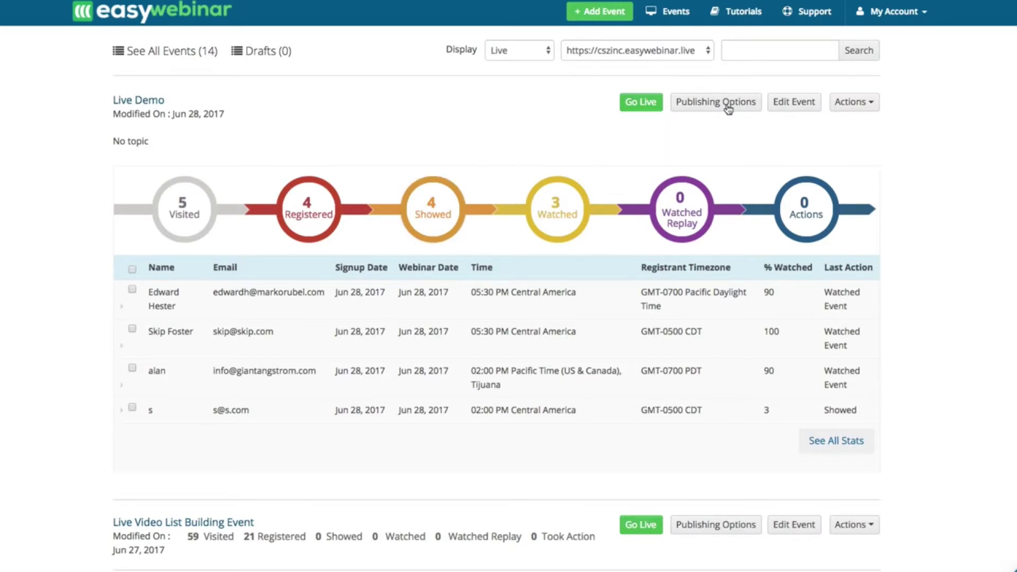
- Start a new webinar event with + Add Event to open its blank settings form
{"action": "left_click", "coordinate": [593, 19]}
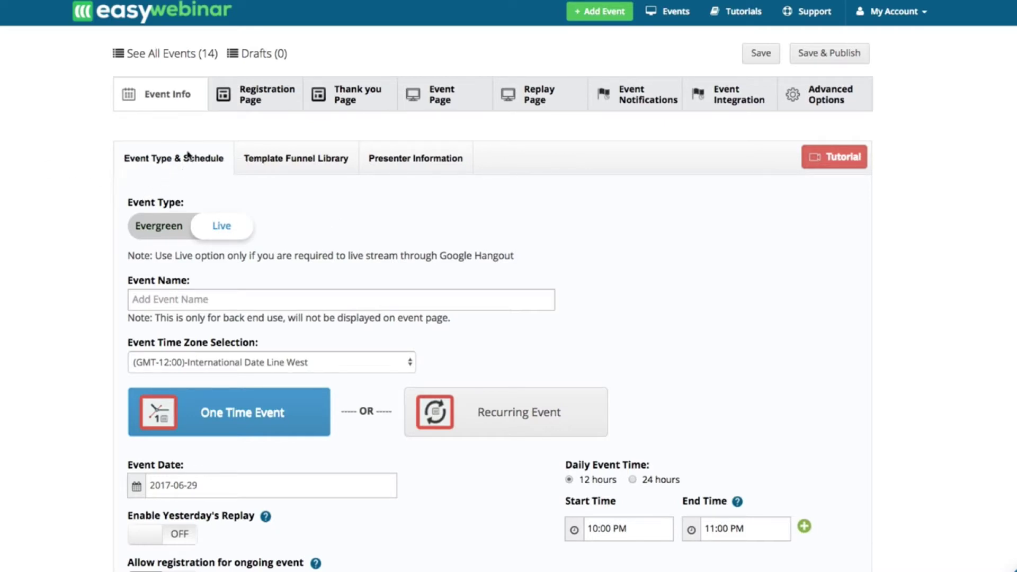
{"action": "scroll", "coordinate": [180, 185], "scroll_direction": "down", "scroll_amount": 2}
{"action": "scroll", "coordinate": [180, 186], "scroll_direction": "up", "scroll_amount": 1}
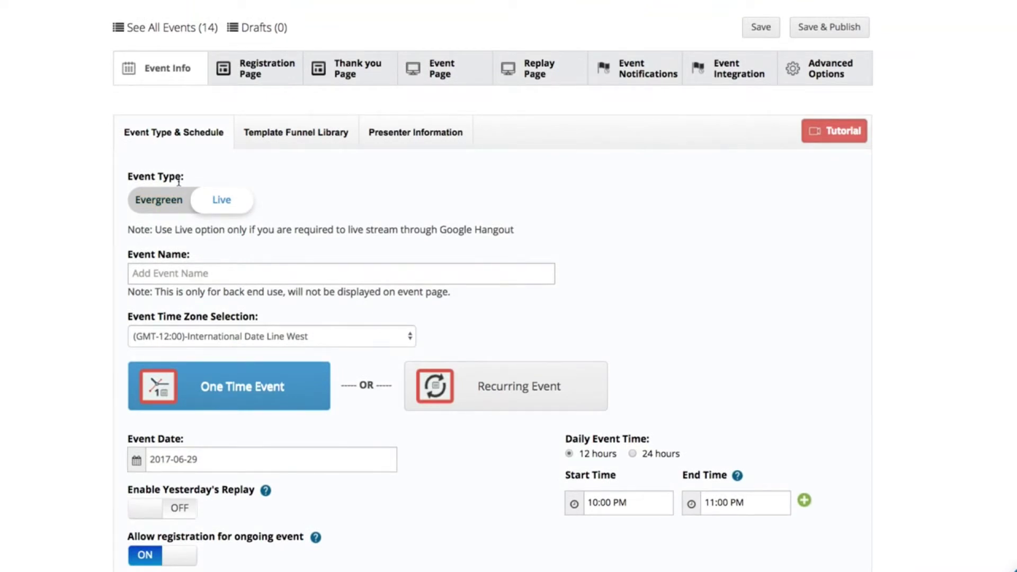
{"action": "left_click", "coordinate": [253, 69]}
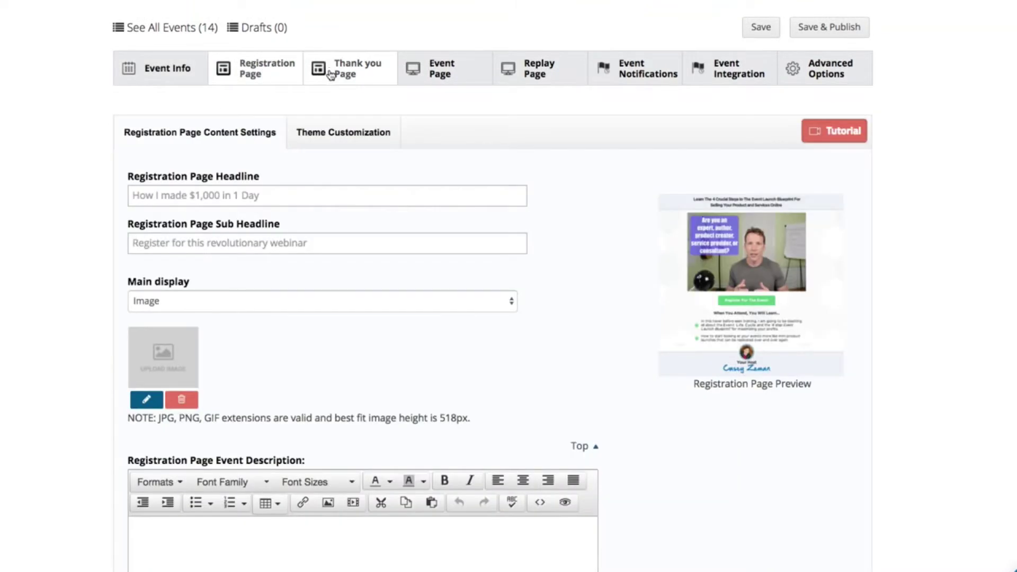
{"action": "scroll", "coordinate": [331, 361], "scroll_direction": "down", "scroll_amount": 5}
{"action": "scroll", "coordinate": [331, 361], "scroll_direction": "up", "scroll_amount": 4}
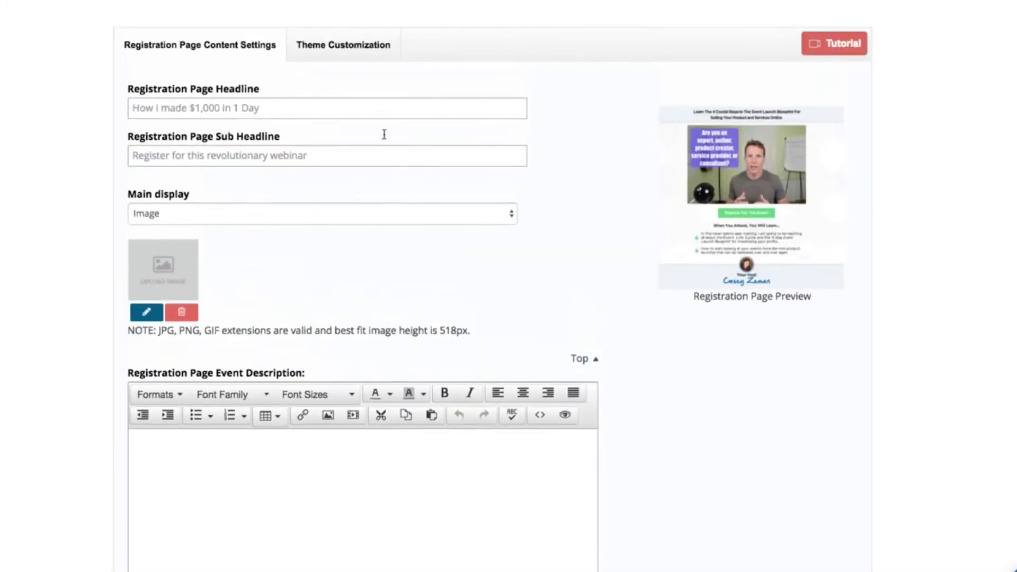
{"action": "scroll", "coordinate": [384, 134], "scroll_direction": "up", "scroll_amount": 5}
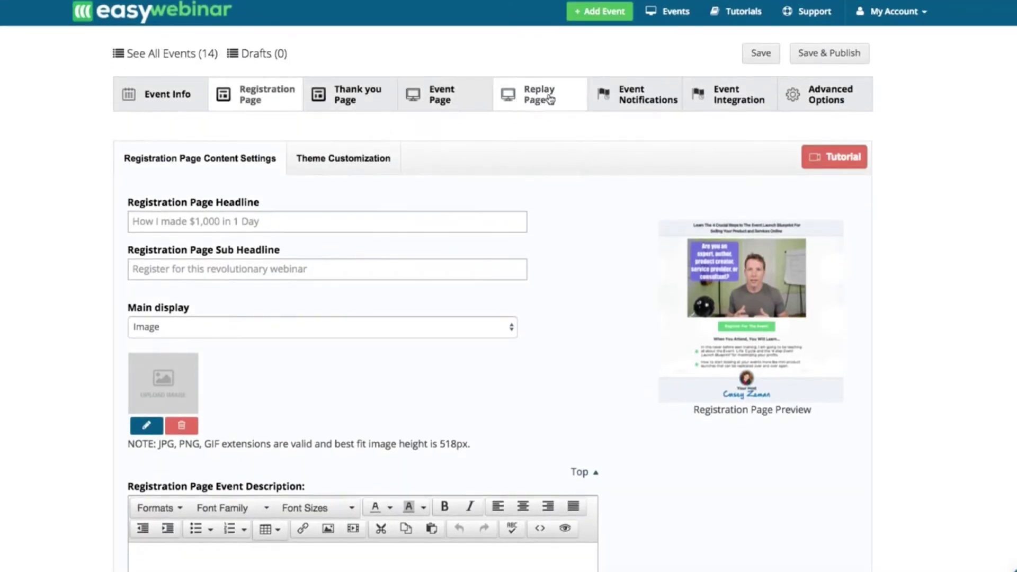
{"action": "left_click", "coordinate": [156, 104]}
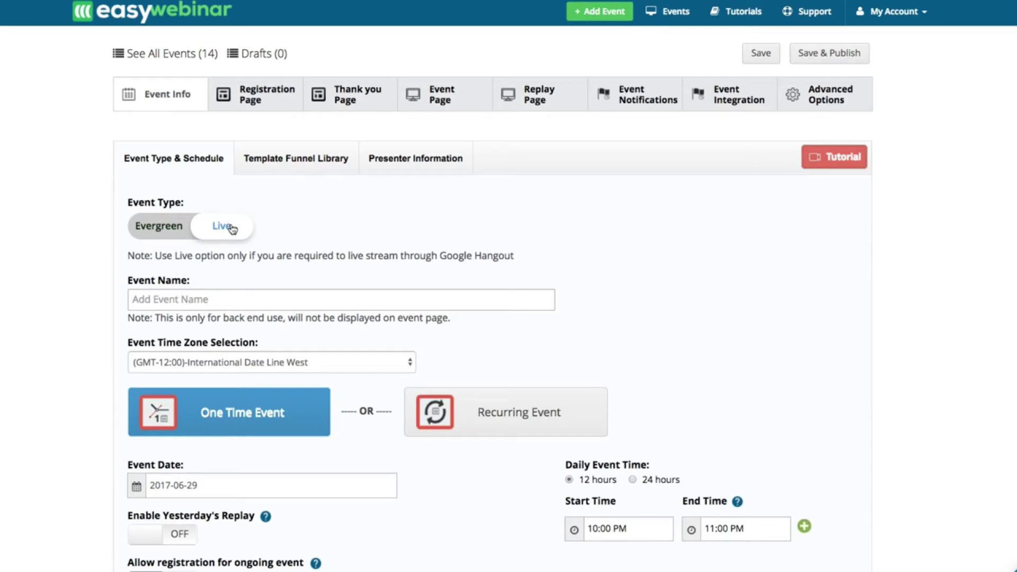
- Name the event 'Casey Demo' and set the time zone to Pacific Time (US & Canada); Tijuana
{"action": "left_click", "coordinate": [183, 305]}
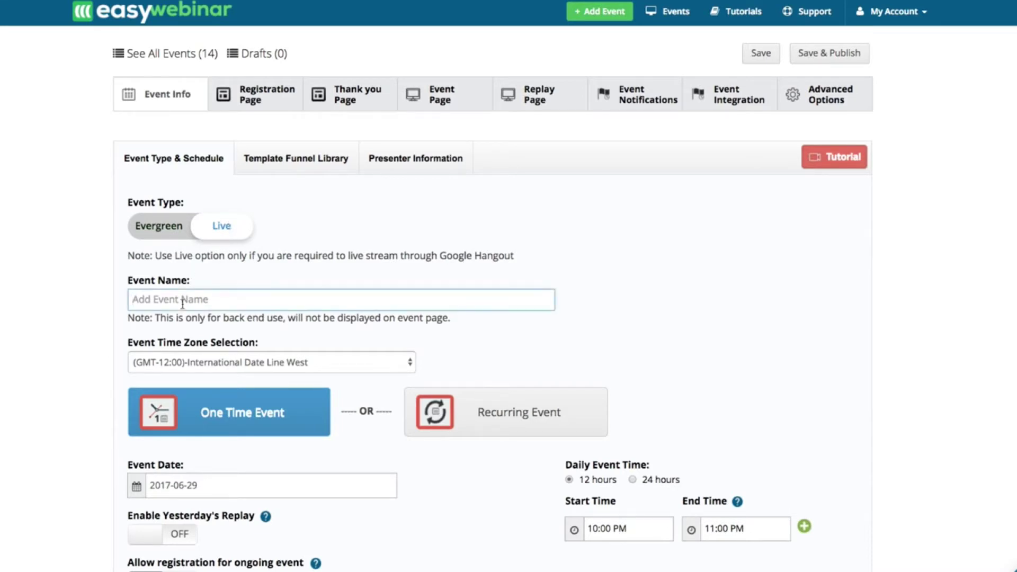
{"action": "type", "text": "Casey Demo"}
{"action": "left_click", "coordinate": [146, 357]}
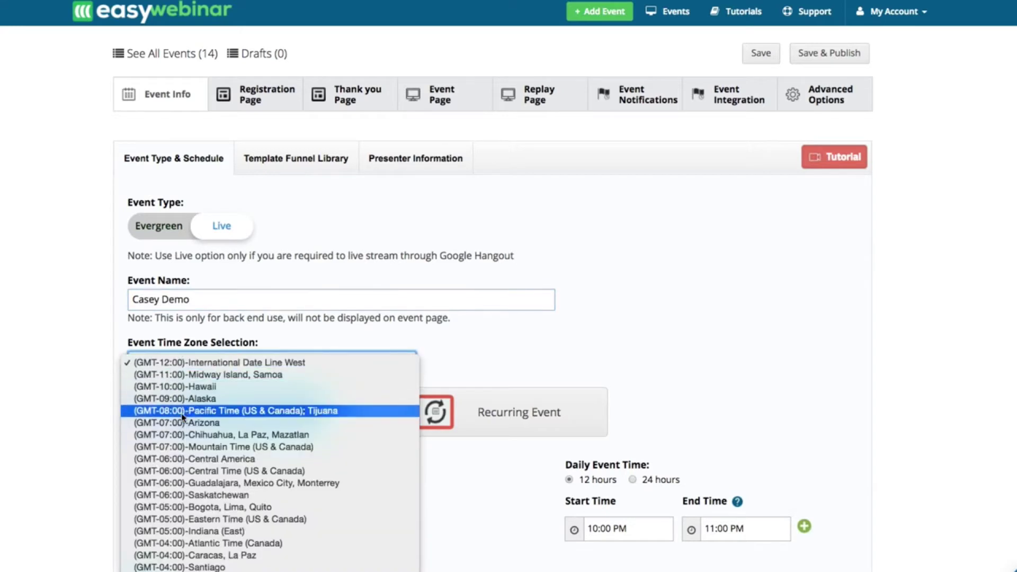
{"action": "left_click", "coordinate": [418, 412]}
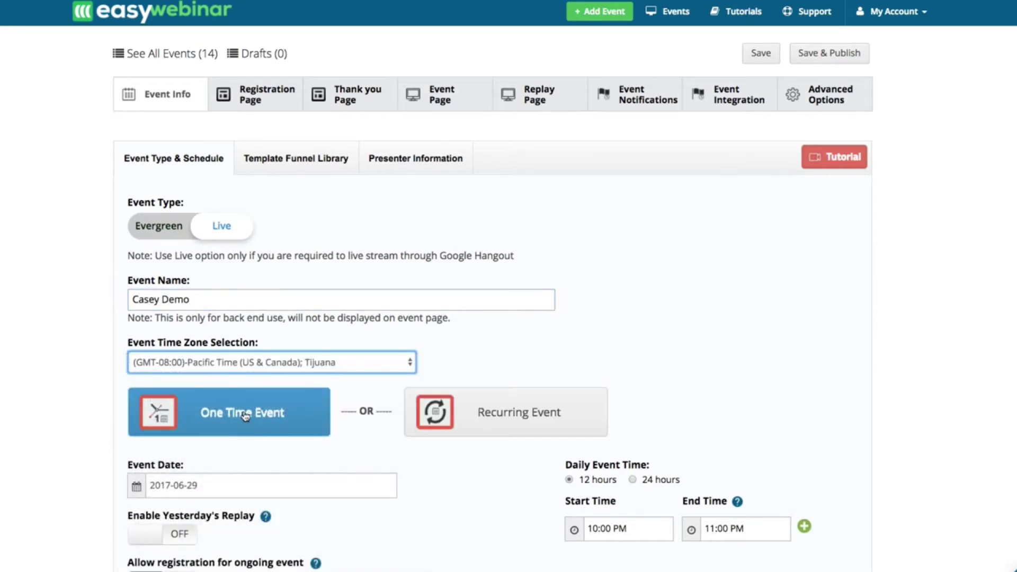
- Make it a One Time Event on June 29 starting at 10:00 PM
{"action": "left_click", "coordinate": [243, 417]}
{"action": "scroll", "coordinate": [223, 328], "scroll_direction": "down", "scroll_amount": 3}
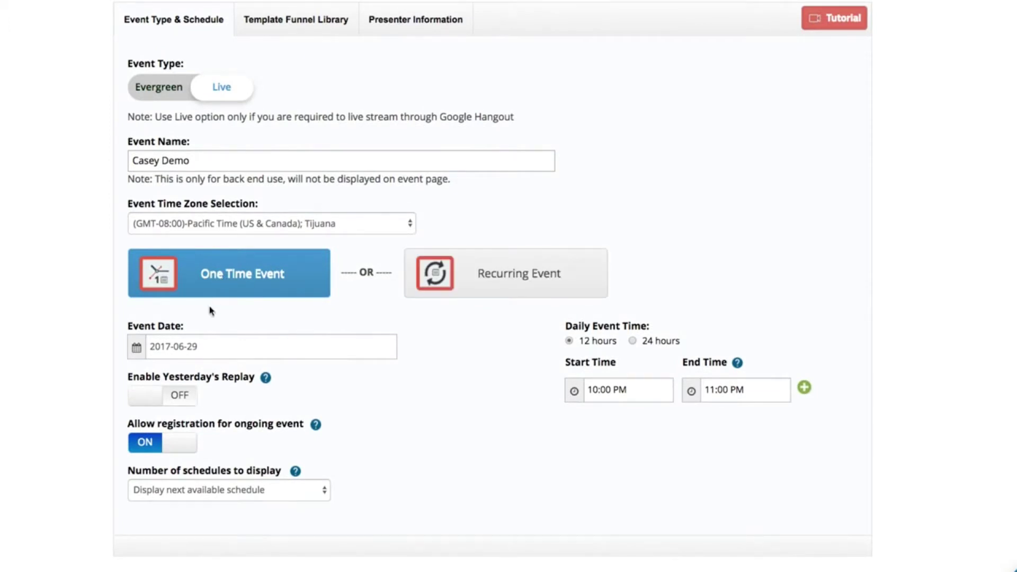
{"action": "left_click", "coordinate": [193, 348]}
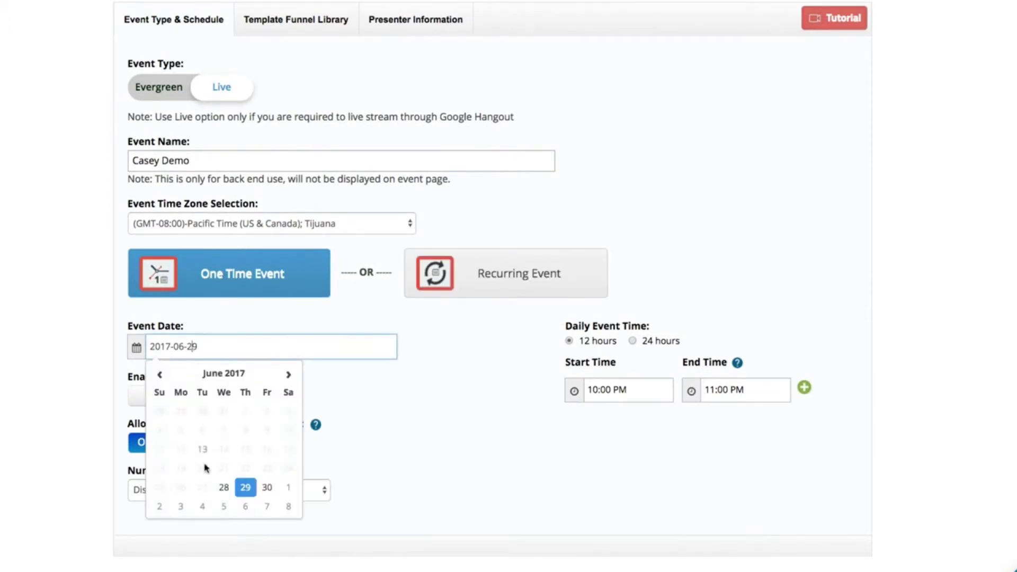
{"action": "left_click", "coordinate": [253, 490]}
{"action": "left_click", "coordinate": [597, 389]}
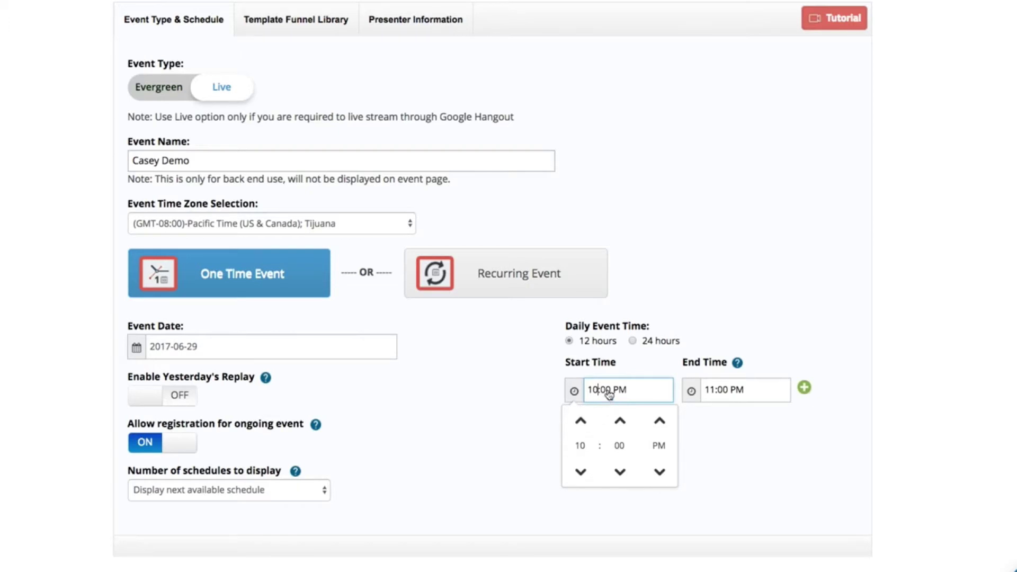
{"action": "left_click", "coordinate": [539, 415]}
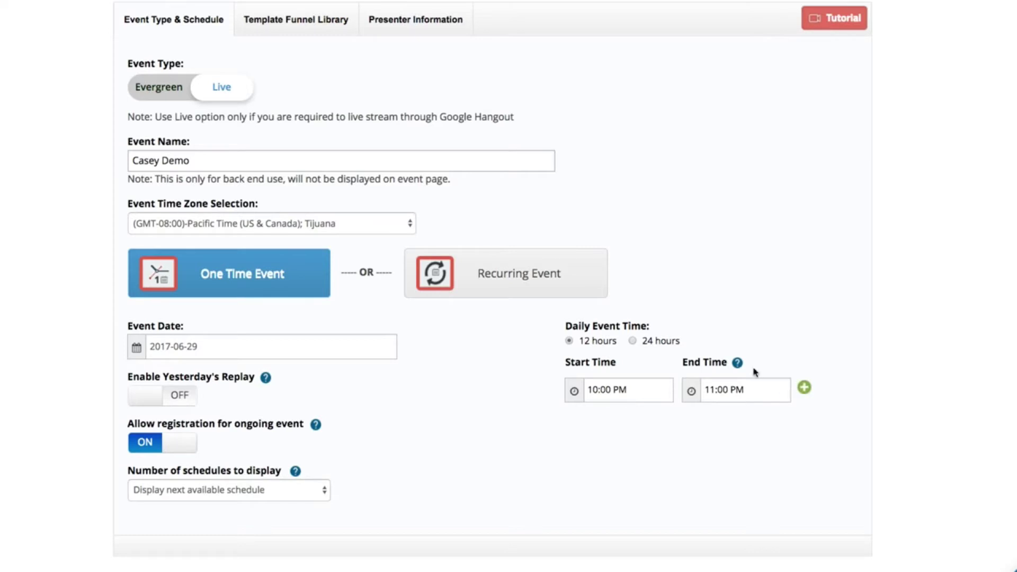
{"action": "mouse_move", "coordinate": [740, 368]}
{"action": "scroll", "coordinate": [466, 392], "scroll_direction": "up", "scroll_amount": 3}
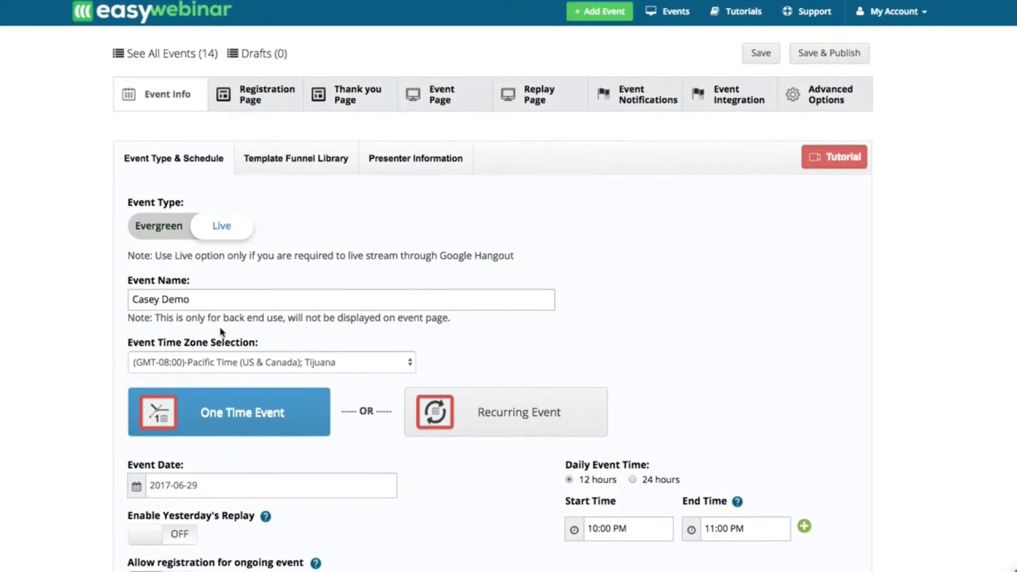
- Save & Publish the event, preview its registration form, then close the publishing links dialog
{"action": "left_click", "coordinate": [836, 54]}
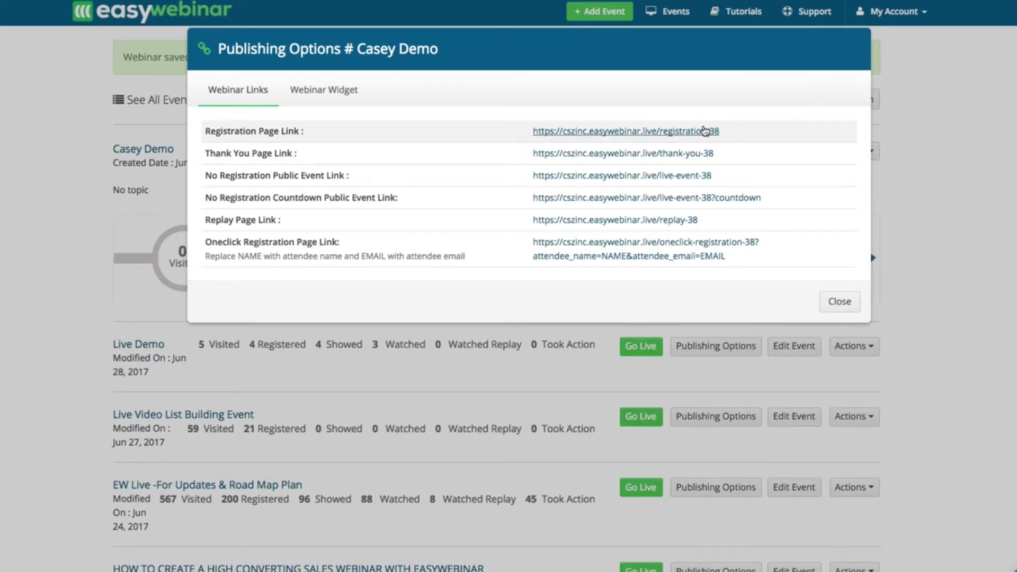
{"action": "left_click", "coordinate": [704, 131]}
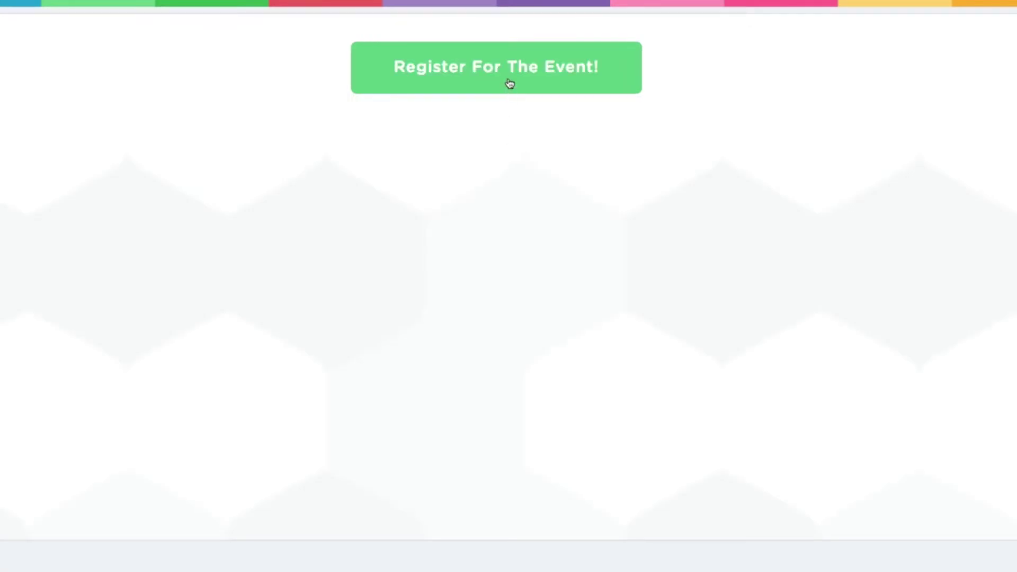
{"action": "left_click", "coordinate": [509, 83]}
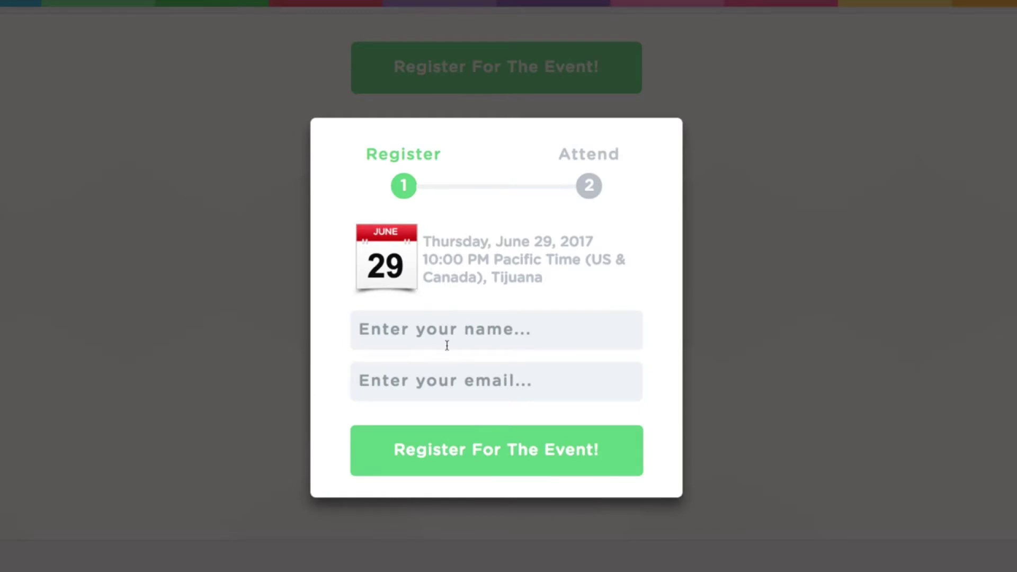
{"action": "left_click", "coordinate": [734, 204]}
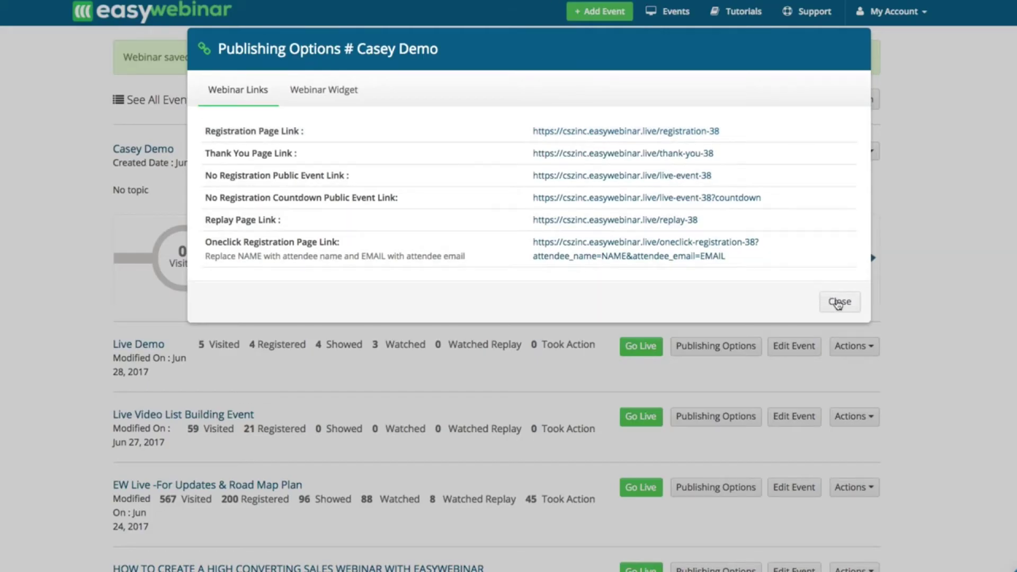
{"action": "left_click", "coordinate": [838, 303]}
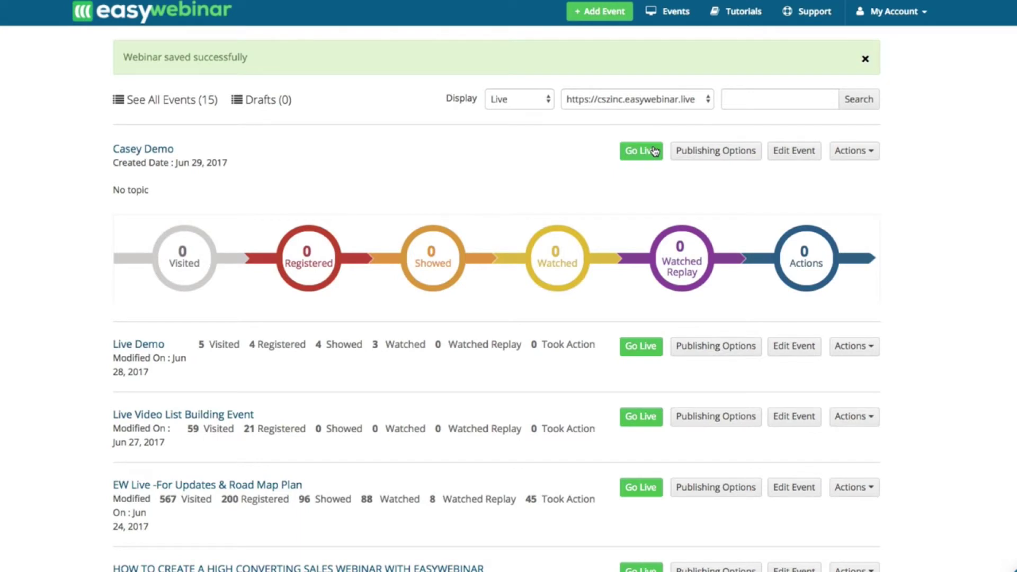
- Go Live on the new event and enter EasyWebinar's own live room
{"action": "left_click", "coordinate": [633, 161]}
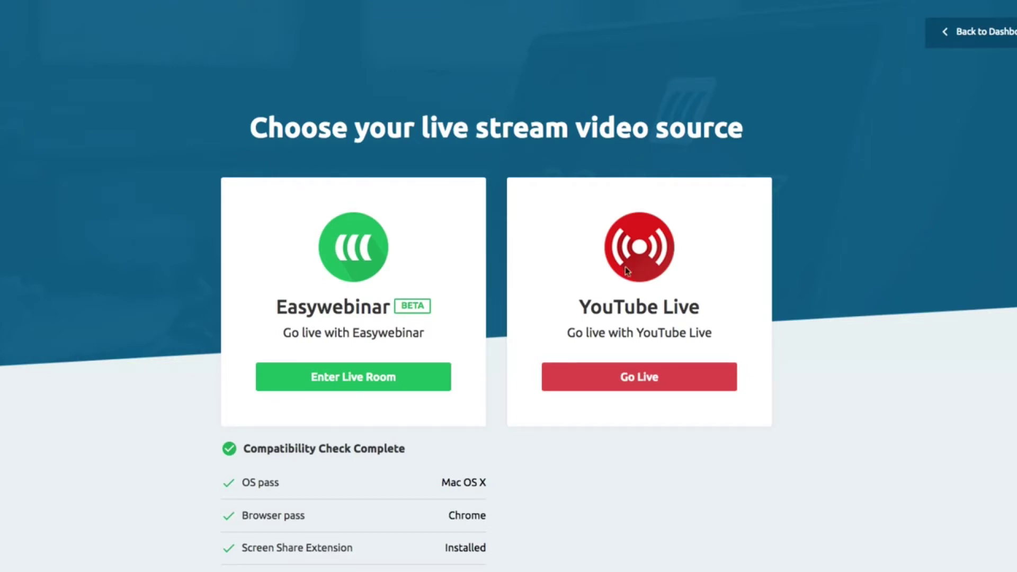
{"action": "left_click", "coordinate": [355, 383]}
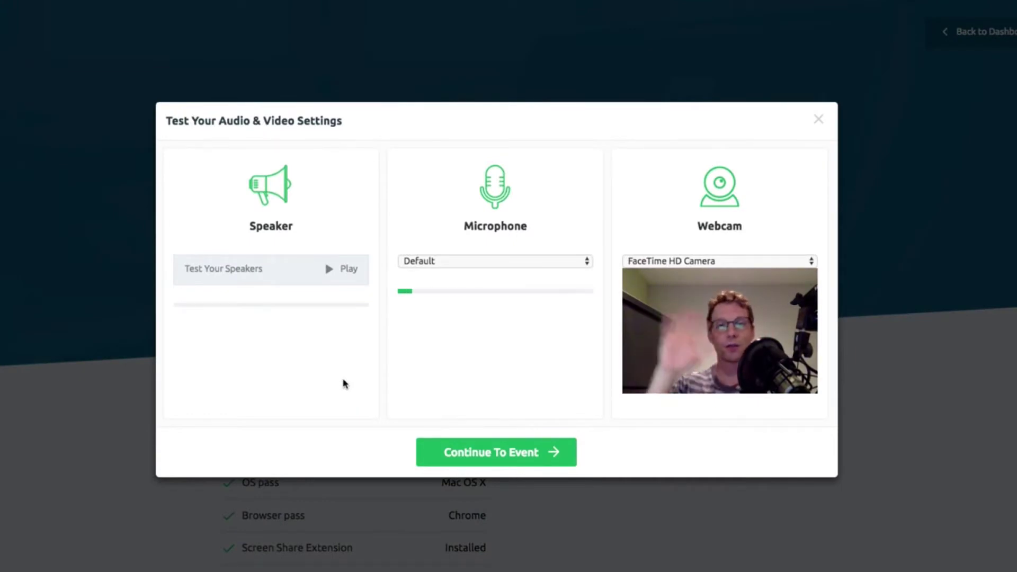
- Check the webcam, keep the Default microphone, play the speaker test, then continue to the event
{"action": "left_click", "coordinate": [672, 265]}
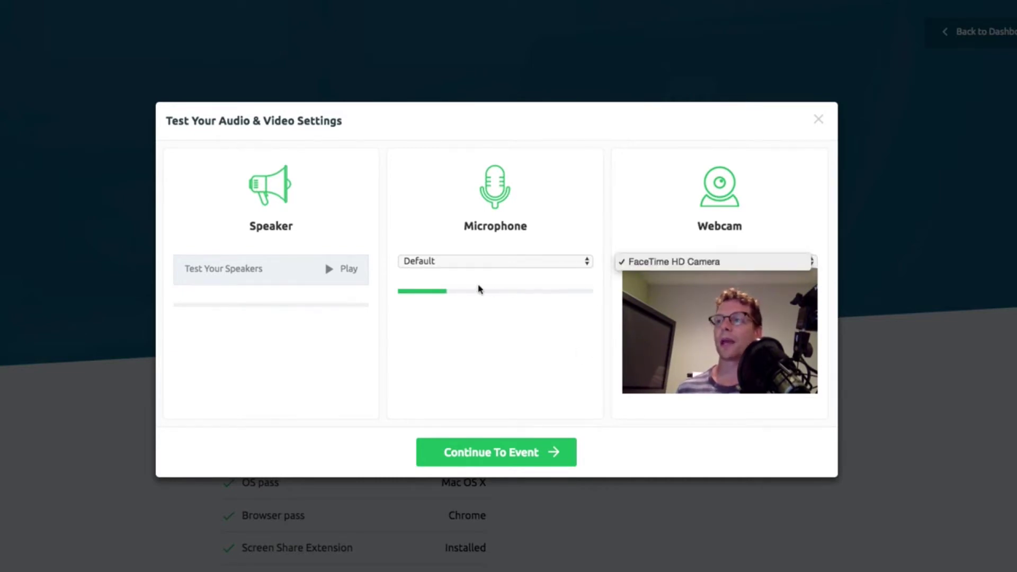
{"action": "left_click", "coordinate": [438, 264]}
{"action": "left_click", "coordinate": [438, 263]}
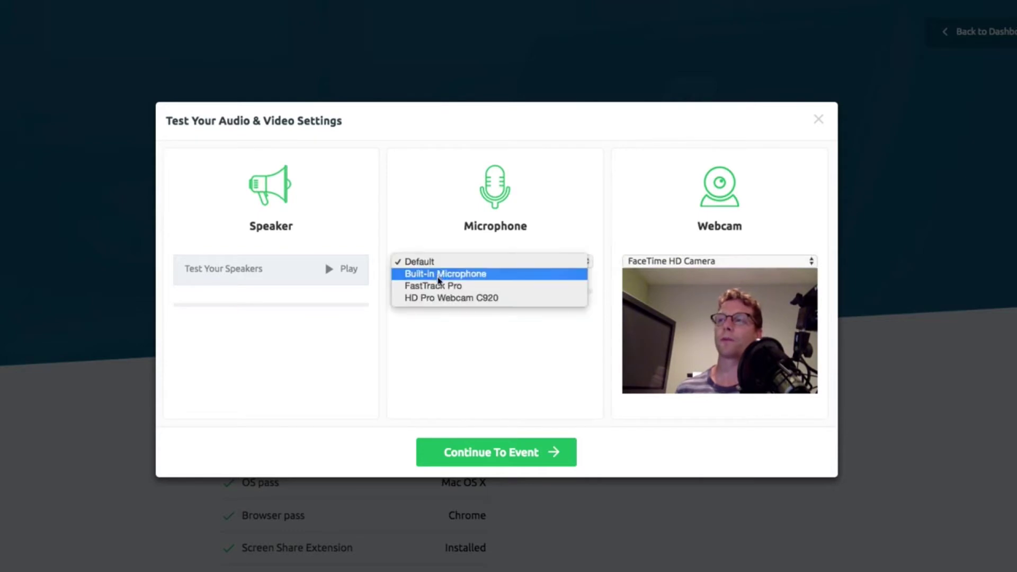
{"action": "left_click", "coordinate": [435, 228]}
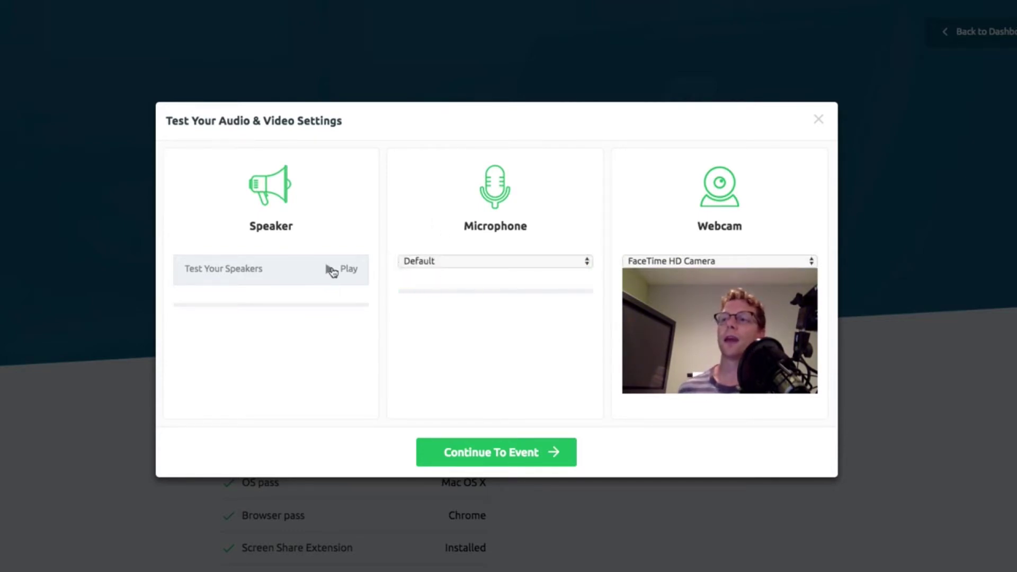
{"action": "left_click", "coordinate": [330, 270]}
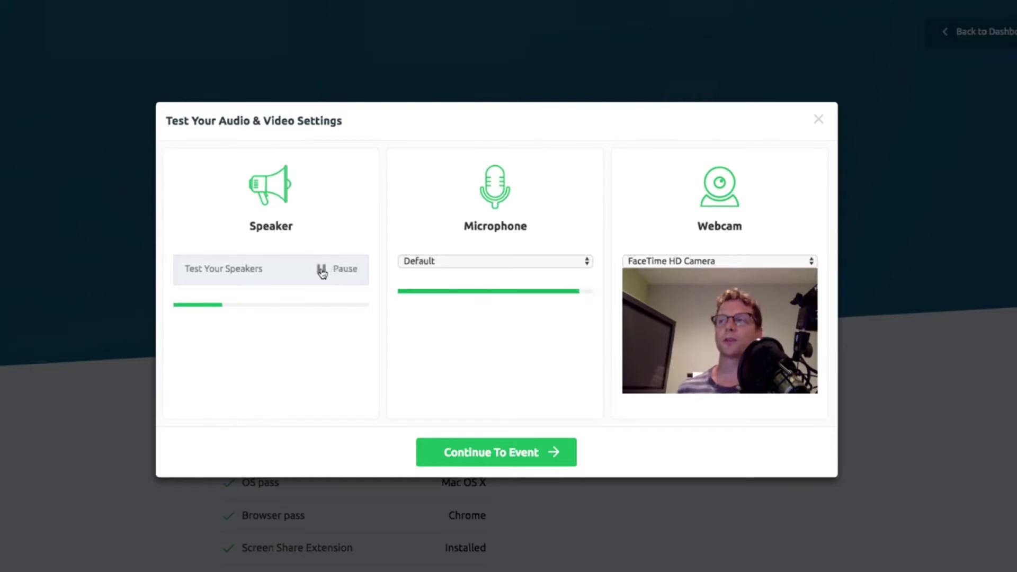
{"action": "left_click", "coordinate": [324, 270]}
{"action": "left_click", "coordinate": [694, 262]}
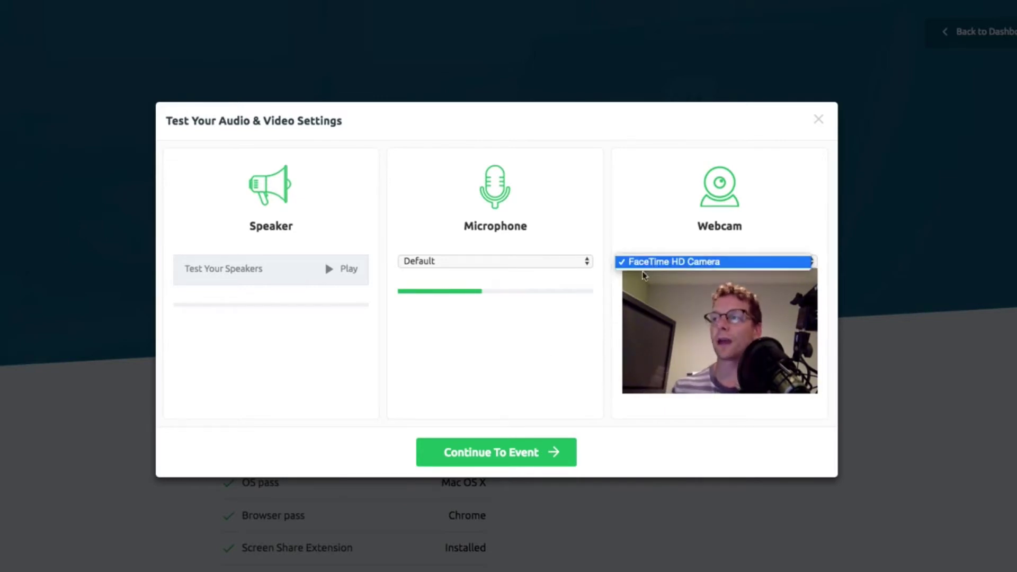
{"action": "left_click", "coordinate": [488, 454]}
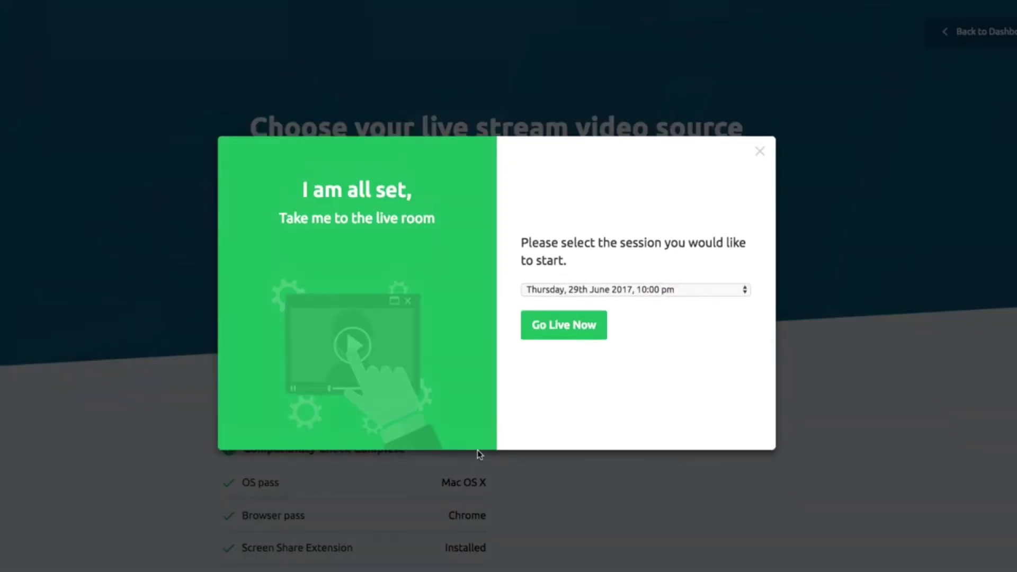
- Choose the Thursday, 29th June 2017, 10:00 pm session and go live now
{"action": "left_click", "coordinate": [558, 292]}
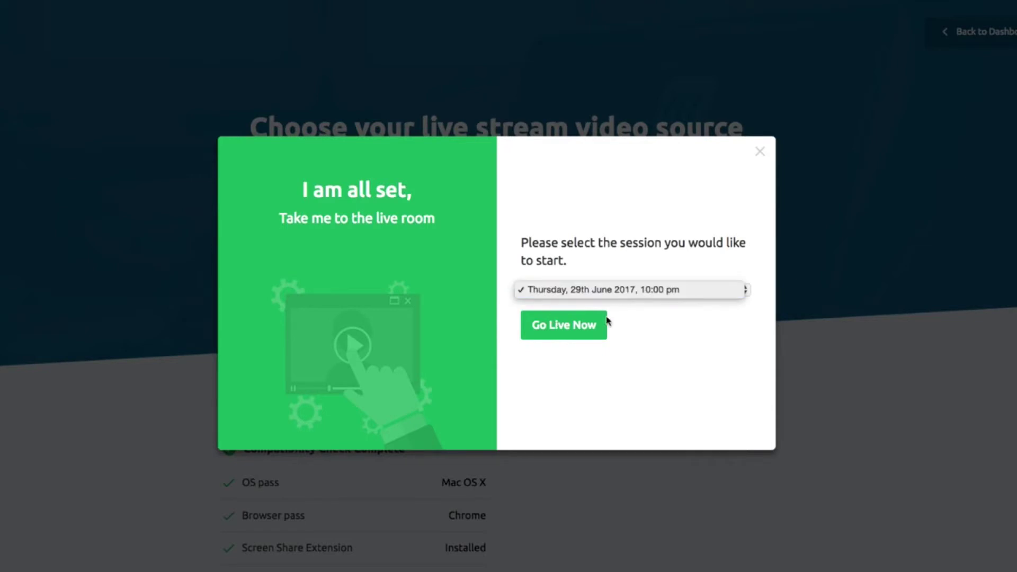
{"action": "left_click", "coordinate": [585, 325]}
{"action": "left_click", "coordinate": [585, 324]}
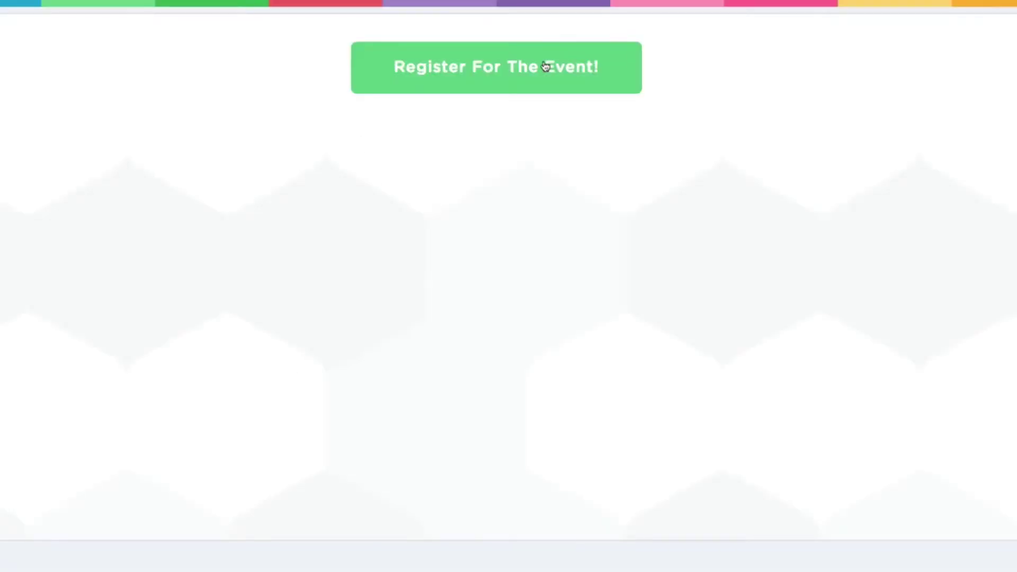
- Register for the event by entering an attendee first name and e-mail address, then submitting
{"action": "left_click", "coordinate": [545, 66]}
{"action": "left_click", "coordinate": [400, 328]}
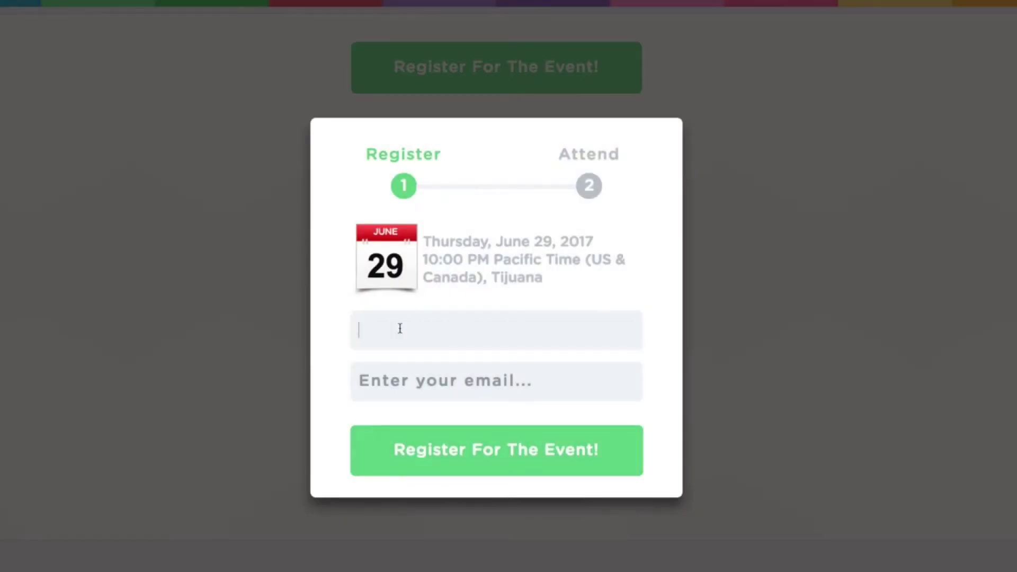
{"action": "type", "text": "frank"}
{"action": "key", "text": "Tab"}
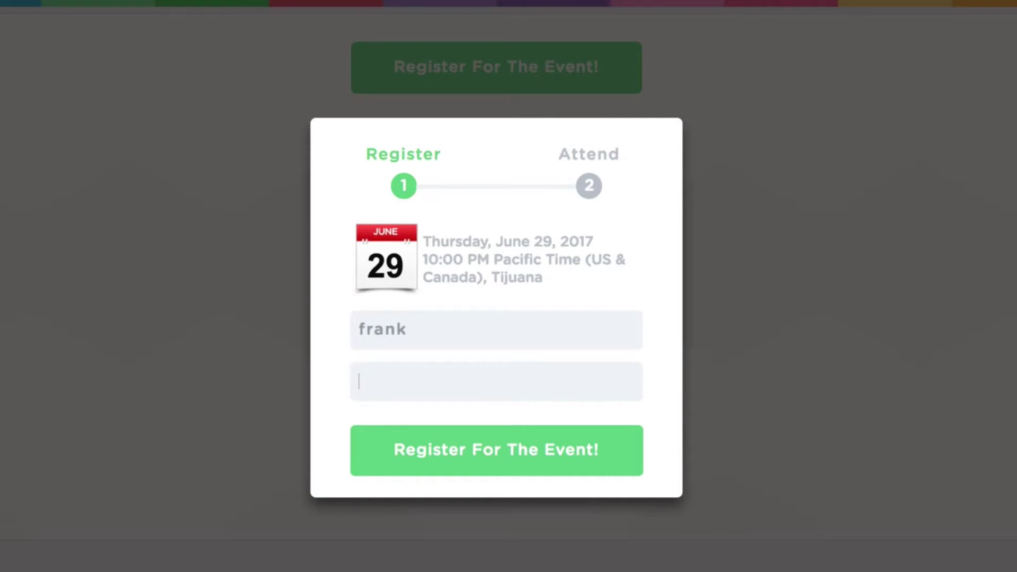
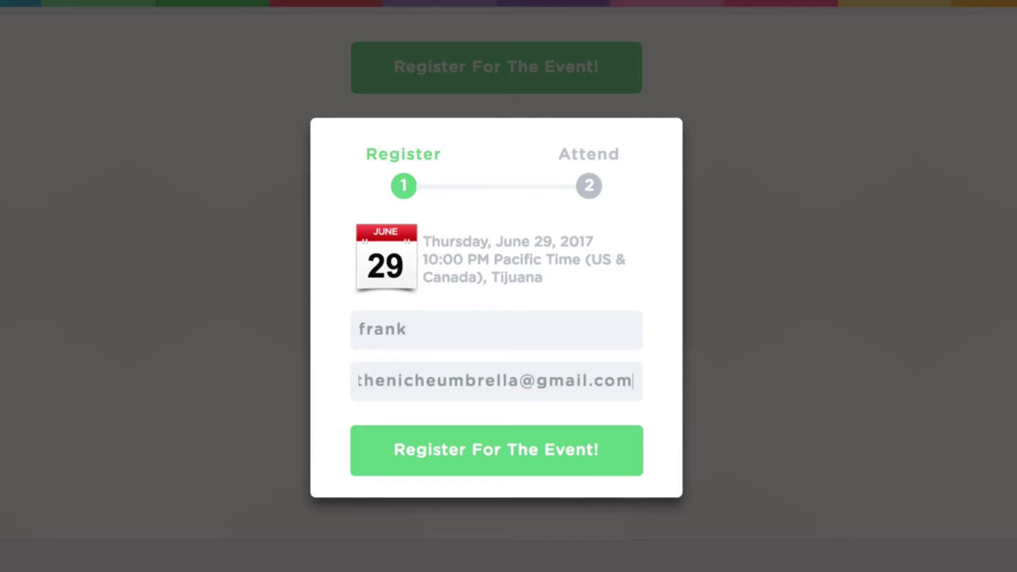
{"action": "left_click", "coordinate": [429, 440]}
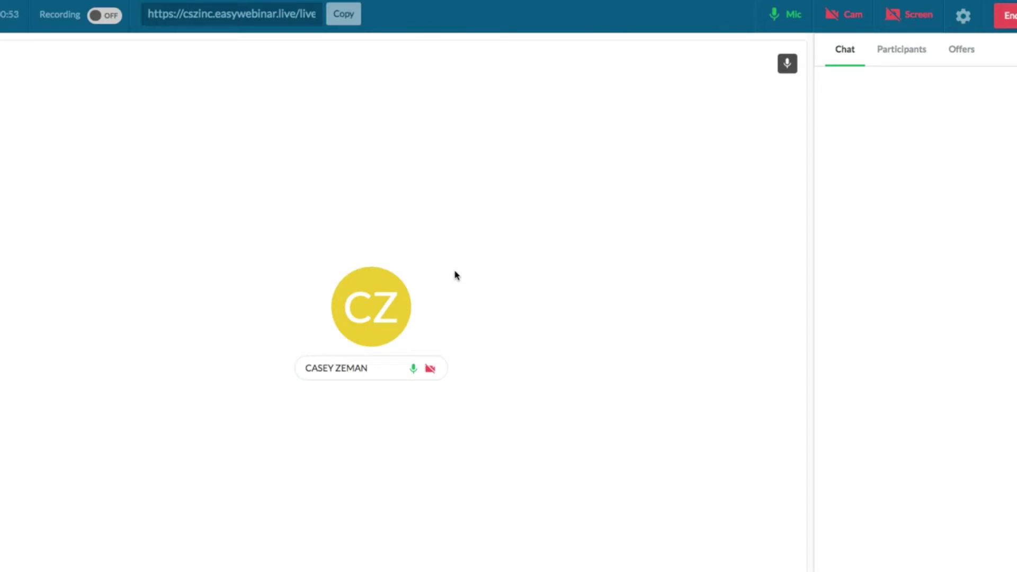
- Copy the live room URL from the top bar and open a new browser tab
{"action": "left_click", "coordinate": [339, 19]}
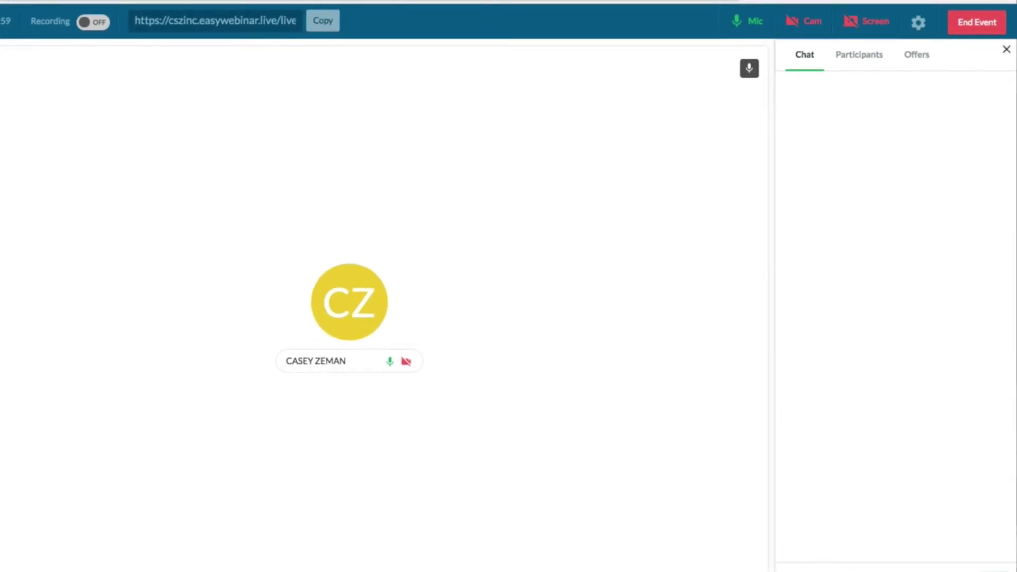
{"action": "key", "text": "super+t"}
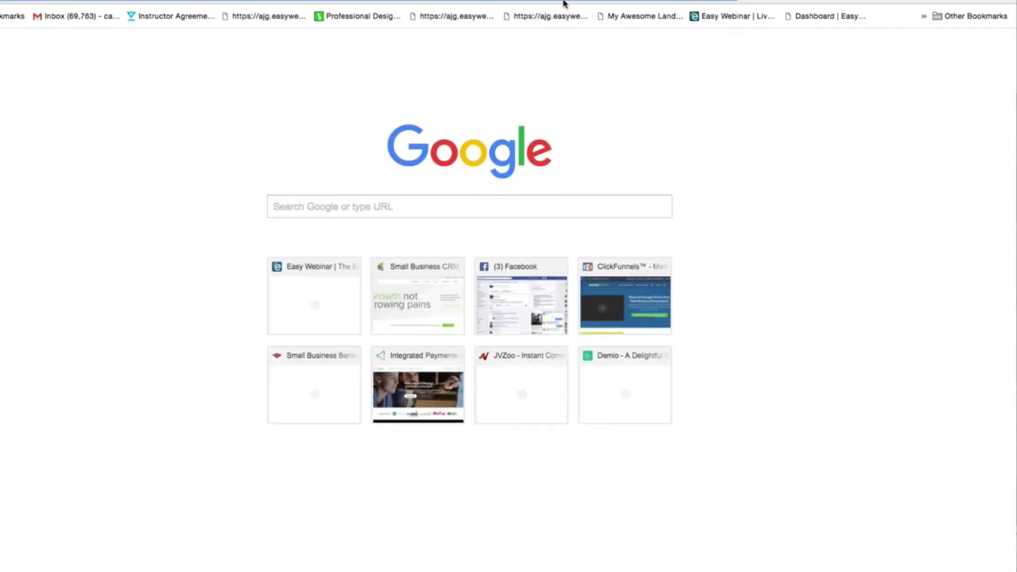
- Paste the copied live event link into the address bar and load it
{"action": "key", "text": "super+v"}
{"action": "key", "text": "Return"}
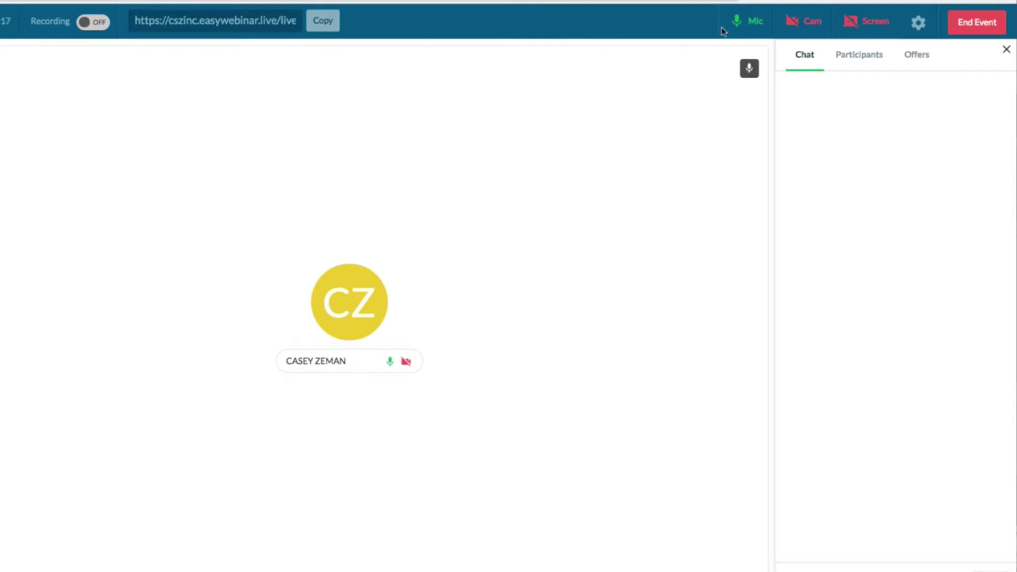
- Open the device settings, keeping FaceTime HD Camera and the Default microphone as sources
{"action": "left_click", "coordinate": [920, 26]}
{"action": "left_click", "coordinate": [825, 125]}
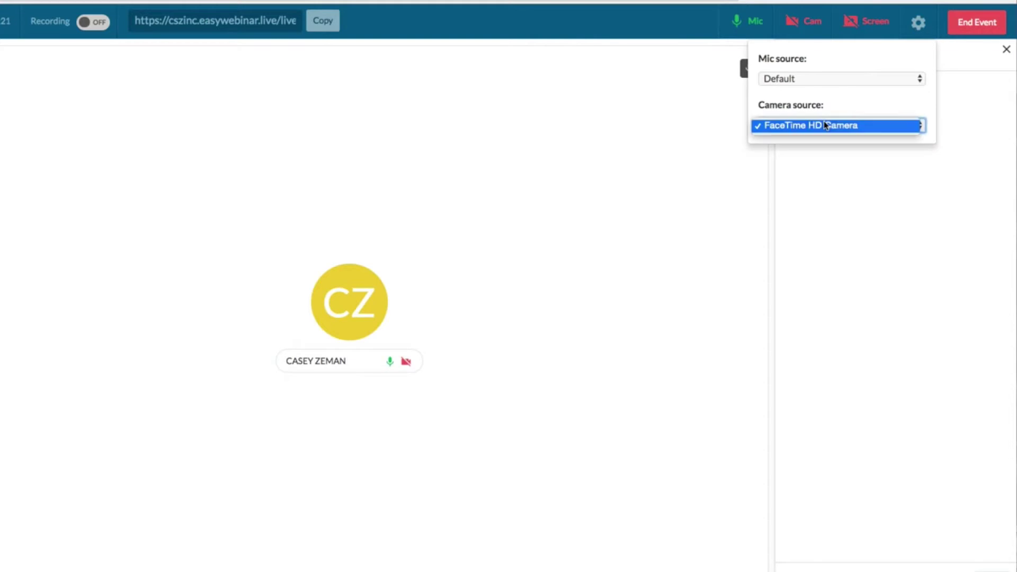
{"action": "left_click", "coordinate": [793, 81]}
{"action": "left_click", "coordinate": [793, 81]}
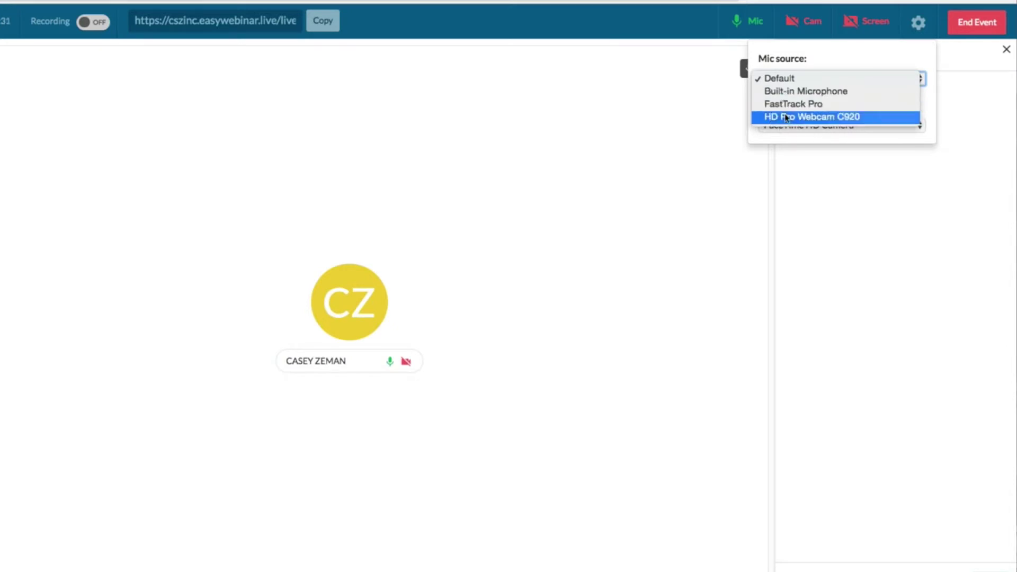
{"action": "left_click", "coordinate": [860, 46]}
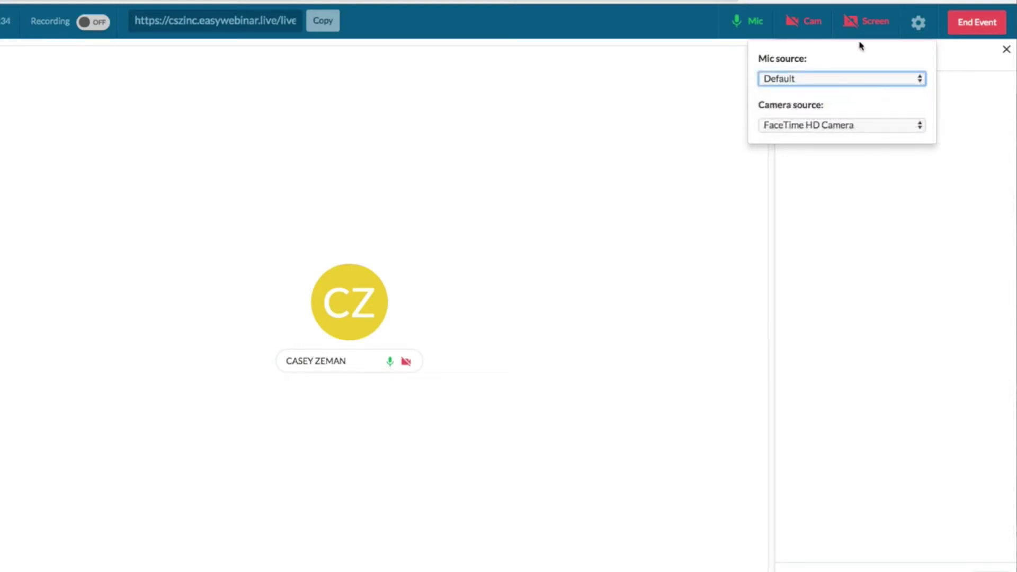
- Start the presenter webcam and share the entire Screen 1 desktop with attendees
{"action": "left_click", "coordinate": [807, 21]}
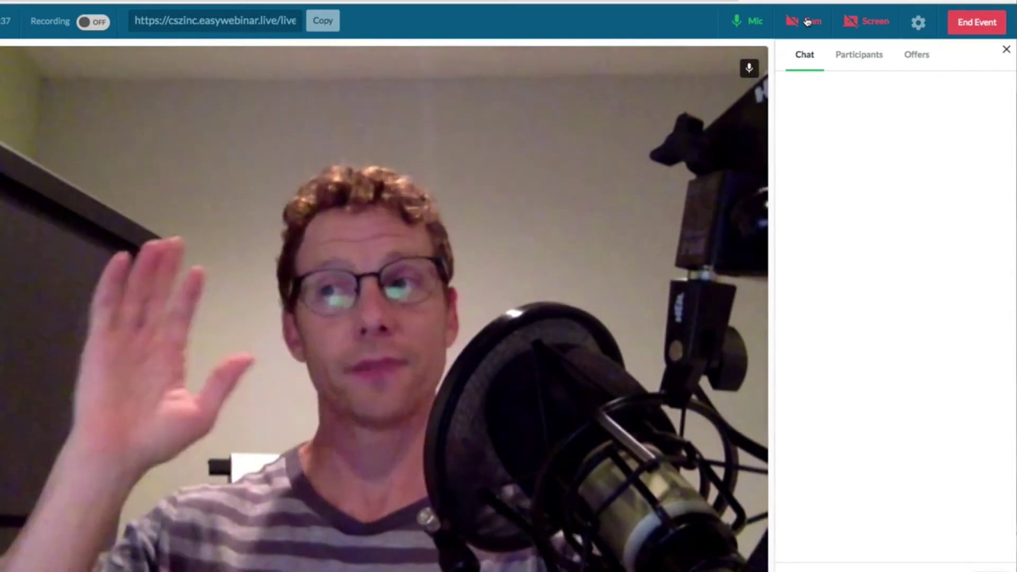
{"action": "left_click", "coordinate": [870, 21]}
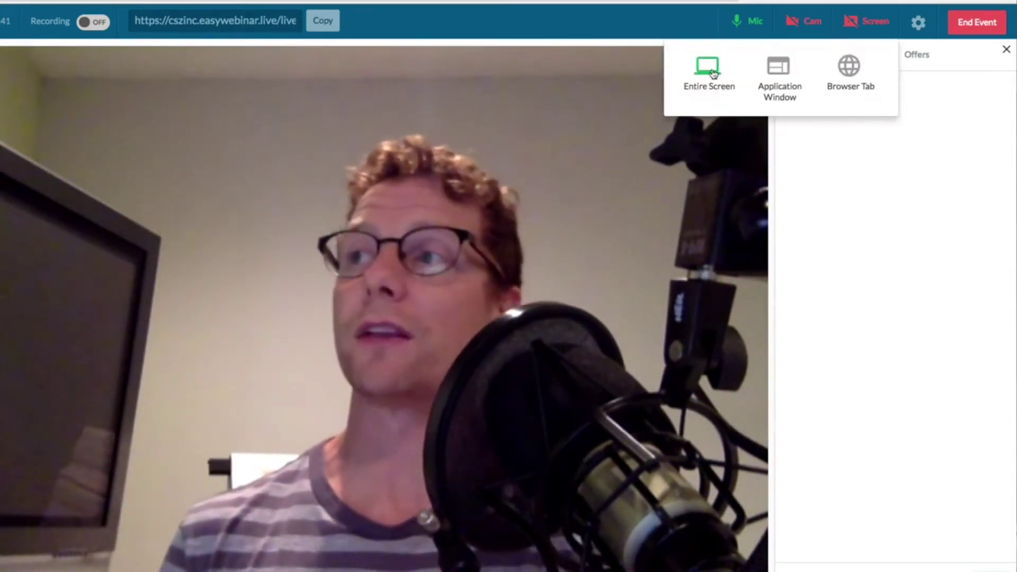
{"action": "left_click", "coordinate": [708, 72]}
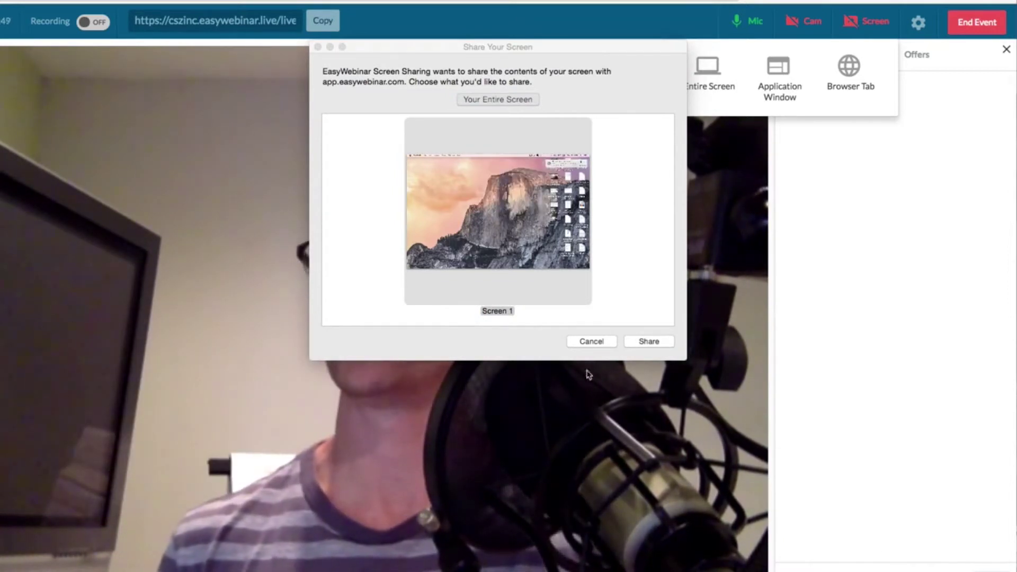
{"action": "left_click", "coordinate": [649, 341]}
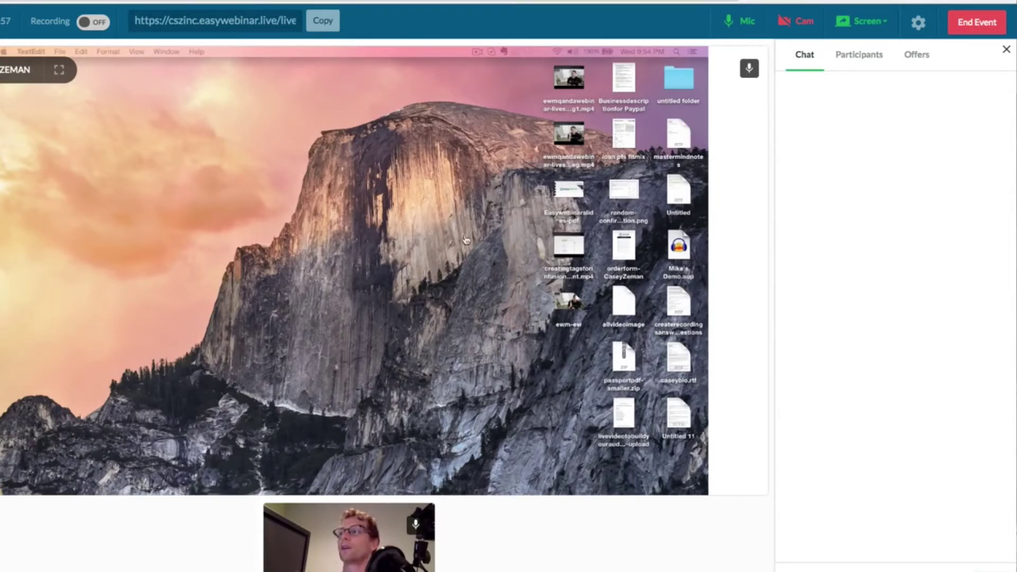
- Keep FaceTime HD Camera as the camera source and show the participants list
{"action": "left_click", "coordinate": [918, 24]}
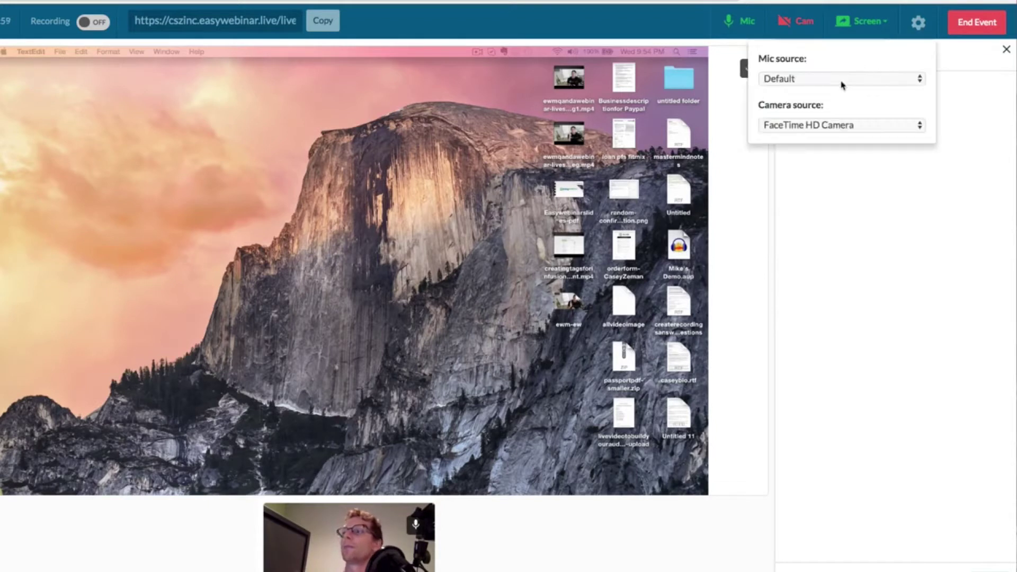
{"action": "left_click", "coordinate": [828, 125]}
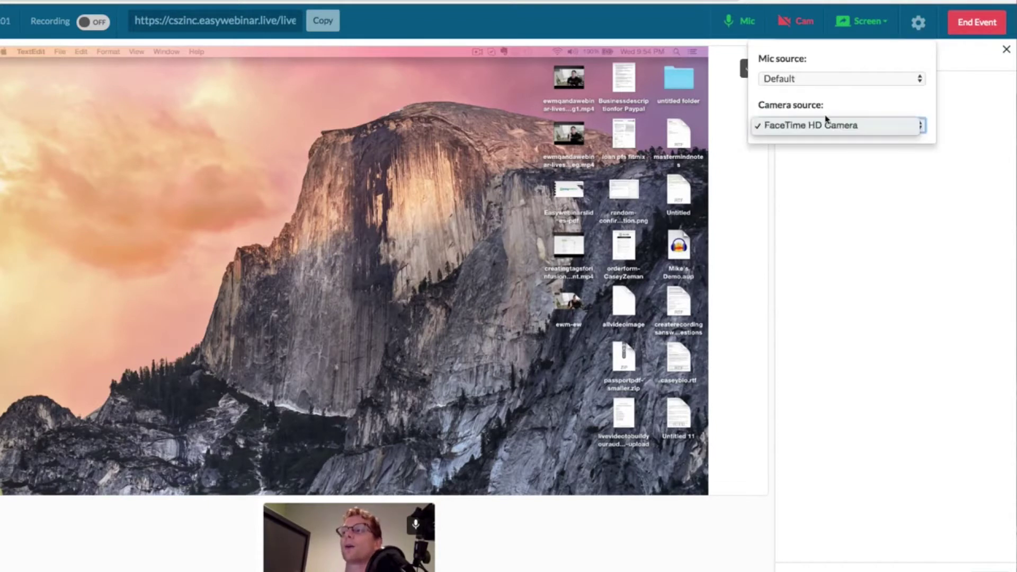
{"action": "left_click", "coordinate": [860, 195]}
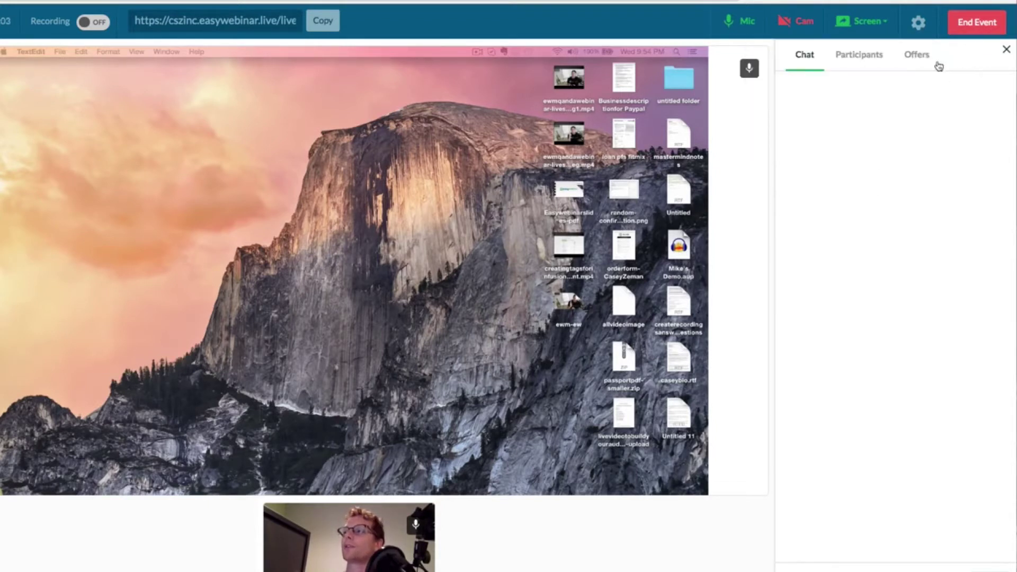
{"action": "left_click", "coordinate": [863, 64]}
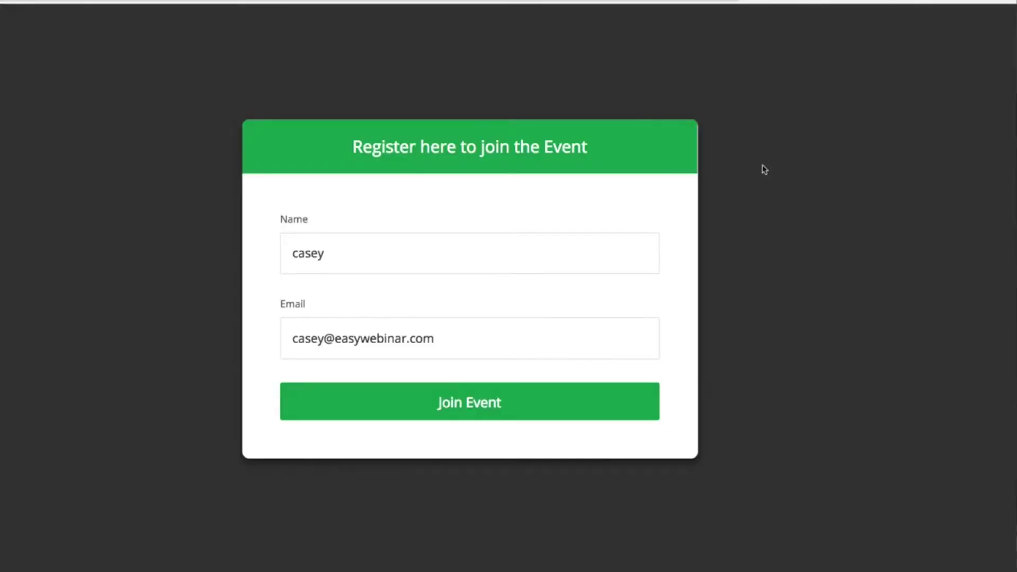
- Join the live event as a test attendee from the registration page
{"action": "left_click", "coordinate": [446, 399]}
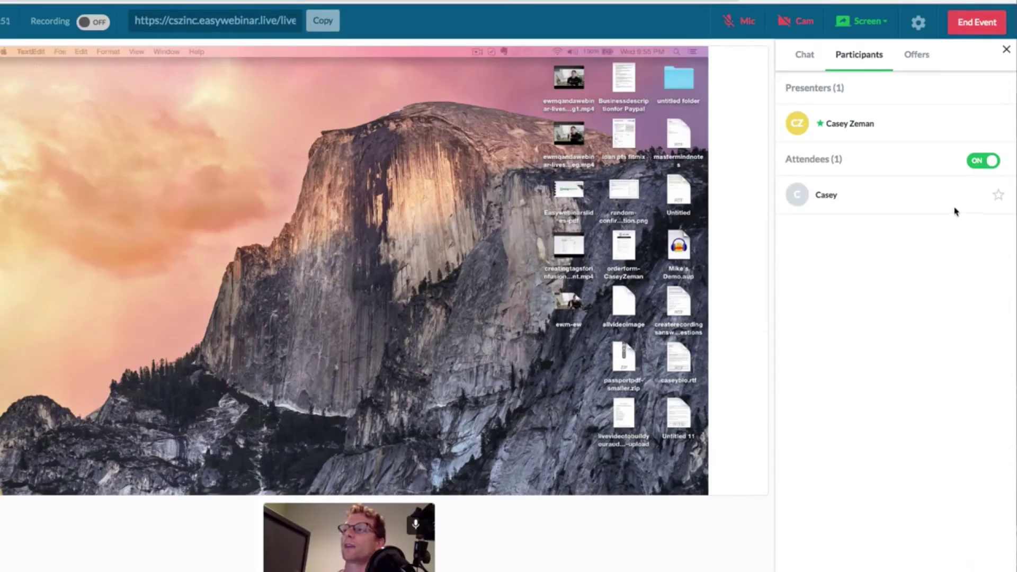
- Make the attendee a presenter, then allow camera and mic with FaceTime HD Camera and start presenting
{"action": "left_click", "coordinate": [998, 195]}
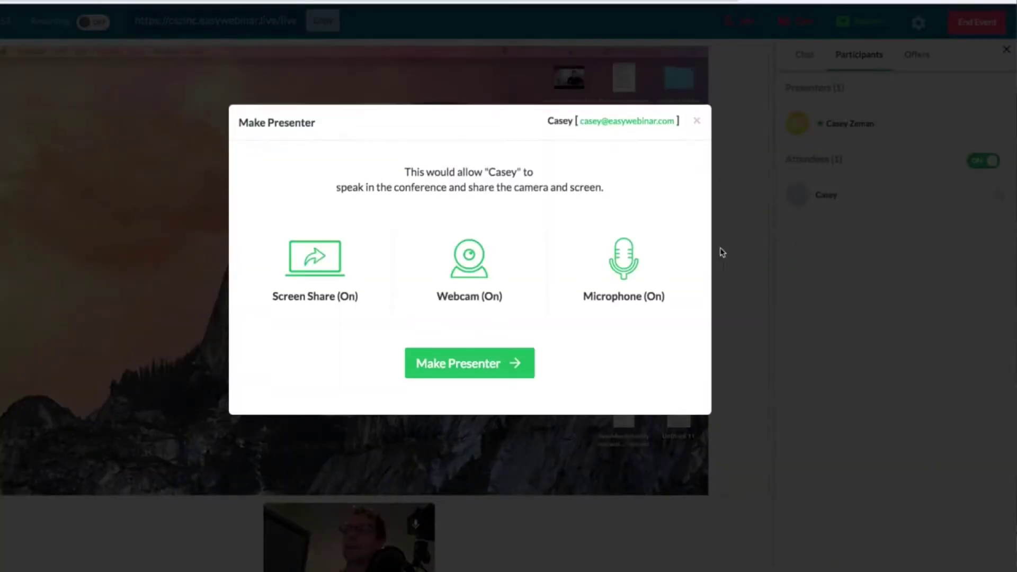
{"action": "left_click", "coordinate": [454, 370]}
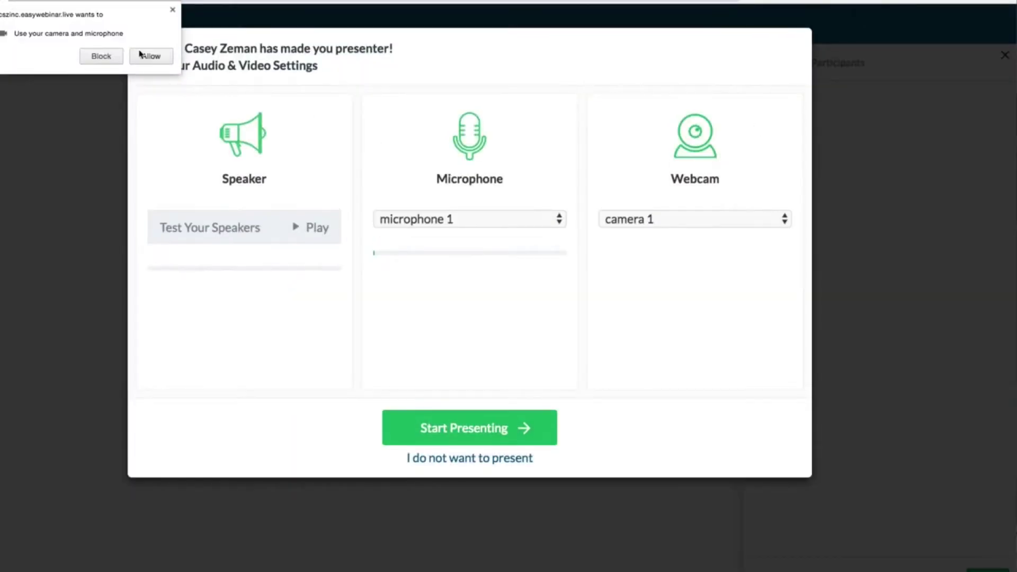
{"action": "left_click", "coordinate": [142, 55]}
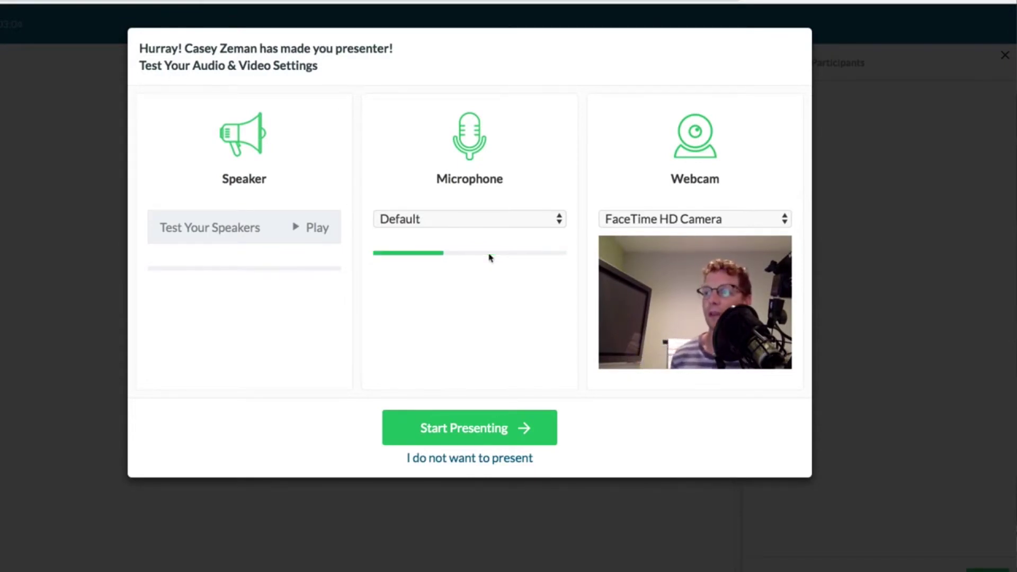
{"action": "left_click", "coordinate": [647, 220]}
{"action": "left_click", "coordinate": [605, 179]}
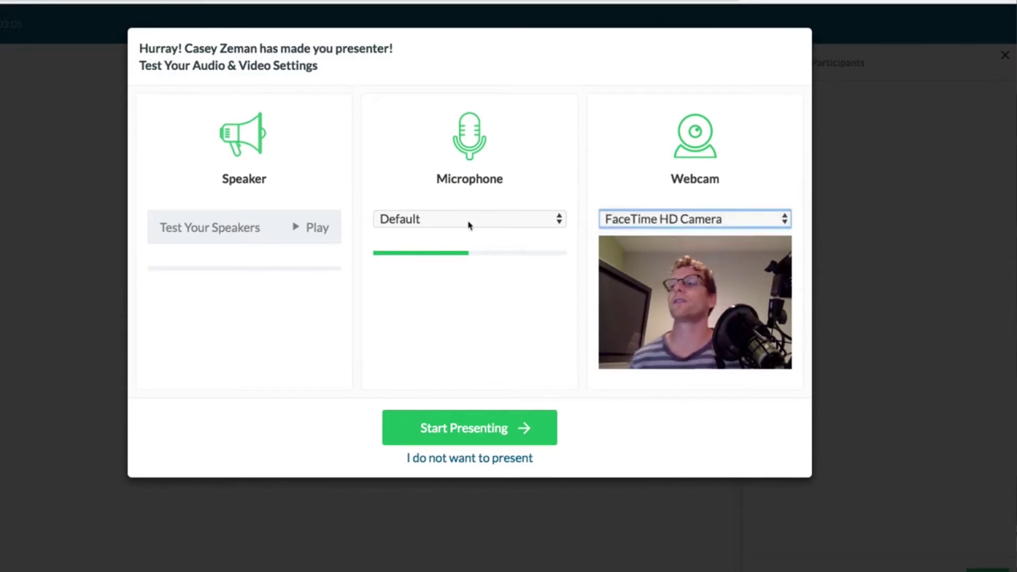
{"action": "left_click", "coordinate": [472, 426]}
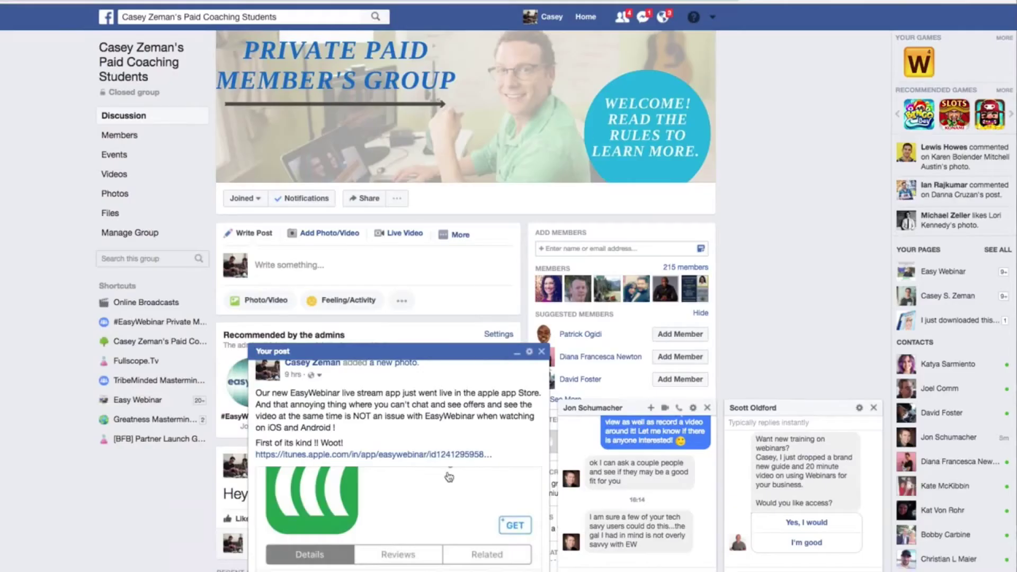
{"action": "scroll", "coordinate": [356, 501], "scroll_direction": "down", "scroll_amount": 3}
{"action": "scroll", "coordinate": [356, 501], "scroll_direction": "down", "scroll_amount": 2}
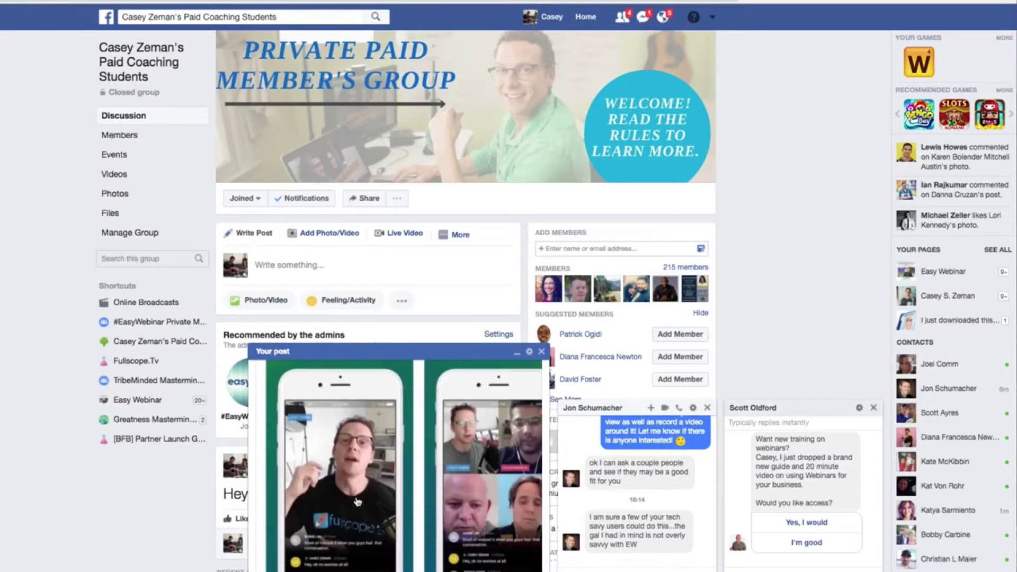
{"action": "left_click", "coordinate": [513, 450]}
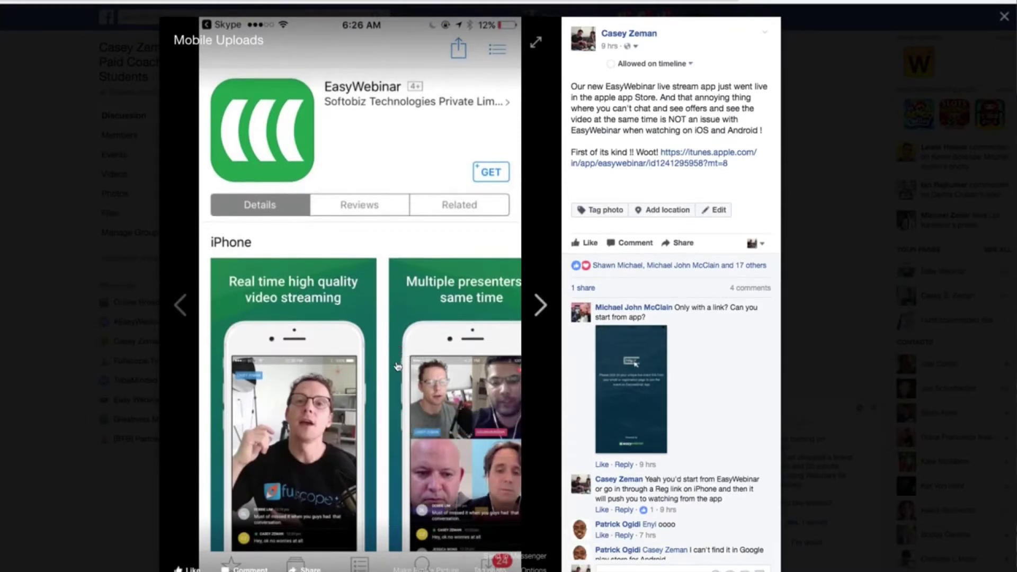
{"action": "left_click", "coordinate": [520, 417]}
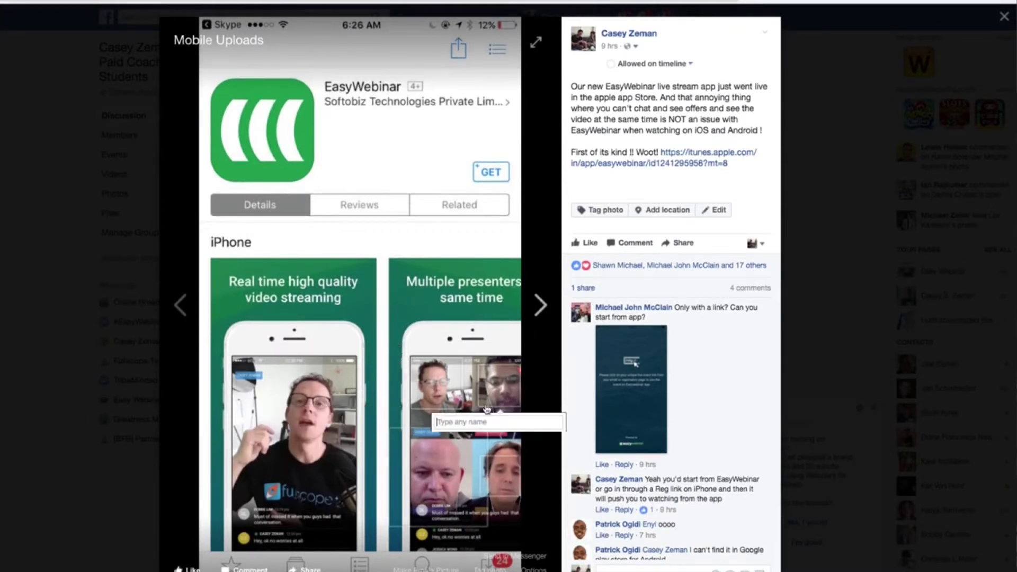
{"action": "left_click", "coordinate": [149, 174]}
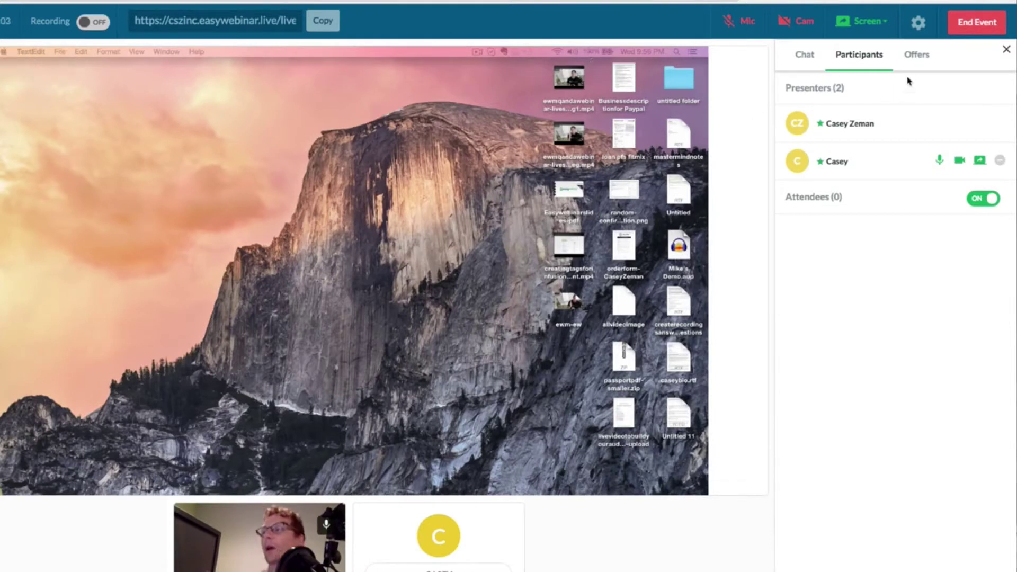
- From the live room's empty Offers panel, go create a new offer in the Event Page editor
{"action": "left_click", "coordinate": [927, 65]}
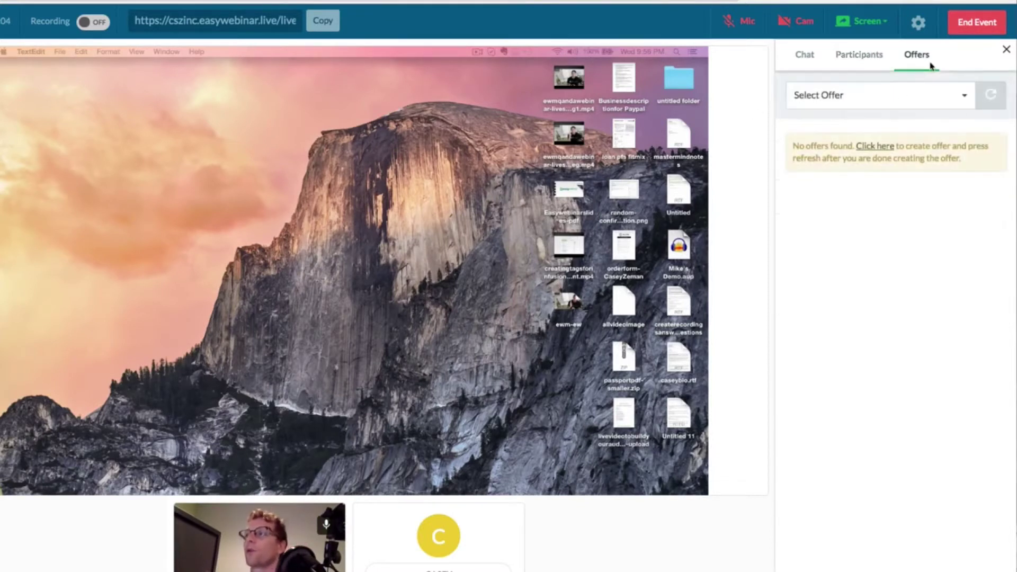
{"action": "left_click", "coordinate": [853, 104]}
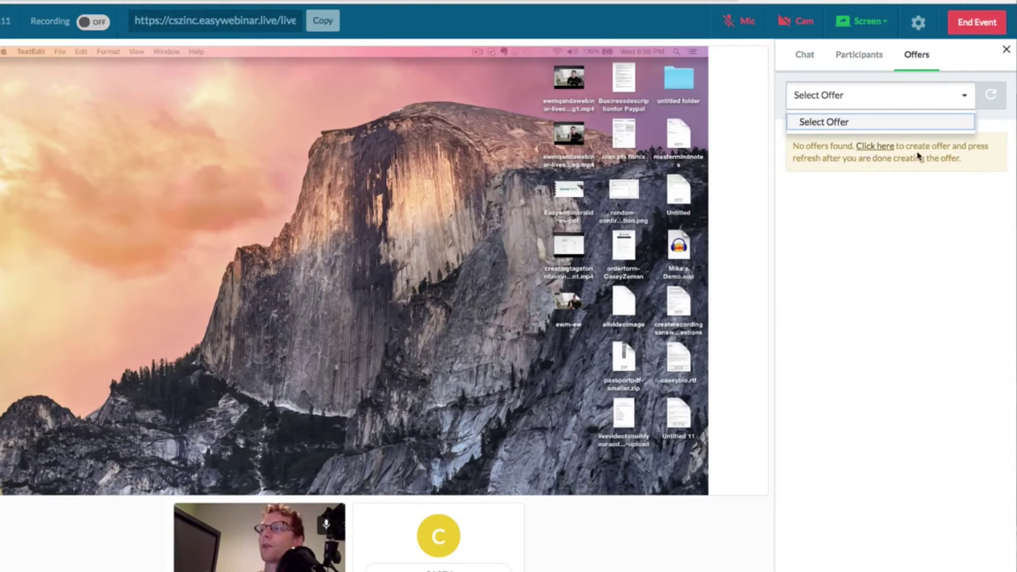
{"action": "left_click", "coordinate": [874, 150]}
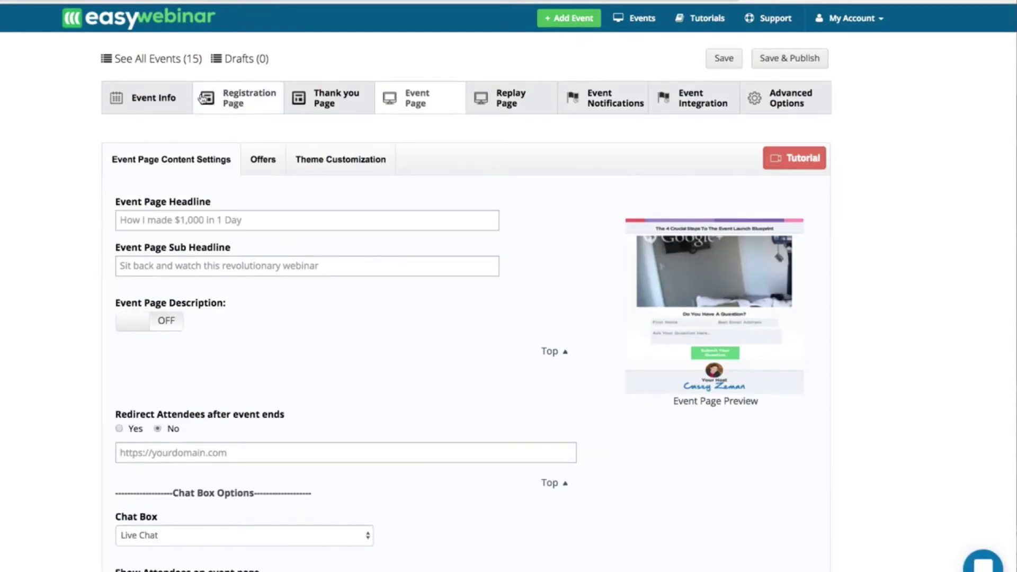
- Enable offers and enter Offer #1 titled 'Get my Free PDF' with content 'Get my free PDF below'
{"action": "left_click", "coordinate": [166, 101]}
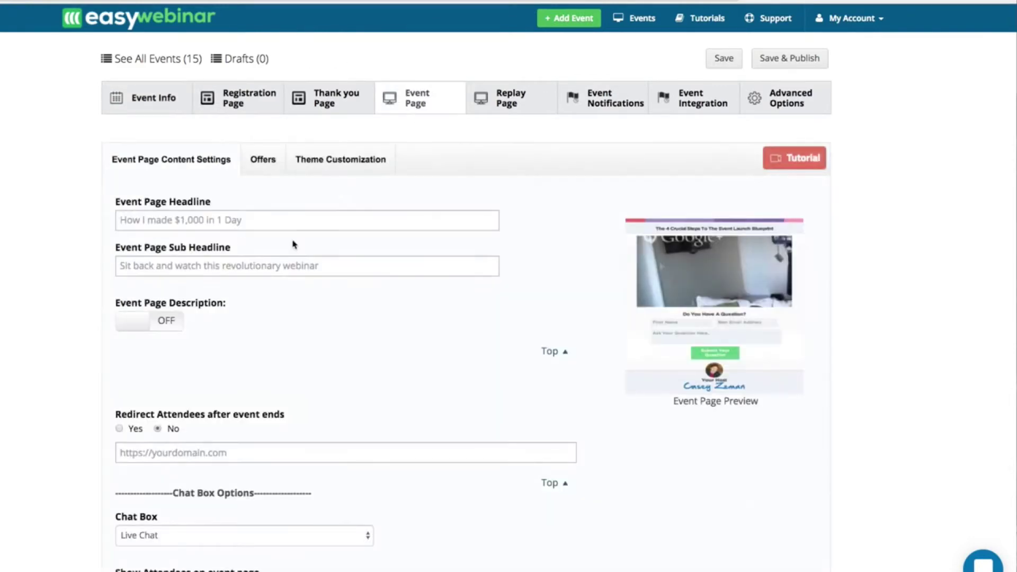
{"action": "left_click", "coordinate": [262, 169]}
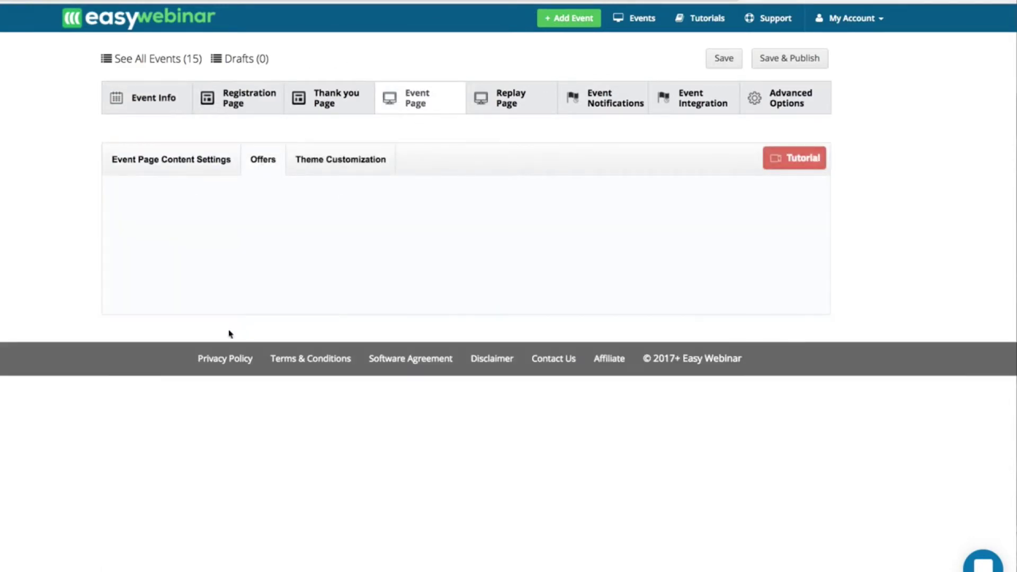
{"action": "left_click", "coordinate": [130, 225]}
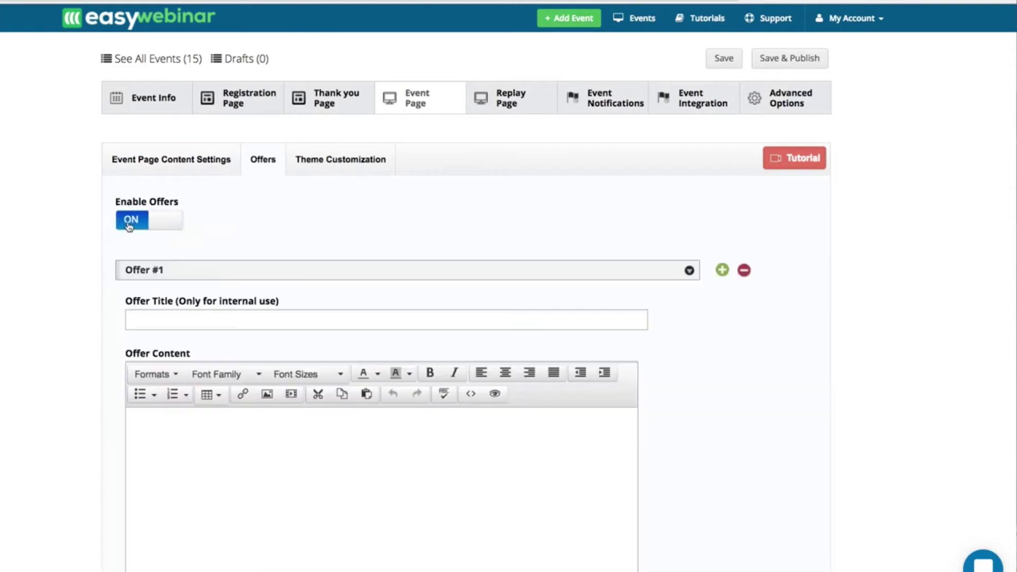
{"action": "left_click", "coordinate": [160, 325]}
{"action": "type", "text": "Get m"}
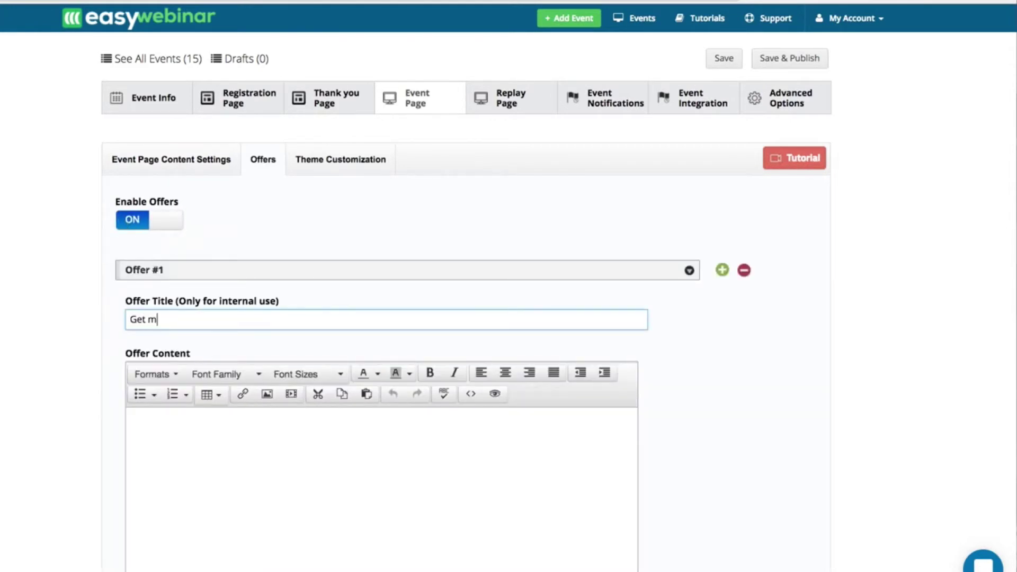
{"action": "type", "text": "y Free PDF"}
{"action": "left_click", "coordinate": [172, 423]}
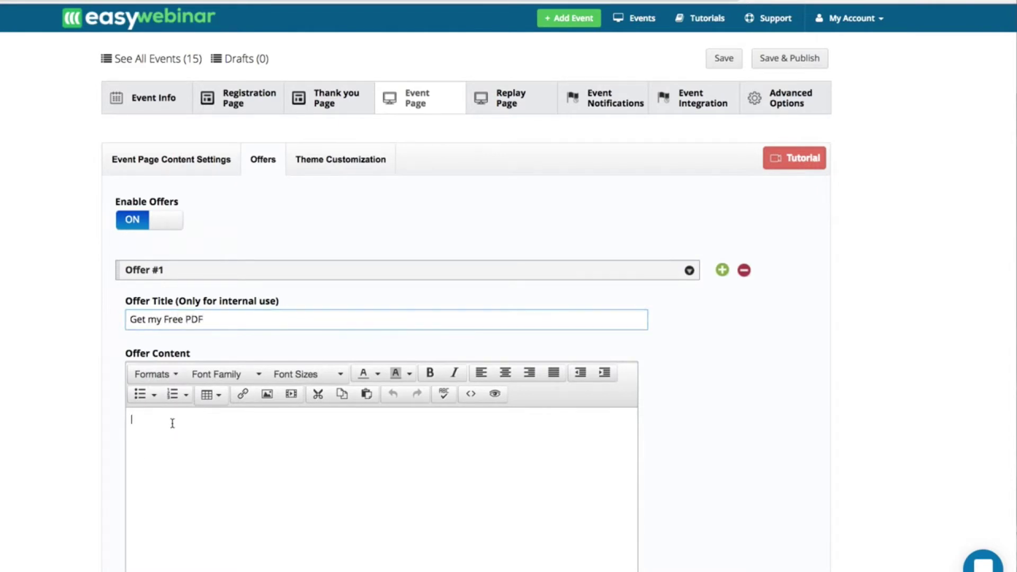
{"action": "type", "text": "Get my free PDF below"}
- Format the offer content 'Get my free PDF below' as bold, italic and red
{"action": "scroll", "coordinate": [191, 422], "scroll_direction": "down", "scroll_amount": 3}
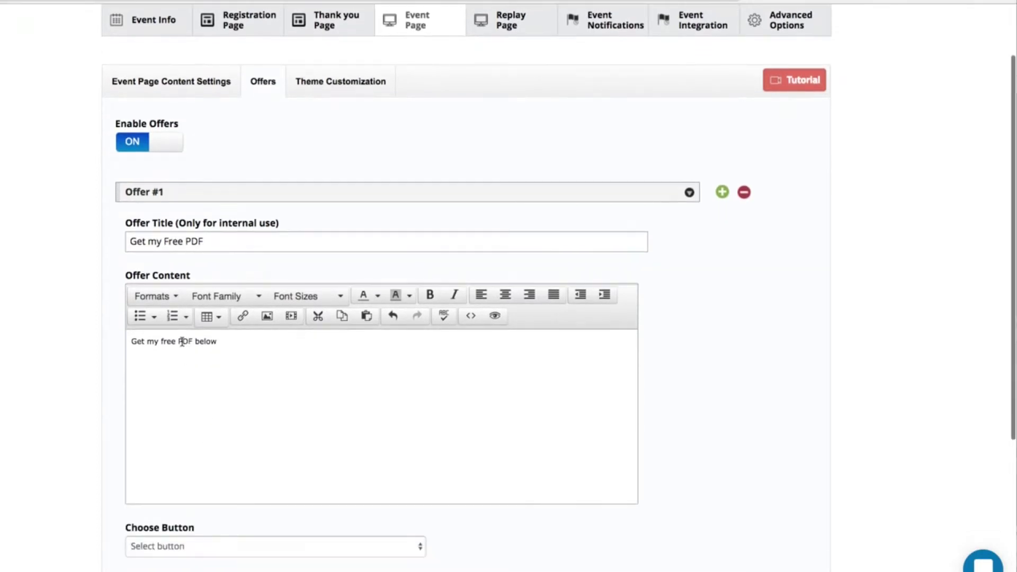
{"action": "scroll", "coordinate": [181, 336], "scroll_direction": "down", "scroll_amount": 1}
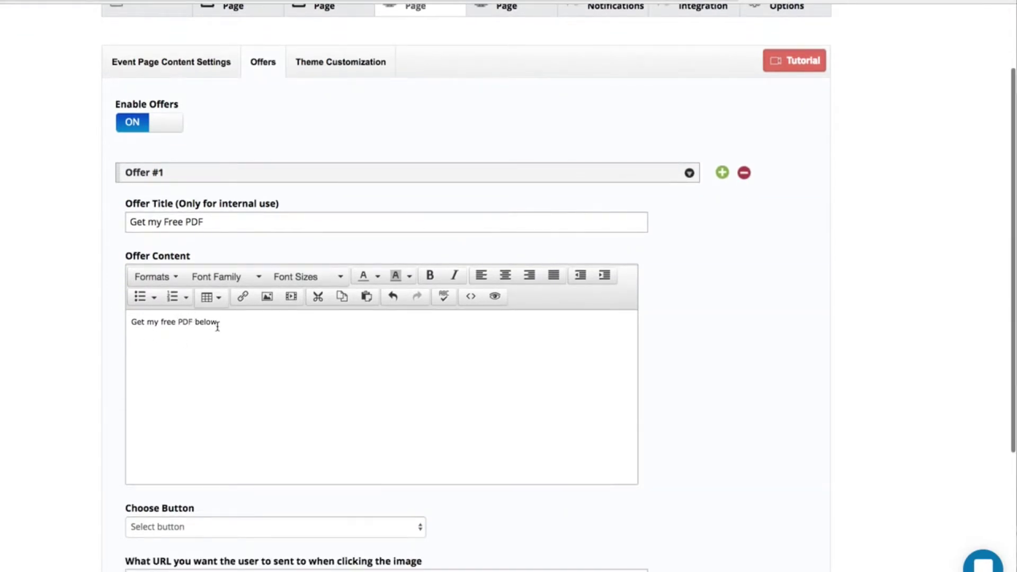
{"action": "left_click_drag", "start_coordinate": [245, 320], "coordinate": [115, 323]}
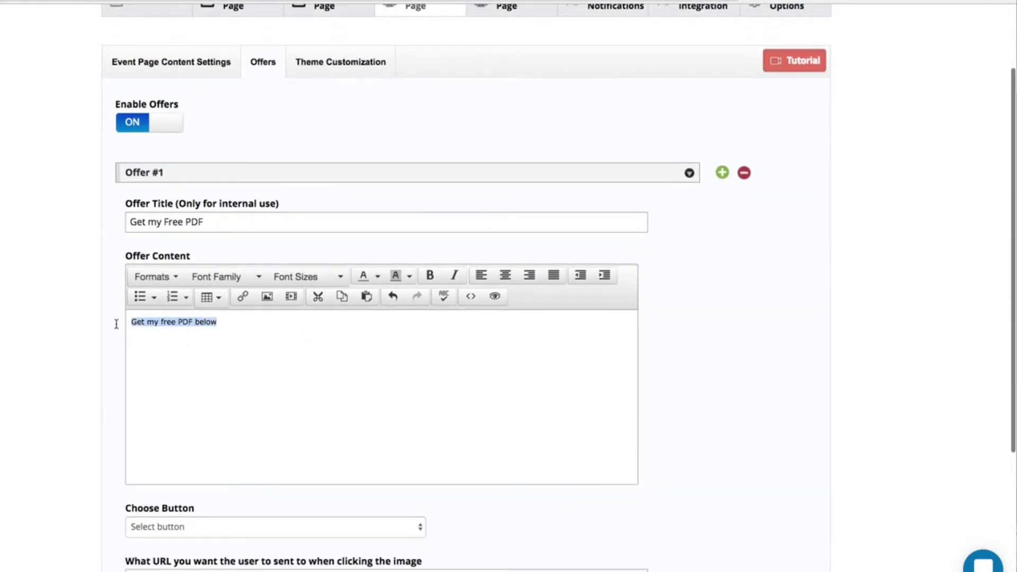
{"action": "left_click", "coordinate": [429, 276]}
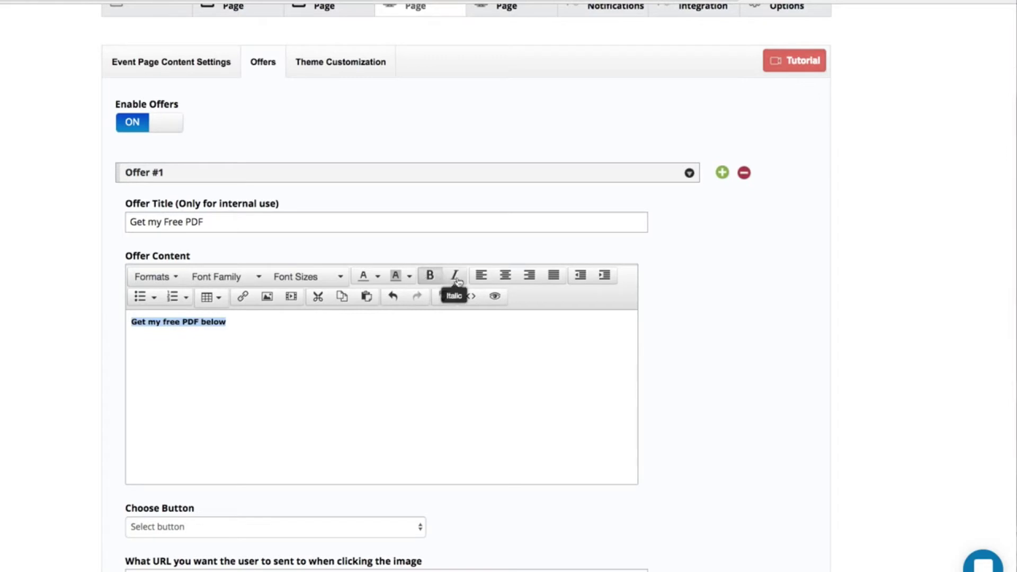
{"action": "left_click", "coordinate": [455, 277]}
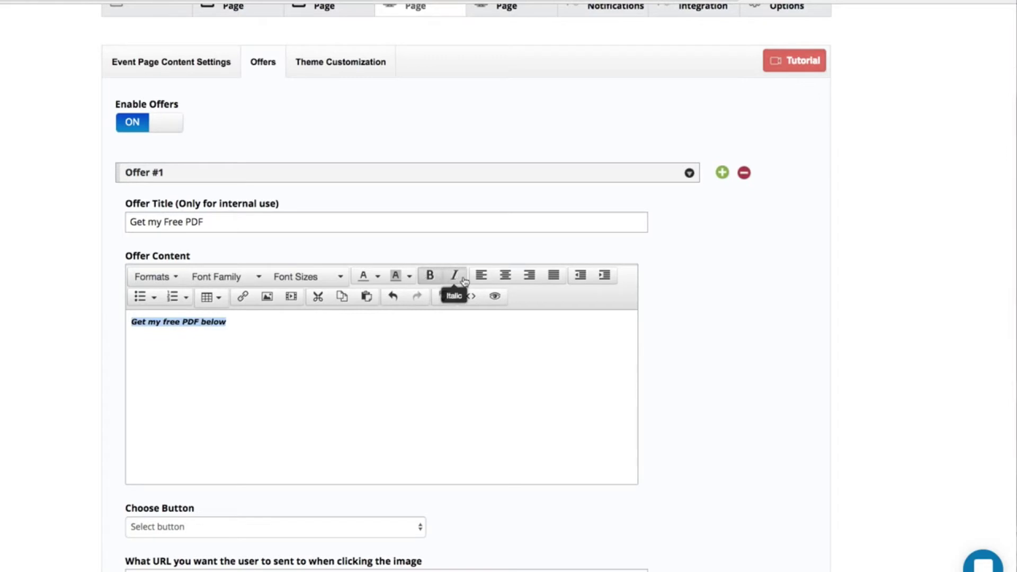
{"action": "left_click", "coordinate": [378, 276]}
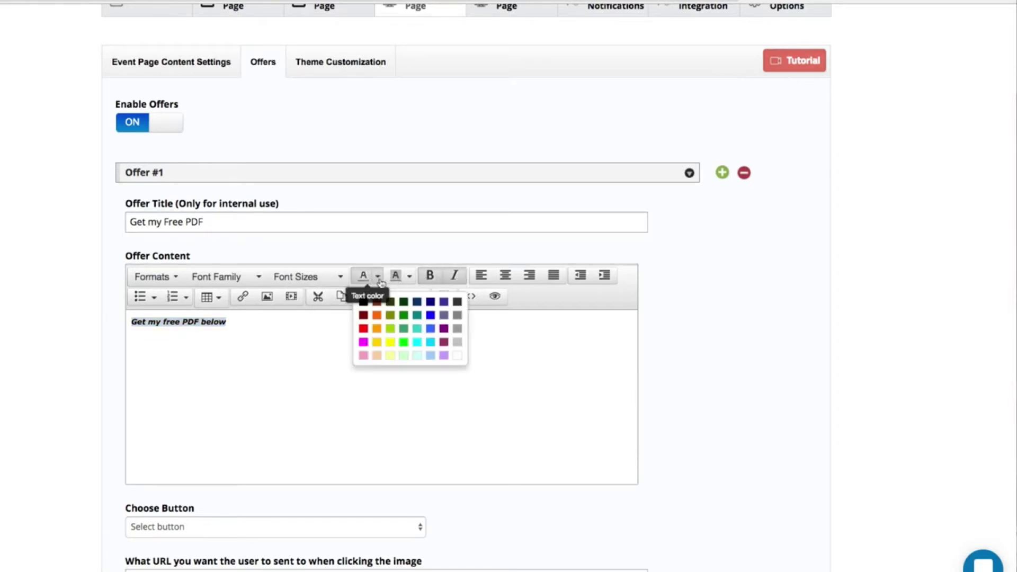
{"action": "left_click", "coordinate": [364, 329]}
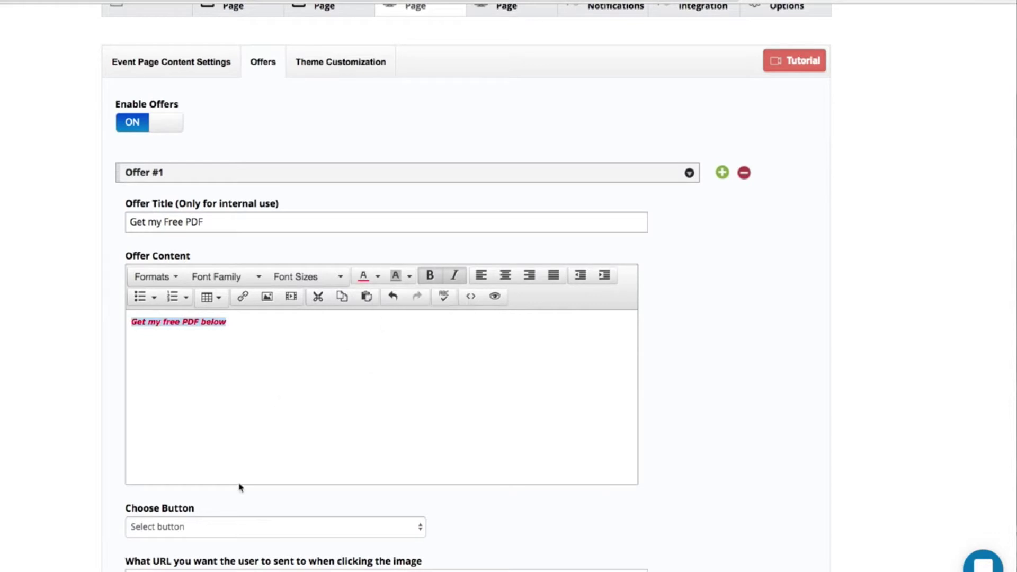
{"action": "scroll", "coordinate": [241, 483], "scroll_direction": "down", "scroll_amount": 2}
{"action": "left_click", "coordinate": [180, 418]}
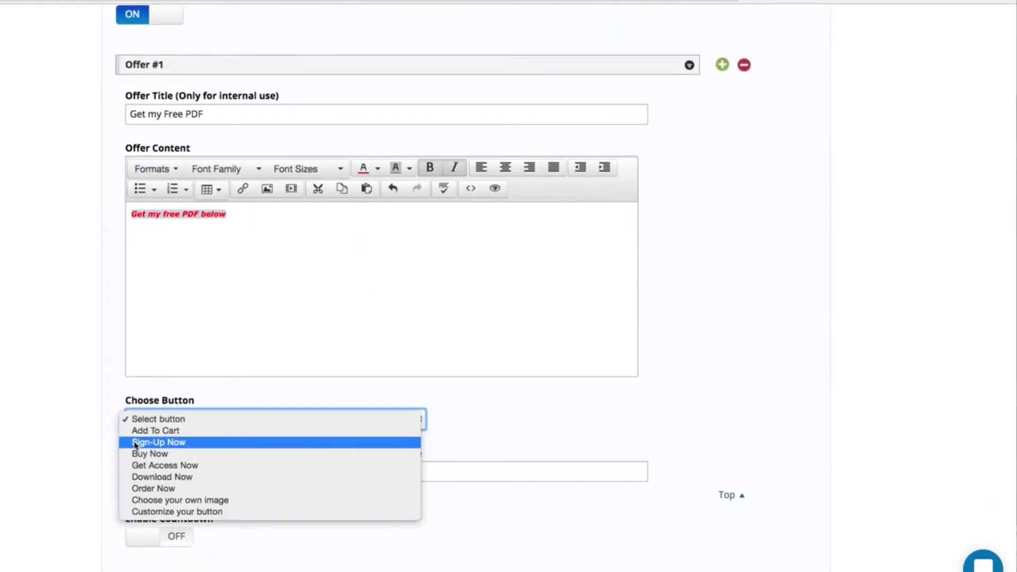
{"action": "left_click", "coordinate": [143, 476]}
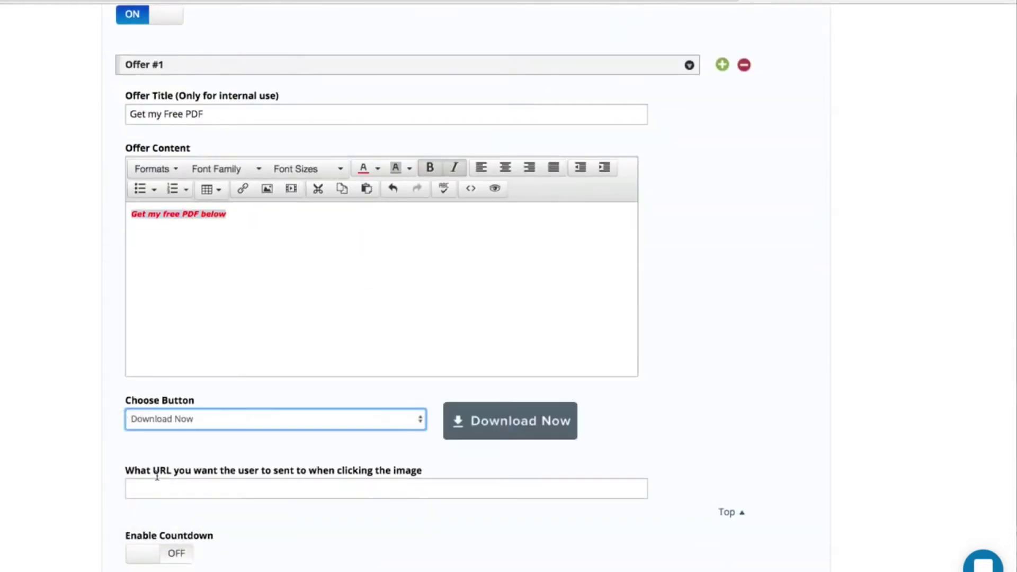
{"action": "left_click", "coordinate": [163, 487]}
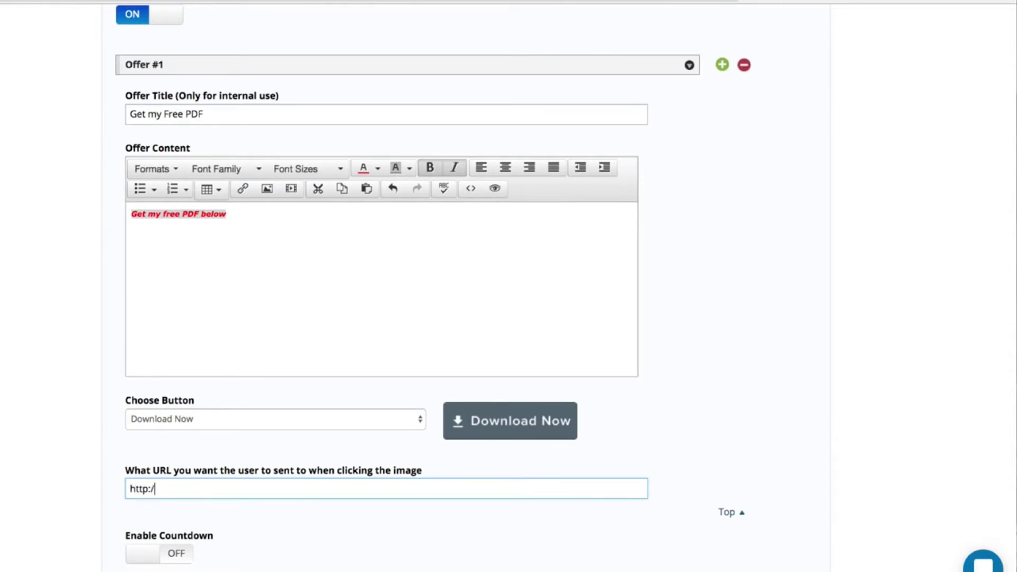
{"action": "type", "text": "asywebinar.com"}
- Turn on the offer countdown and set it to 06 minutes
{"action": "left_click", "coordinate": [140, 563]}
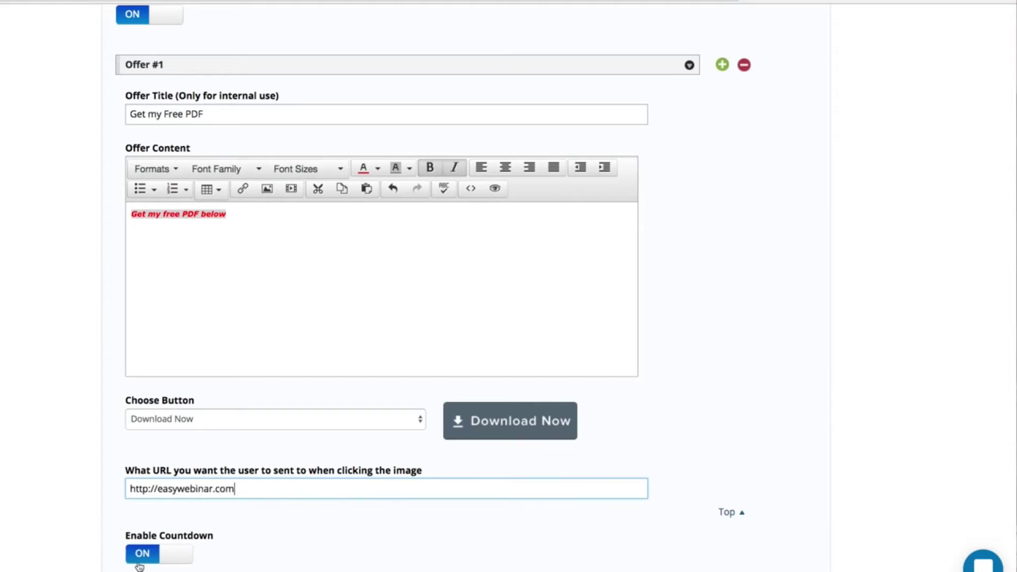
{"action": "scroll", "coordinate": [140, 565], "scroll_direction": "down", "scroll_amount": 5}
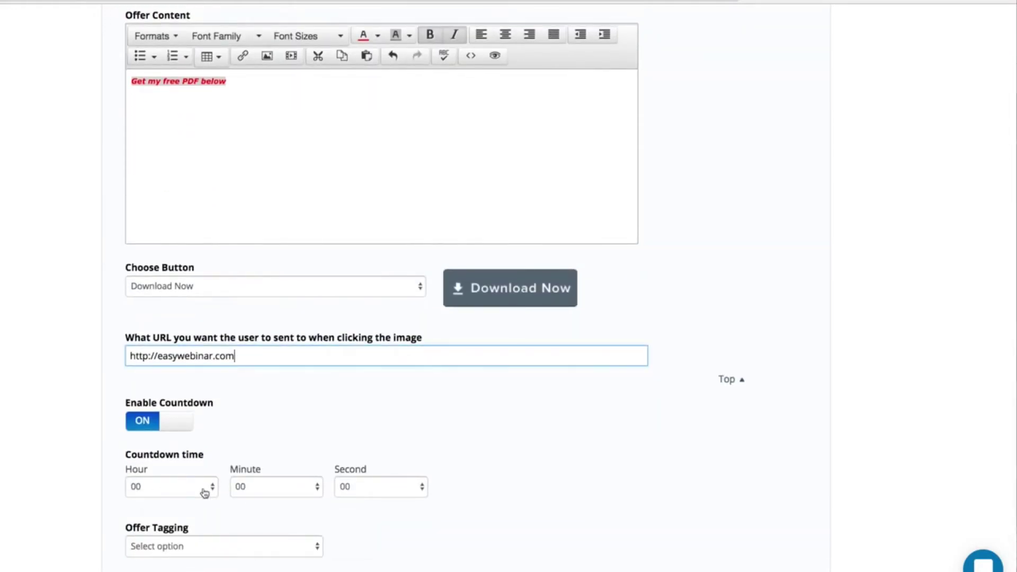
{"action": "left_click", "coordinate": [250, 488]}
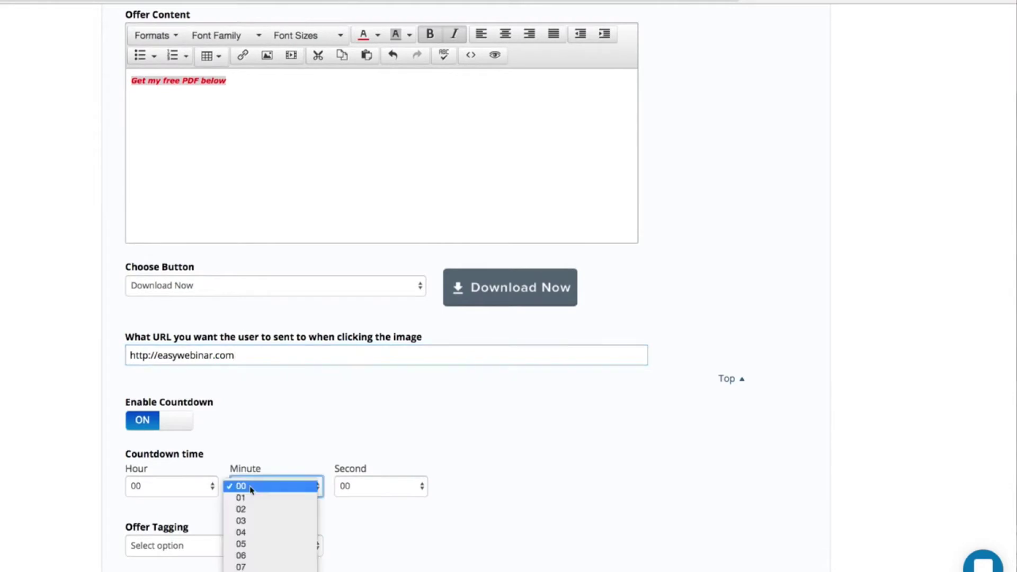
{"action": "left_click", "coordinate": [241, 555]}
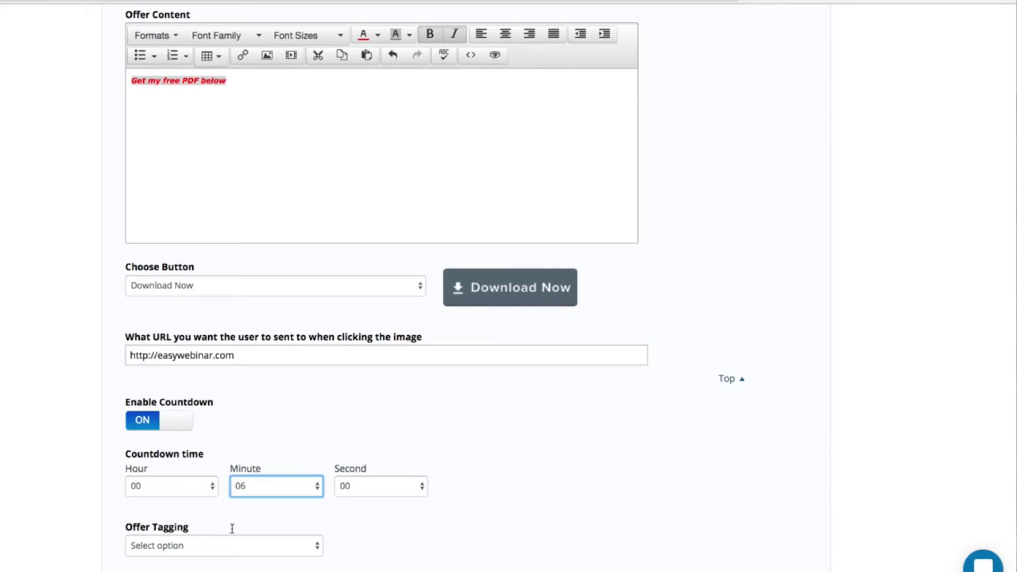
{"action": "left_click", "coordinate": [214, 546]}
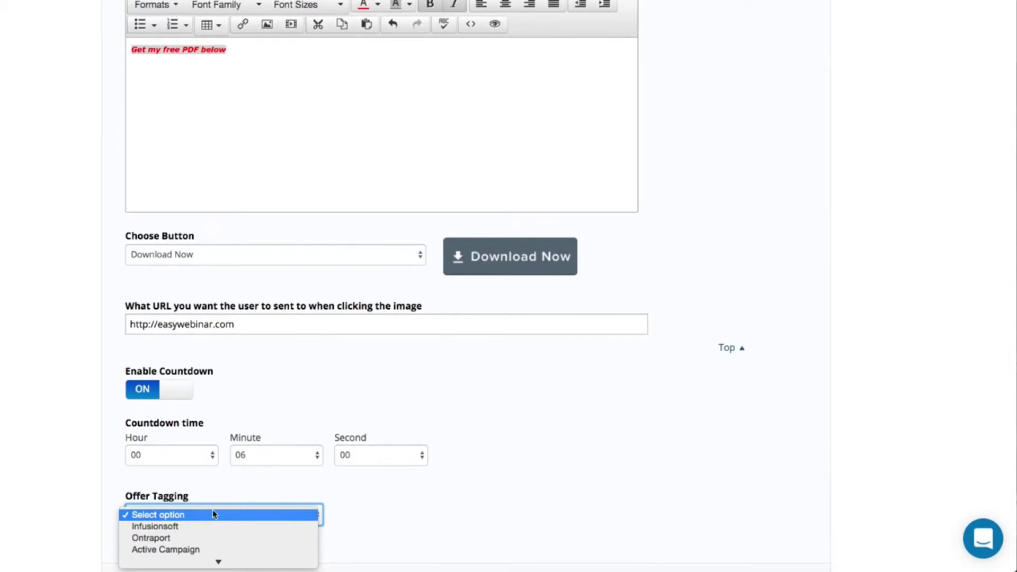
{"action": "scroll", "coordinate": [206, 522], "scroll_direction": "down", "scroll_amount": 2}
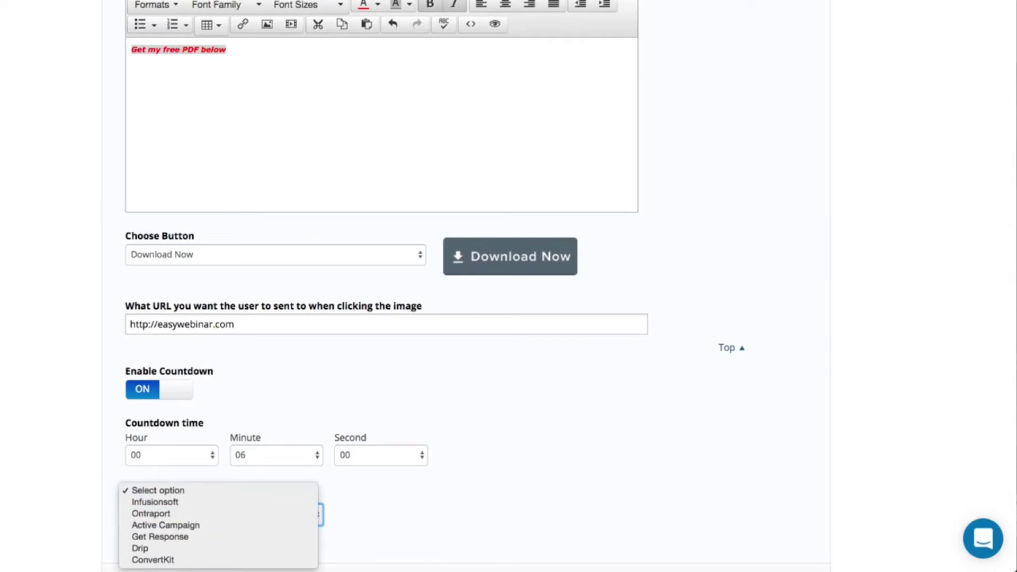
{"action": "left_click", "coordinate": [62, 466]}
{"action": "scroll", "coordinate": [62, 466], "scroll_direction": "down", "scroll_amount": 3}
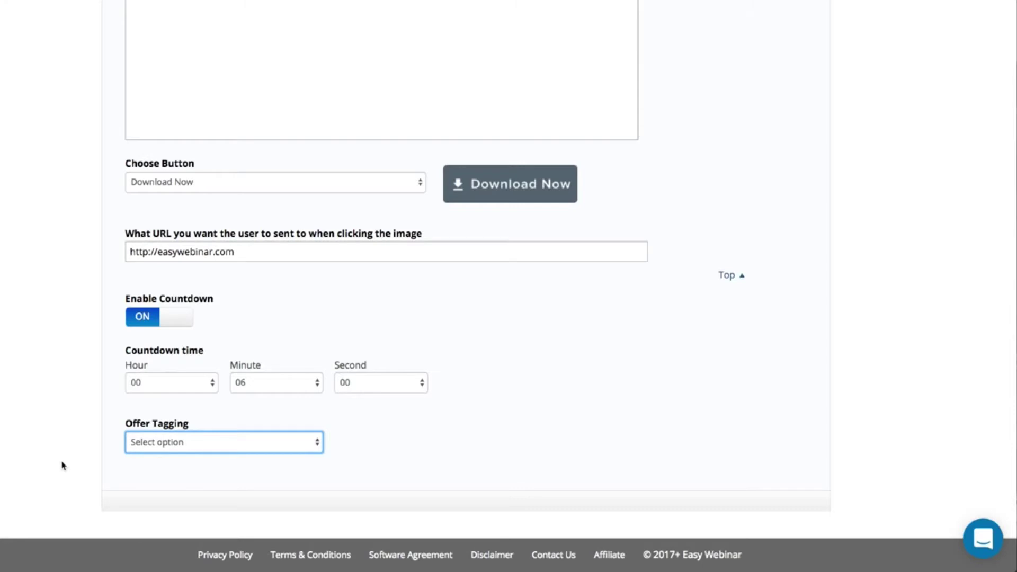
{"action": "left_click", "coordinate": [141, 450]}
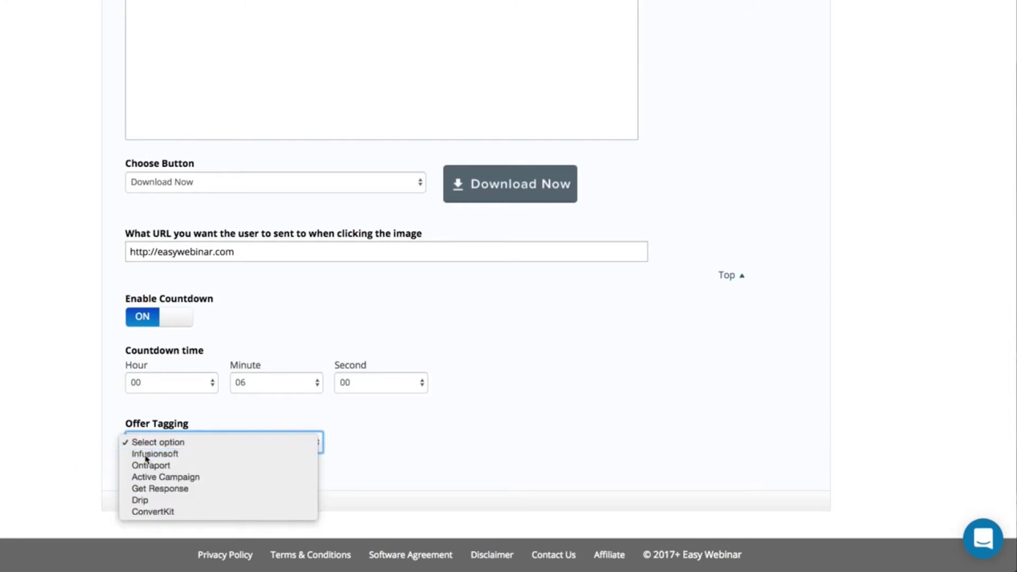
{"action": "left_click", "coordinate": [147, 455]}
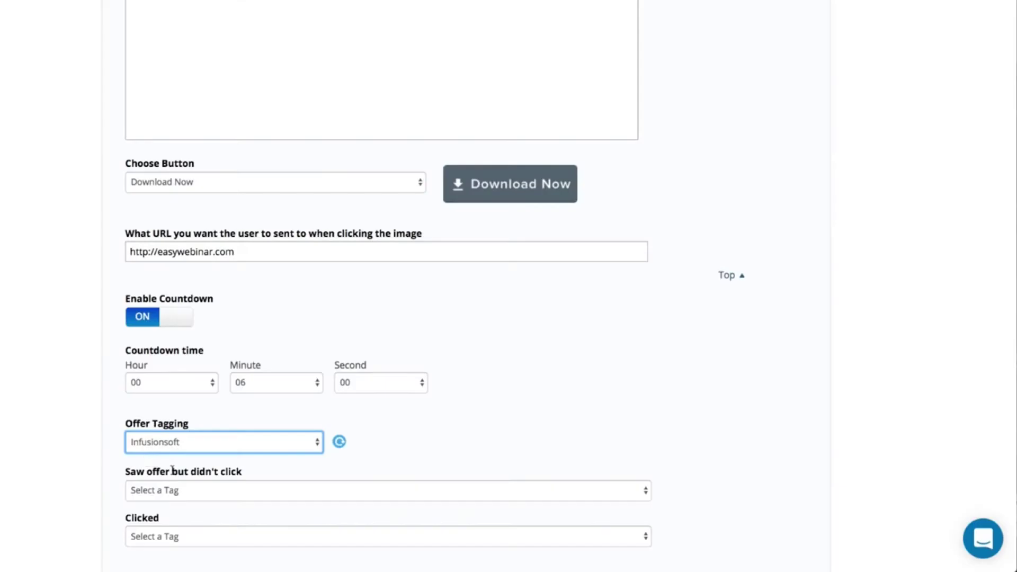
{"action": "scroll", "coordinate": [131, 498], "scroll_direction": "down", "scroll_amount": 3}
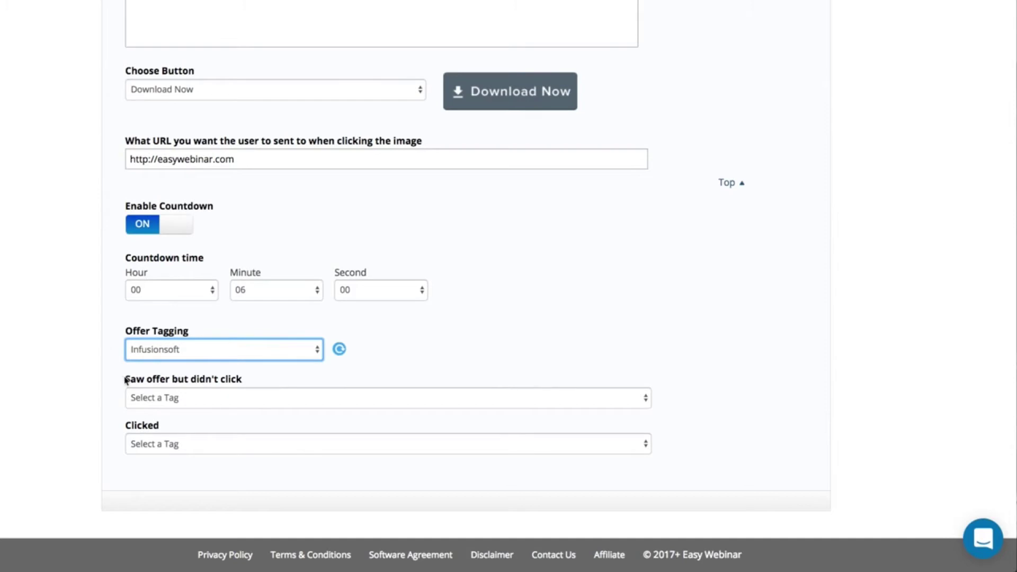
{"action": "mouse_move", "coordinate": [124, 377]}
{"action": "left_mouse_down"}
{"action": "mouse_move", "coordinate": [187, 379]}
{"action": "mouse_move", "coordinate": [124, 376]}
{"action": "left_mouse_up"}
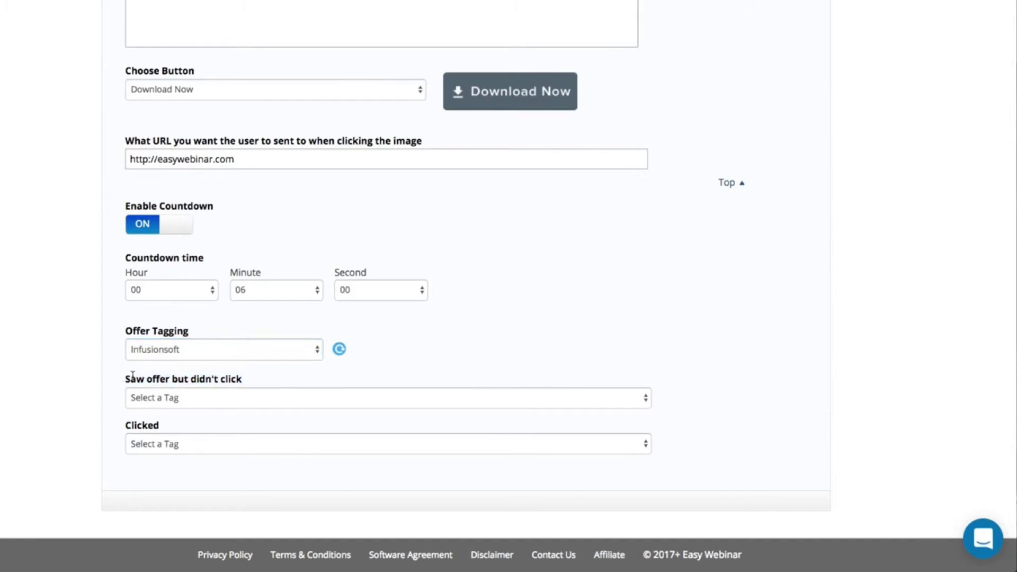
{"action": "scroll", "coordinate": [164, 376], "scroll_direction": "up", "scroll_amount": 1}
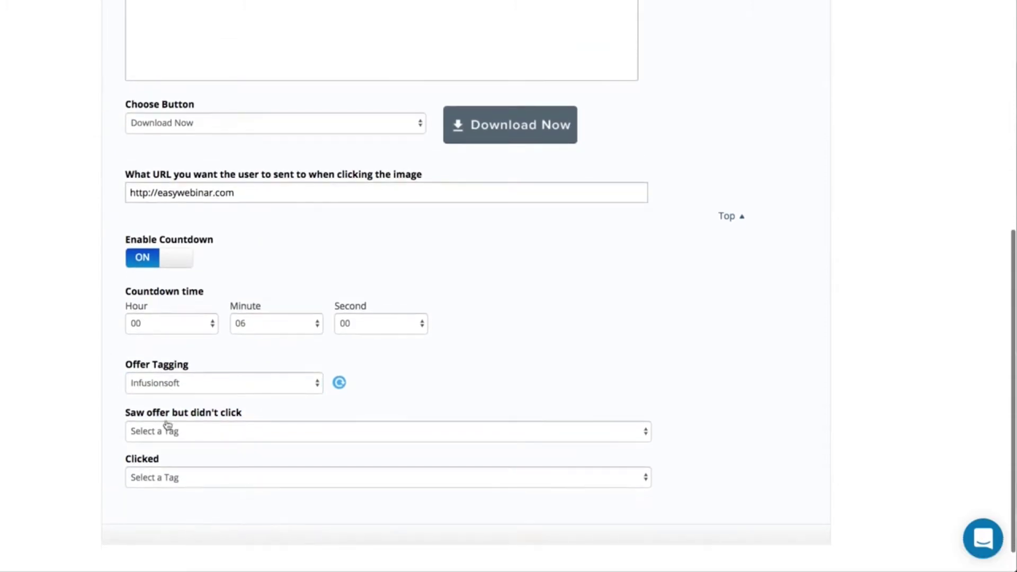
{"action": "left_click", "coordinate": [165, 434]}
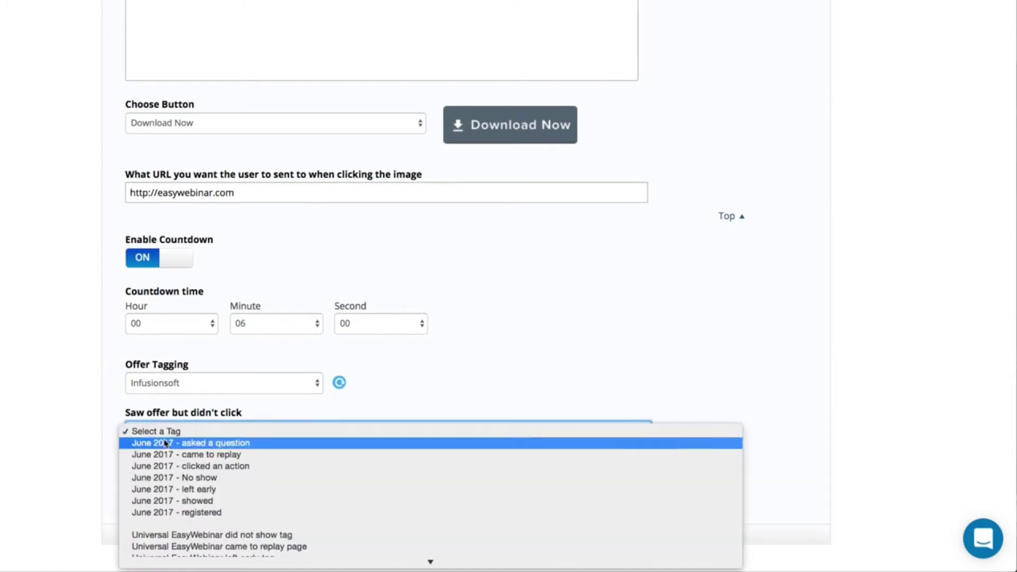
{"action": "left_click", "coordinate": [75, 456]}
{"action": "scroll", "coordinate": [74, 457], "scroll_direction": "up", "scroll_amount": 5}
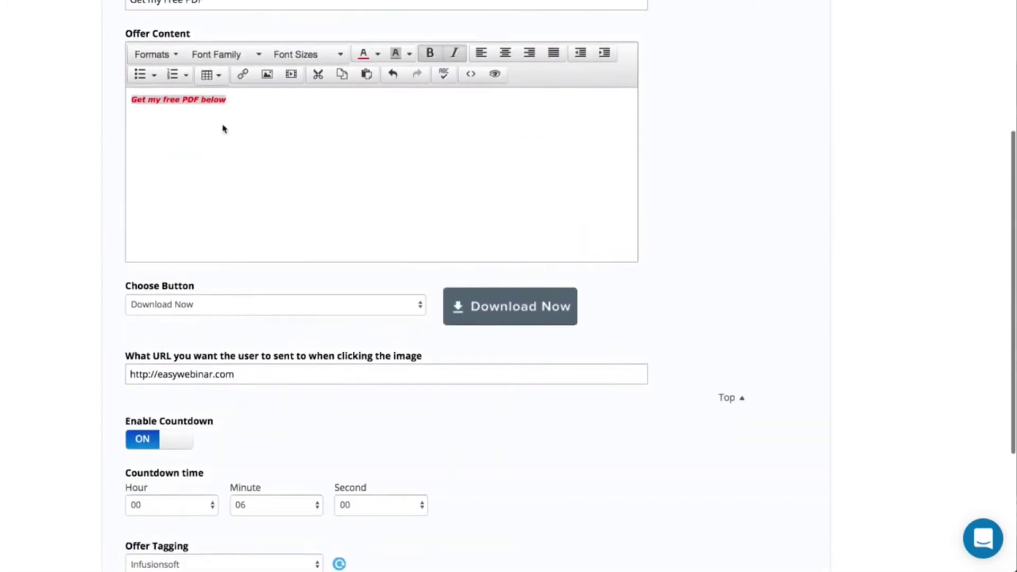
{"action": "scroll", "coordinate": [173, 119], "scroll_direction": "down", "scroll_amount": 5}
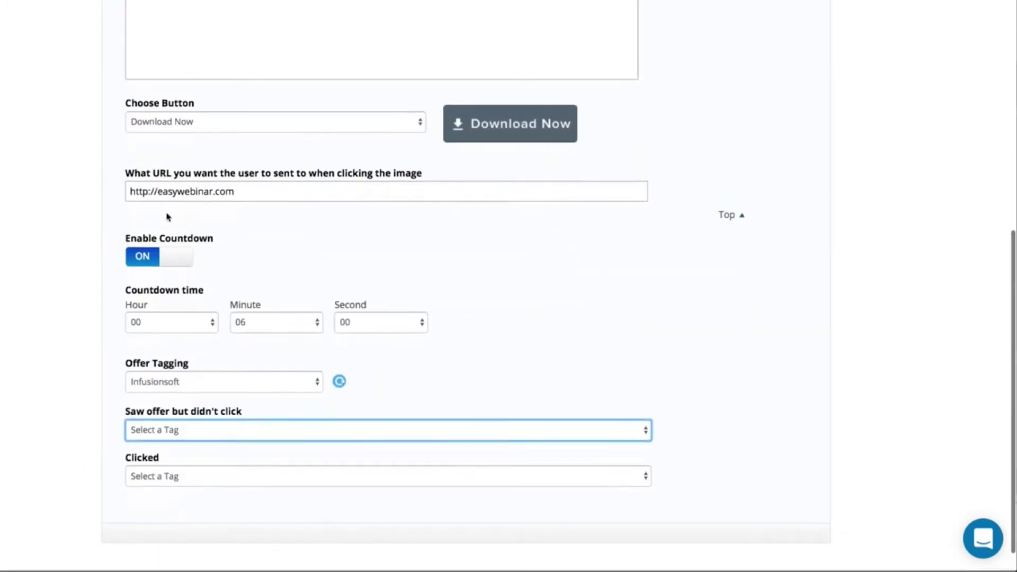
{"action": "left_click", "coordinate": [143, 480]}
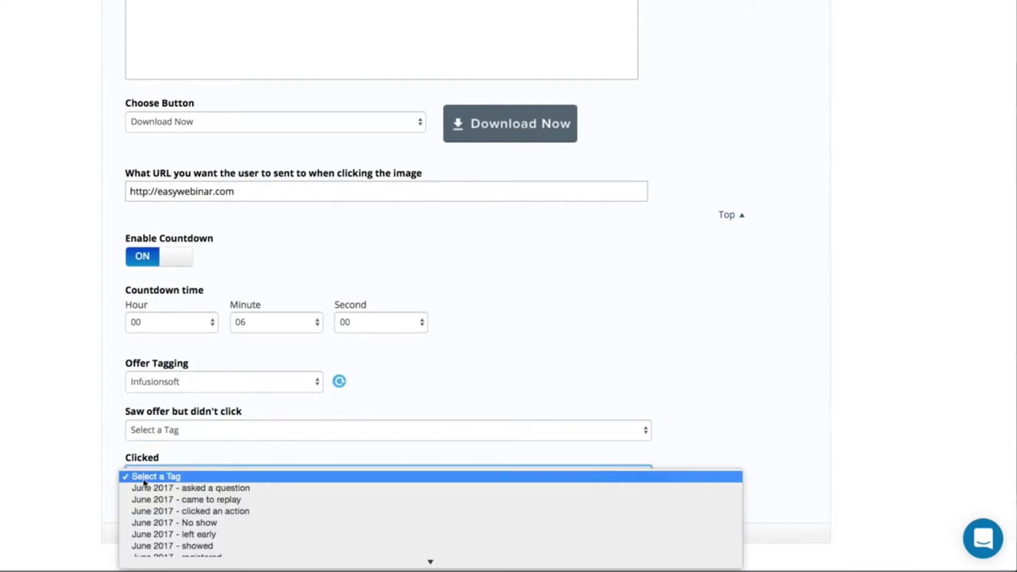
{"action": "left_click", "coordinate": [145, 454]}
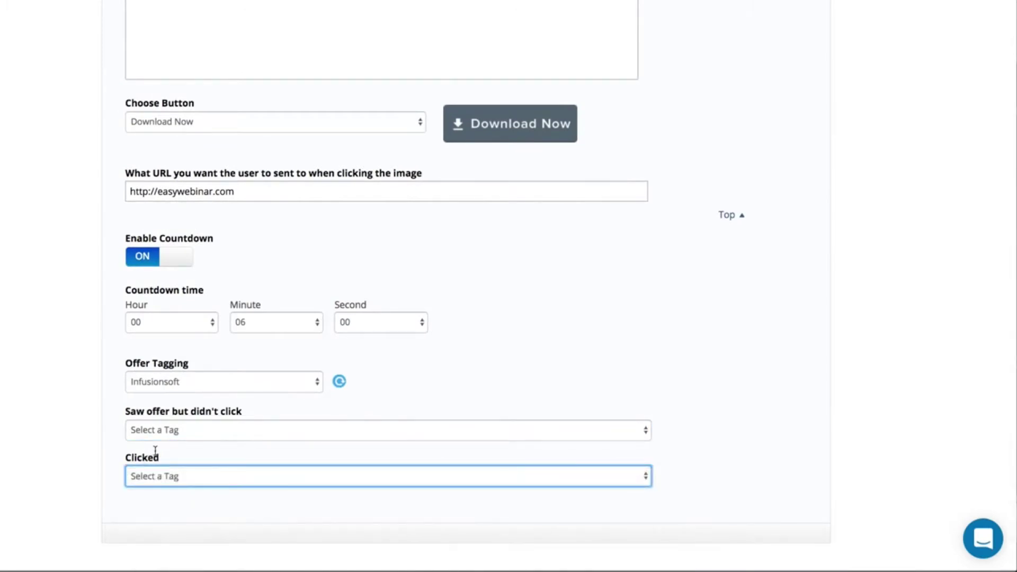
{"action": "scroll", "coordinate": [155, 450], "scroll_direction": "up", "scroll_amount": 4}
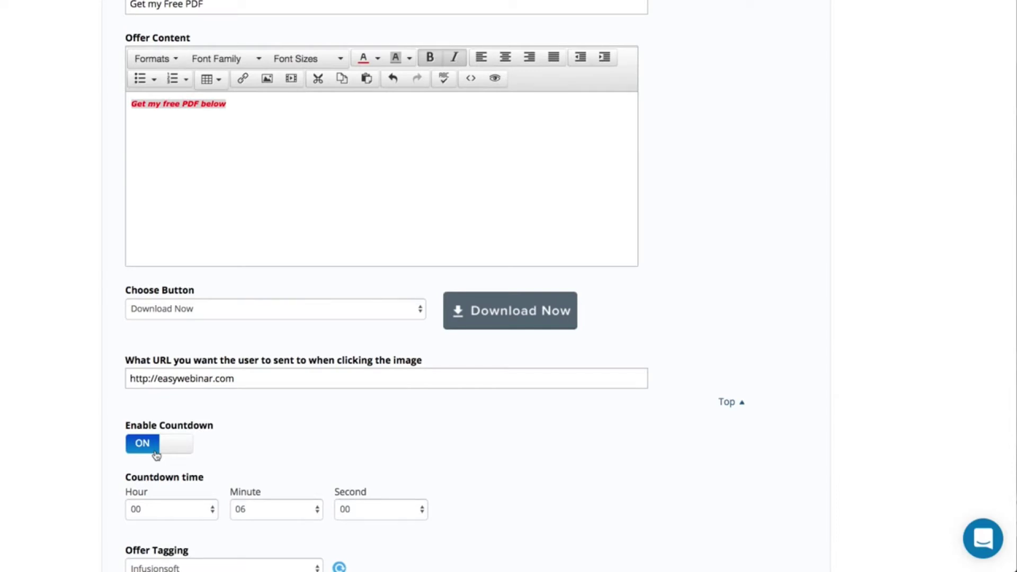
{"action": "scroll", "coordinate": [157, 454], "scroll_direction": "up", "scroll_amount": 4}
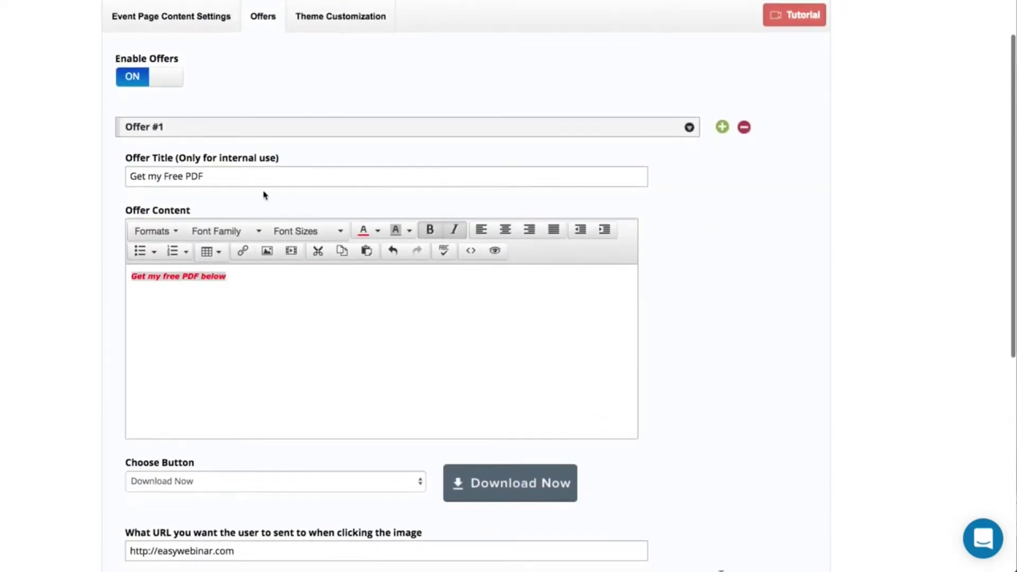
- Add a second offer titled 'Get Access Now to EasyWebinar'
{"action": "left_click", "coordinate": [724, 128]}
{"action": "scroll", "coordinate": [725, 299], "scroll_direction": "down", "scroll_amount": 10}
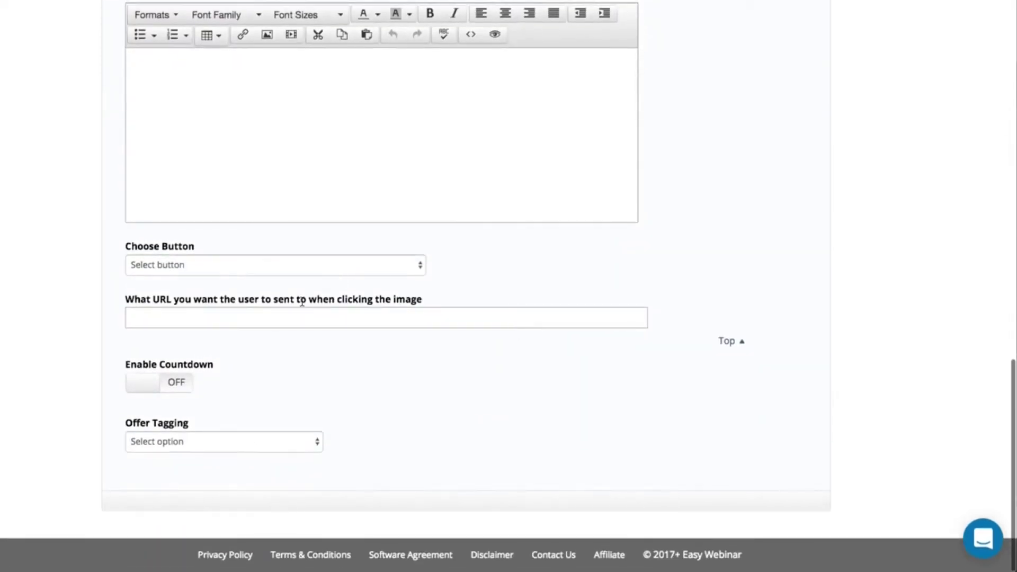
{"action": "scroll", "coordinate": [302, 302], "scroll_direction": "up", "scroll_amount": 5}
{"action": "scroll", "coordinate": [182, 154], "scroll_direction": "up", "scroll_amount": 2}
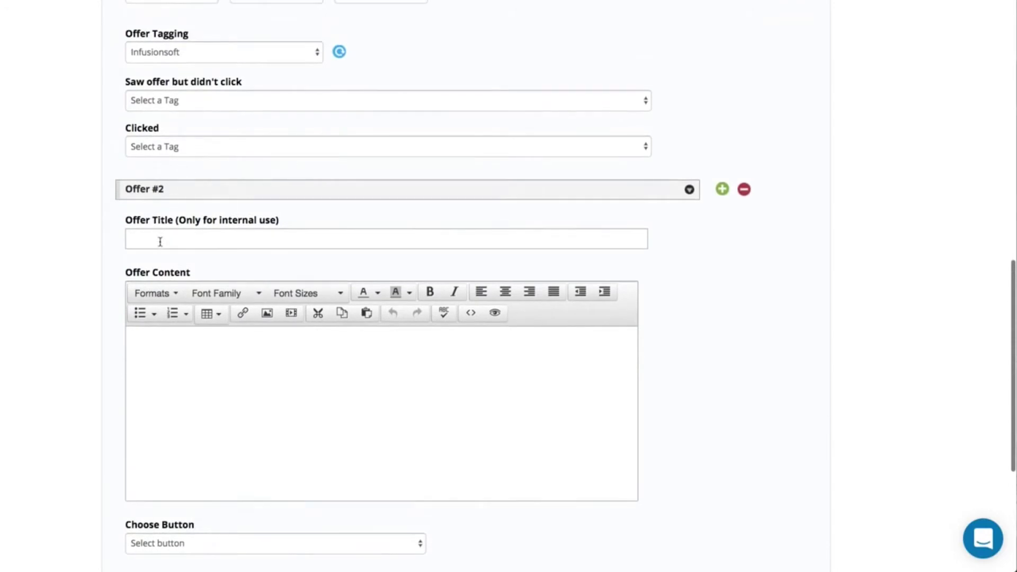
{"action": "left_click", "coordinate": [154, 242]}
{"action": "type", "text": "Get A"}
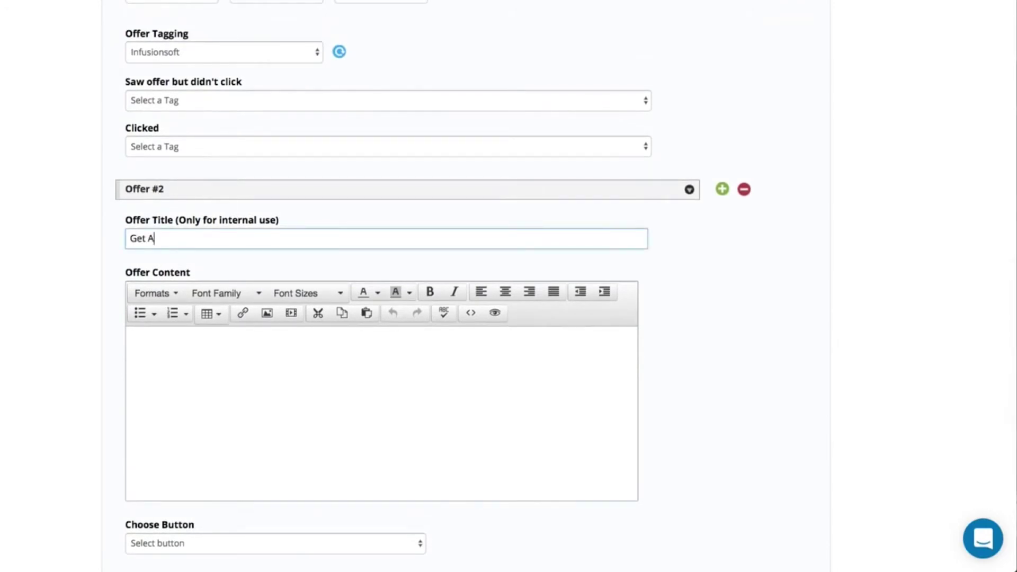
{"action": "type", "text": "ccess Now to EasyWEbina"}
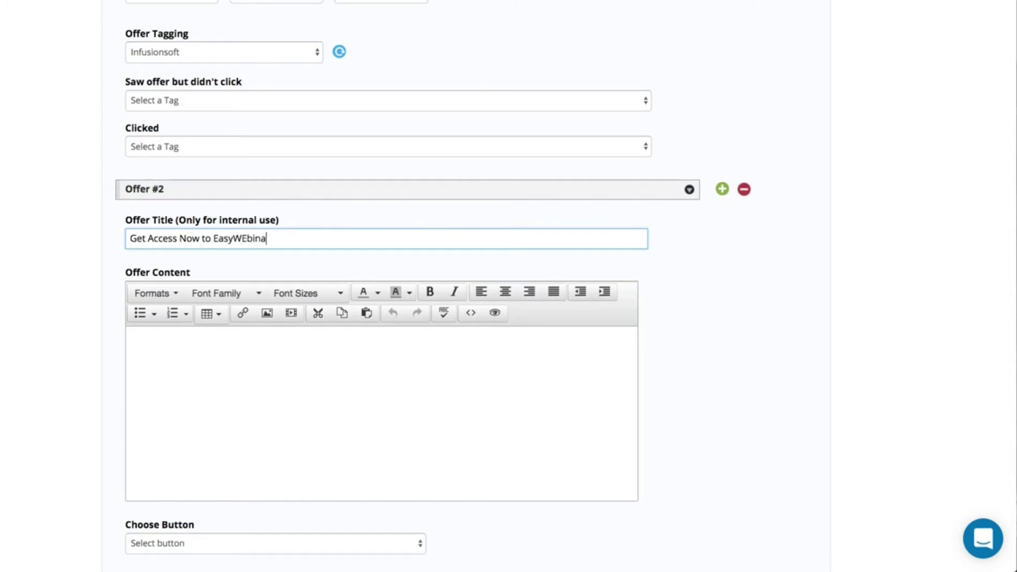
{"action": "type", "text": "binar"}
- Write 'Get access now.' as the offer content and choose a customizable button
{"action": "left_click", "coordinate": [162, 355]}
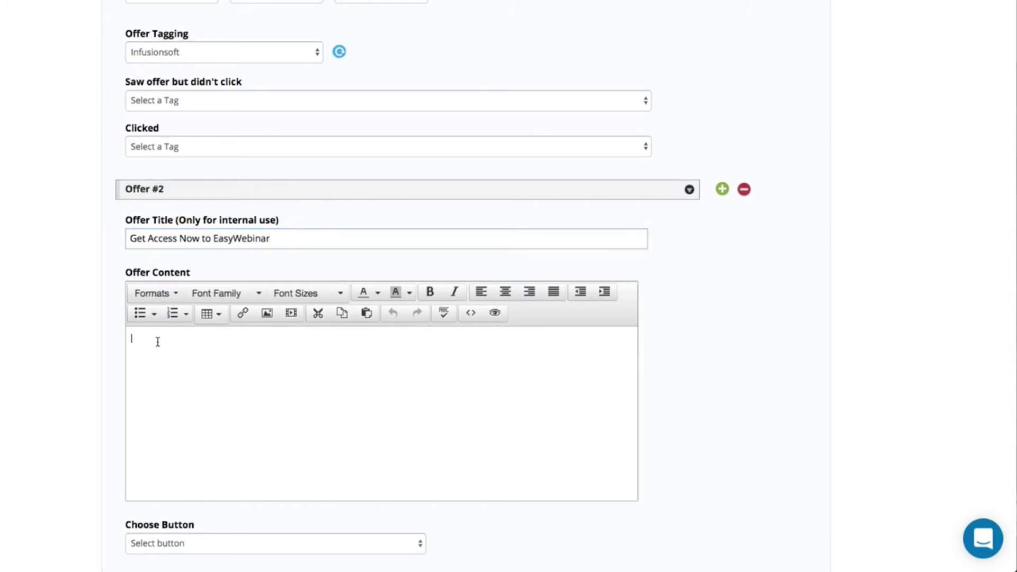
{"action": "type", "text": "Get access now."}
{"action": "scroll", "coordinate": [158, 508], "scroll_direction": "down", "scroll_amount": 3}
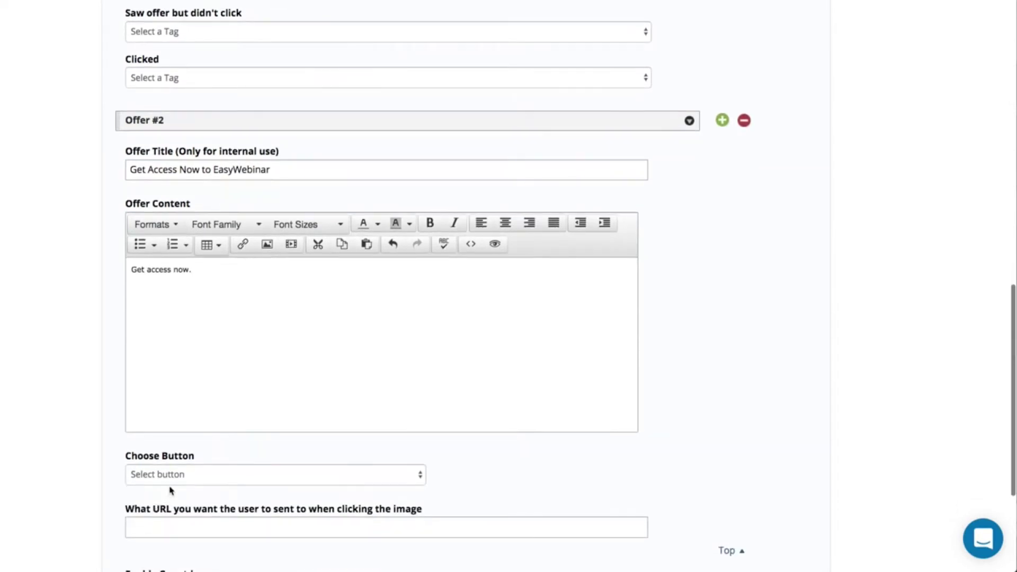
{"action": "left_click", "coordinate": [170, 481]}
{"action": "scroll", "coordinate": [170, 481], "scroll_direction": "down", "scroll_amount": 1}
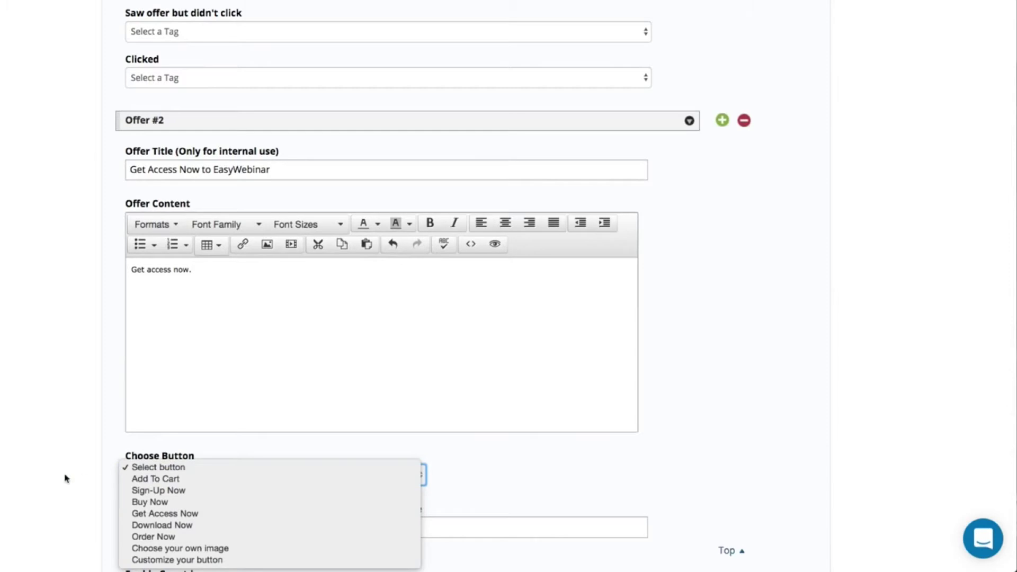
{"action": "left_click", "coordinate": [160, 560]}
{"action": "scroll", "coordinate": [63, 504], "scroll_direction": "down", "scroll_amount": 5}
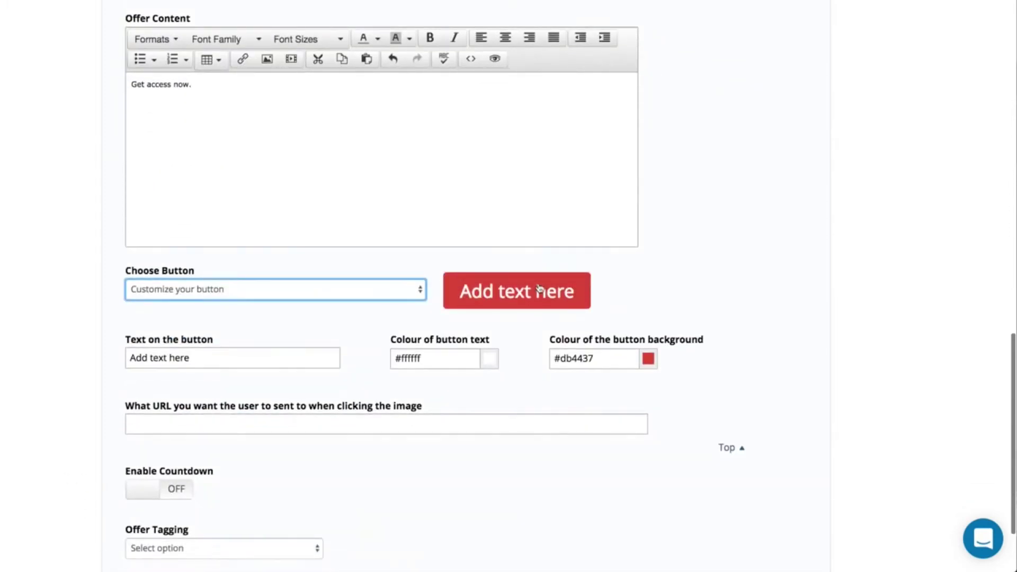
{"action": "triple_click", "coordinate": [207, 355]}
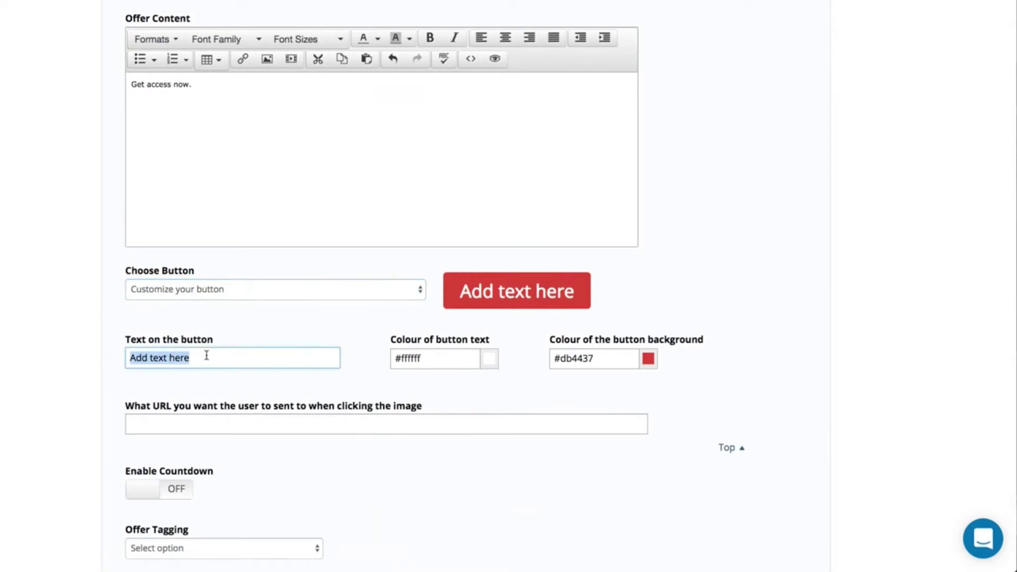
{"action": "type", "text": "Get Acce"}
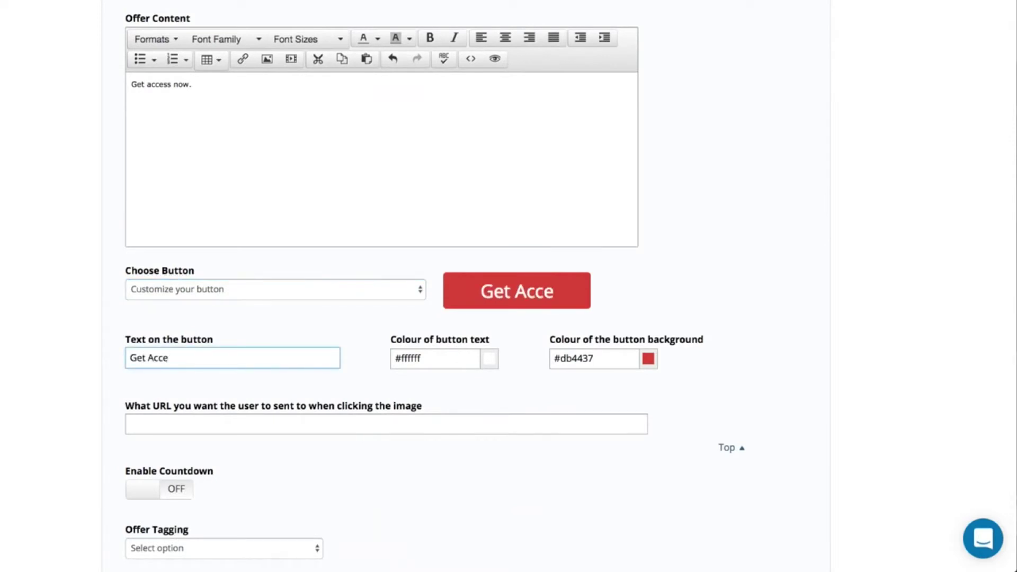
{"action": "type", "text": "ss Now"}
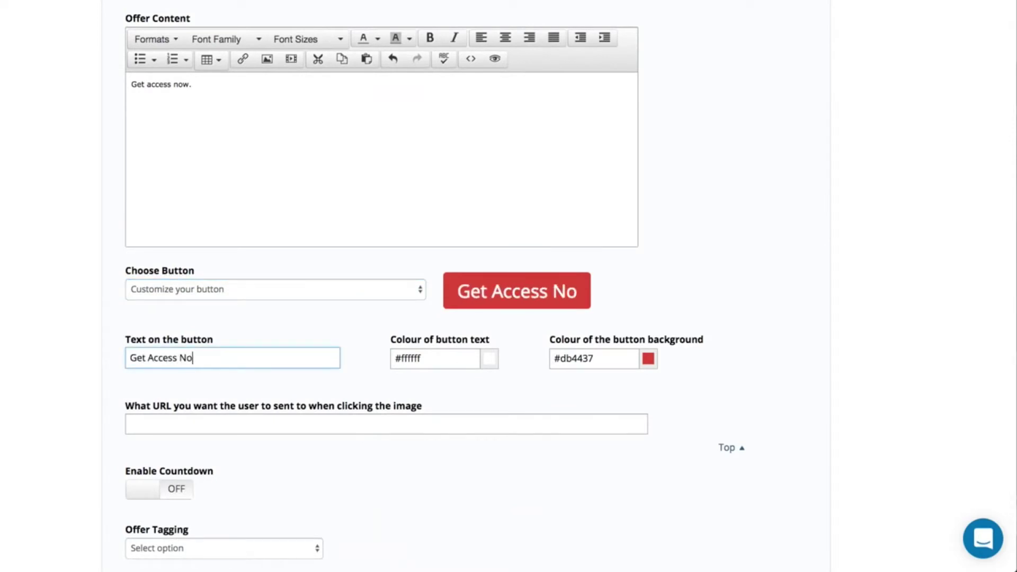
{"action": "left_click", "coordinate": [206, 424]}
{"action": "type", "text": "http"}
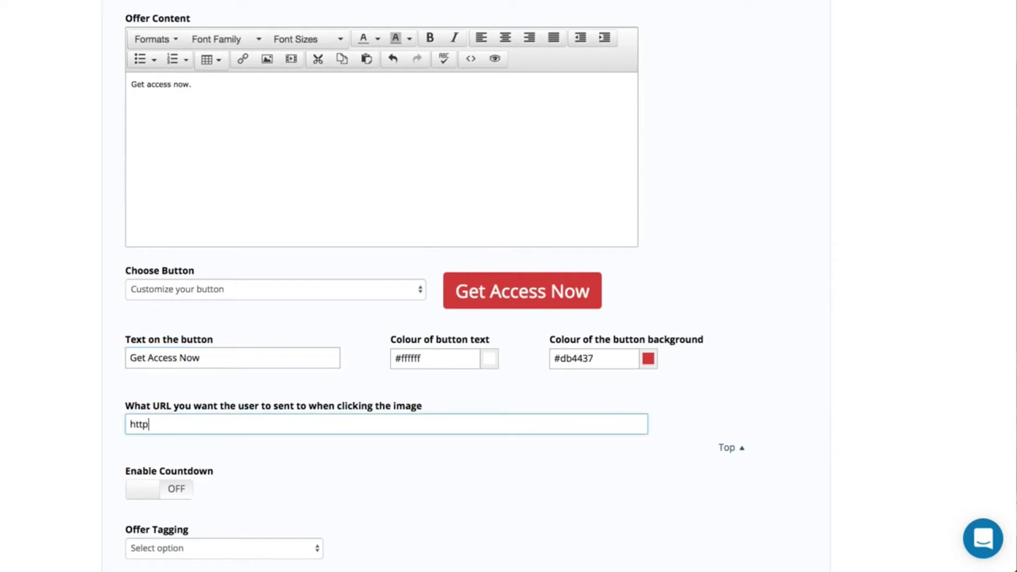
{"action": "type", "text": "://easywebinar.com"}
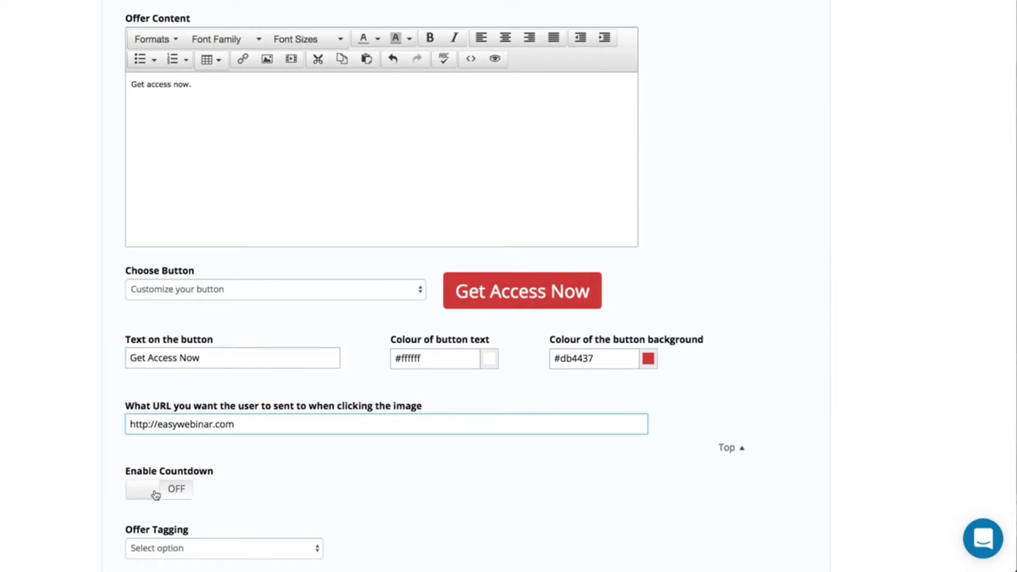
{"action": "scroll", "coordinate": [155, 493], "scroll_direction": "down", "scroll_amount": 2}
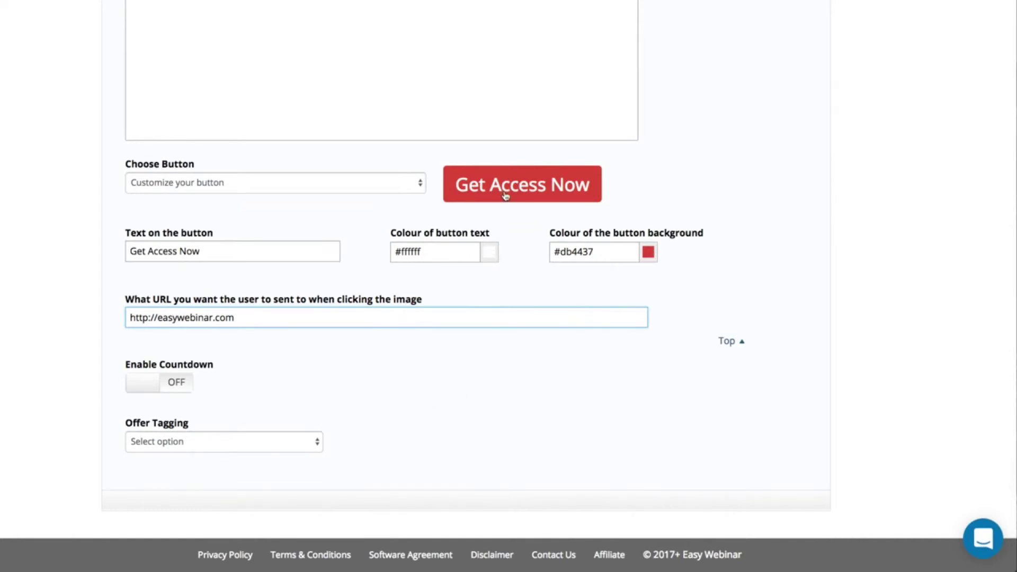
{"action": "scroll", "coordinate": [504, 197], "scroll_direction": "up", "scroll_amount": 4}
{"action": "scroll", "coordinate": [505, 197], "scroll_direction": "up", "scroll_amount": 15}
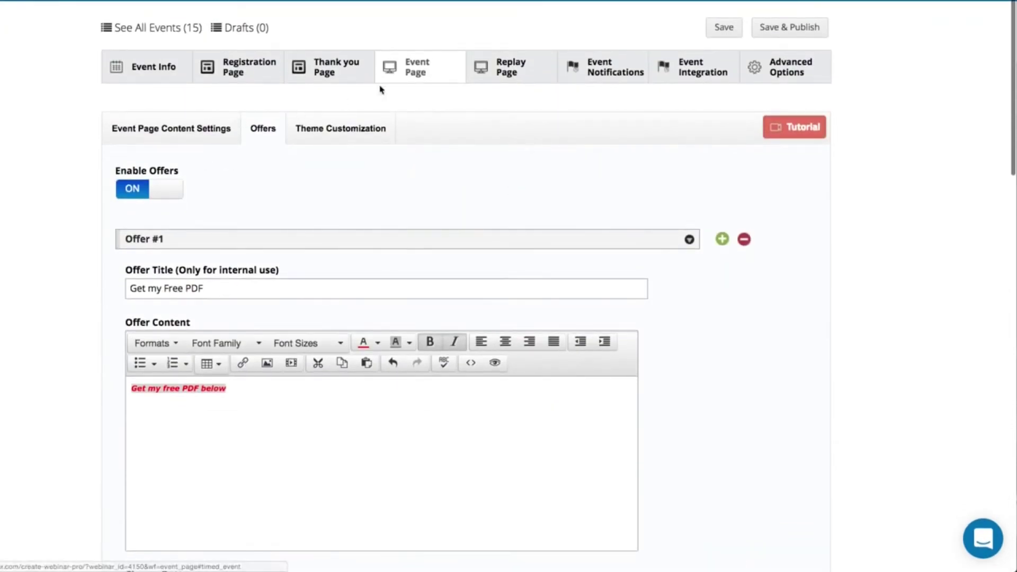
- Save and publish, then broadcast the 'Get Access Now to EasyWebinar' offer in the live room
{"action": "left_click", "coordinate": [793, 27]}
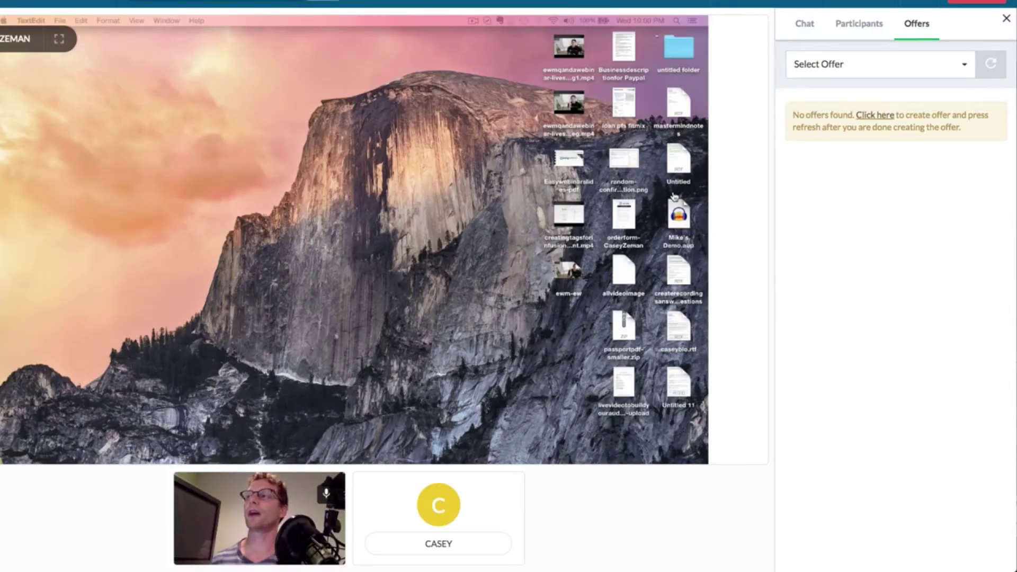
{"action": "left_click", "coordinate": [989, 65]}
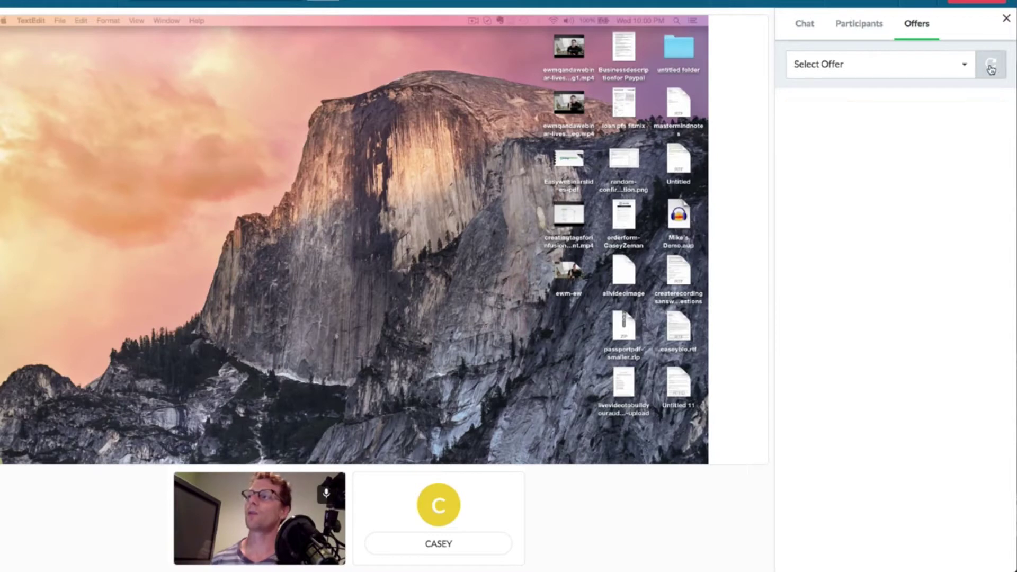
{"action": "left_click", "coordinate": [962, 68]}
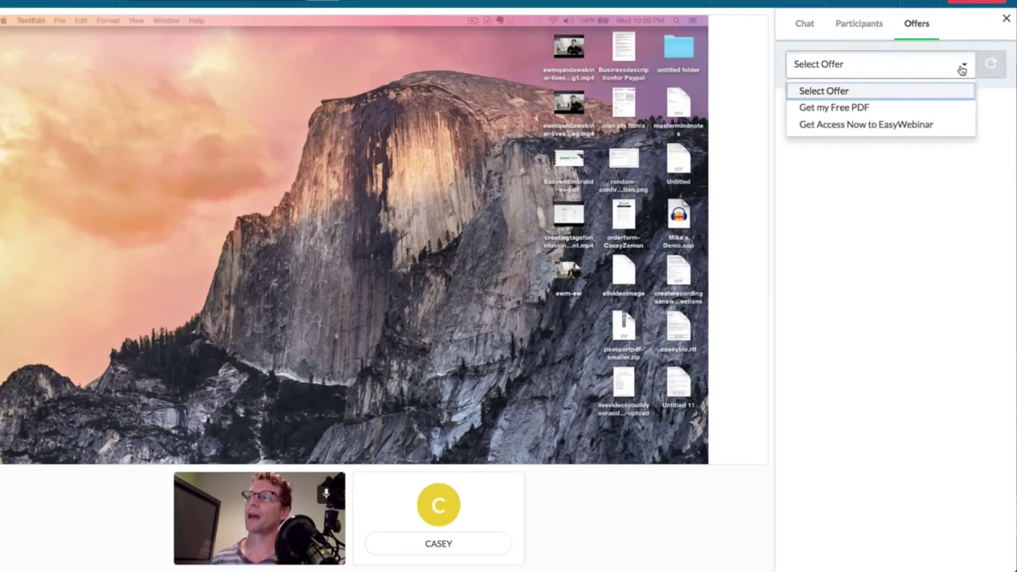
{"action": "left_click", "coordinate": [839, 129]}
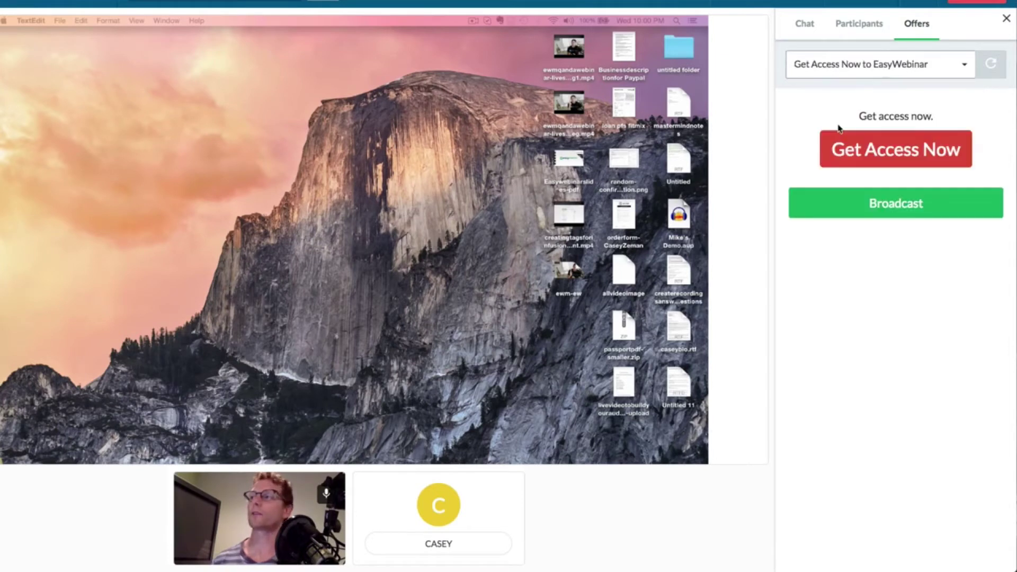
{"action": "left_click", "coordinate": [902, 211]}
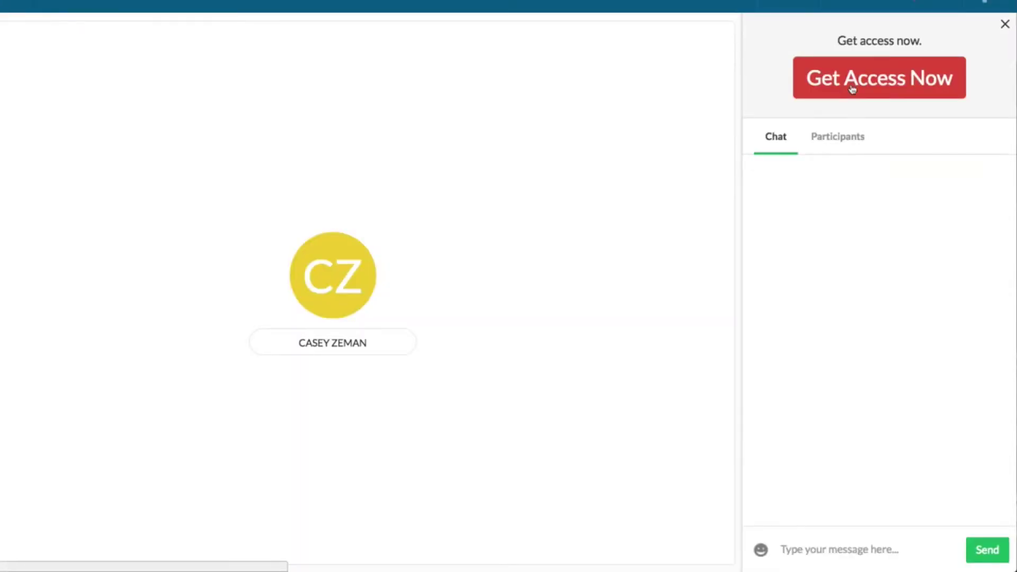
- Test the Get Access Now offer's link, then remove the offer and show the chat panel
{"action": "left_click", "coordinate": [852, 88]}
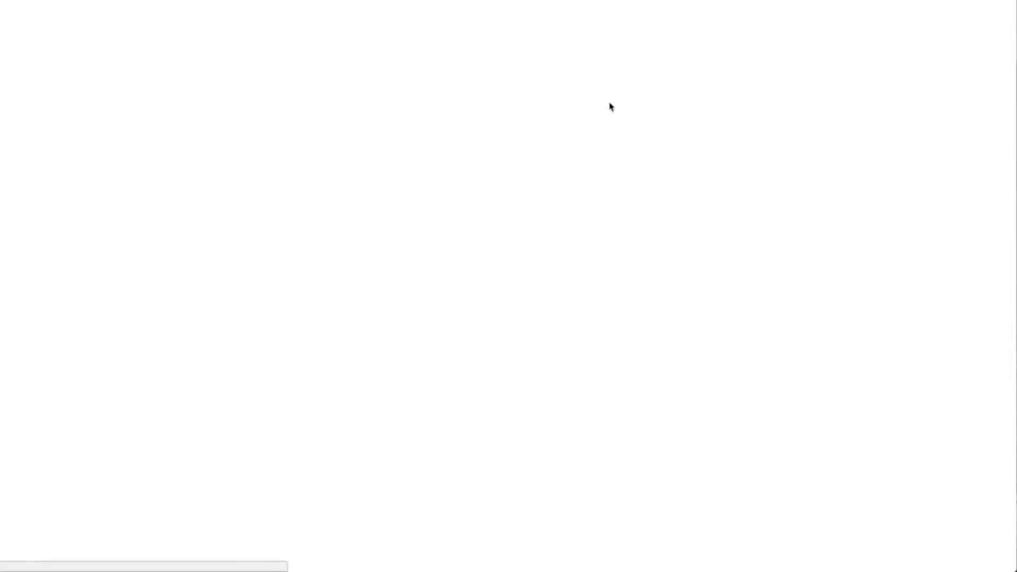
{"action": "scroll", "coordinate": [344, 320], "scroll_direction": "down", "scroll_amount": 1}
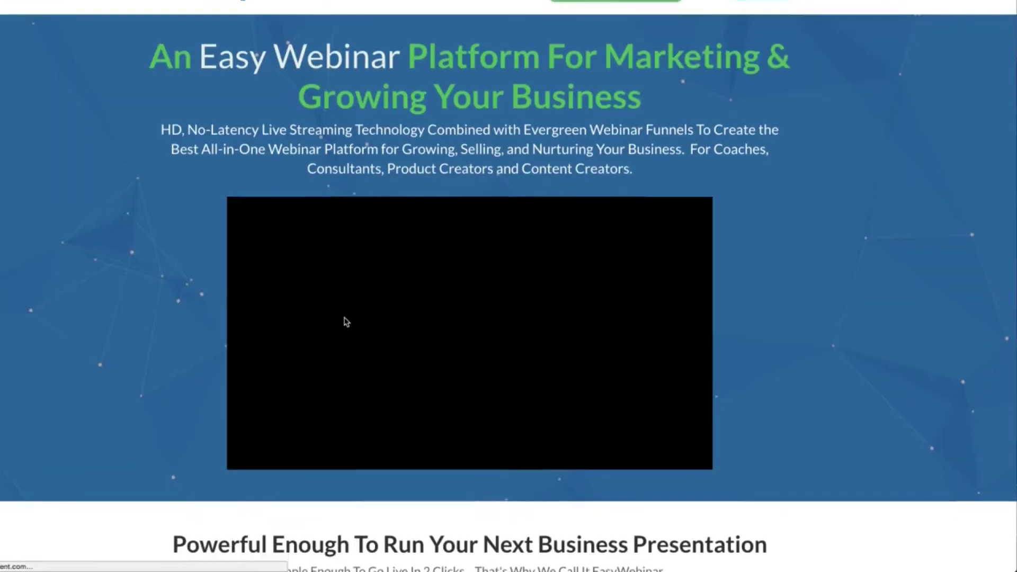
{"action": "left_click", "coordinate": [251, 426]}
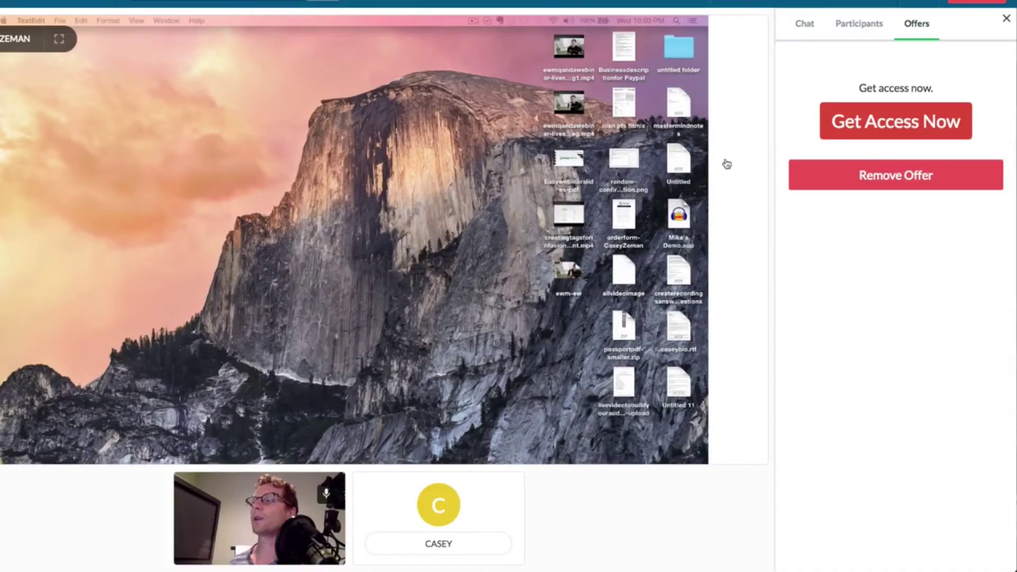
{"action": "left_click", "coordinate": [891, 177]}
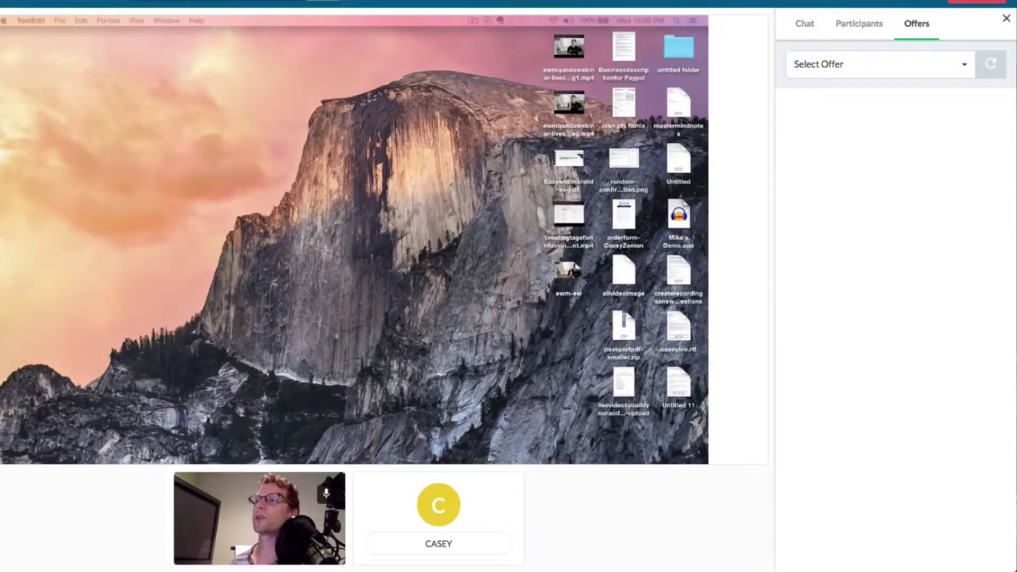
{"action": "left_click", "coordinate": [804, 27]}
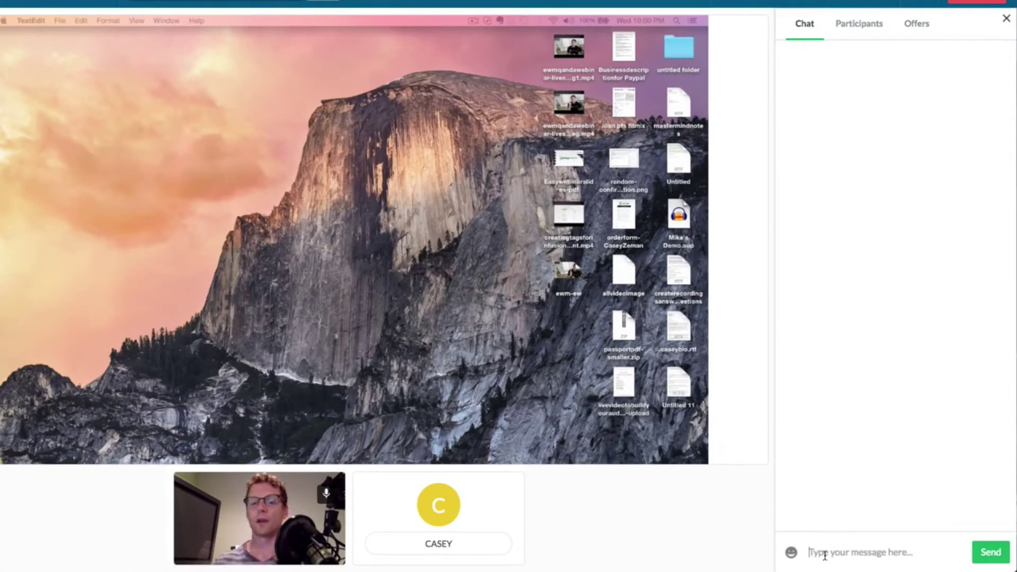
- Send the greeting 'Hey there Everyone How are y...' and an emoji to the webinar chat
{"action": "type", "text": "Hey there Ever"}
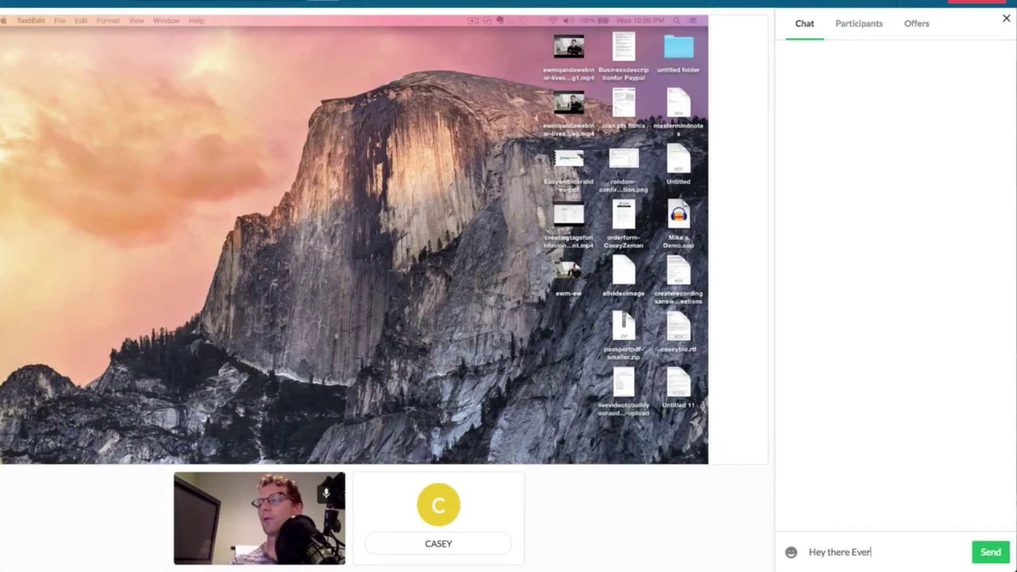
{"action": "type", "text": "yone How are you?"}
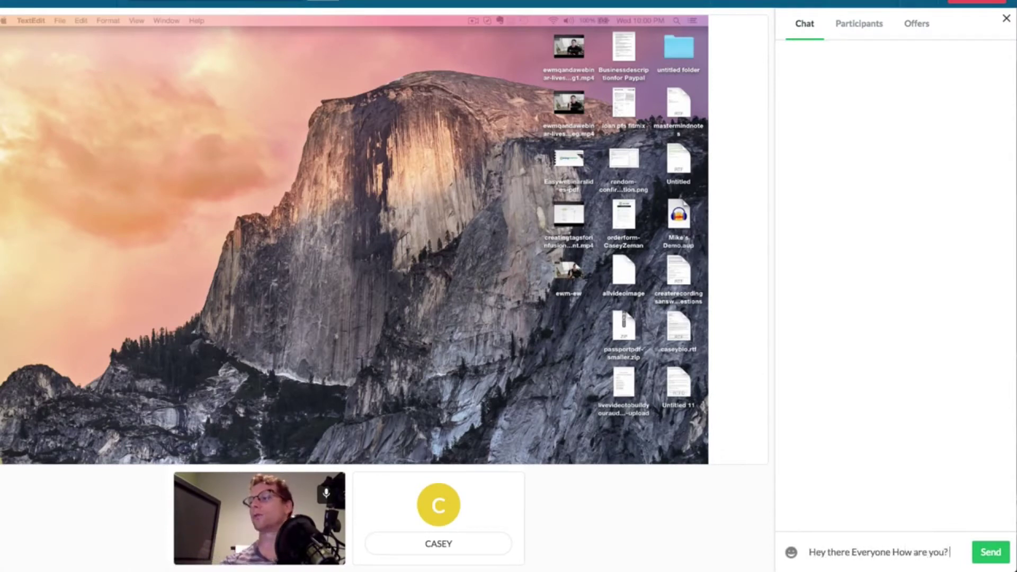
{"action": "key", "text": "Return"}
{"action": "left_click", "coordinate": [791, 554]}
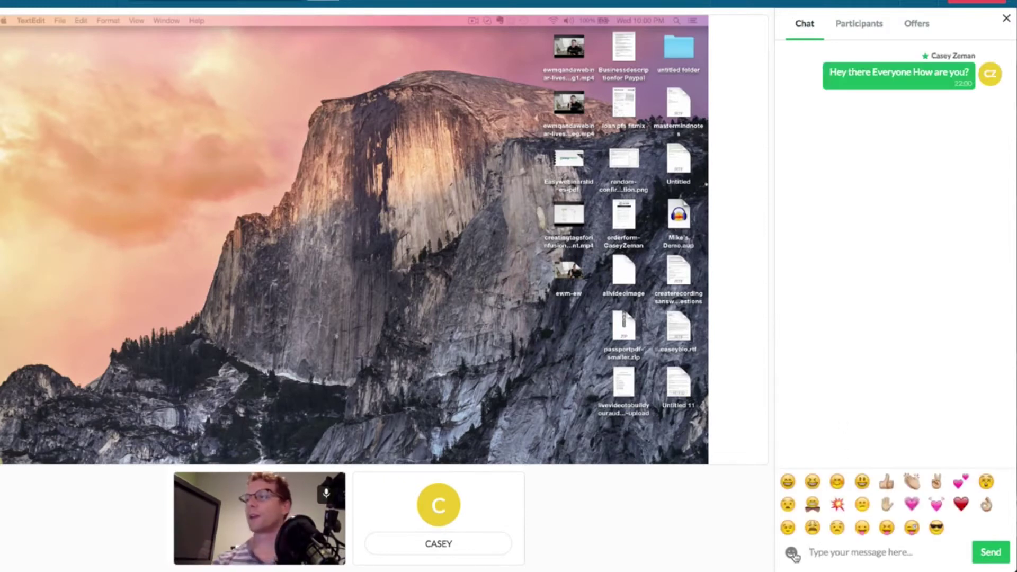
{"action": "left_click", "coordinate": [812, 503]}
{"action": "left_click", "coordinate": [985, 552]}
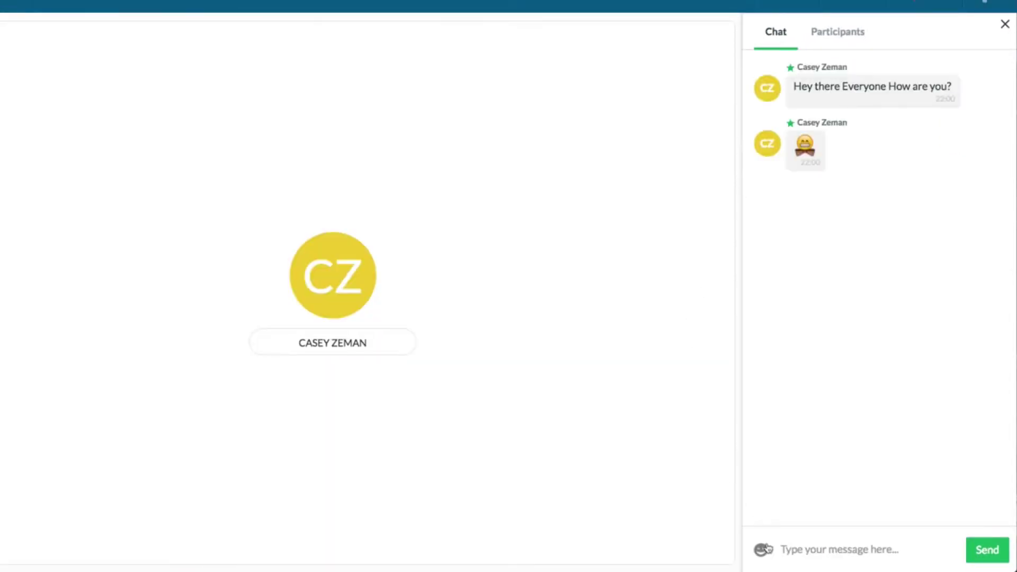
- Post an attendee reply saying the webinar looks great, then request ending the broadcast
{"action": "left_click", "coordinate": [801, 550]}
{"action": "type", "text": "Hey Casey th"}
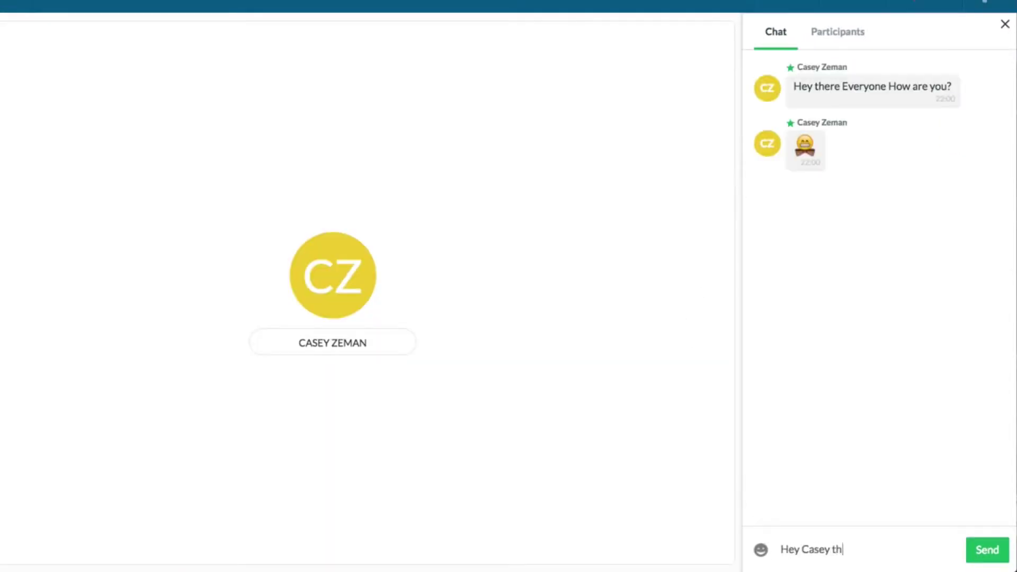
{"action": "type", "text": "is looks great!"}
{"action": "key", "text": "Return"}
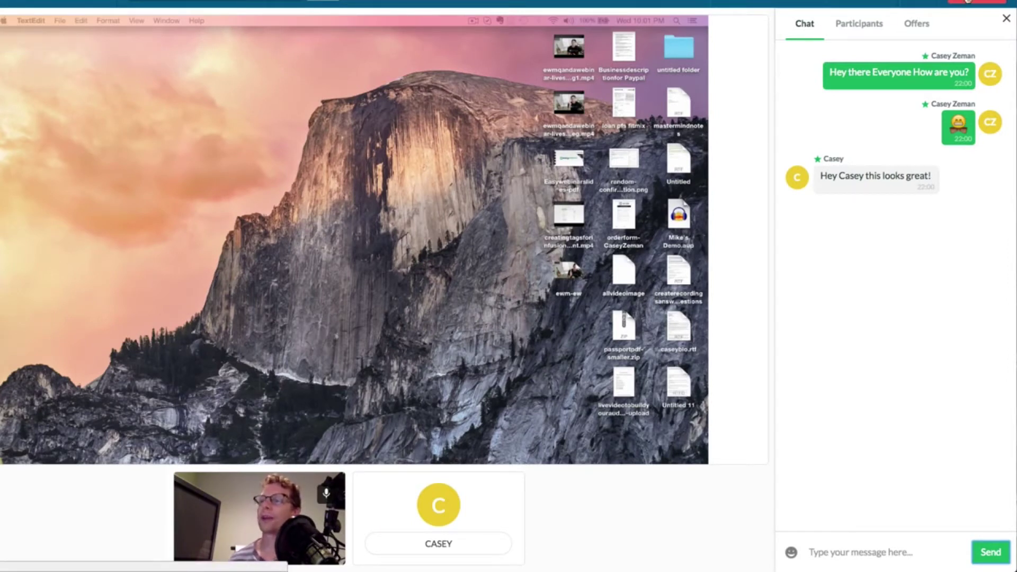
{"action": "left_click", "coordinate": [968, 1]}
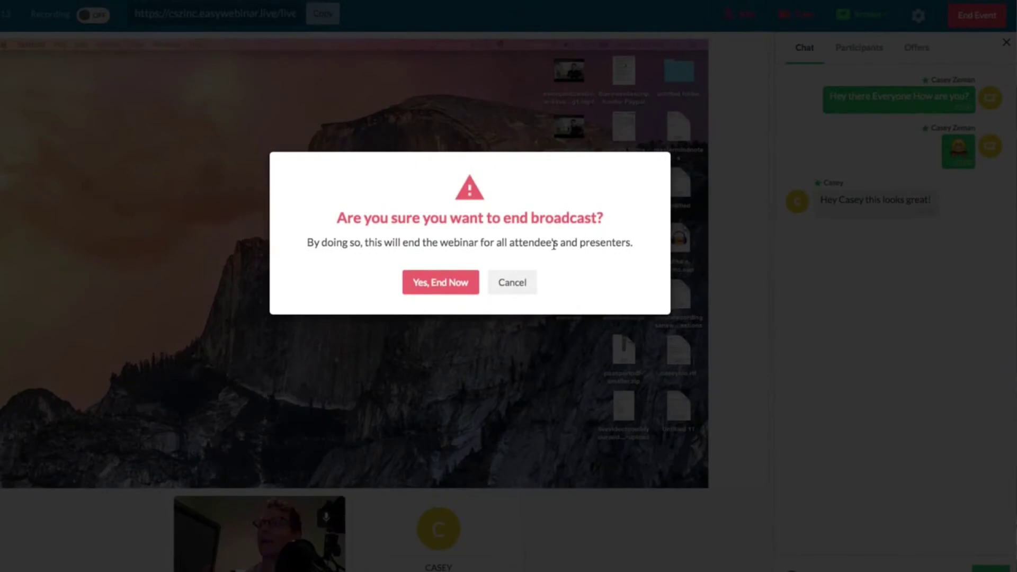
- Confirm Yes, End Now to end the broadcast for all attendees and presenters
{"action": "left_click", "coordinate": [430, 267]}
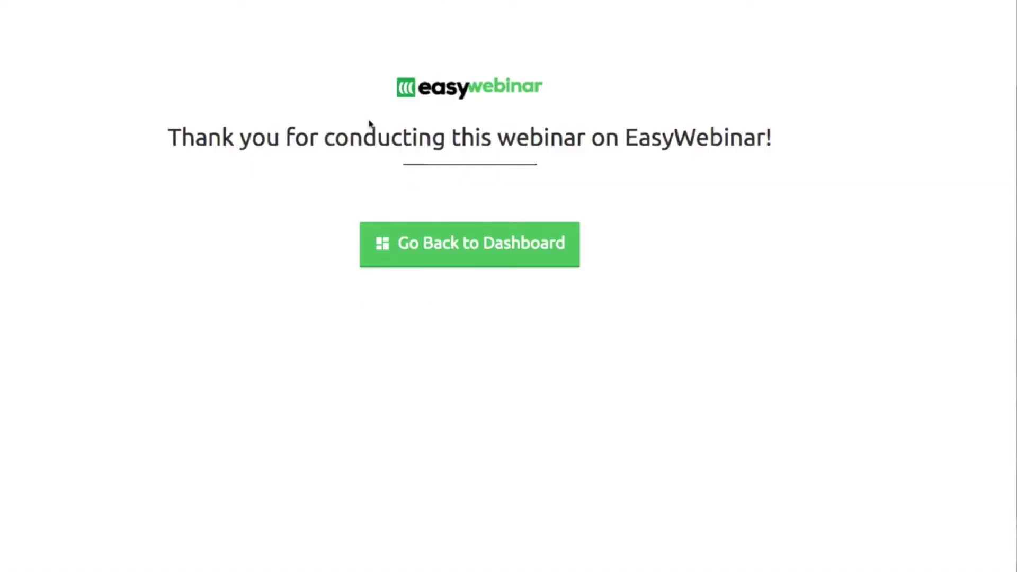
- Return to the dashboard and review the stats: 1 visited, 2 registered, 2 showed, 1 watched
{"action": "left_click", "coordinate": [414, 257]}
{"action": "mouse_move", "coordinate": [173, 200]}
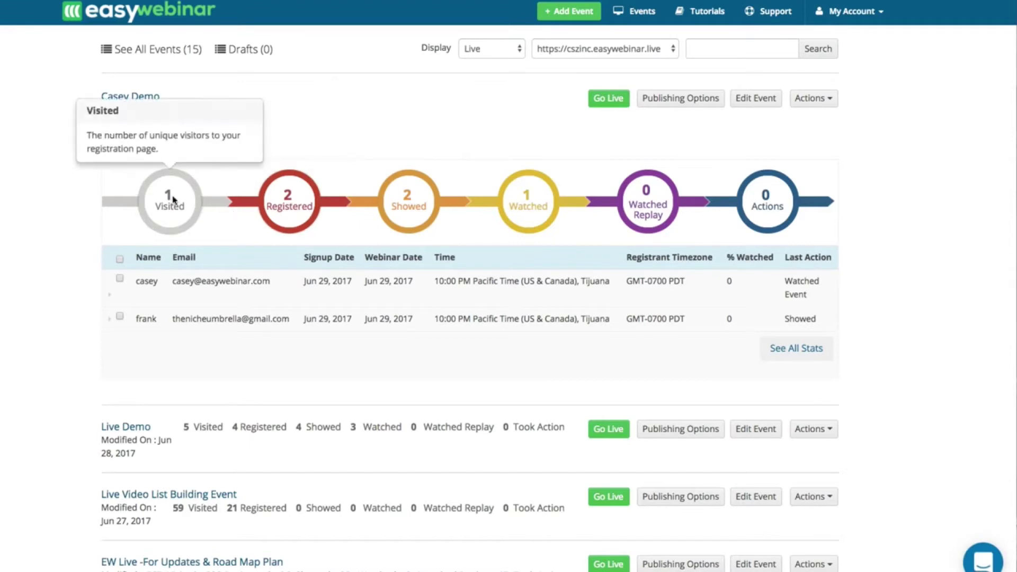
{"action": "mouse_move", "coordinate": [377, 202]}
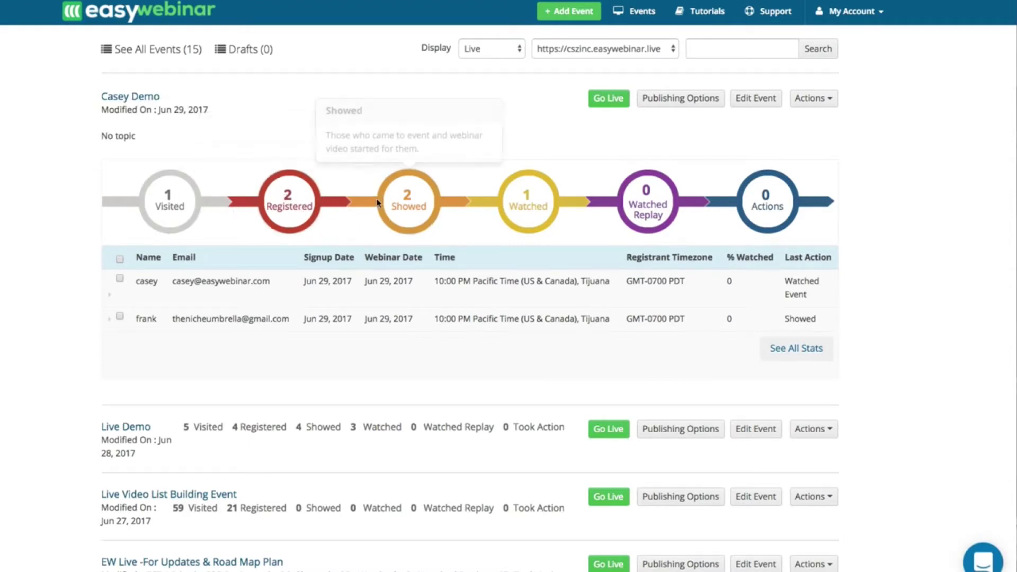
{"action": "mouse_move", "coordinate": [679, 208]}
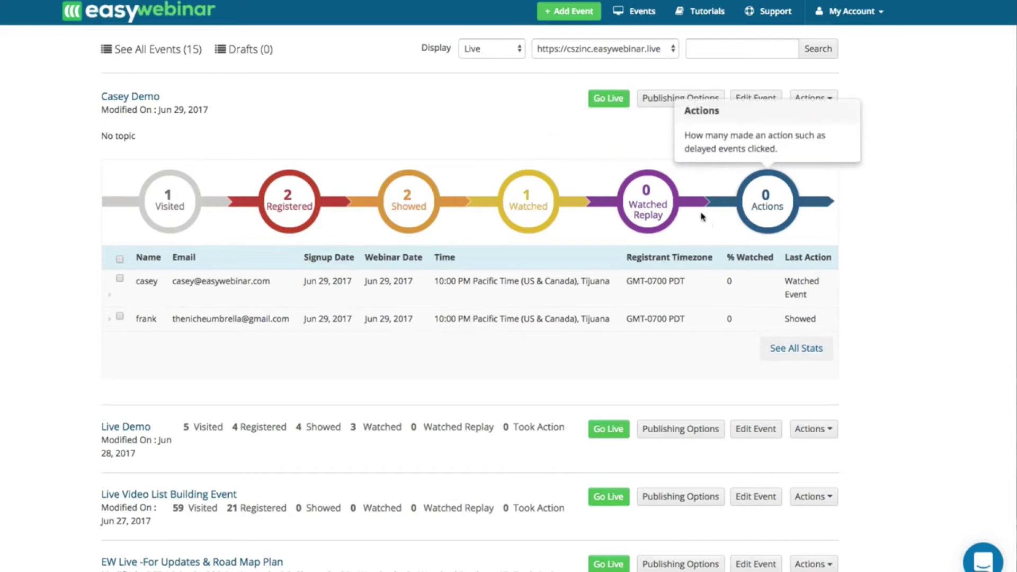
{"action": "mouse_move", "coordinate": [644, 228]}
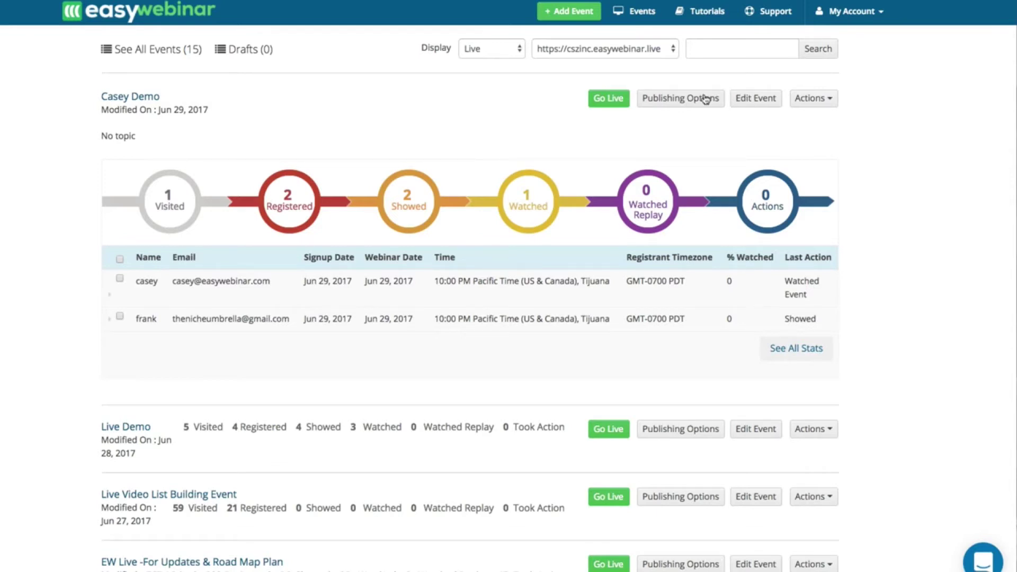
- Edit the demo event to be Evergreen with a fixed Pacific time zone
{"action": "left_click", "coordinate": [758, 99]}
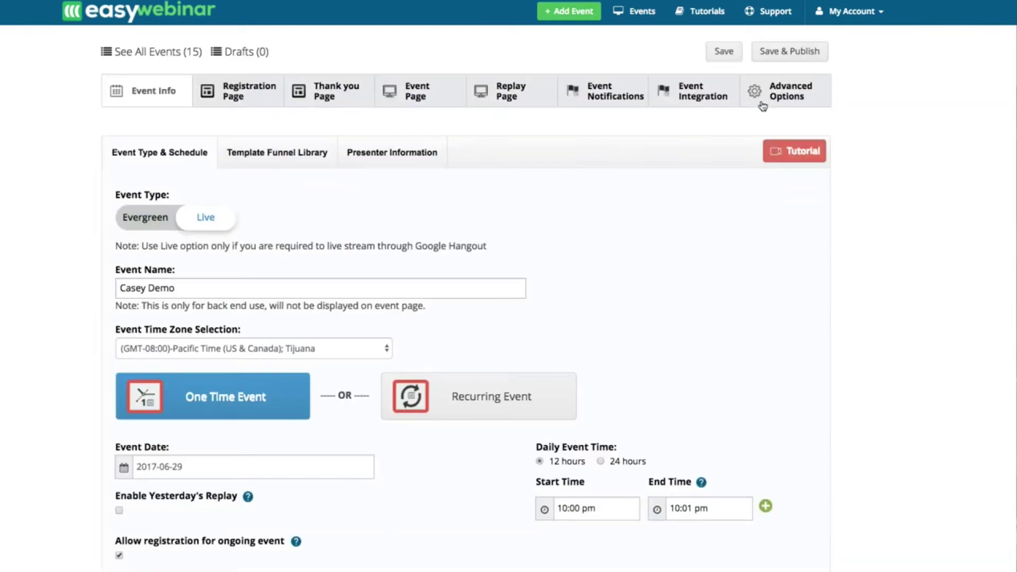
{"action": "left_click", "coordinate": [149, 219]}
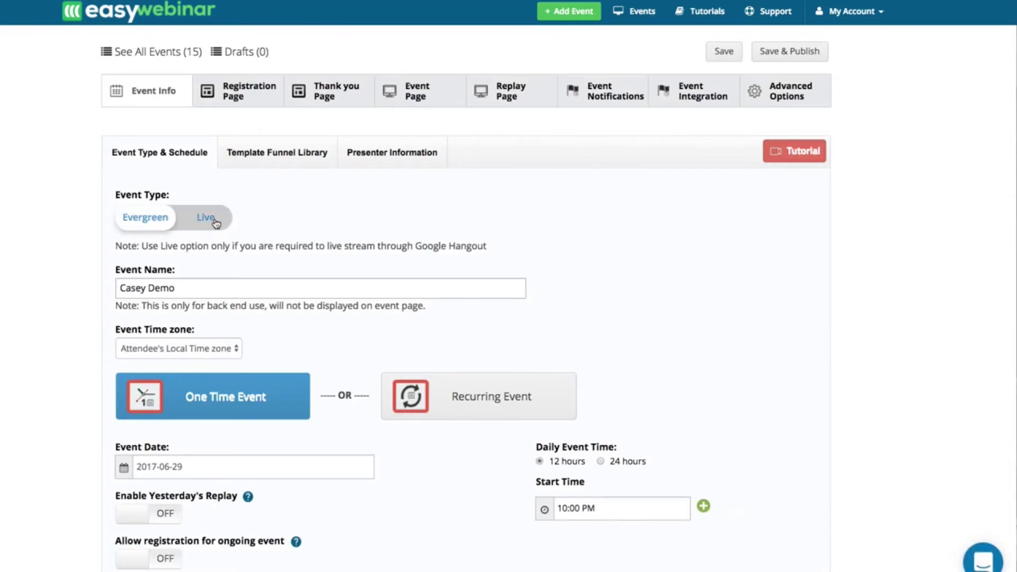
{"action": "left_click", "coordinate": [212, 221]}
{"action": "left_click", "coordinate": [142, 228]}
{"action": "scroll", "coordinate": [155, 287], "scroll_direction": "down", "scroll_amount": 2}
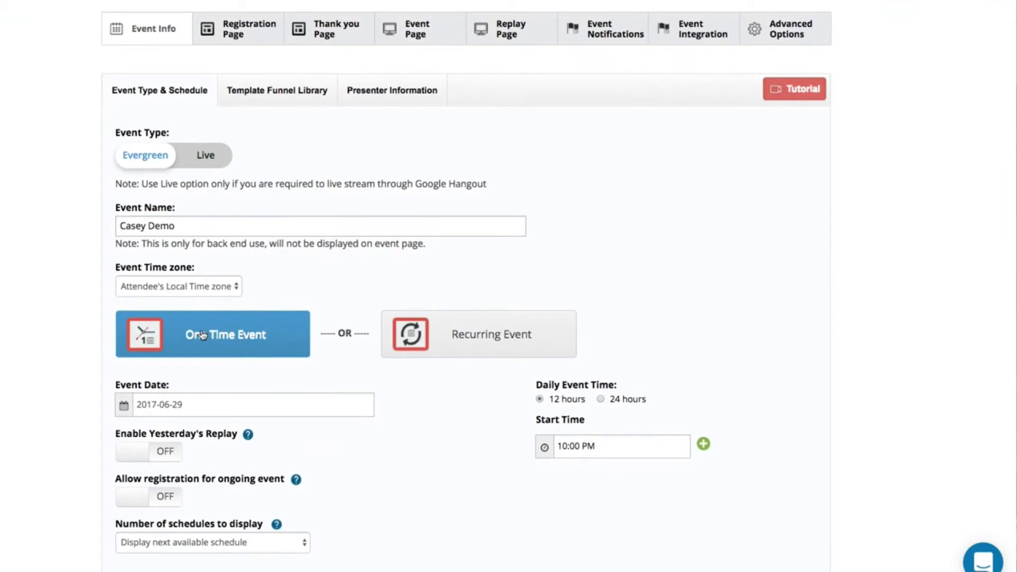
{"action": "left_click", "coordinate": [176, 288]}
{"action": "left_click", "coordinate": [175, 299]}
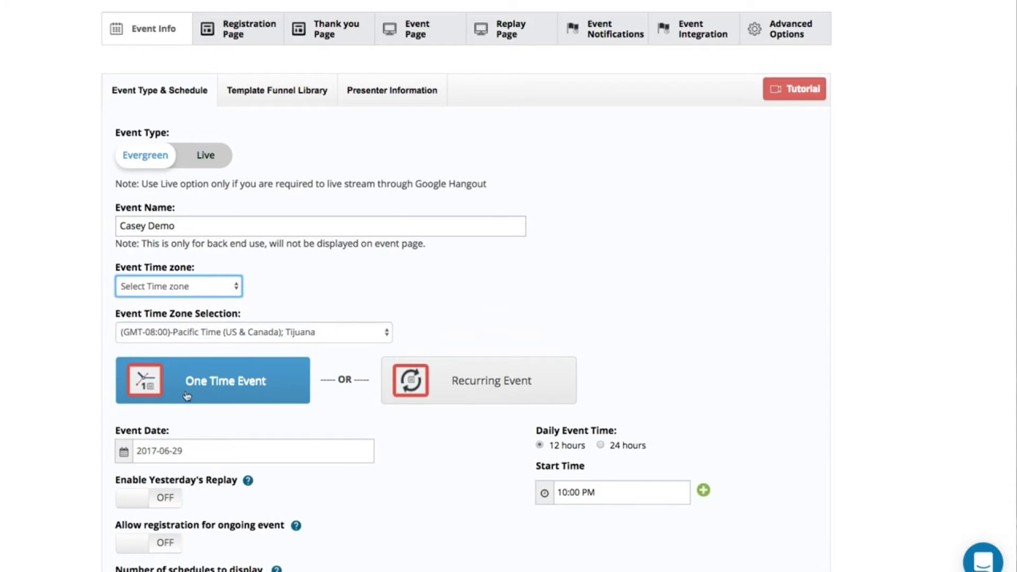
- Leave yesterday's replay off and allow registration for the ongoing event
{"action": "scroll", "coordinate": [202, 338], "scroll_direction": "down", "scroll_amount": 3}
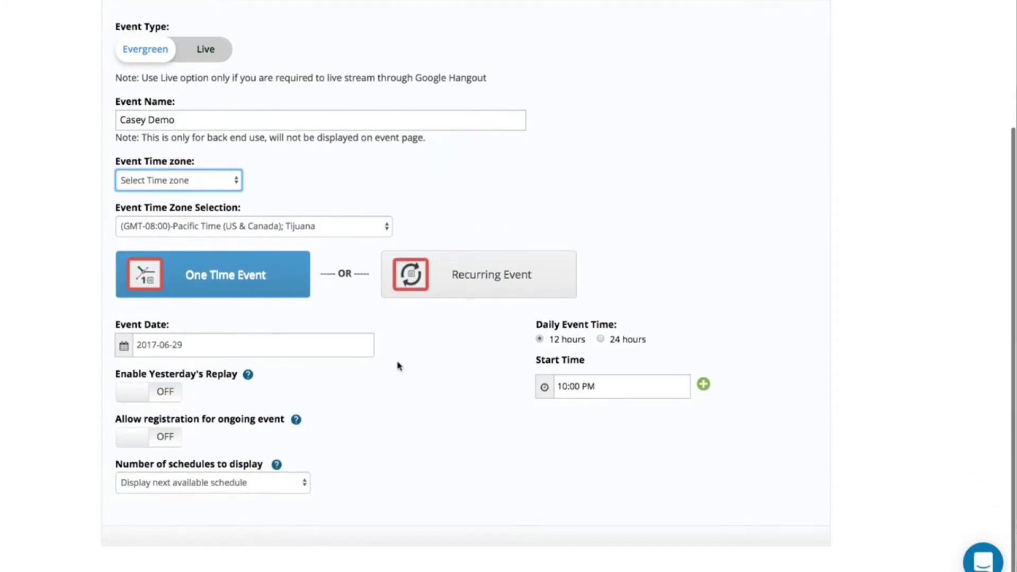
{"action": "scroll", "coordinate": [399, 366], "scroll_direction": "up", "scroll_amount": 2}
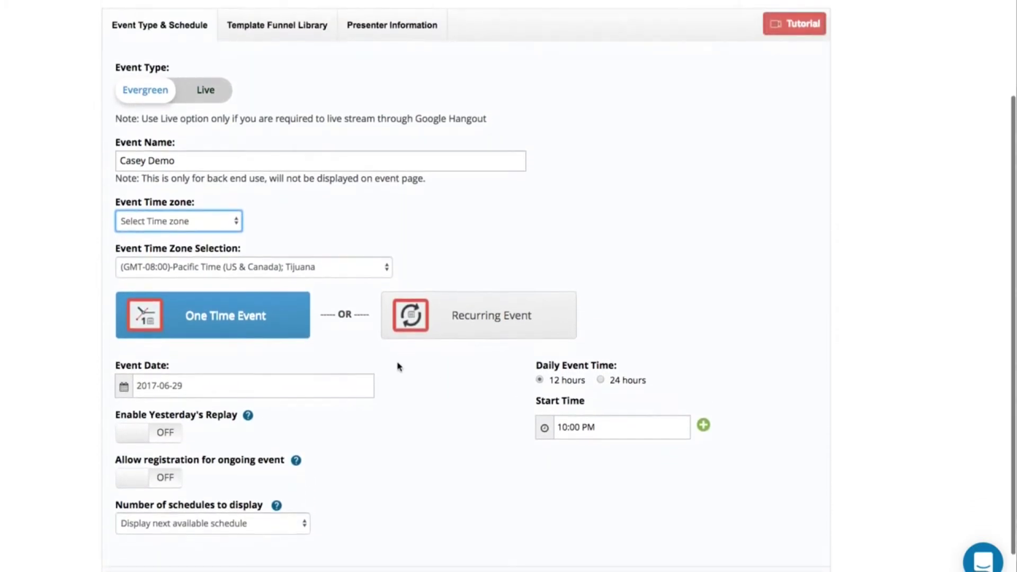
{"action": "left_click", "coordinate": [158, 430]}
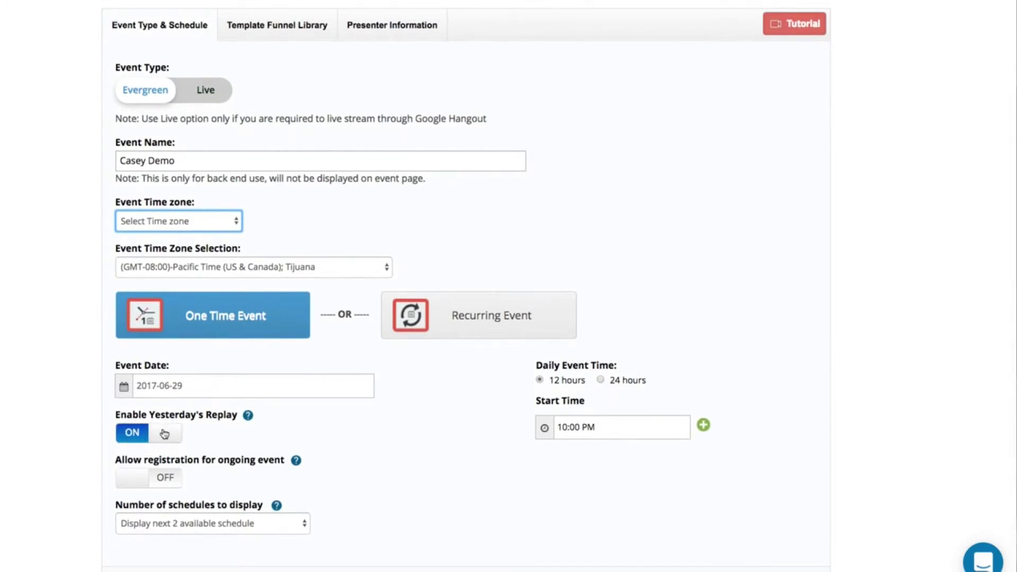
{"action": "left_click", "coordinate": [160, 435]}
{"action": "left_click", "coordinate": [127, 477]}
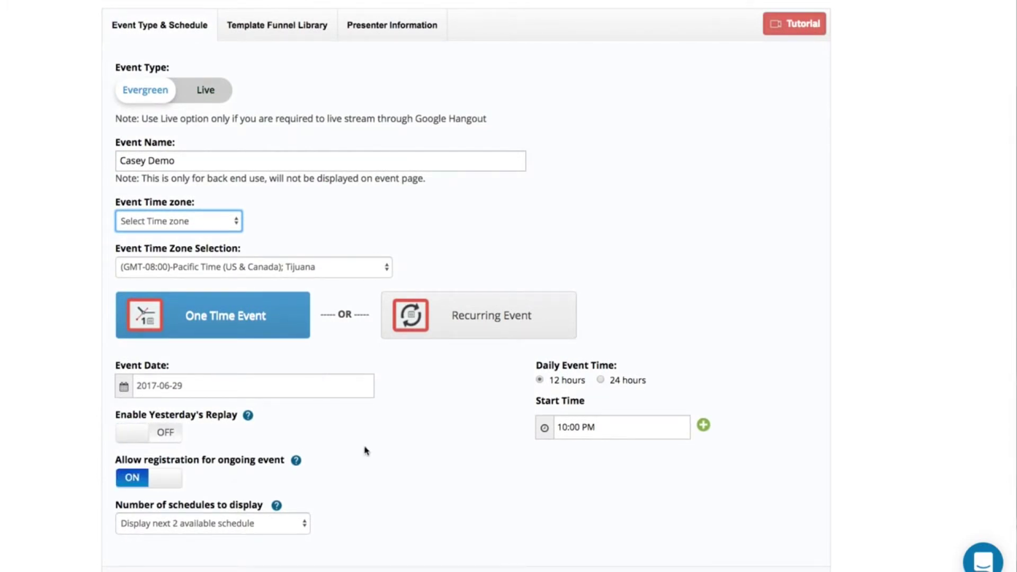
- Set the event start time to 10:30 PM
{"action": "scroll", "coordinate": [364, 450], "scroll_direction": "up", "scroll_amount": 3}
{"action": "scroll", "coordinate": [365, 450], "scroll_direction": "up", "scroll_amount": 2}
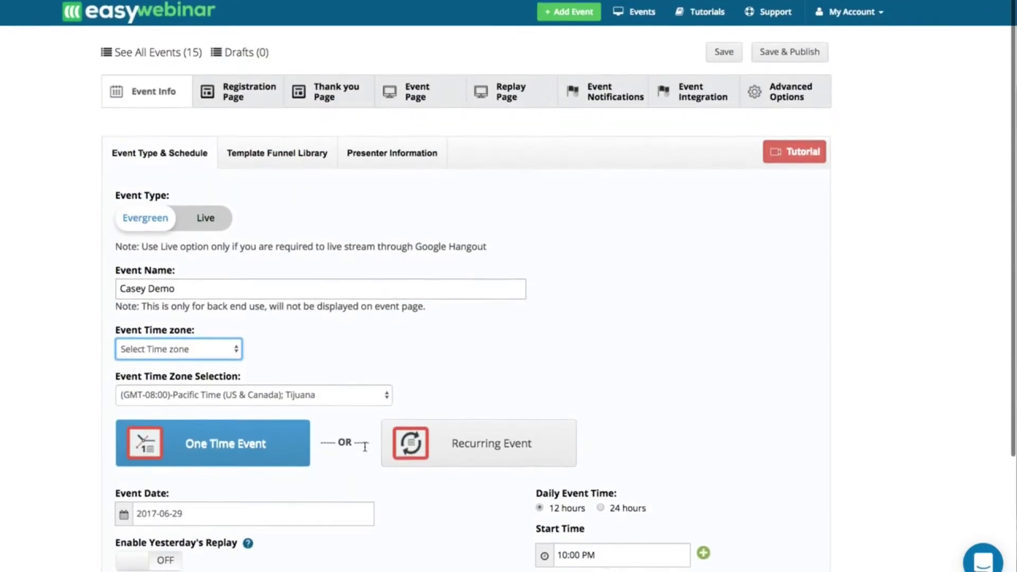
{"action": "left_click", "coordinate": [551, 558]}
{"action": "left_click", "coordinate": [572, 556]}
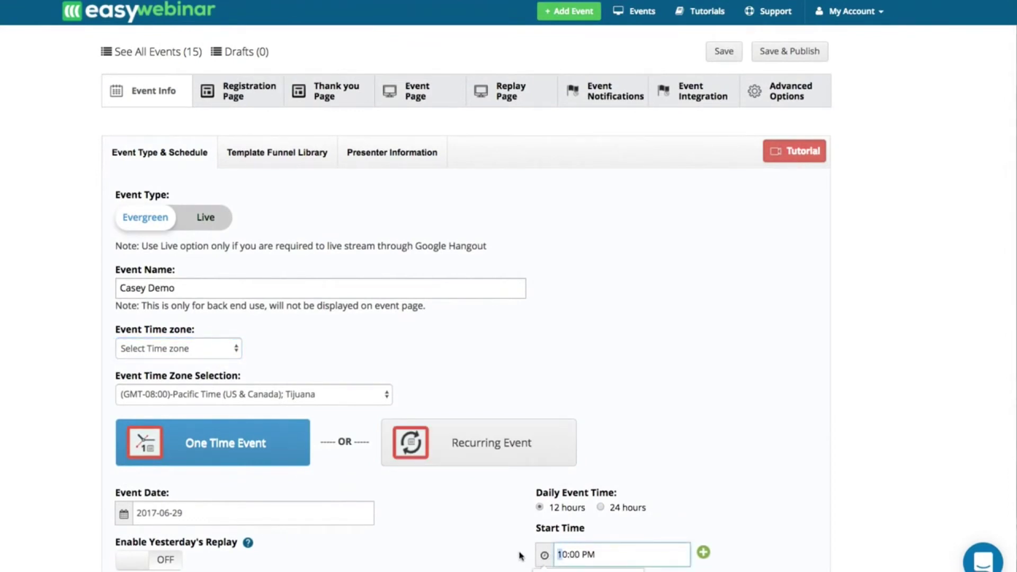
{"action": "scroll", "coordinate": [524, 551], "scroll_direction": "down", "scroll_amount": 3}
{"action": "left_click", "coordinate": [589, 429]}
{"action": "left_click", "coordinate": [697, 341]}
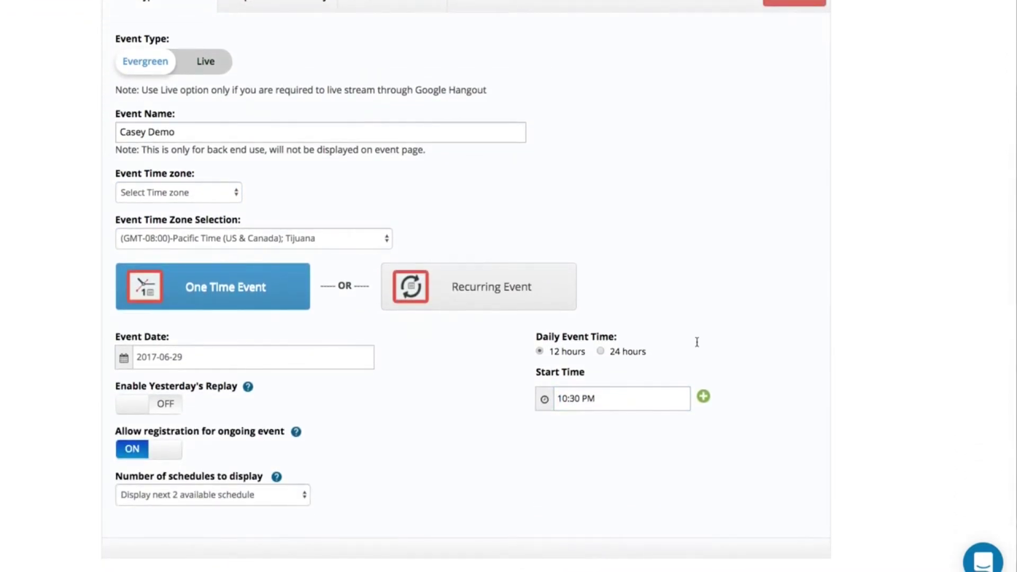
{"action": "scroll", "coordinate": [696, 341], "scroll_direction": "up", "scroll_amount": 3}
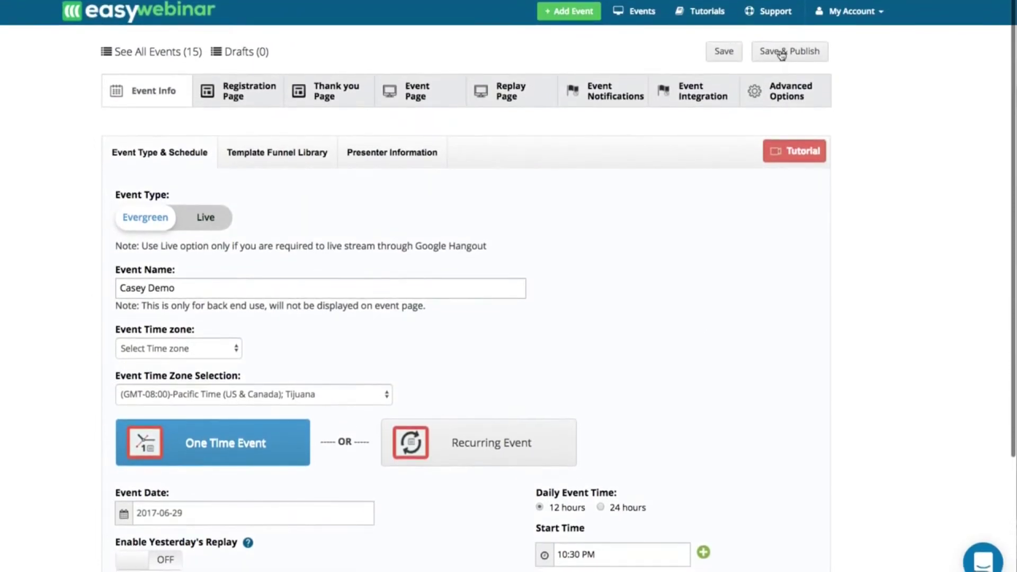
- Attempt publishing, review the missing event video error, then go back to the schedule settings
{"action": "left_click", "coordinate": [781, 53]}
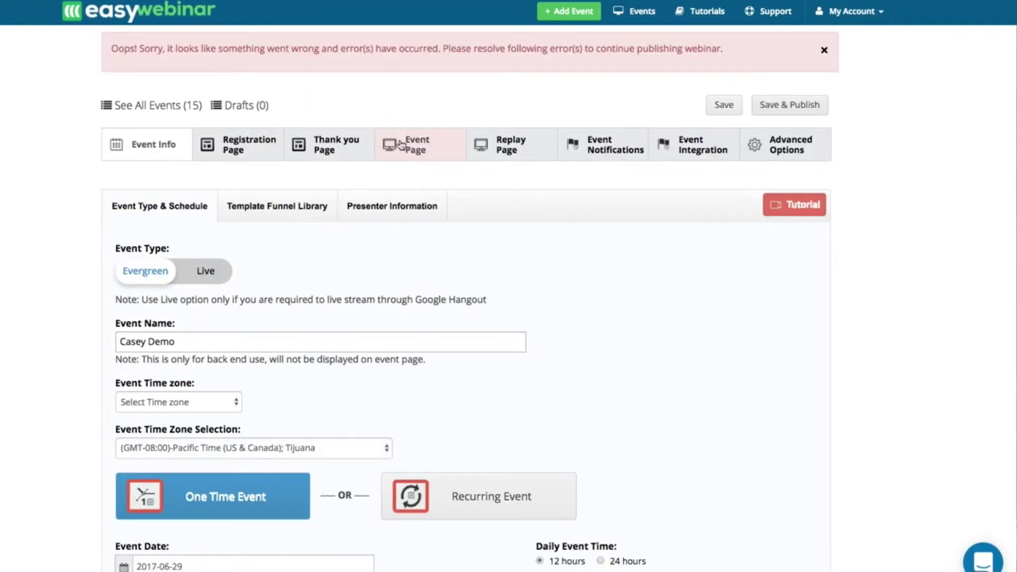
{"action": "left_click", "coordinate": [407, 146]}
{"action": "triple_click", "coordinate": [140, 250]}
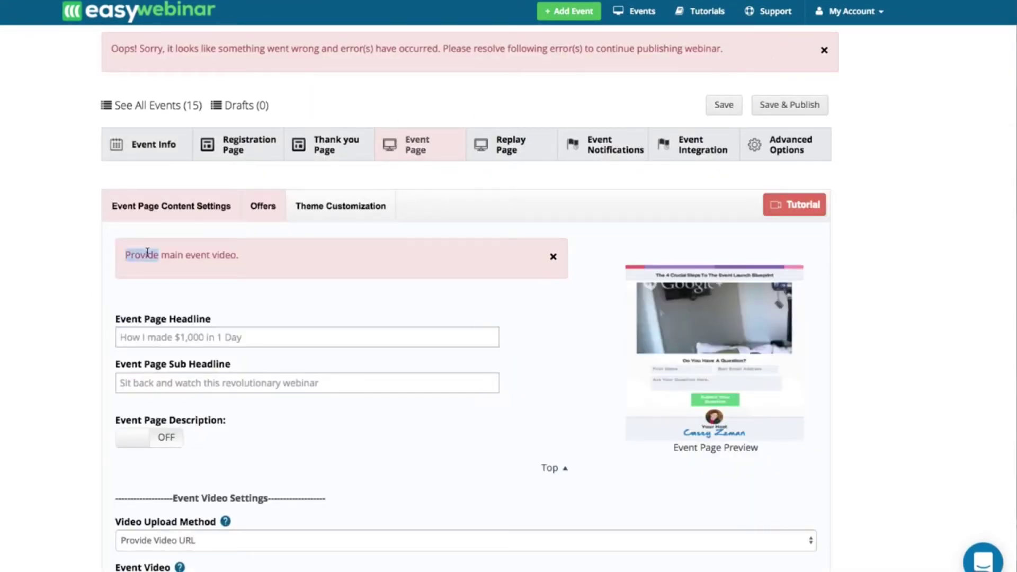
{"action": "left_click", "coordinate": [552, 257]}
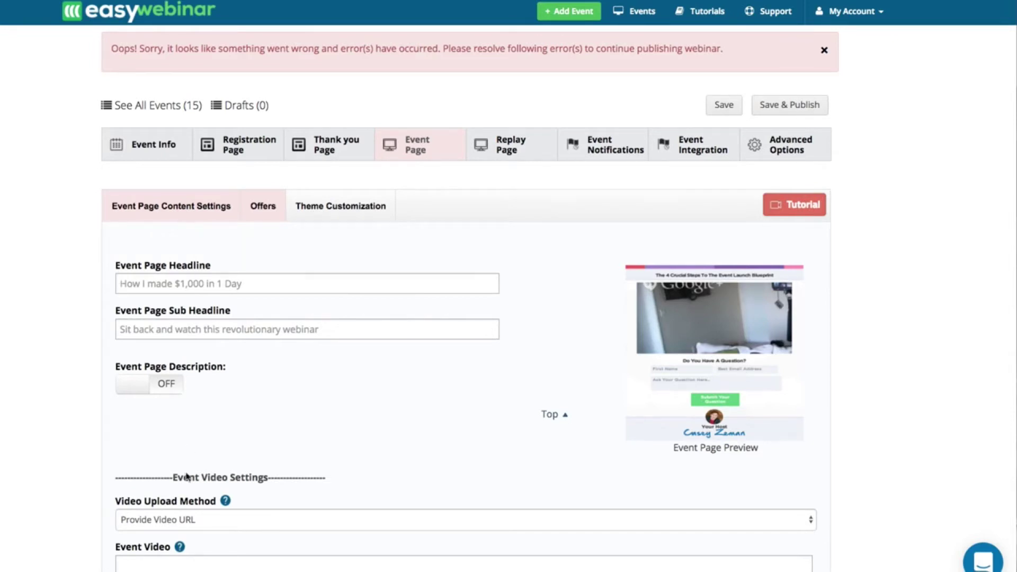
{"action": "left_click", "coordinate": [150, 148]}
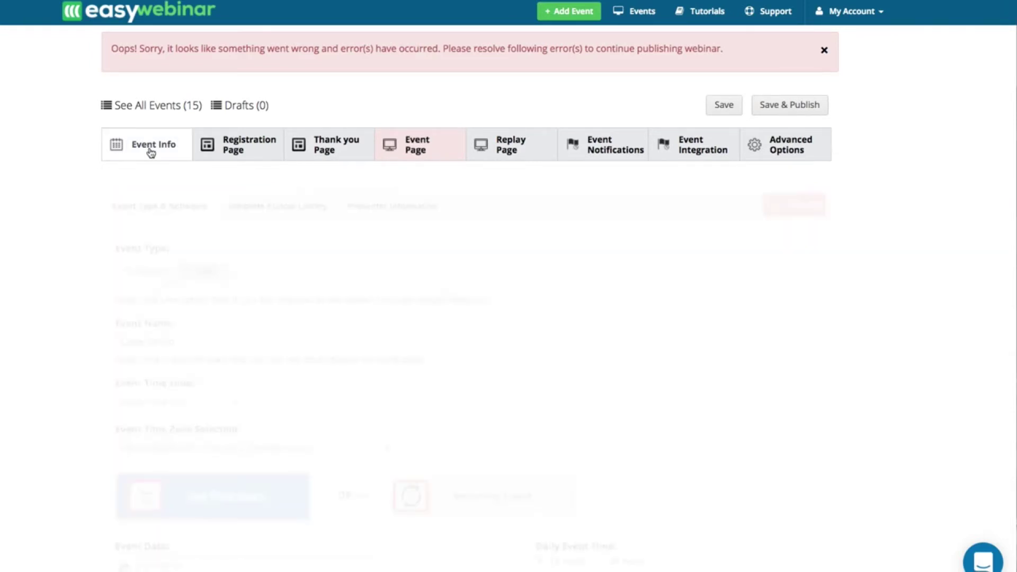
{"action": "scroll", "coordinate": [288, 362], "scroll_direction": "down", "scroll_amount": 3}
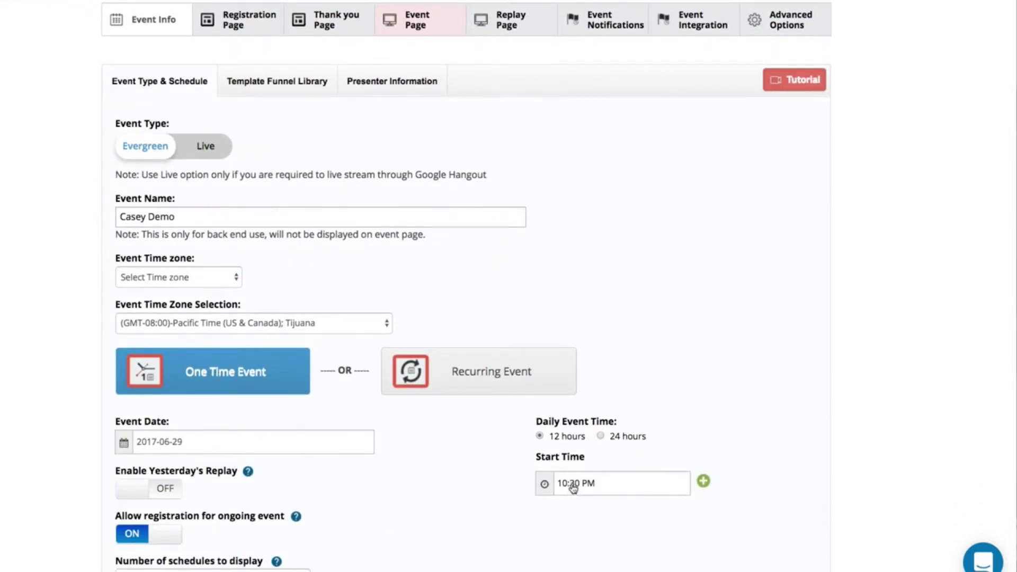
- Apply the Double Presenters Theme and enable presenter info with the circular presenter photo
{"action": "left_click", "coordinate": [278, 85]}
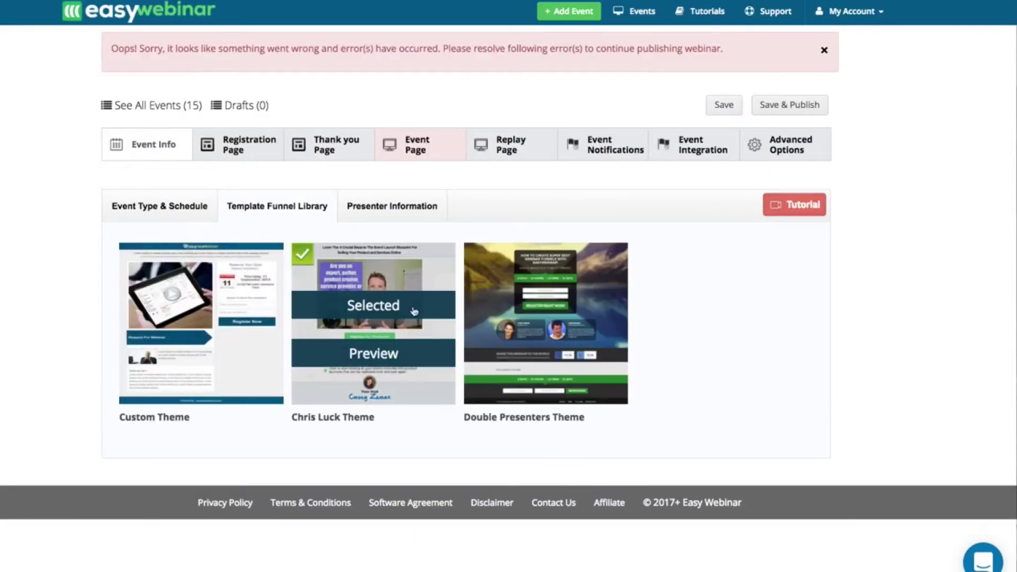
{"action": "left_click", "coordinate": [553, 308]}
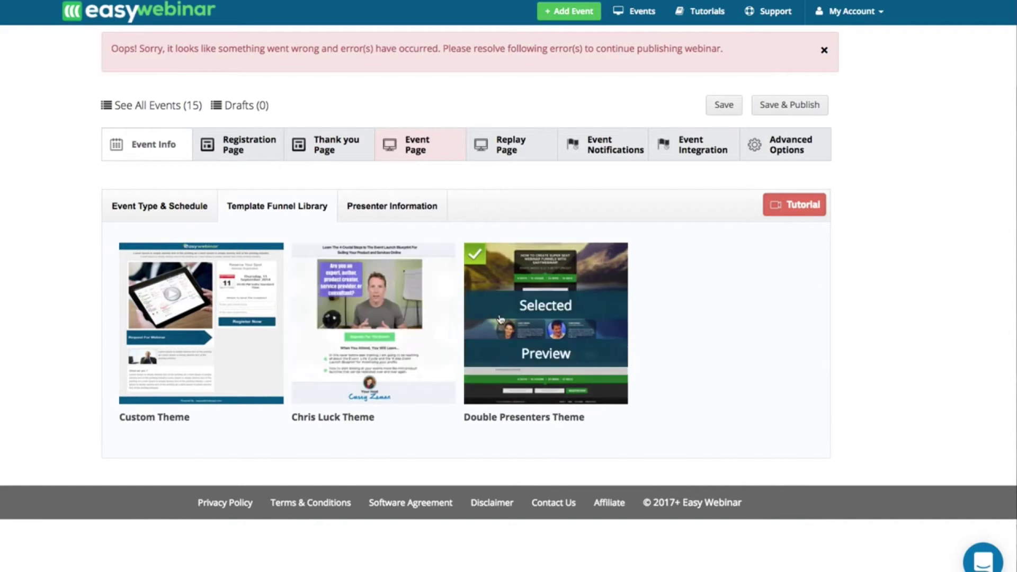
{"action": "left_click", "coordinate": [389, 215]}
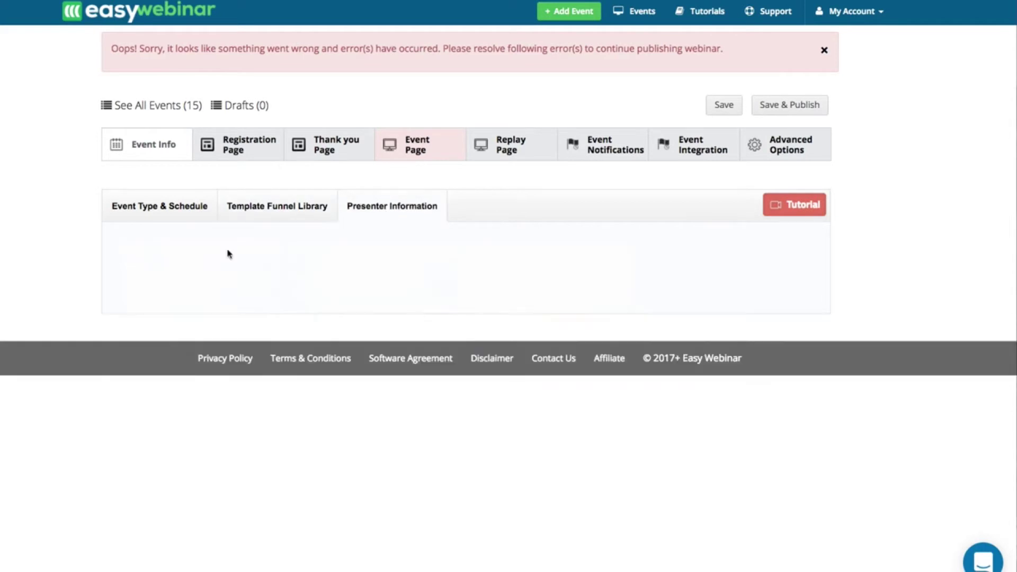
{"action": "left_click", "coordinate": [141, 271]}
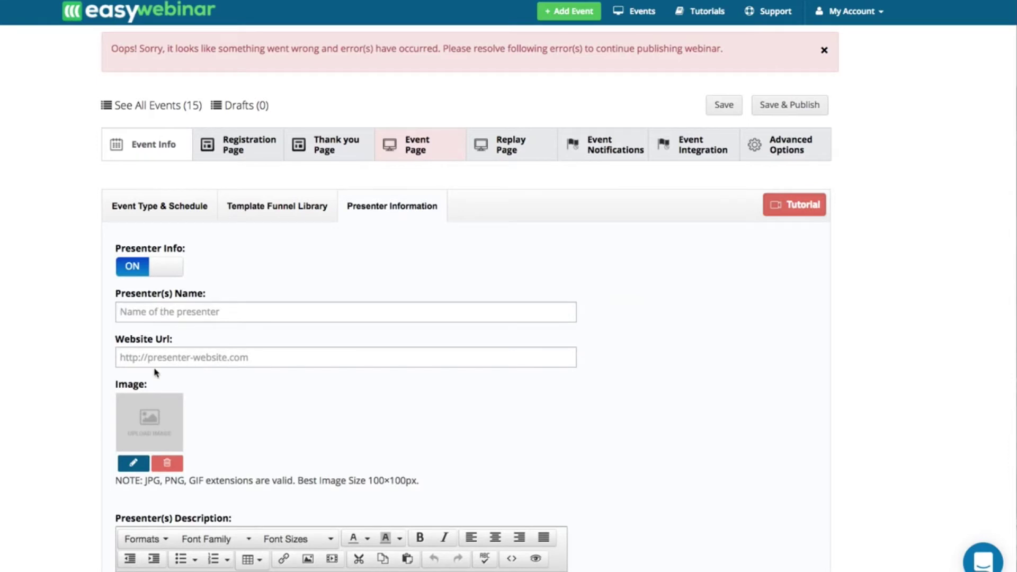
{"action": "left_click", "coordinate": [132, 464]}
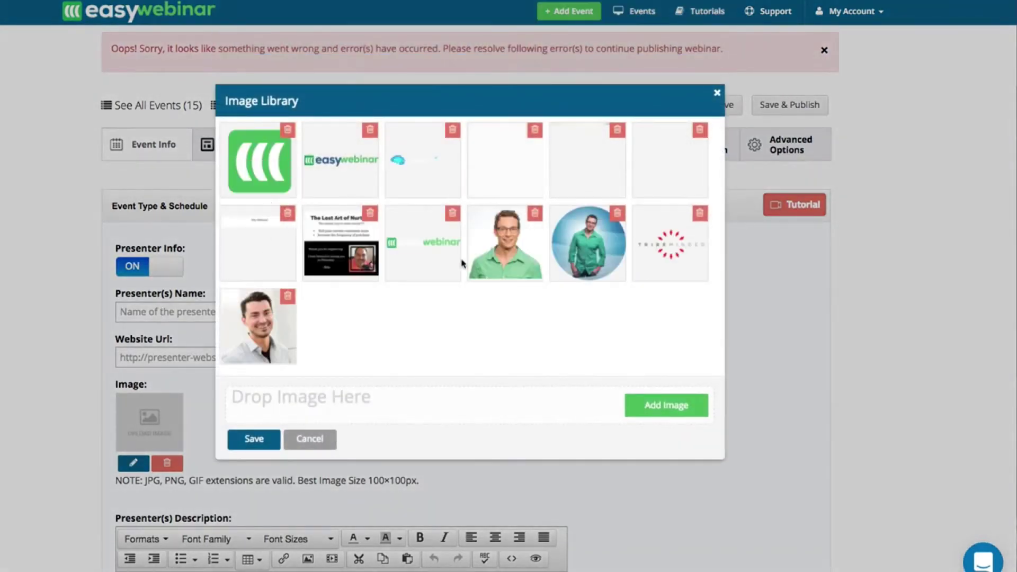
{"action": "left_click", "coordinate": [583, 241]}
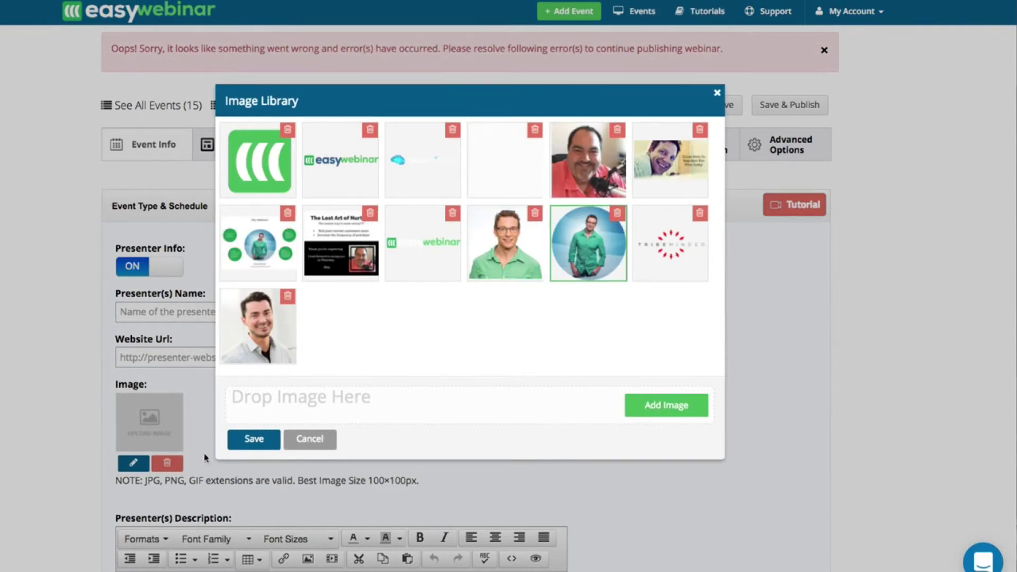
{"action": "left_click", "coordinate": [249, 443]}
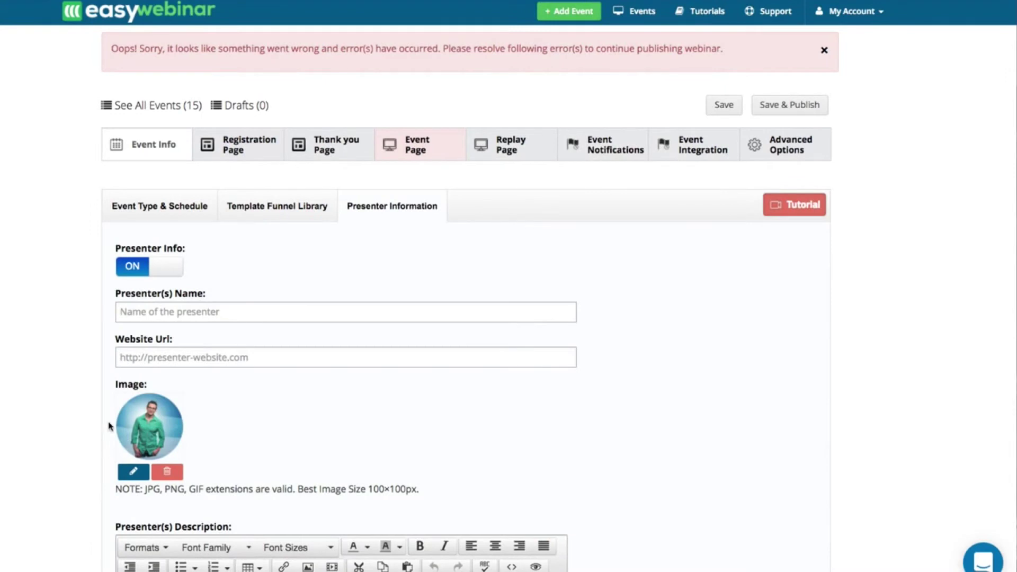
- Enable presenter information for a second presenter
{"action": "scroll", "coordinate": [179, 473], "scroll_direction": "down", "scroll_amount": 3}
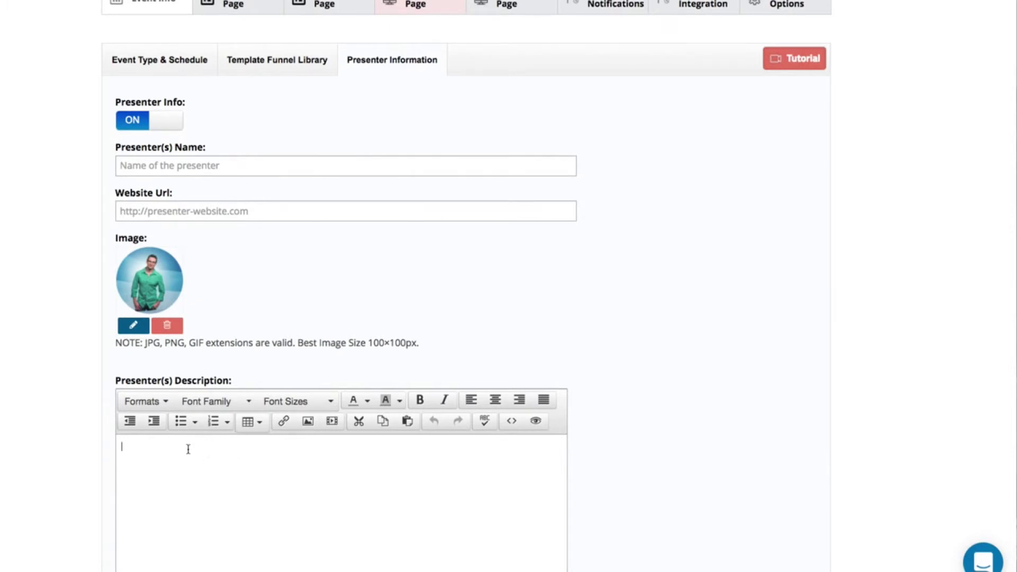
{"action": "scroll", "coordinate": [188, 449], "scroll_direction": "down", "scroll_amount": 4}
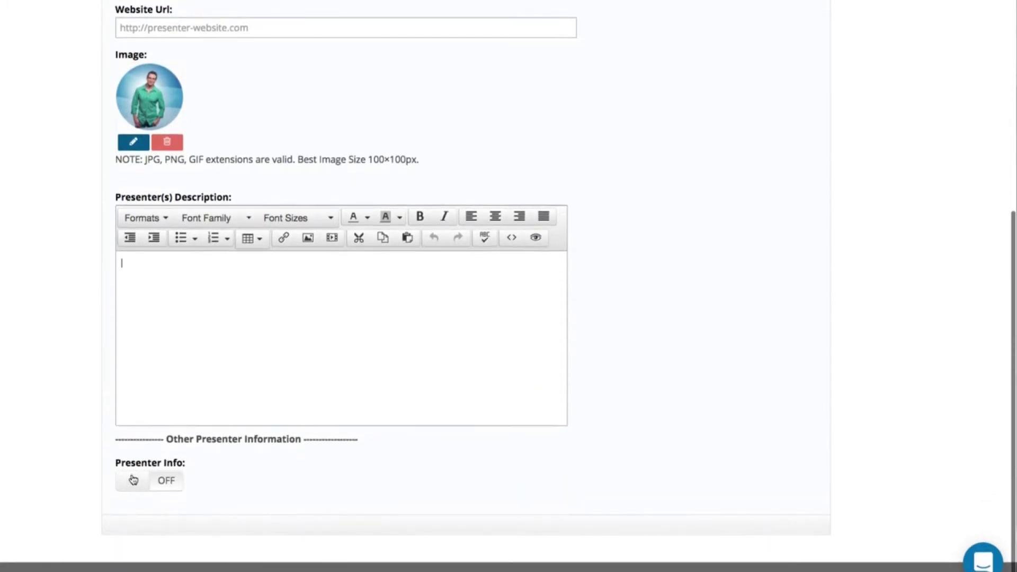
{"action": "left_click", "coordinate": [133, 480]}
{"action": "scroll", "coordinate": [133, 478], "scroll_direction": "down", "scroll_amount": 10}
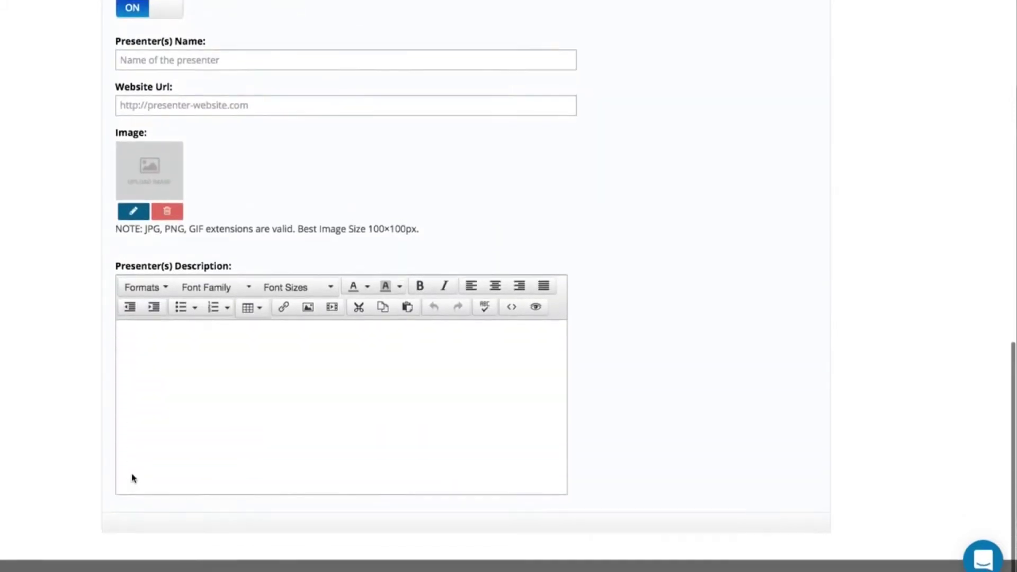
{"action": "scroll", "coordinate": [133, 479], "scroll_direction": "up", "scroll_amount": 17}
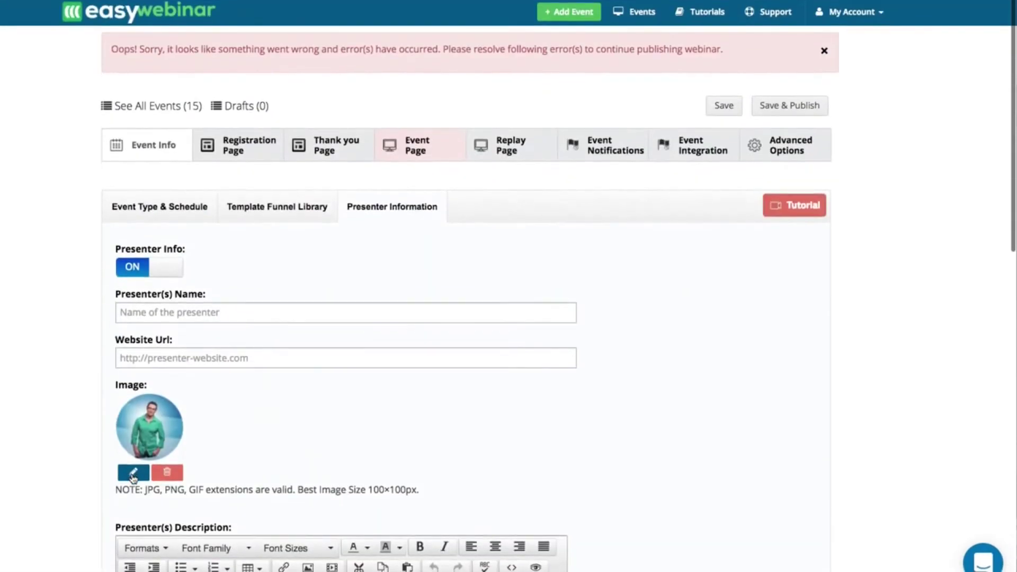
{"action": "scroll", "coordinate": [133, 478], "scroll_direction": "down", "scroll_amount": 1}
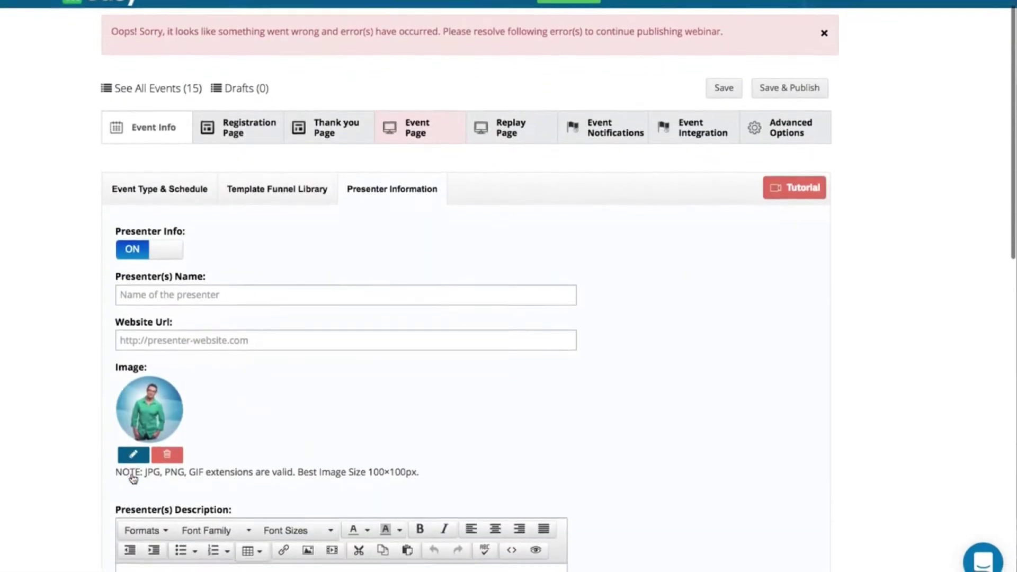
- Open the registration page settings and look over its headline content
{"action": "left_click", "coordinate": [328, 134]}
{"action": "left_click", "coordinate": [243, 135]}
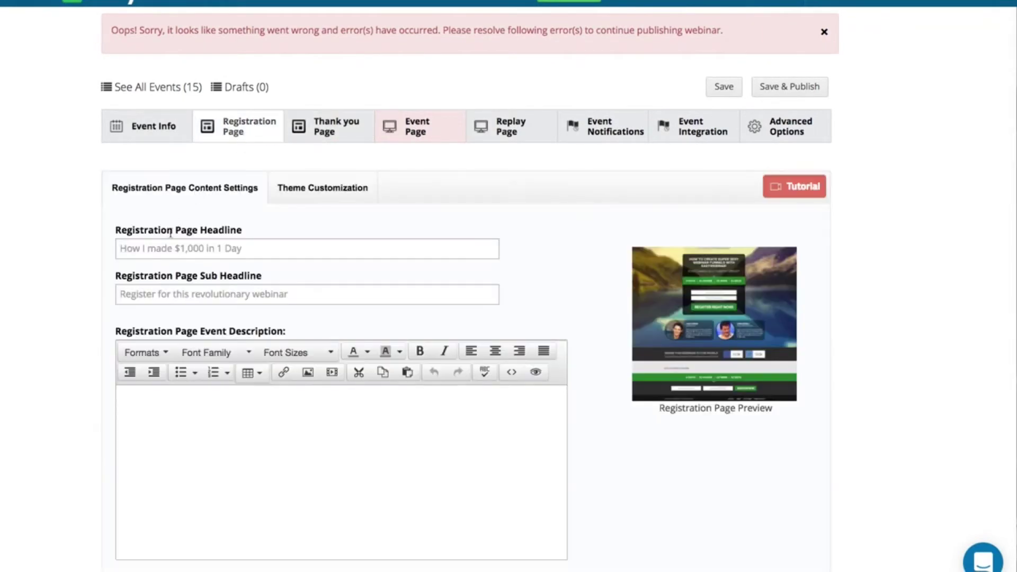
{"action": "left_click", "coordinate": [165, 250]}
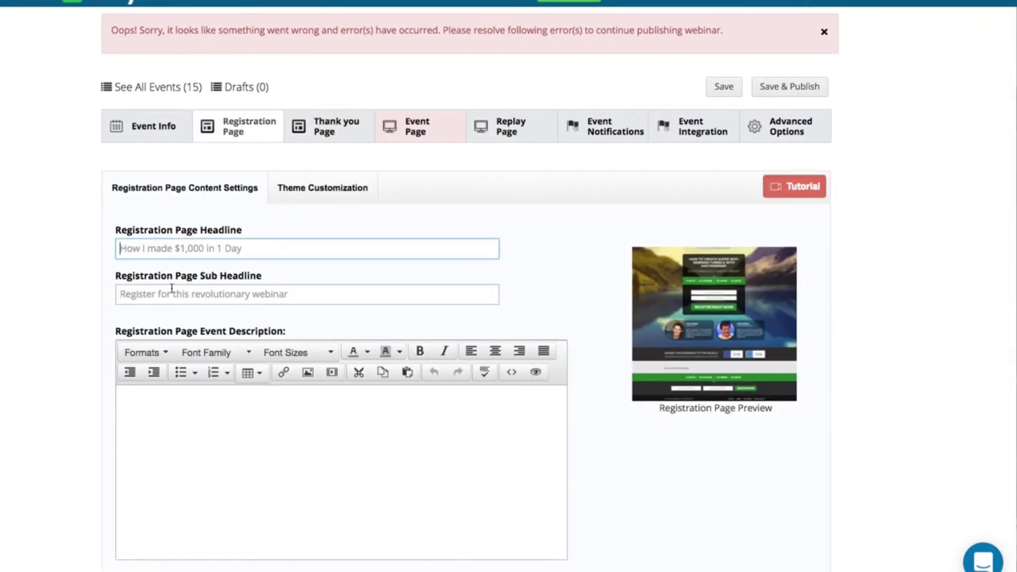
{"action": "scroll", "coordinate": [171, 289], "scroll_direction": "down", "scroll_amount": 6}
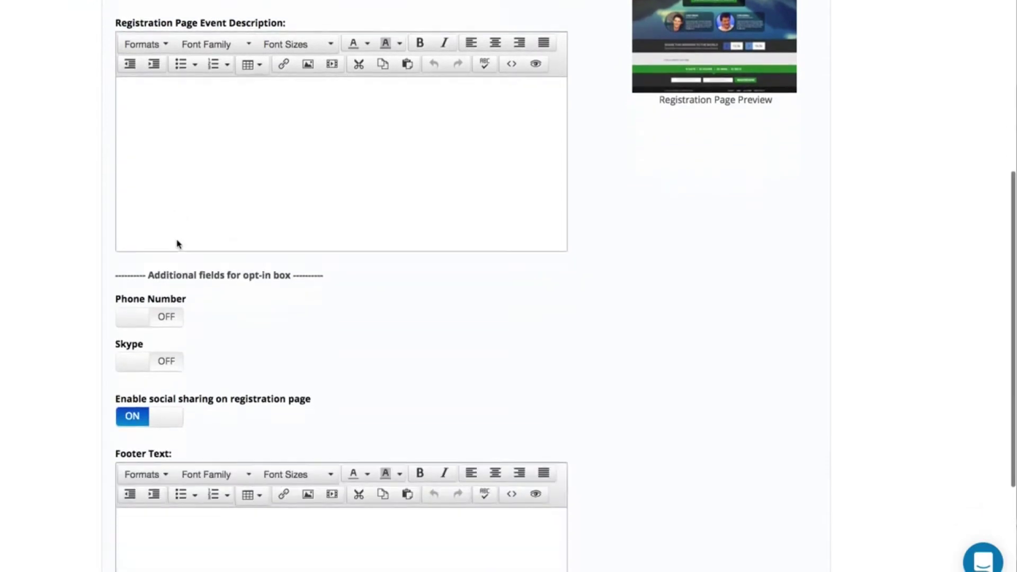
{"action": "scroll", "coordinate": [178, 244], "scroll_direction": "down", "scroll_amount": 4}
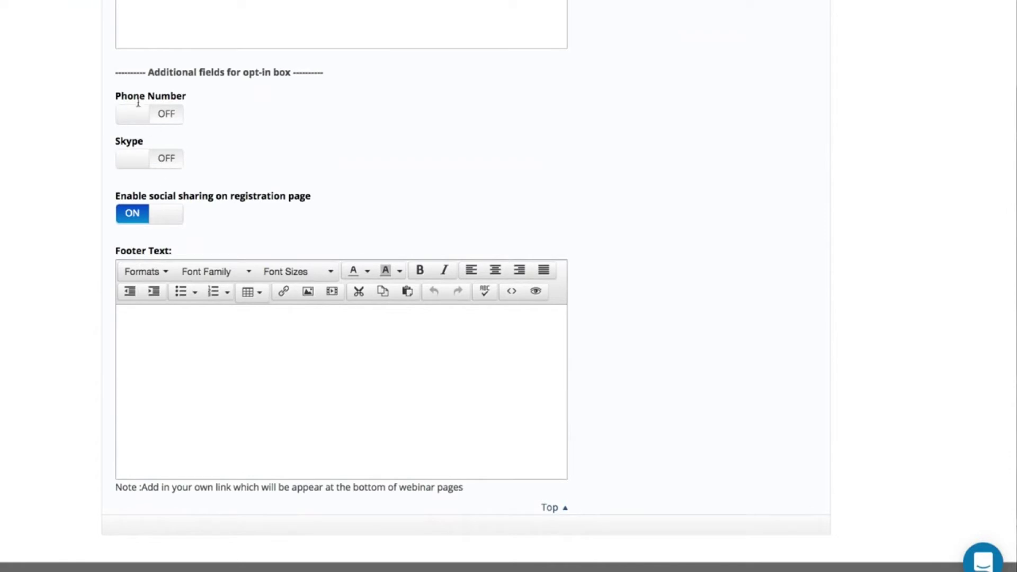
{"action": "scroll", "coordinate": [173, 142], "scroll_direction": "up", "scroll_amount": 8}
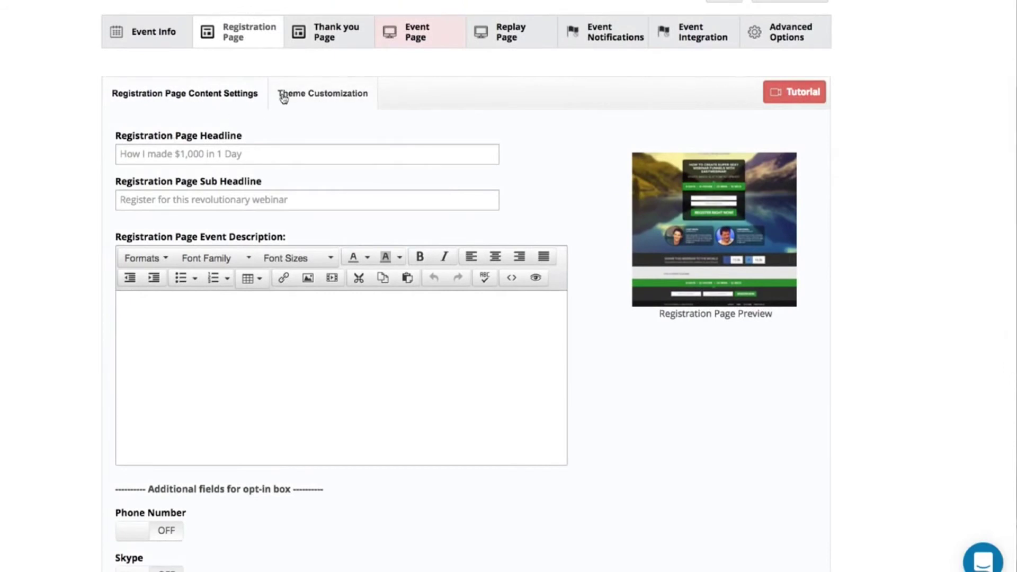
- Set the easywebinar logo as the registration theme's header logo
{"action": "left_click", "coordinate": [291, 94]}
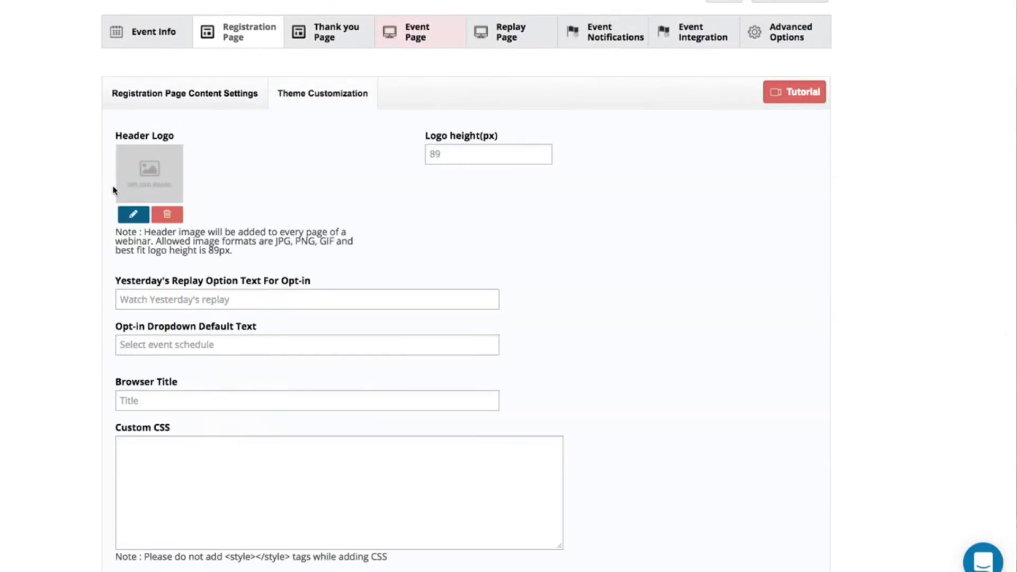
{"action": "left_click", "coordinate": [134, 214]}
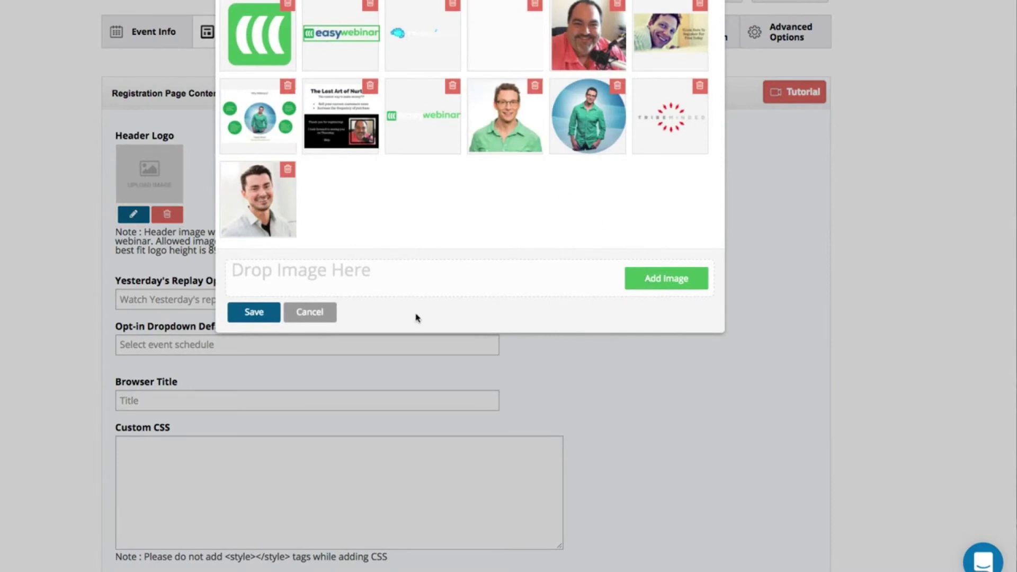
{"action": "left_click", "coordinate": [272, 315]}
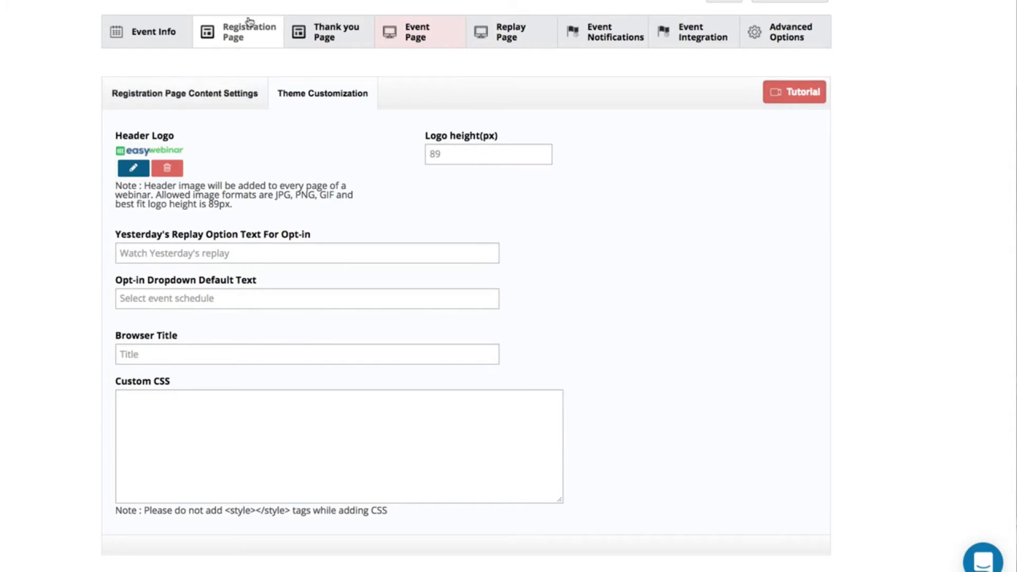
- Switch Enable Share Incentives ON under the thank-you page's Social Share Incentives For Attendees
{"action": "left_click", "coordinate": [325, 44]}
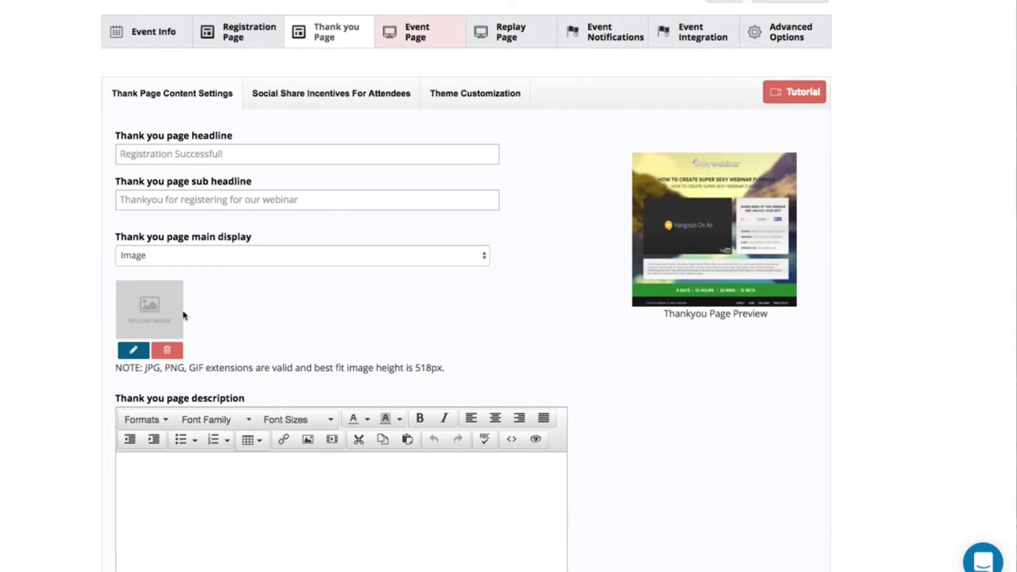
{"action": "left_click", "coordinate": [326, 105]}
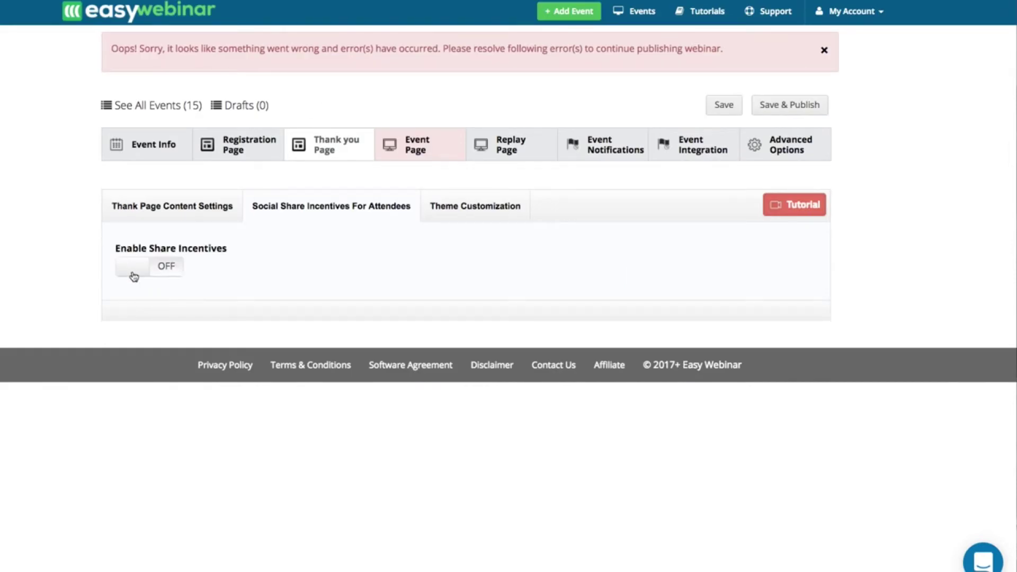
{"action": "left_click", "coordinate": [134, 277]}
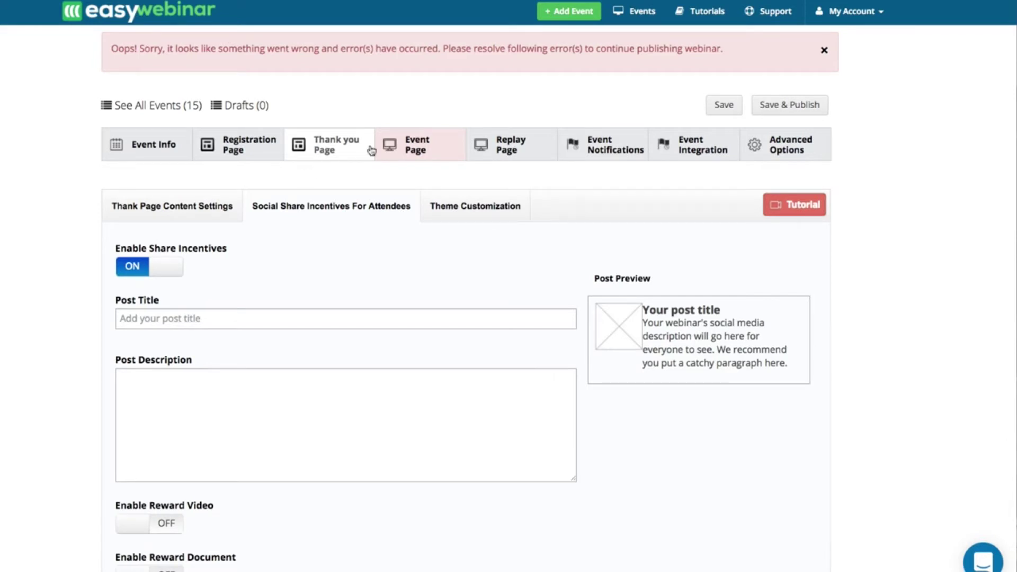
{"action": "left_click", "coordinate": [404, 143]}
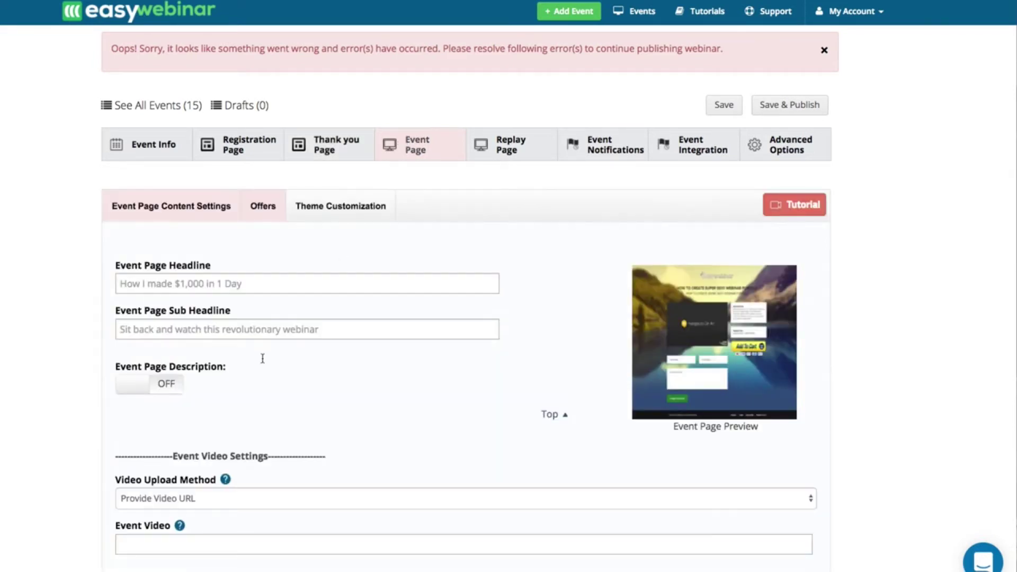
- Keep the Event Page video upload method on Provide Video URL, ready to enter the link
{"action": "scroll", "coordinate": [261, 358], "scroll_direction": "down", "scroll_amount": 1}
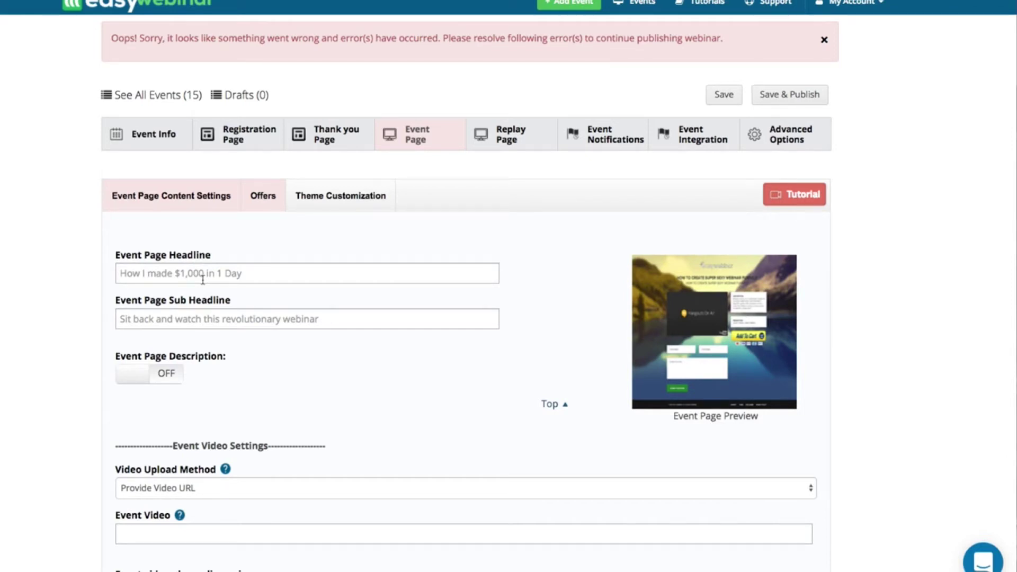
{"action": "left_click", "coordinate": [202, 277]}
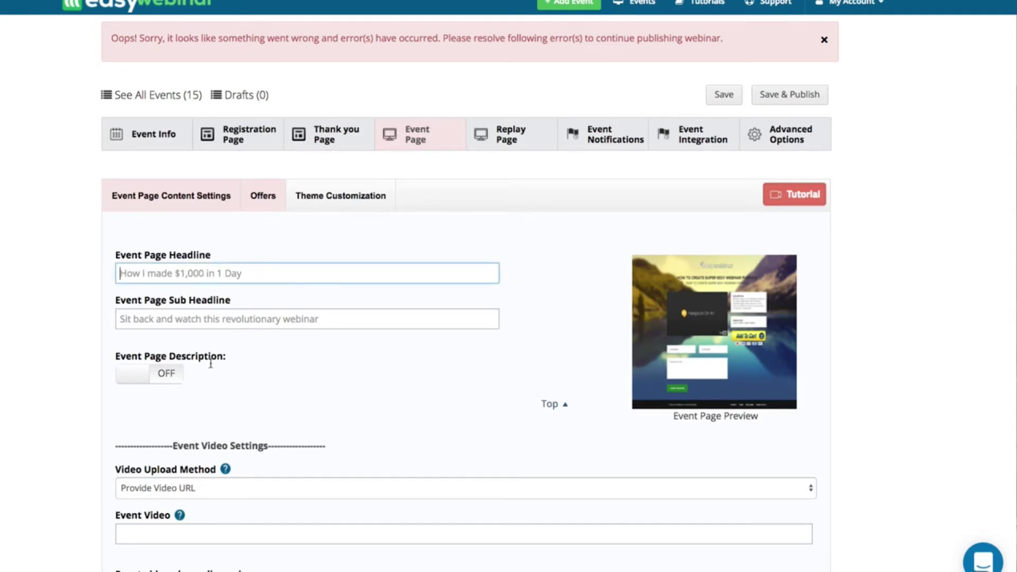
{"action": "scroll", "coordinate": [182, 382], "scroll_direction": "down", "scroll_amount": 1}
{"action": "left_click", "coordinate": [177, 443]}
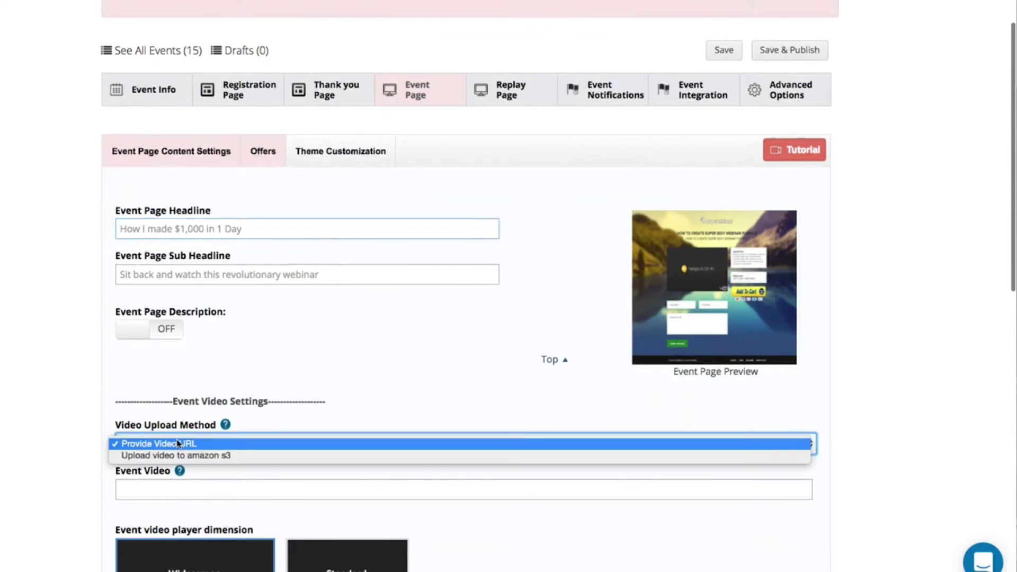
{"action": "left_click", "coordinate": [163, 483]}
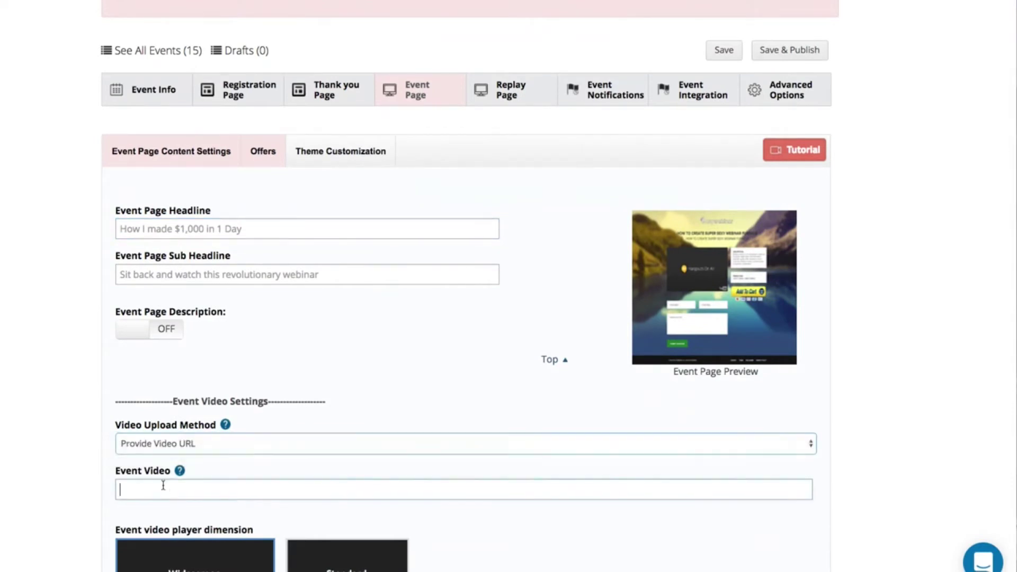
{"action": "left_click", "coordinate": [164, 484]}
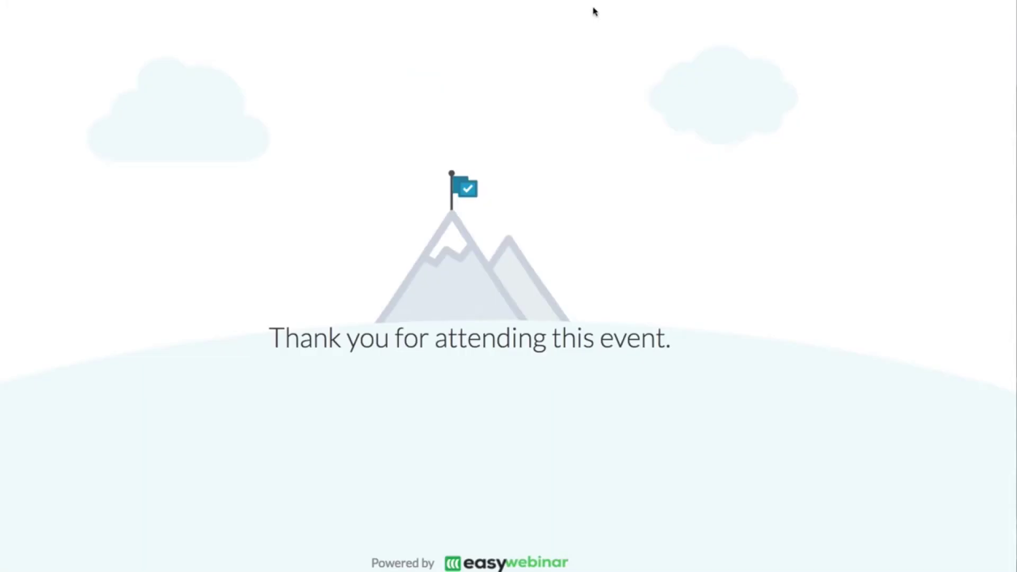
- Load youtube.com in Chrome, correcting the misspelled address
{"action": "type", "text": "yotube"}
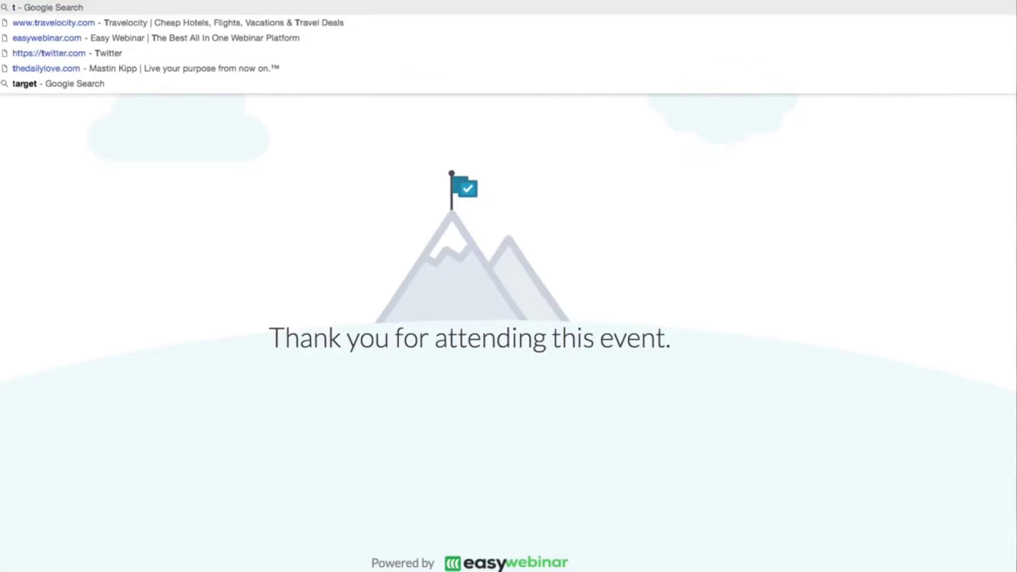
{"action": "key", "text": "BackSpace"}
{"action": "key", "text": "BackSpace"}
{"action": "key", "text": "BackSpace"}
{"action": "key", "text": "BackSpace"}
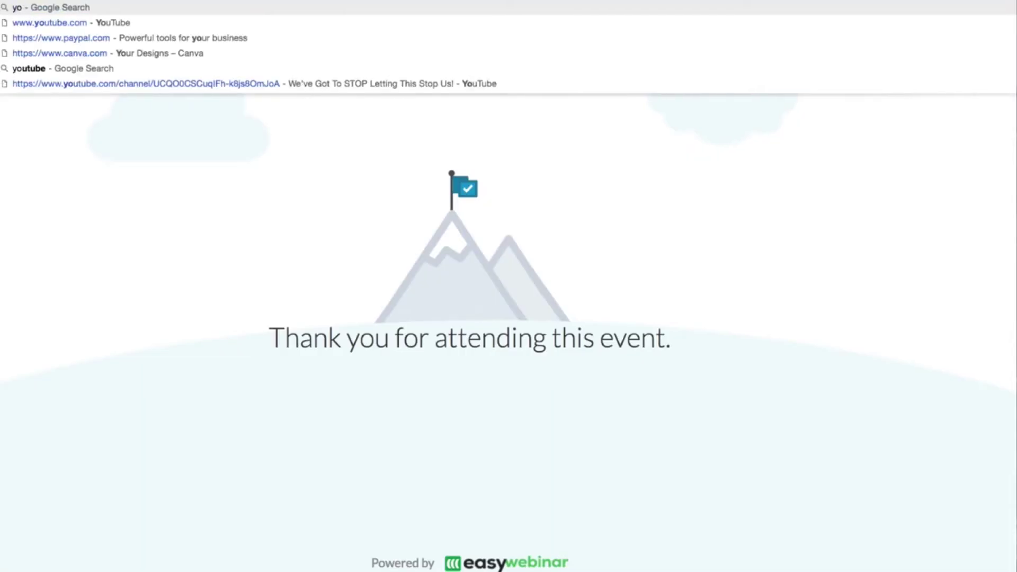
{"action": "type", "text": "utube.c"}
{"action": "key", "text": "Return"}
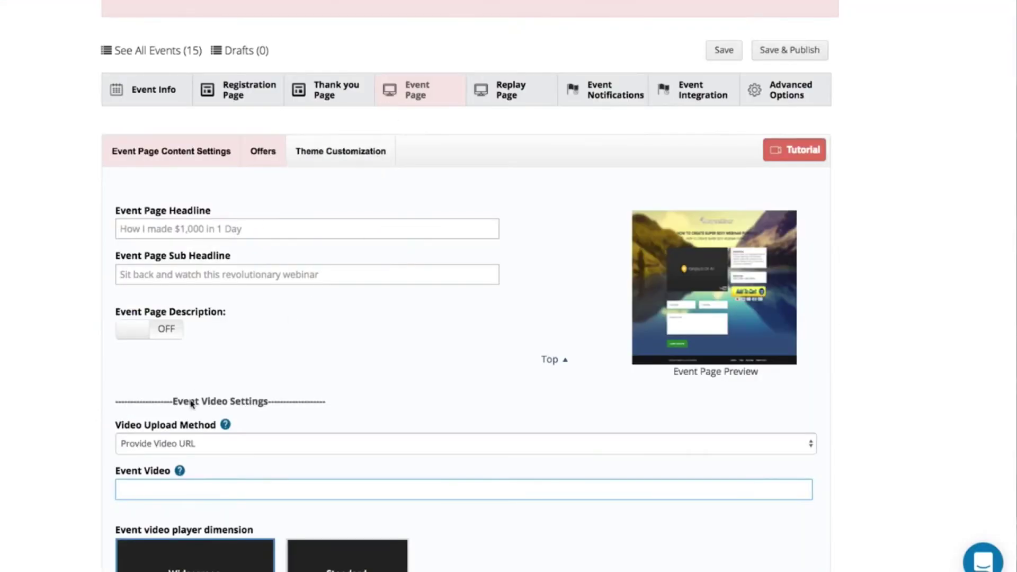
- Paste the YouTube link as the Event Video and set its length to 01 min 01 sec
{"action": "left_click", "coordinate": [171, 490]}
{"action": "type", "text": "https://www.youtube.com/watch?v=vP6Nw1_OGlg"}
{"action": "scroll", "coordinate": [171, 490], "scroll_direction": "down", "scroll_amount": 5}
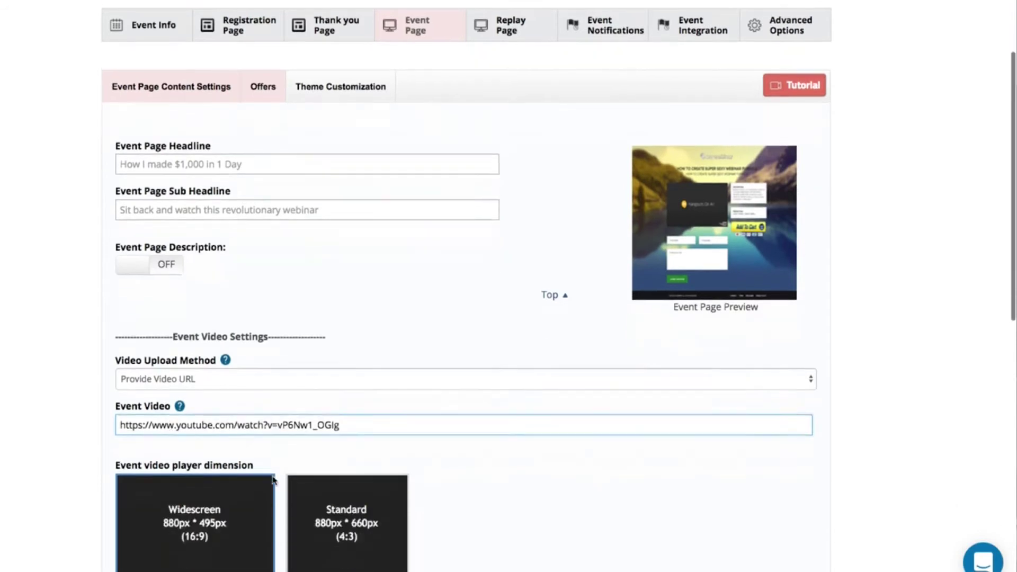
{"action": "left_click", "coordinate": [221, 415]}
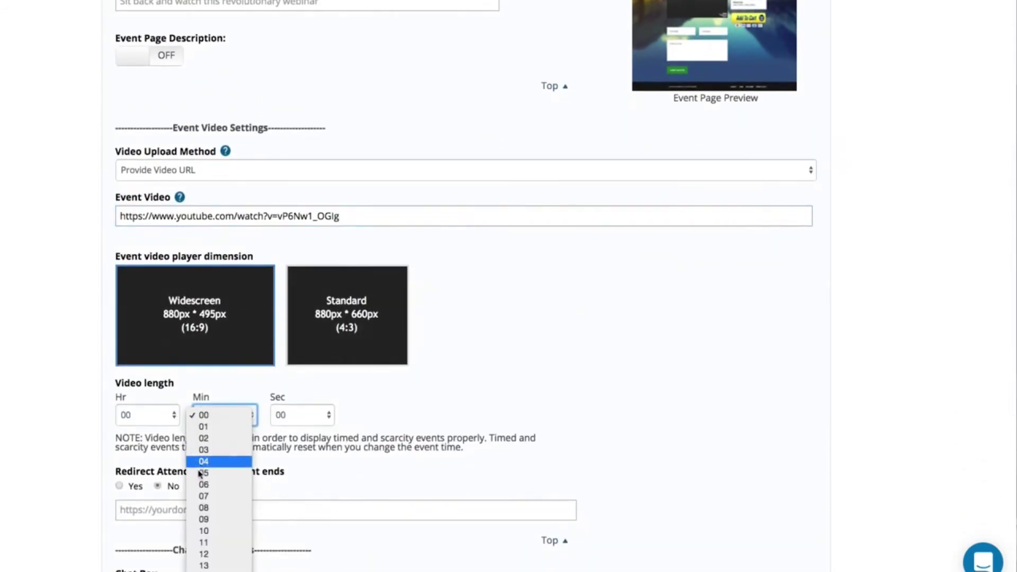
{"action": "key", "text": "Escape"}
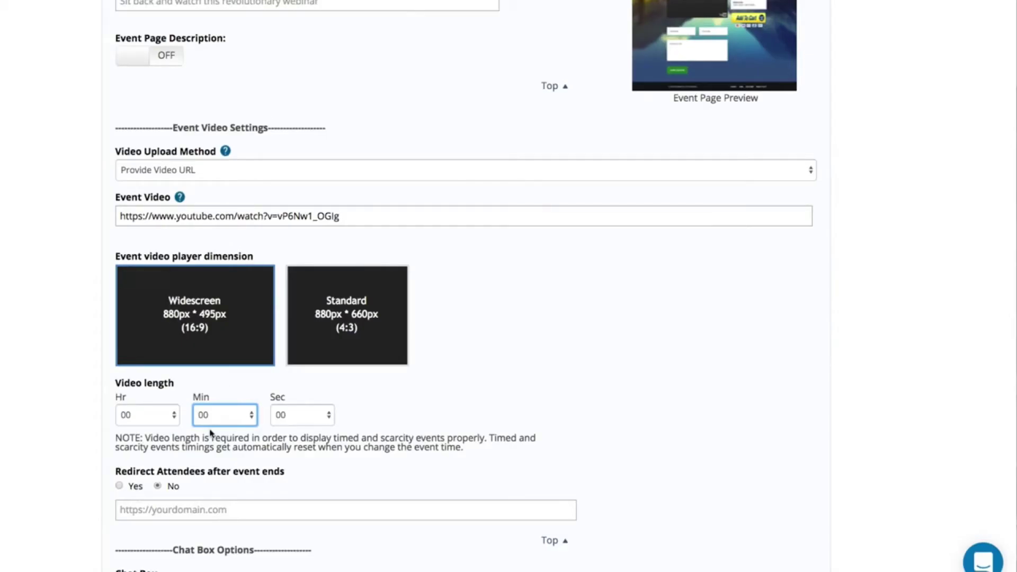
{"action": "left_click", "coordinate": [207, 417]}
{"action": "left_click", "coordinate": [209, 430]}
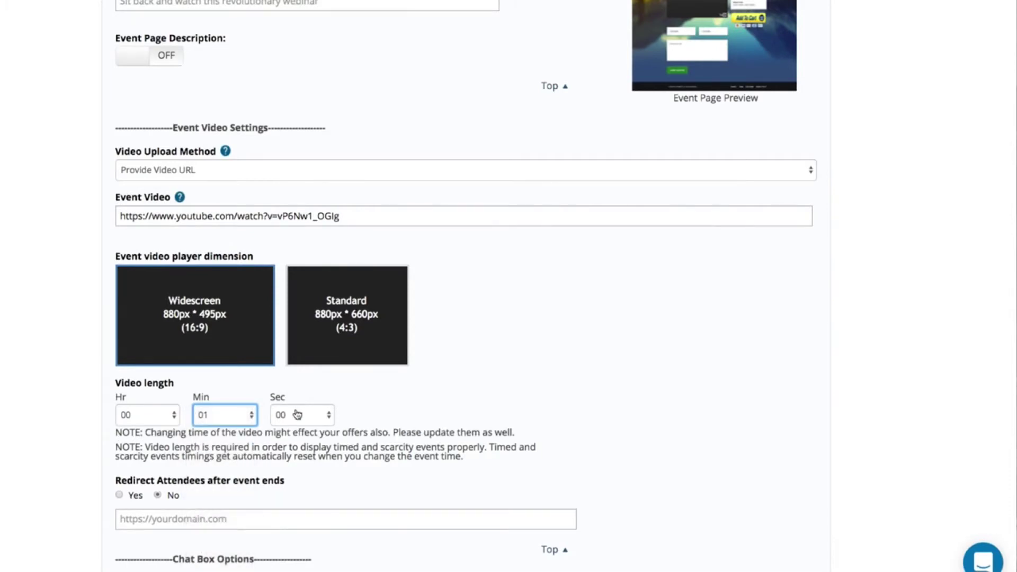
{"action": "left_click", "coordinate": [290, 415]}
{"action": "left_click", "coordinate": [284, 430]}
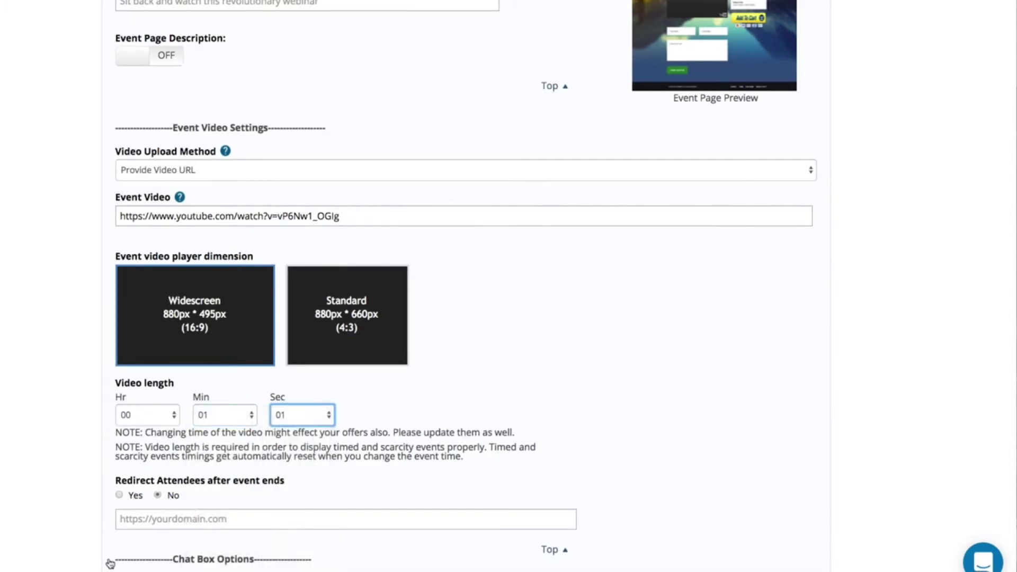
{"action": "left_click", "coordinate": [153, 525]}
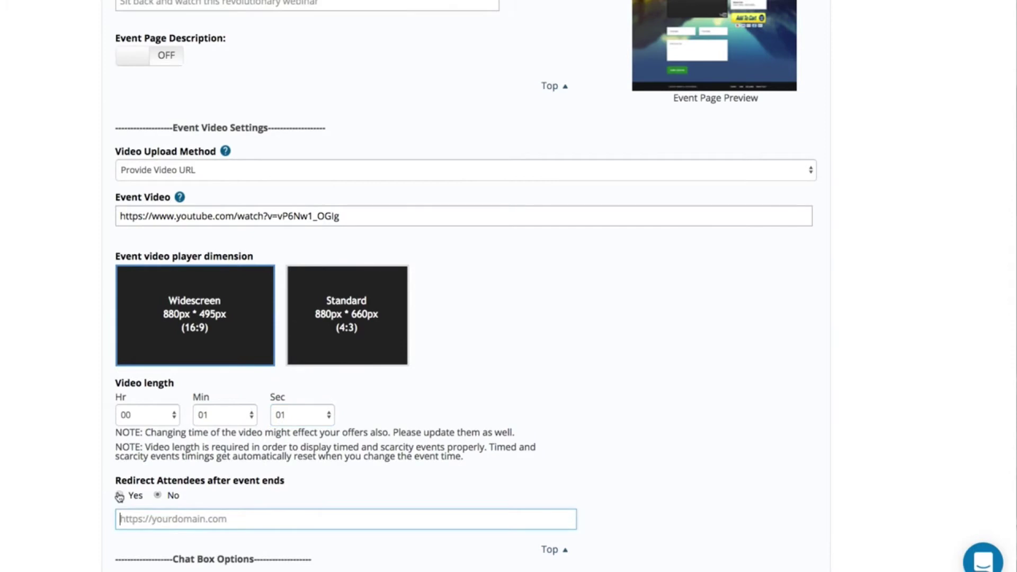
{"action": "left_click", "coordinate": [119, 495]}
{"action": "left_click", "coordinate": [157, 521]}
{"action": "type", "text": "http://as"}
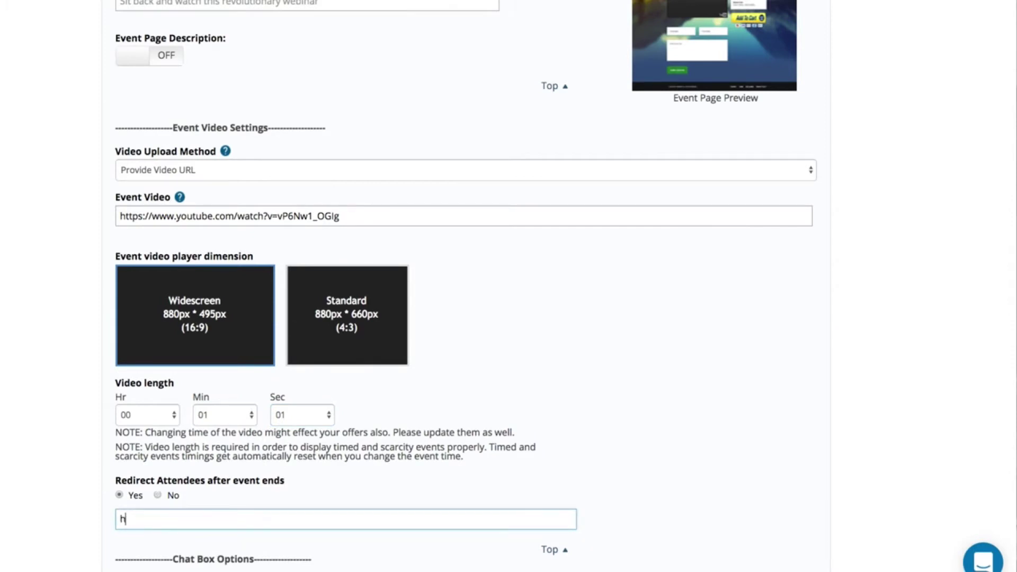
{"action": "key", "text": "BackSpace"}
{"action": "key", "text": "BackSpace"}
{"action": "type", "text": "easywebinar.com"}
{"action": "scroll", "coordinate": [159, 507], "scroll_direction": "down", "scroll_amount": 5}
{"action": "left_click", "coordinate": [172, 366]}
{"action": "left_click", "coordinate": [173, 360]}
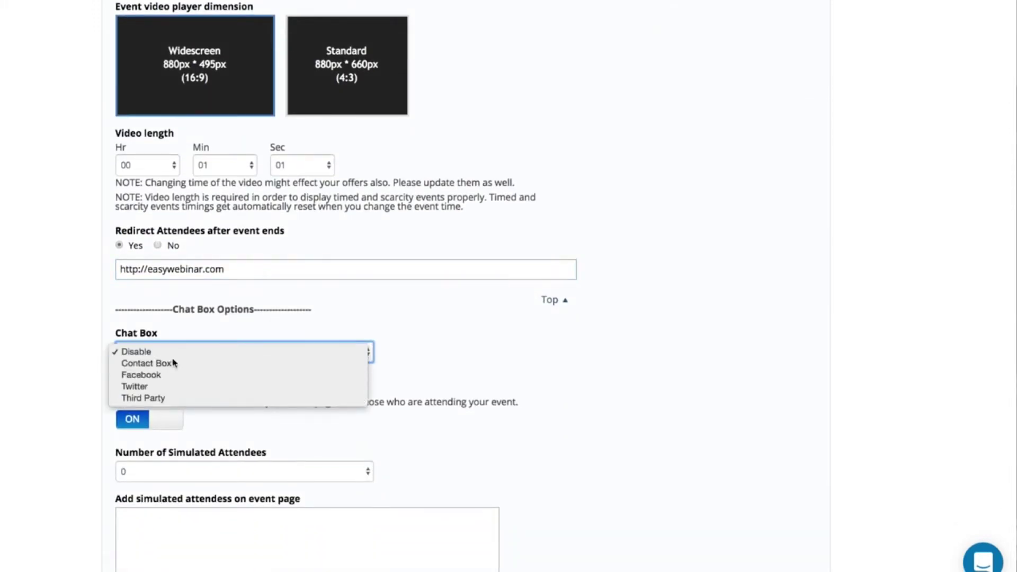
{"action": "left_click", "coordinate": [174, 363]}
- Enter the host's e-mail address for questions and switch off showing attendees on the event page
{"action": "left_click", "coordinate": [141, 448]}
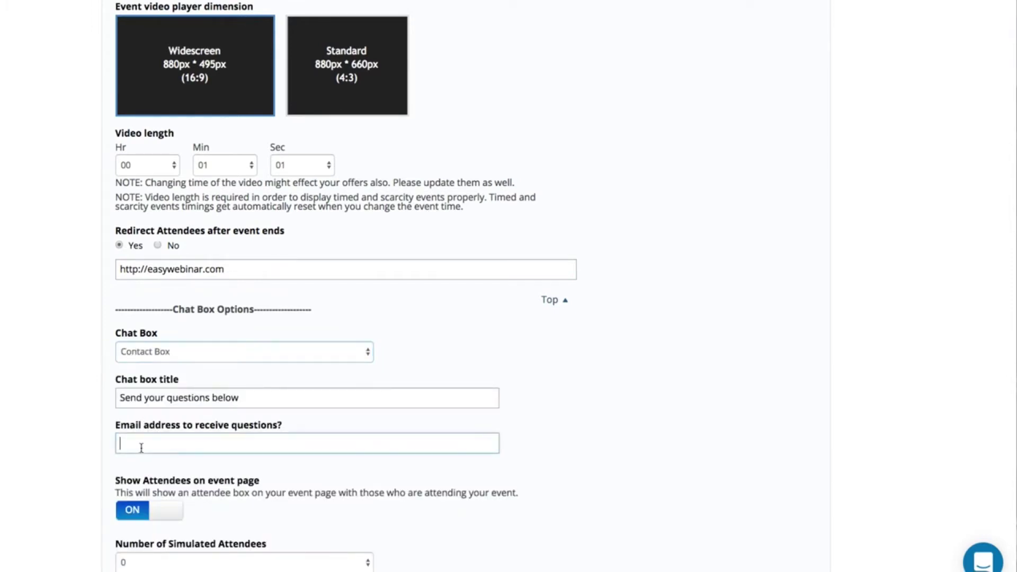
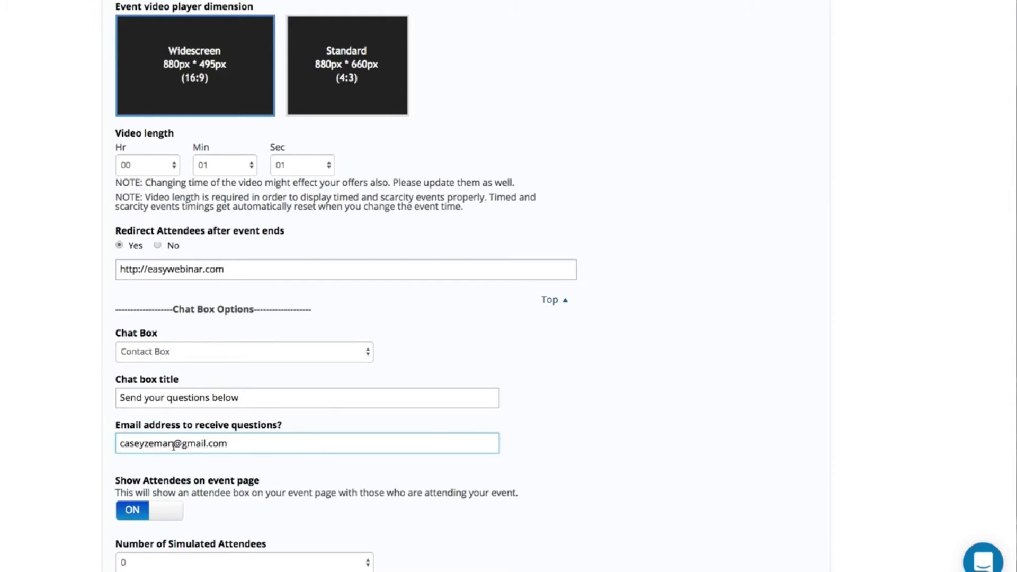
{"action": "scroll", "coordinate": [154, 483], "scroll_direction": "down", "scroll_amount": 4}
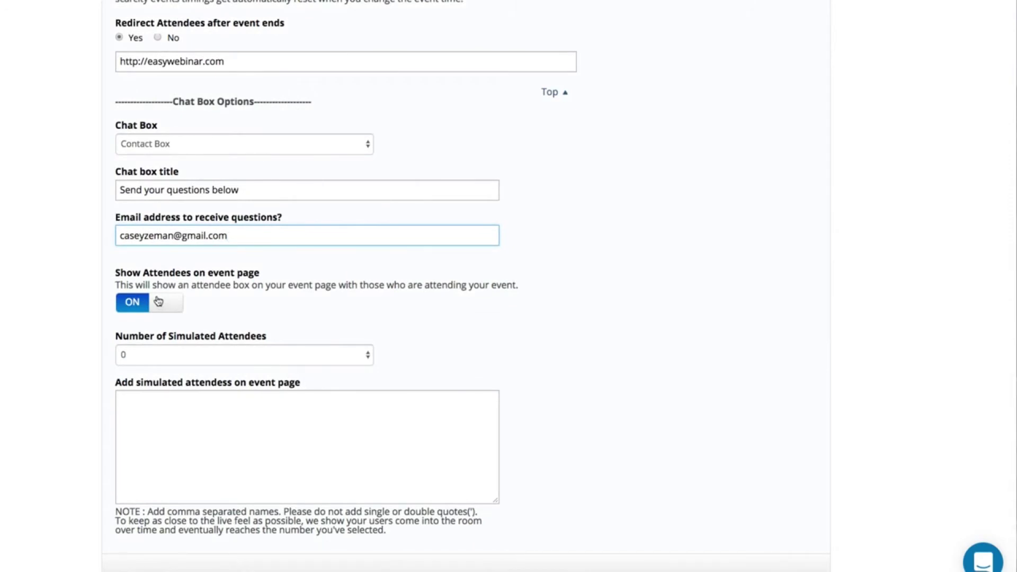
{"action": "left_click", "coordinate": [159, 301]}
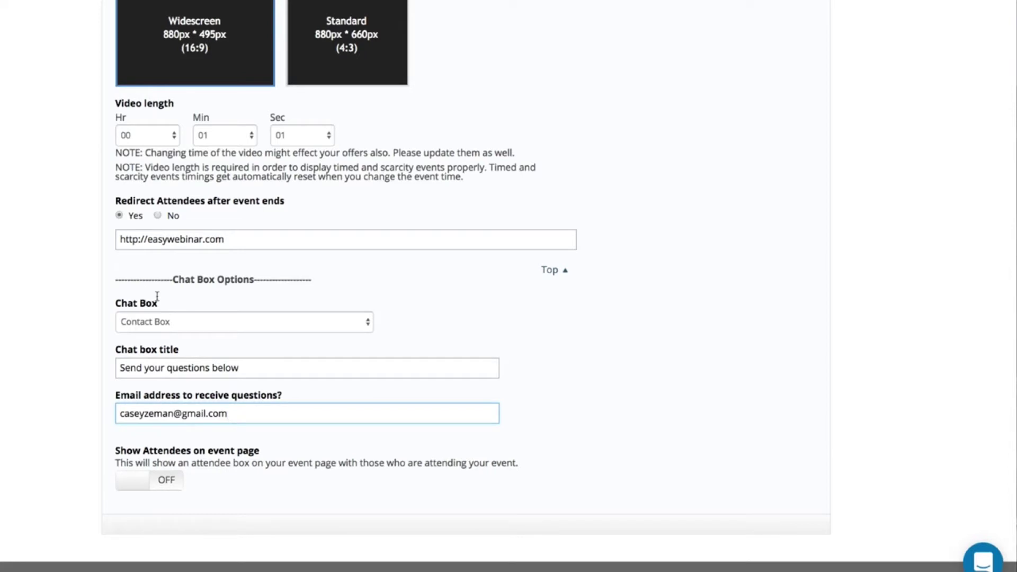
{"action": "scroll", "coordinate": [157, 297], "scroll_direction": "up", "scroll_amount": 15}
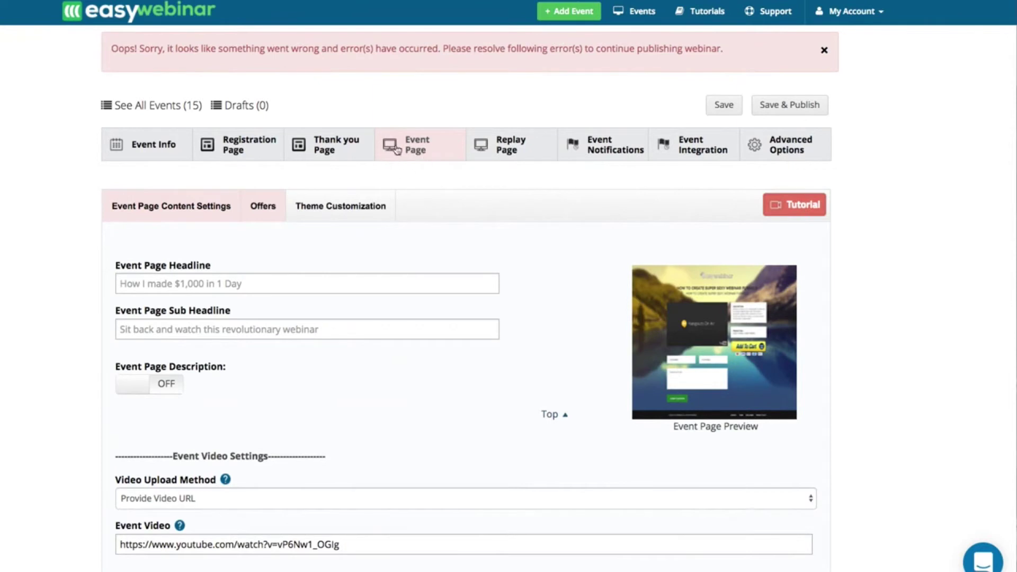
- On the Replay Page, set the replay to expire Evergreen after 3 days
{"action": "left_click", "coordinate": [503, 146]}
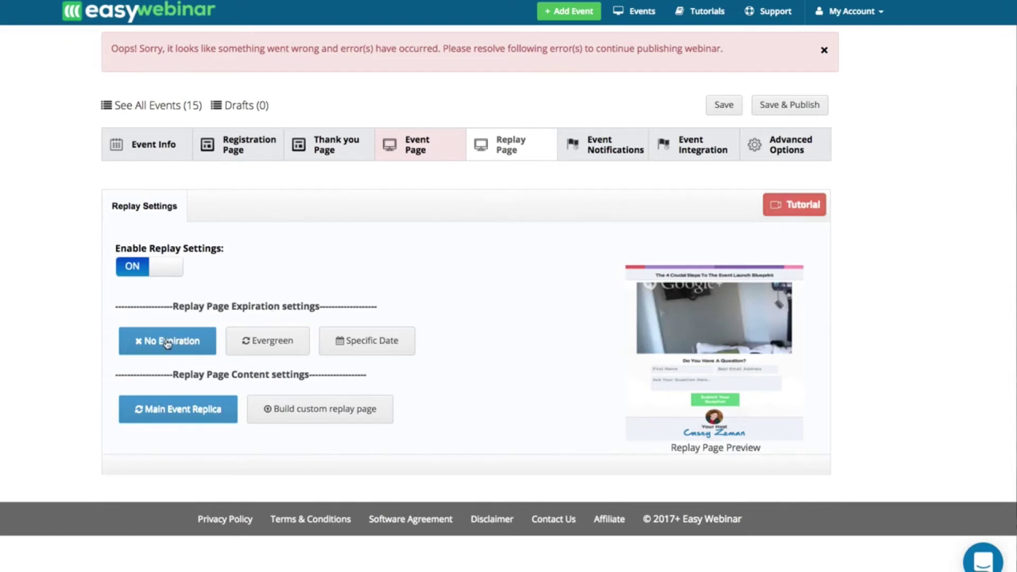
{"action": "left_click", "coordinate": [262, 347]}
{"action": "left_click", "coordinate": [205, 385]}
{"action": "type", "text": "3"}
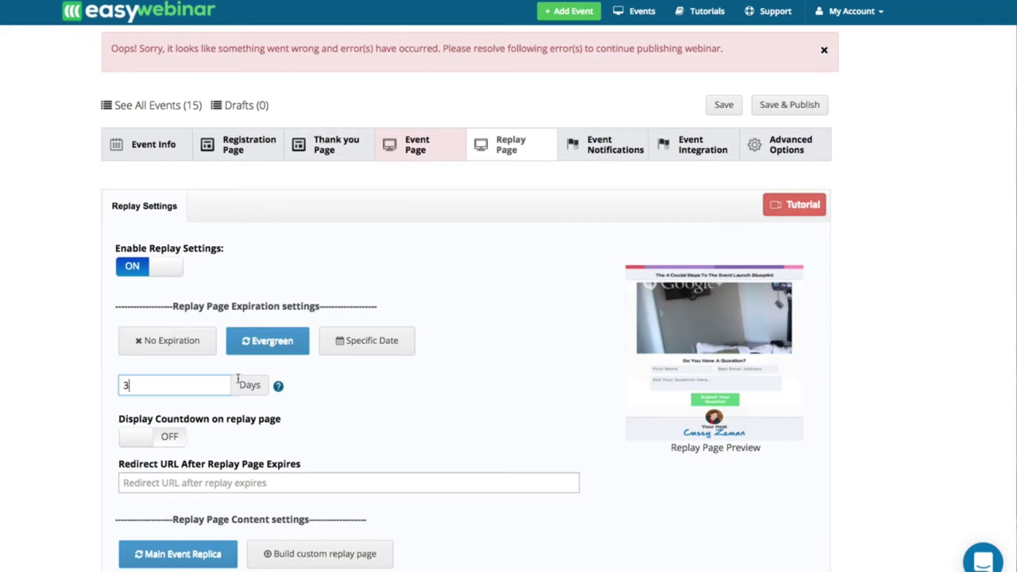
{"action": "left_click", "coordinate": [363, 348]}
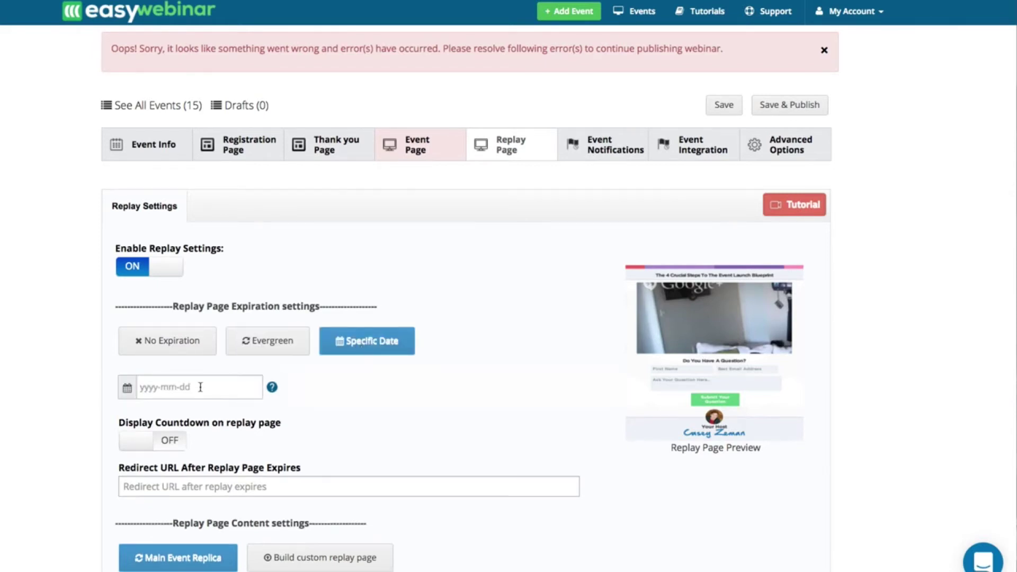
{"action": "left_click", "coordinate": [201, 387]}
{"action": "left_click", "coordinate": [253, 522]}
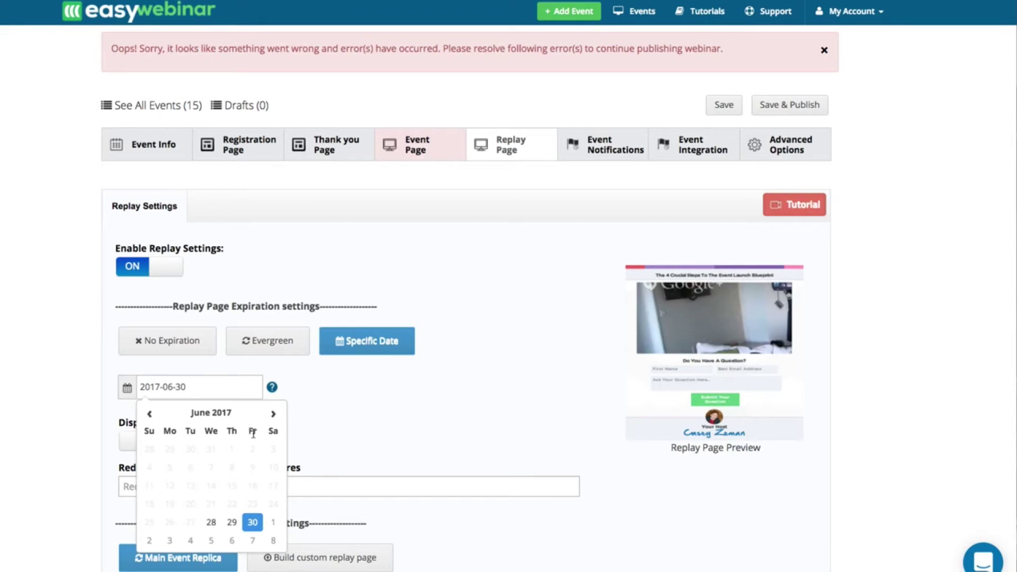
{"action": "left_click", "coordinate": [334, 396]}
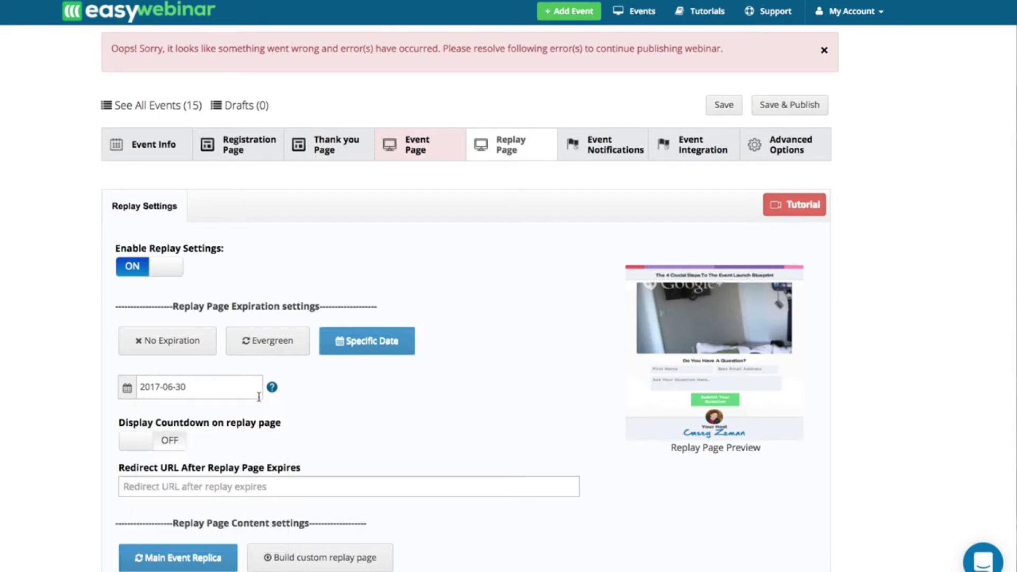
{"action": "left_click", "coordinate": [141, 441]}
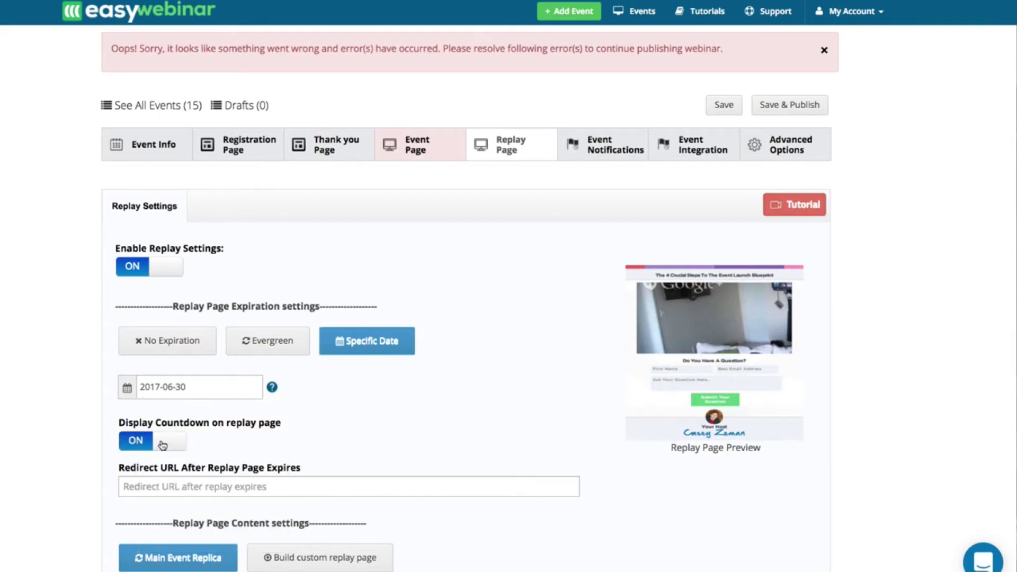
{"action": "scroll", "coordinate": [162, 444], "scroll_direction": "down", "scroll_amount": 1}
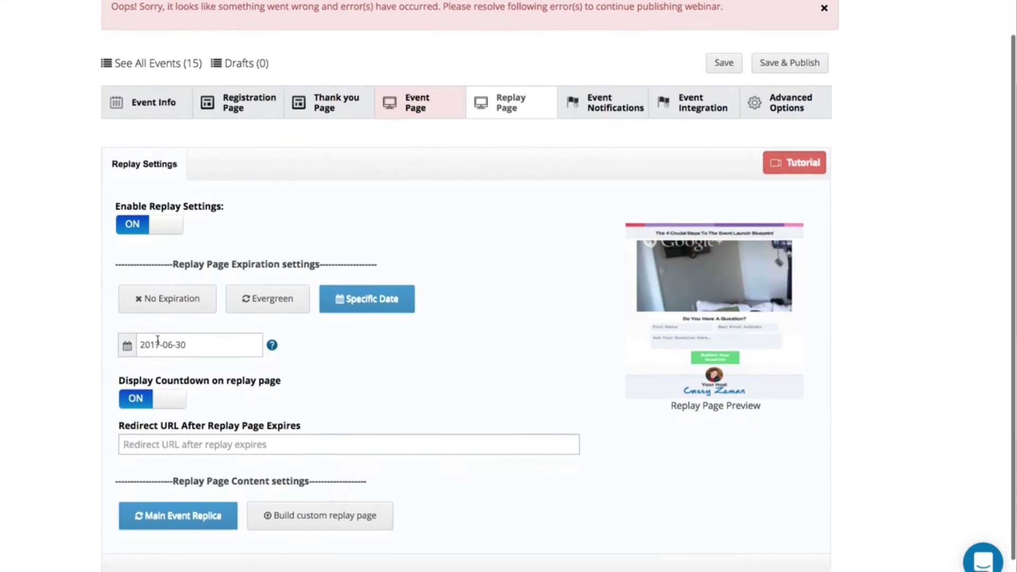
{"action": "left_click", "coordinate": [218, 443]}
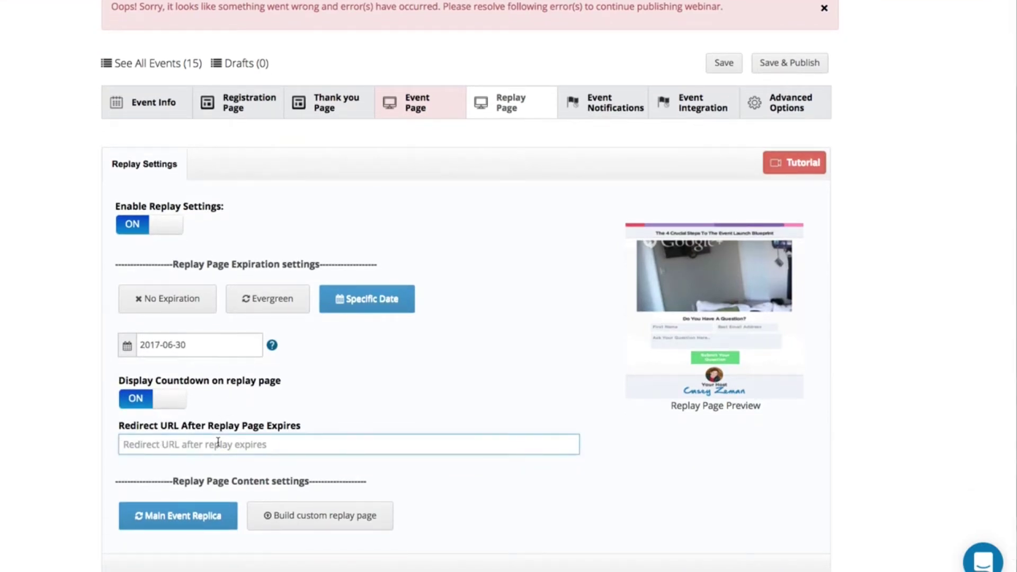
{"action": "type", "text": "http://"}
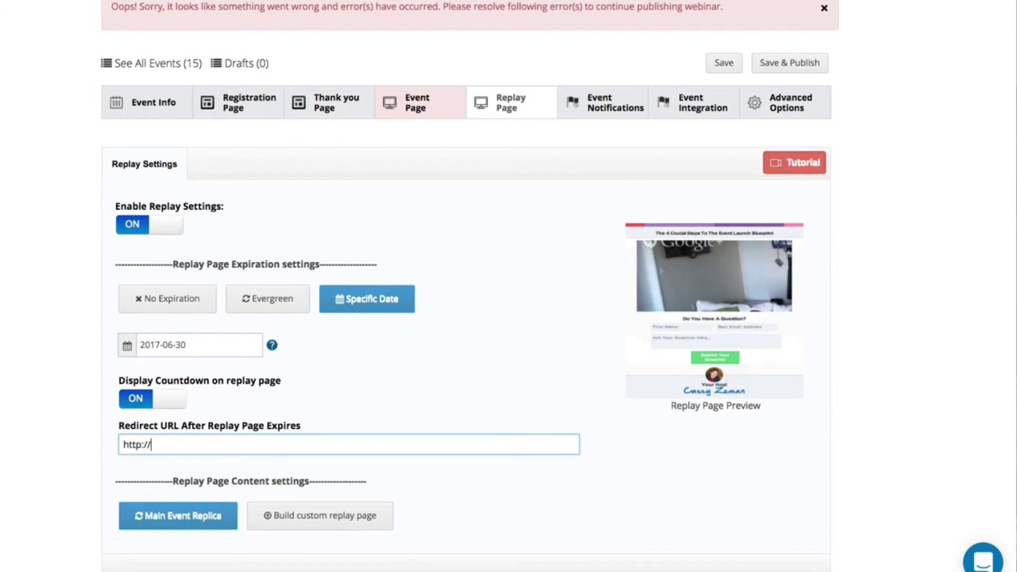
{"action": "type", "text": "easywebinar.com"}
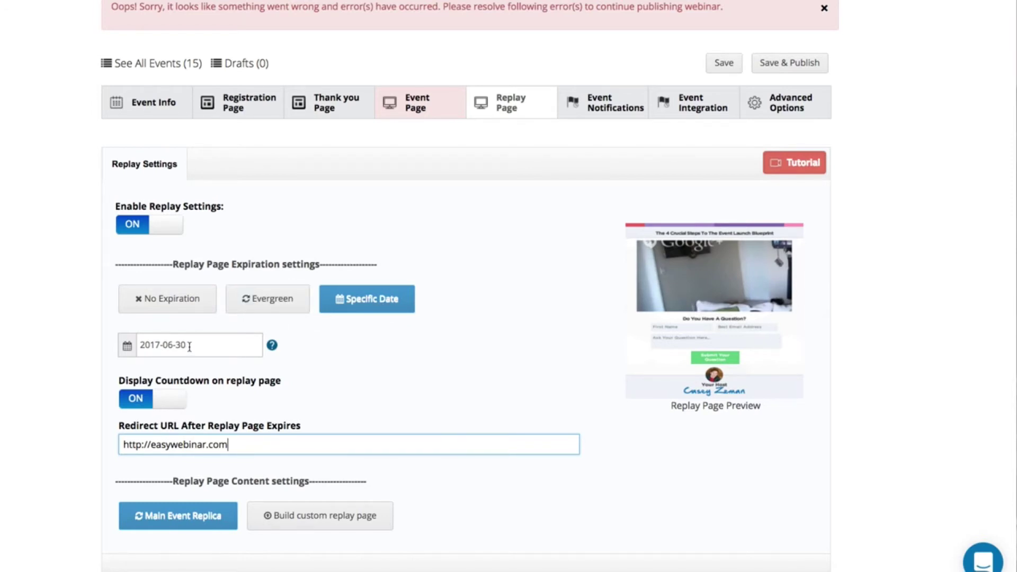
- Revert replay expiration to Evergreen, keep Main Event Replica, and go to Event Notifications
{"action": "left_click", "coordinate": [258, 310]}
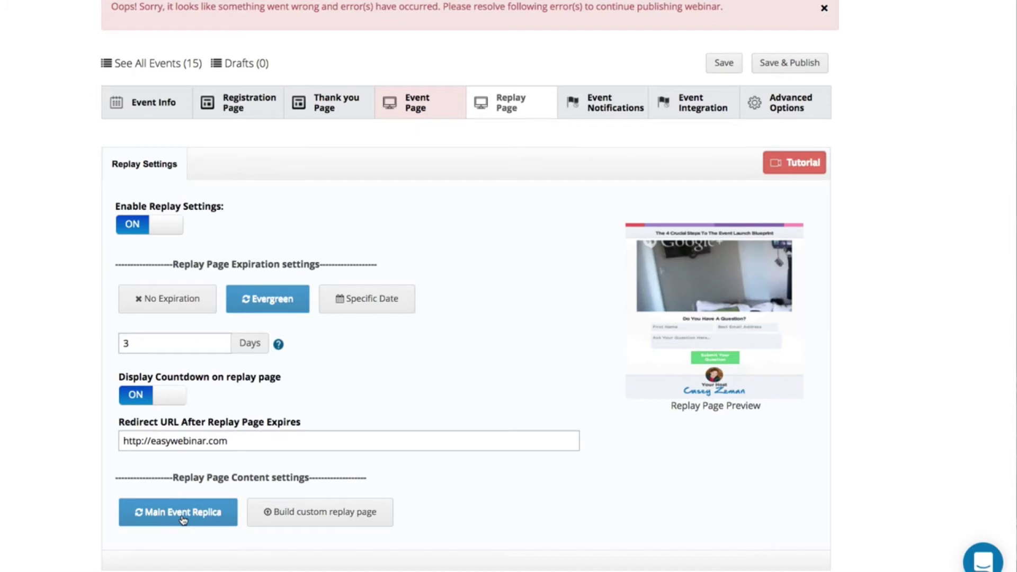
{"action": "left_click", "coordinate": [324, 513]}
{"action": "left_click", "coordinate": [582, 104]}
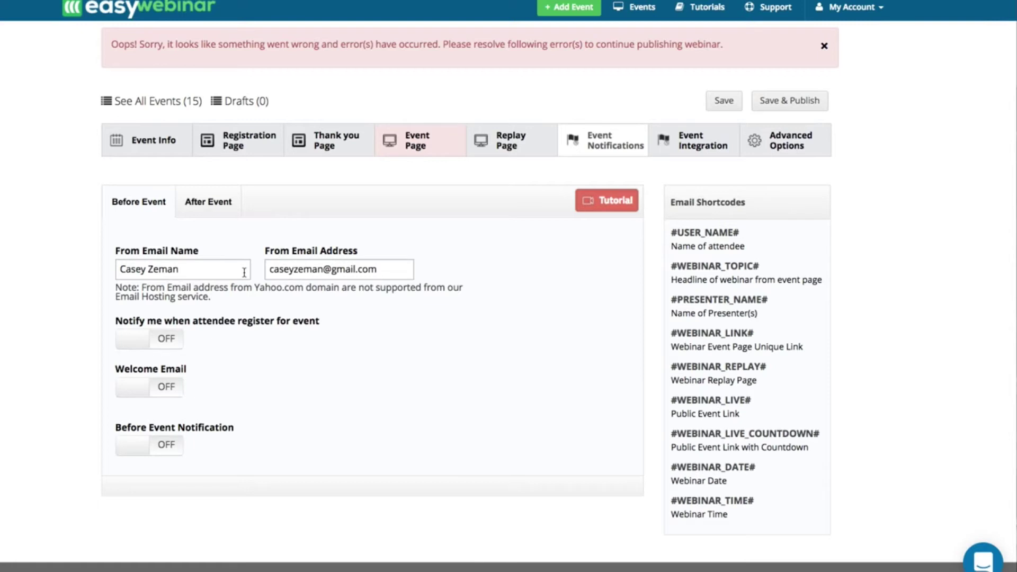
- Turn on the Before Event welcome email and load the second email template
{"action": "left_click", "coordinate": [198, 204]}
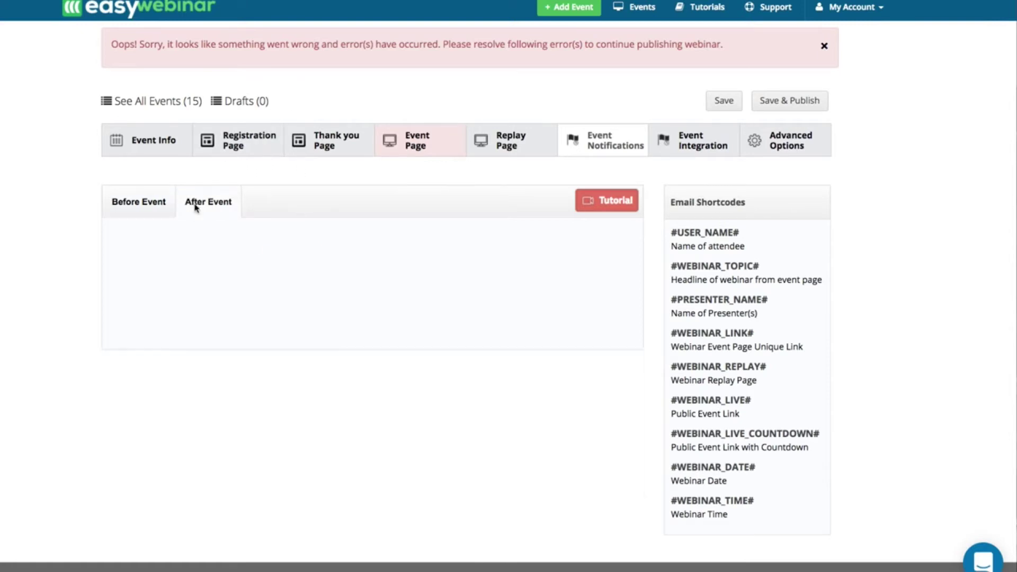
{"action": "left_click", "coordinate": [151, 212]}
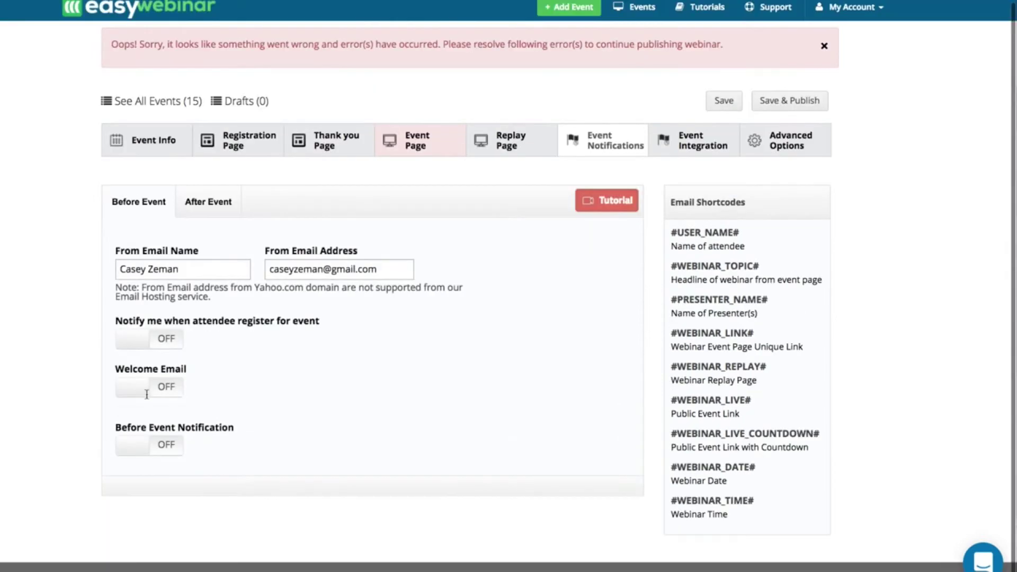
{"action": "left_click", "coordinate": [137, 387]}
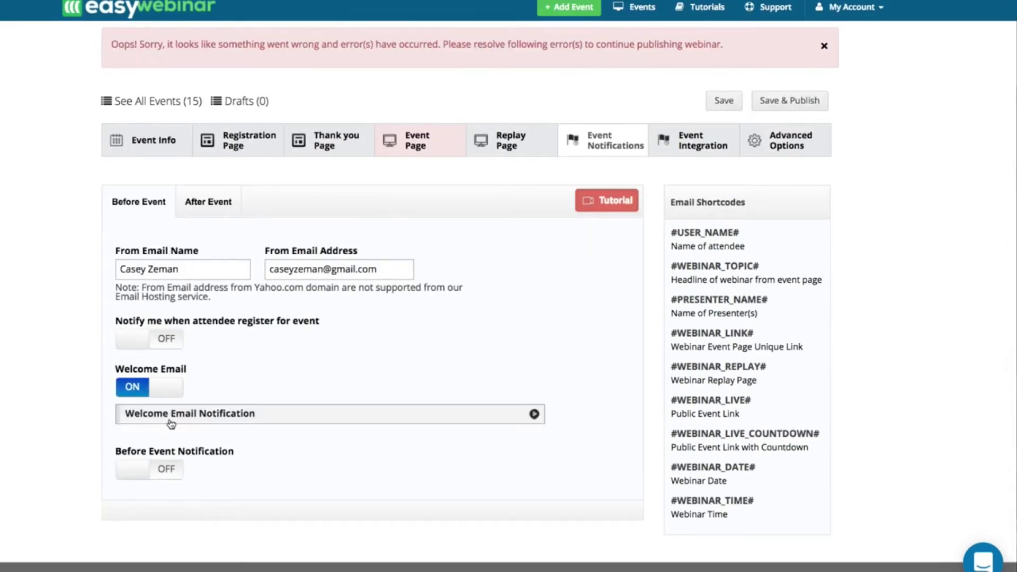
{"action": "left_click", "coordinate": [169, 415]}
{"action": "scroll", "coordinate": [212, 397], "scroll_direction": "down", "scroll_amount": 3}
{"action": "left_click", "coordinate": [249, 373]}
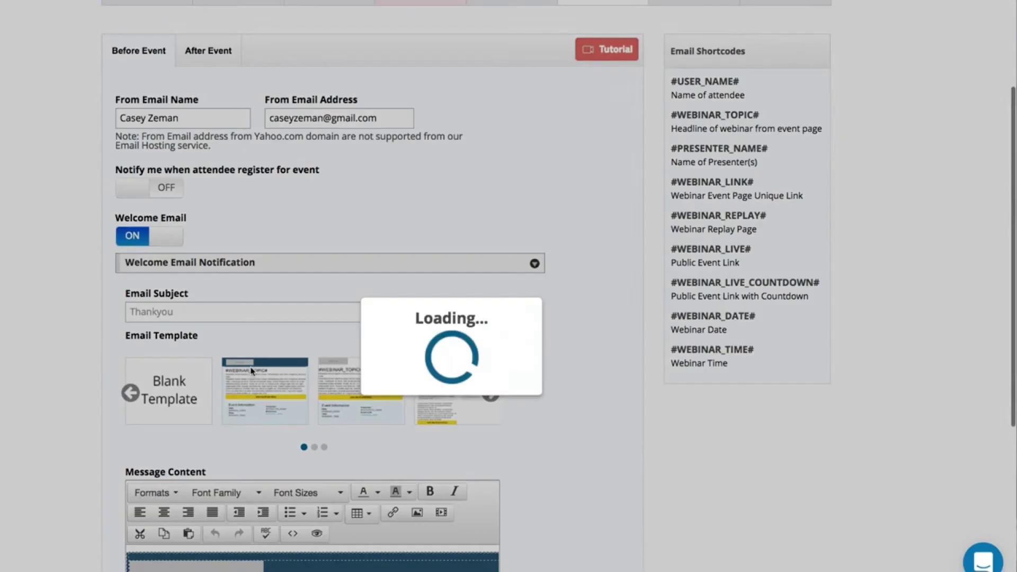
{"action": "scroll", "coordinate": [252, 372], "scroll_direction": "down", "scroll_amount": 3}
{"action": "scroll", "coordinate": [196, 515], "scroll_direction": "down", "scroll_amount": 3}
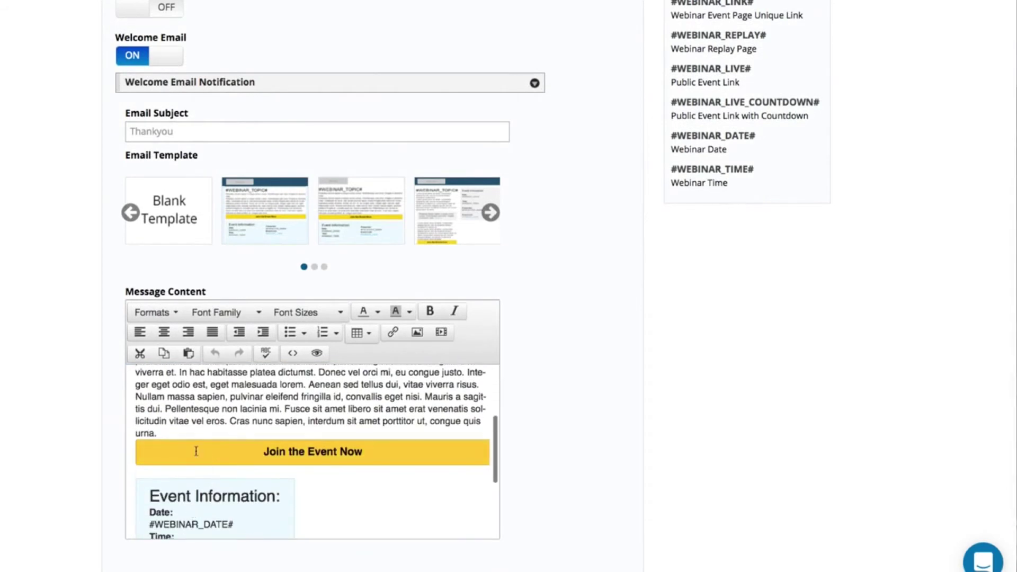
- Set the welcome email subject to 'Hey Thanks for Registering!'
{"action": "left_click", "coordinate": [172, 431]}
{"action": "scroll", "coordinate": [167, 431], "scroll_direction": "up", "scroll_amount": 5}
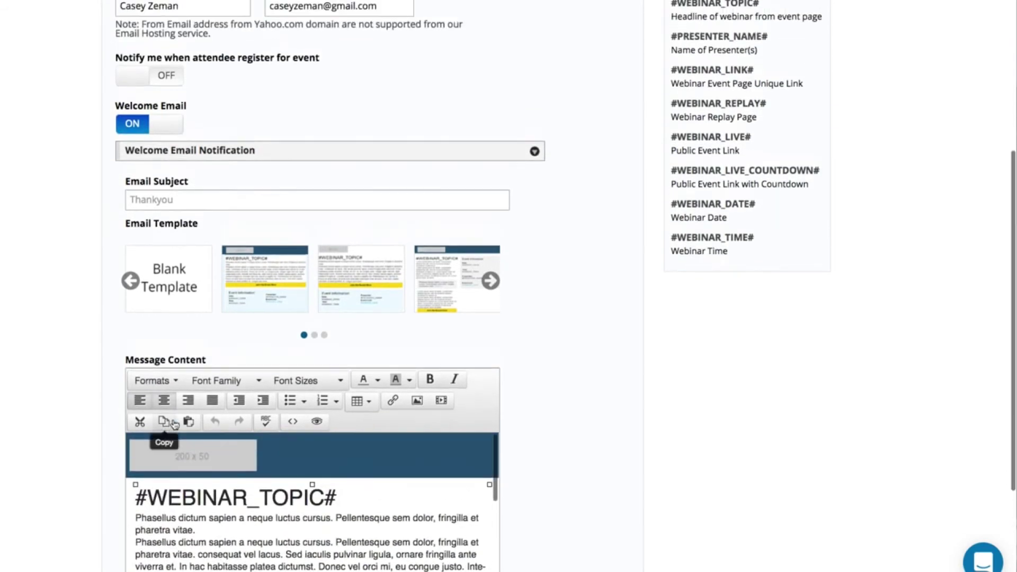
{"action": "left_click", "coordinate": [153, 200]}
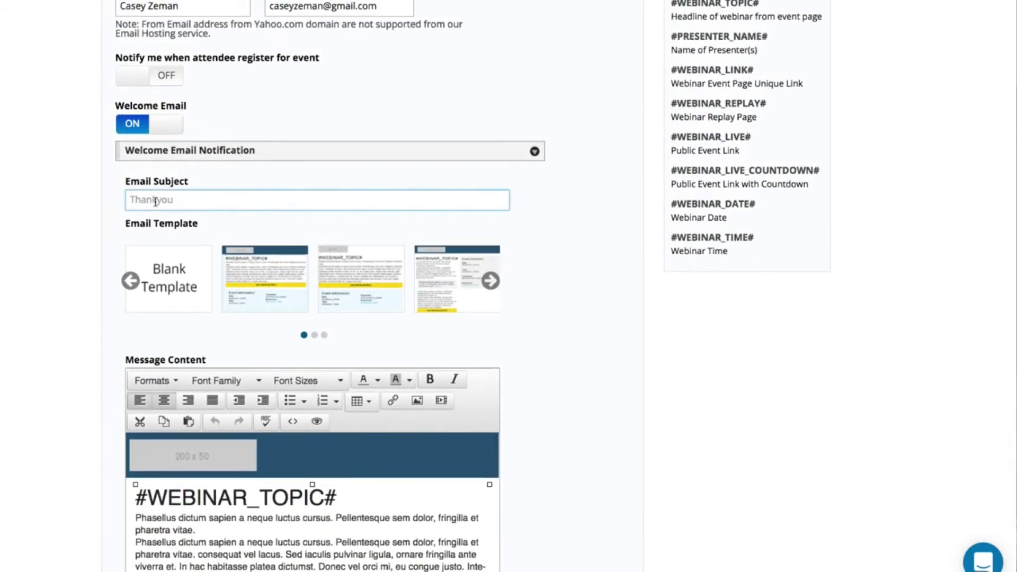
{"action": "type", "text": "Hey Thanks for Registere"}
{"action": "key", "text": "BackSpace"}
{"action": "key", "text": "BackSpace"}
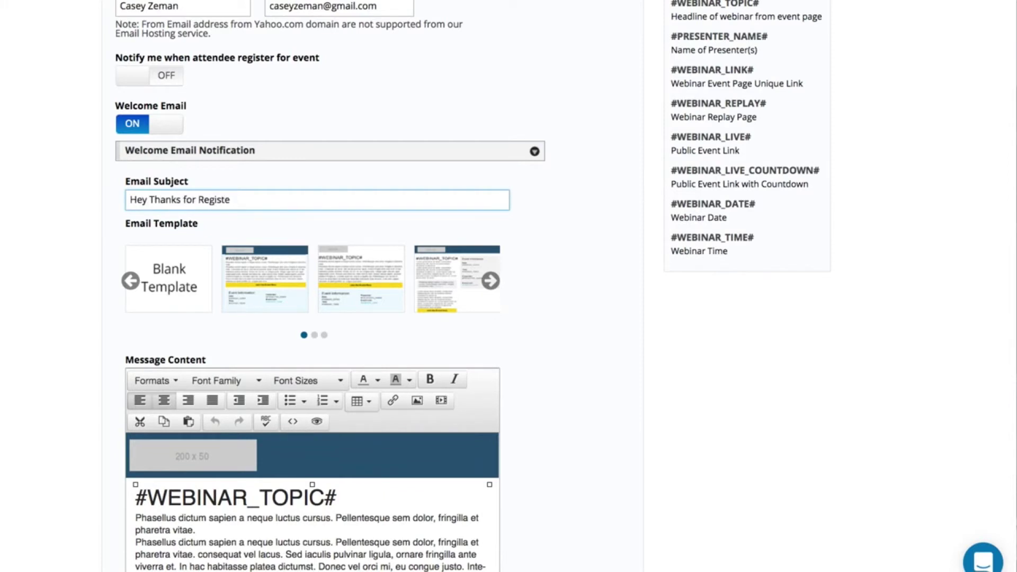
{"action": "type", "text": "ring!"}
{"action": "scroll", "coordinate": [159, 414], "scroll_direction": "down", "scroll_amount": 8}
{"action": "scroll", "coordinate": [160, 414], "scroll_direction": "down", "scroll_amount": 5}
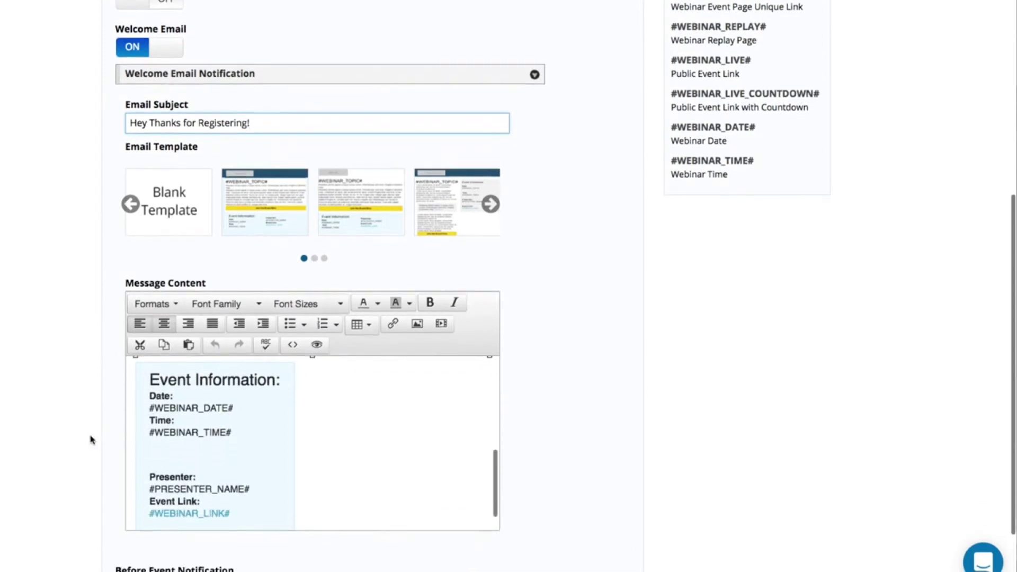
- Enable Before Event Notification #1, sent 2 days ahead, subject 'your event starts in 2 days...'
{"action": "left_click", "coordinate": [151, 491]}
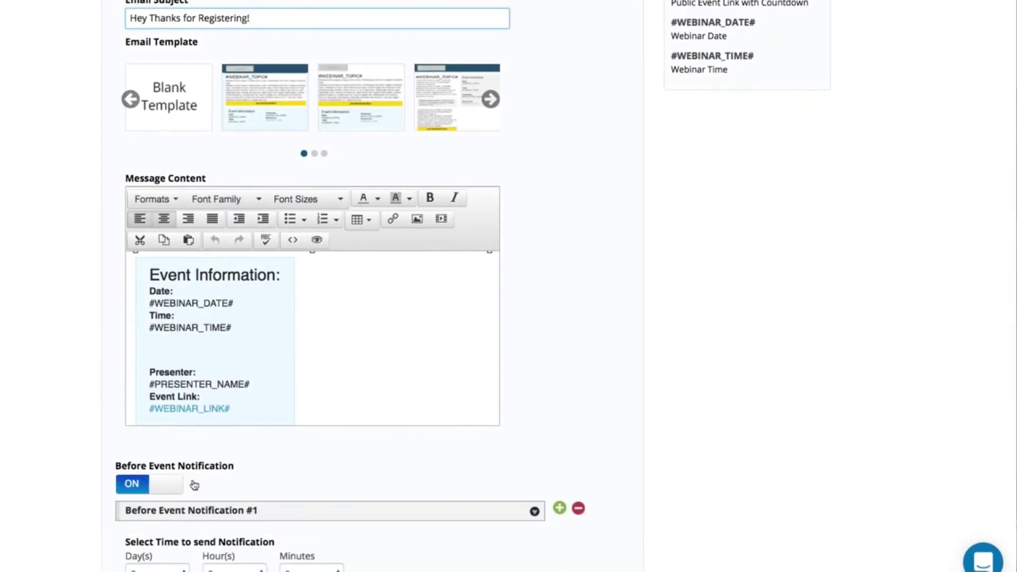
{"action": "scroll", "coordinate": [193, 484], "scroll_direction": "down", "scroll_amount": 5}
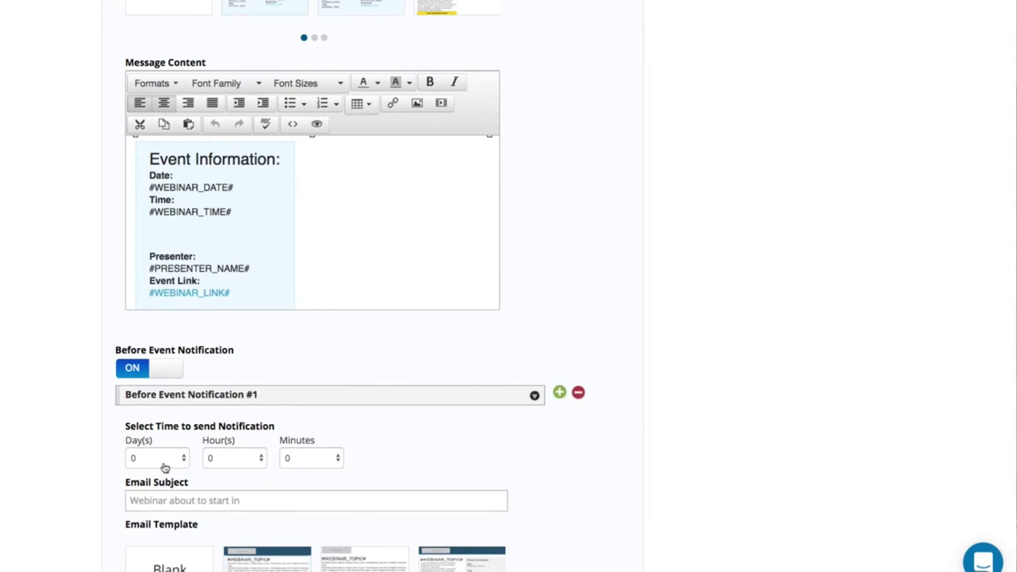
{"action": "left_click", "coordinate": [161, 467]}
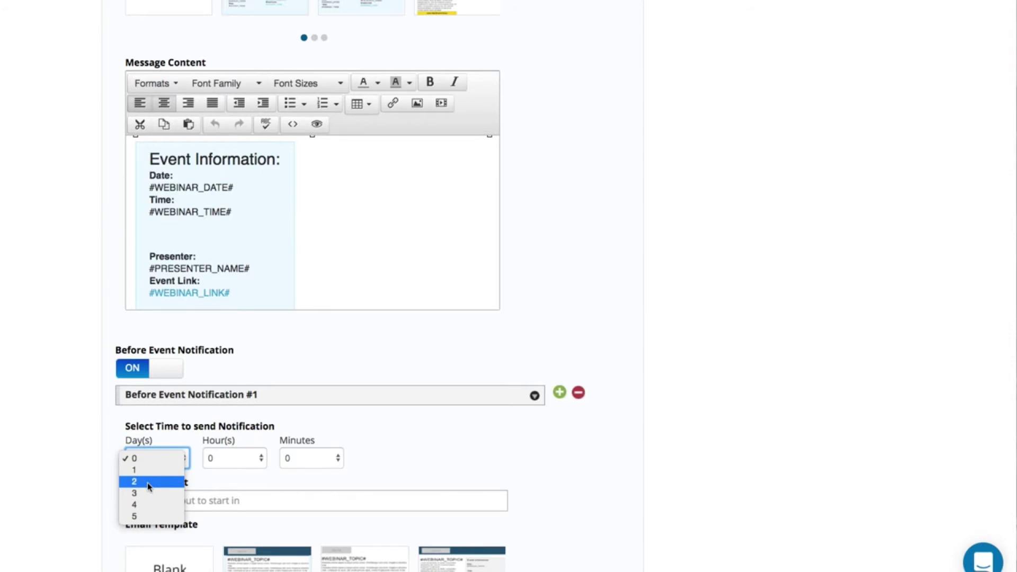
{"action": "left_click", "coordinate": [149, 483]}
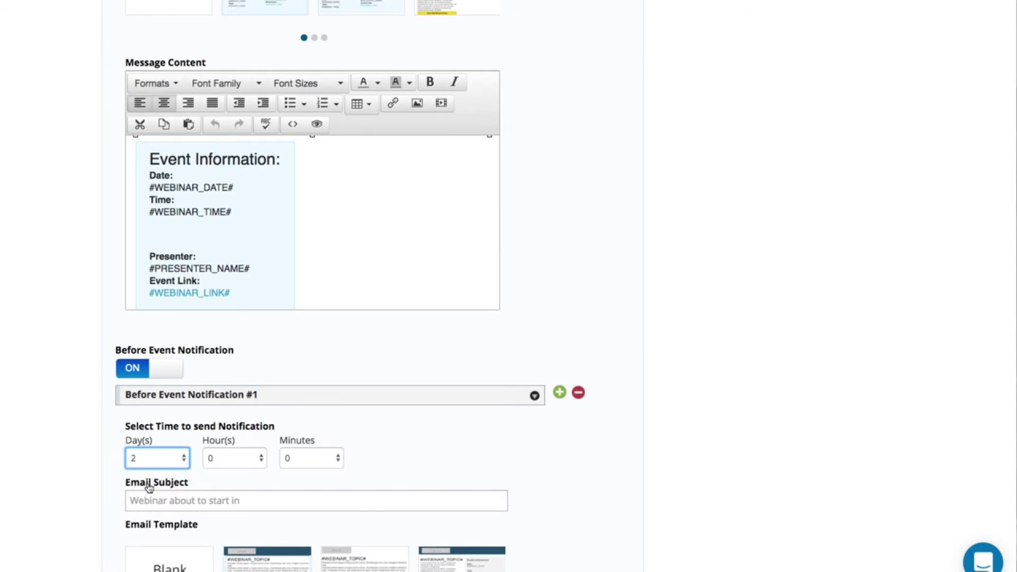
{"action": "left_click", "coordinate": [148, 493]}
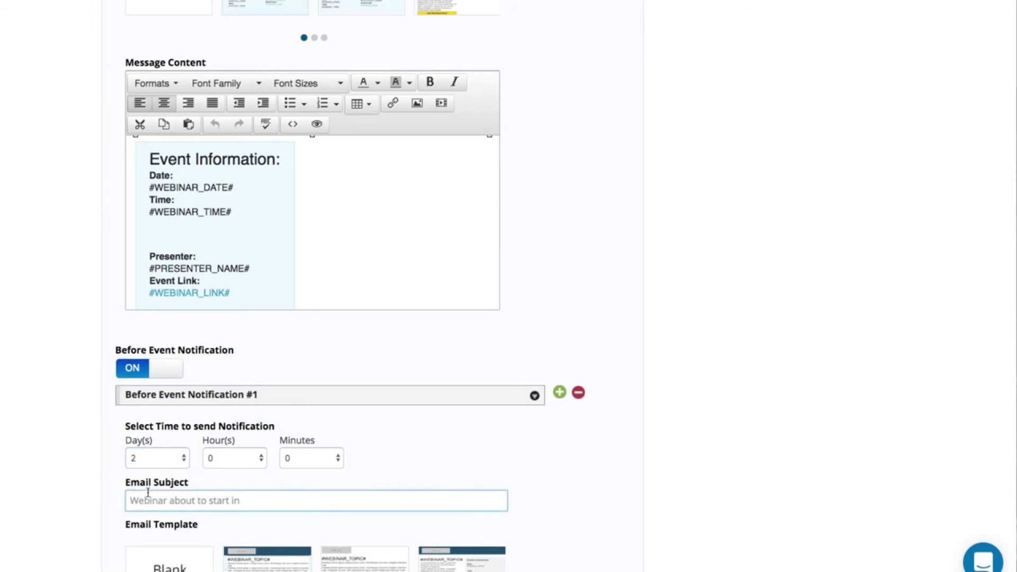
{"action": "type", "text": "your eve"}
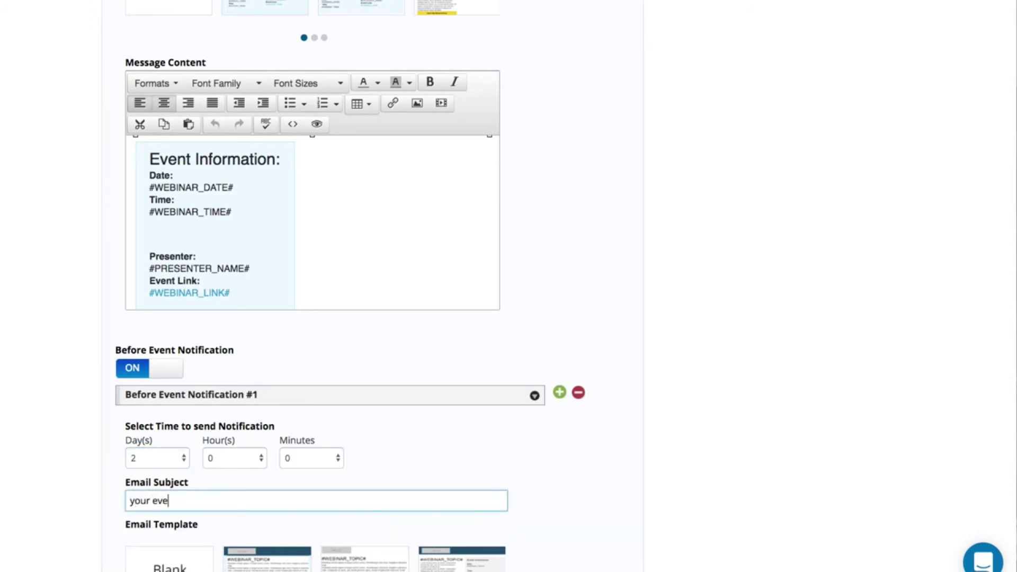
{"action": "type", "text": "nt starts in 2 days..."}
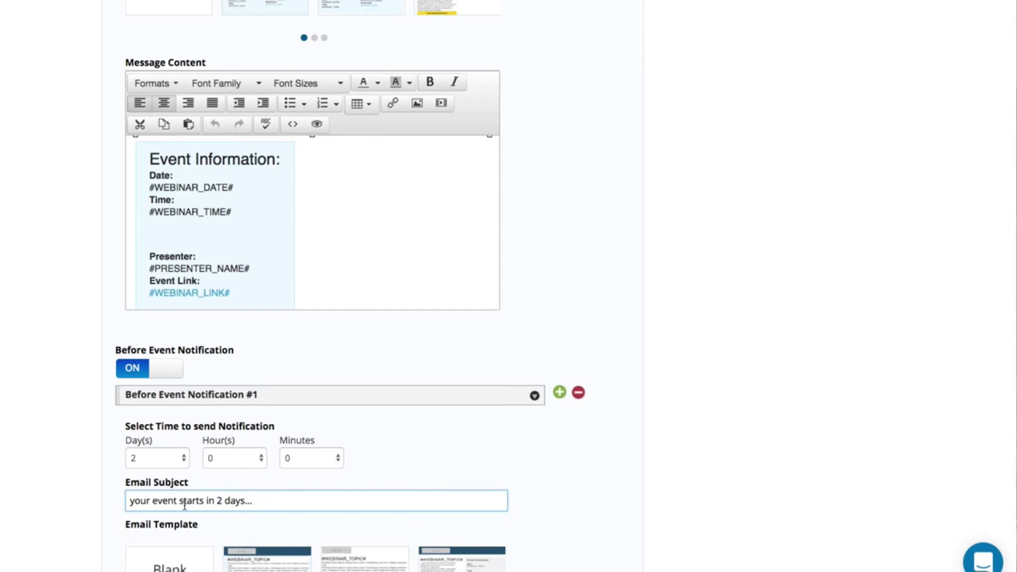
{"action": "scroll", "coordinate": [184, 506], "scroll_direction": "down", "scroll_amount": 5}
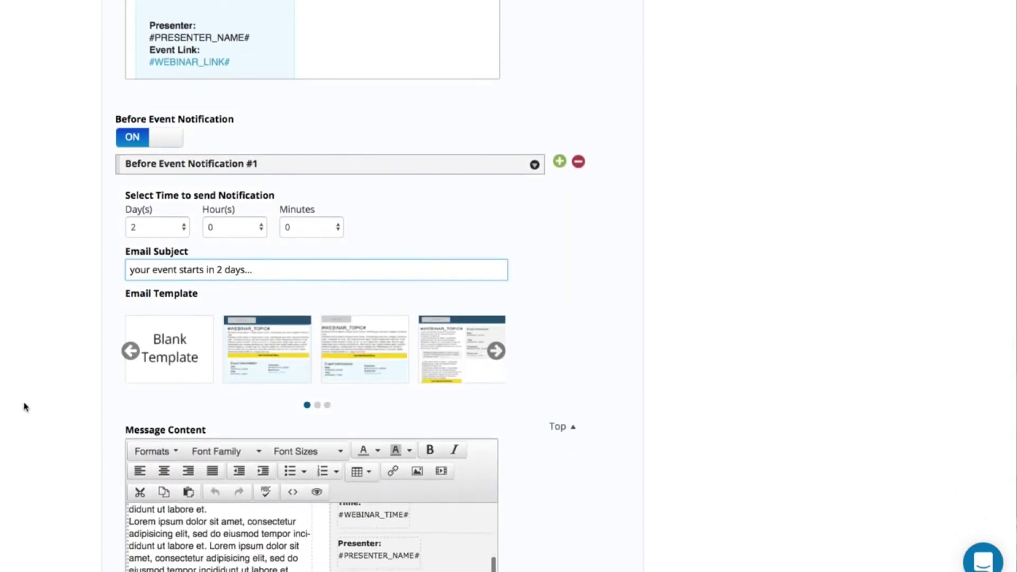
{"action": "scroll", "coordinate": [25, 403], "scroll_direction": "down", "scroll_amount": 4}
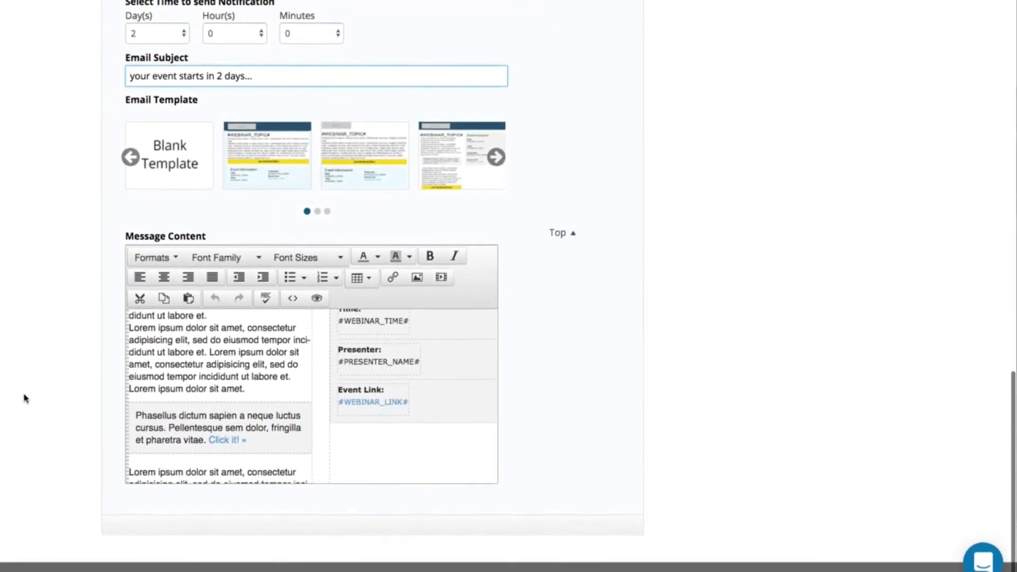
{"action": "scroll", "coordinate": [25, 398], "scroll_direction": "up", "scroll_amount": 8}
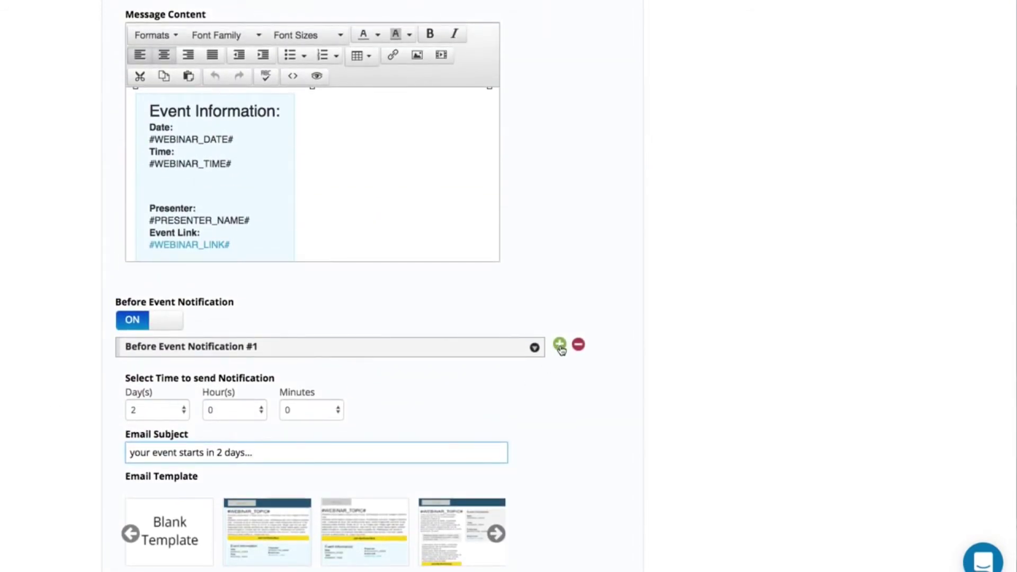
- Add before-event Notification #2 sent 1 day before the event
{"action": "left_click", "coordinate": [560, 345]}
{"action": "scroll", "coordinate": [468, 417], "scroll_direction": "down", "scroll_amount": 9}
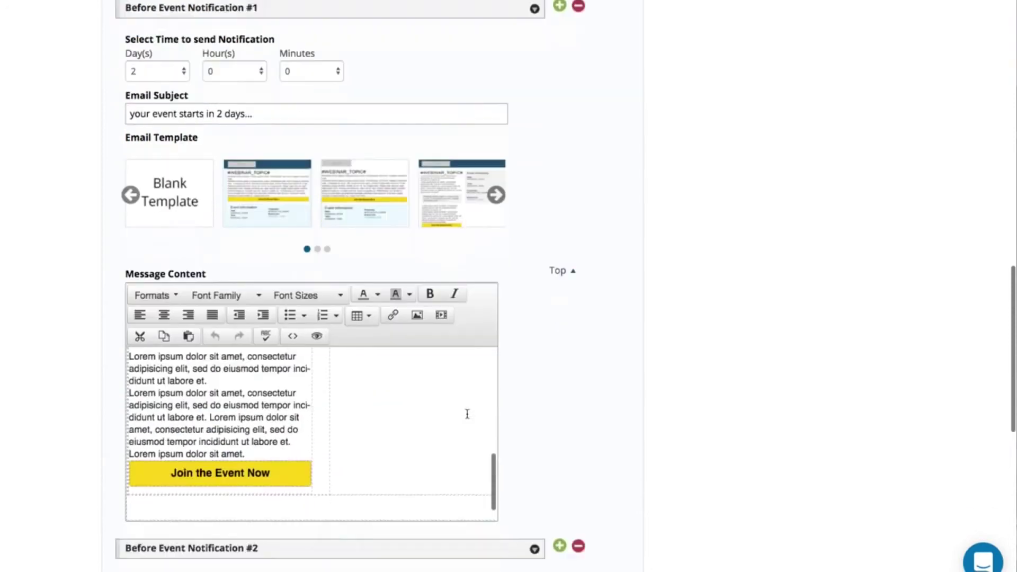
{"action": "scroll", "coordinate": [362, 411], "scroll_direction": "down", "scroll_amount": 4}
{"action": "left_click", "coordinate": [148, 339]}
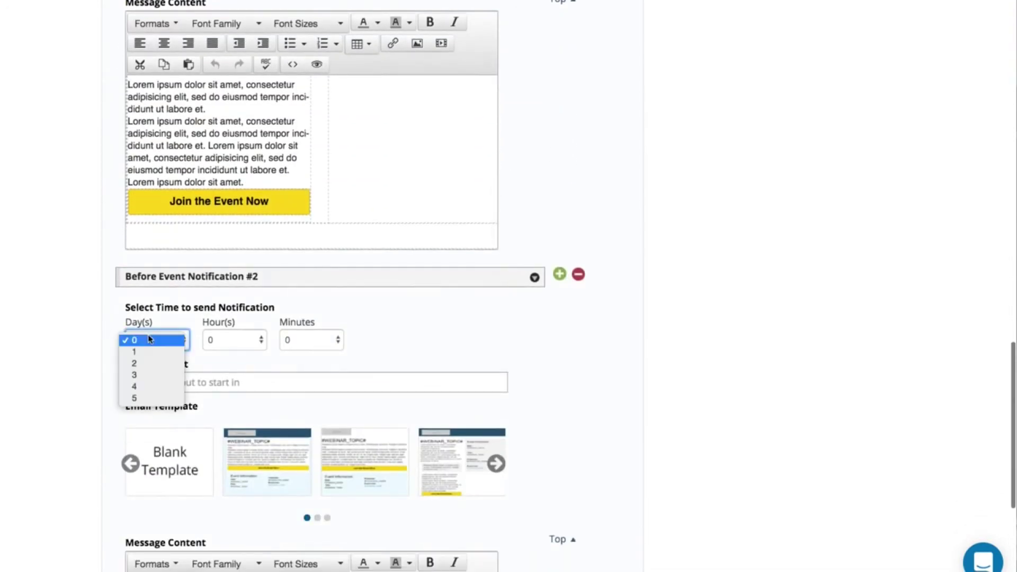
{"action": "left_click", "coordinate": [149, 351]}
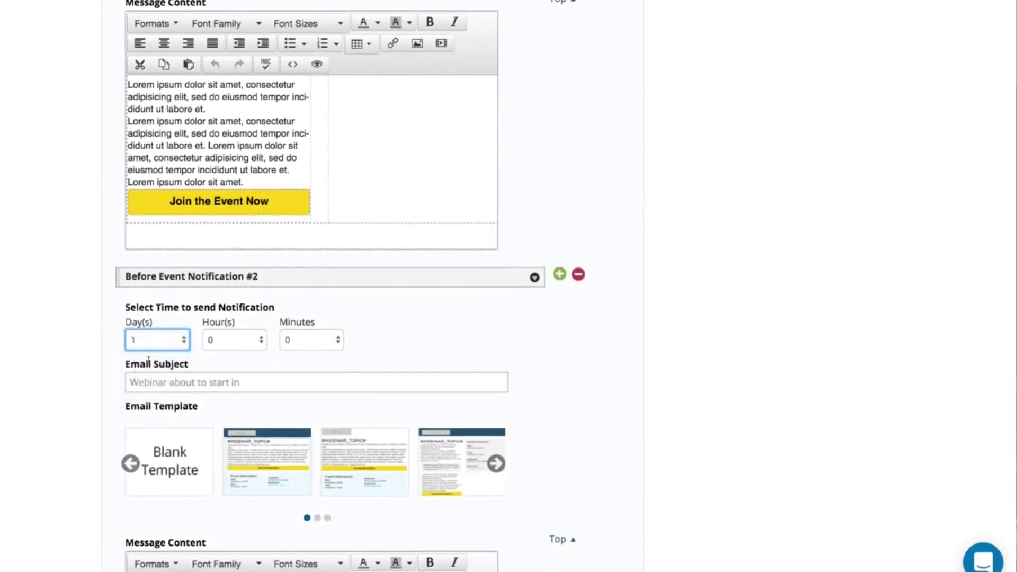
- Add Notification #3: subject '1 hour before the event starts', 1 hour ahead, Blank Template
{"action": "left_click", "coordinate": [559, 275]}
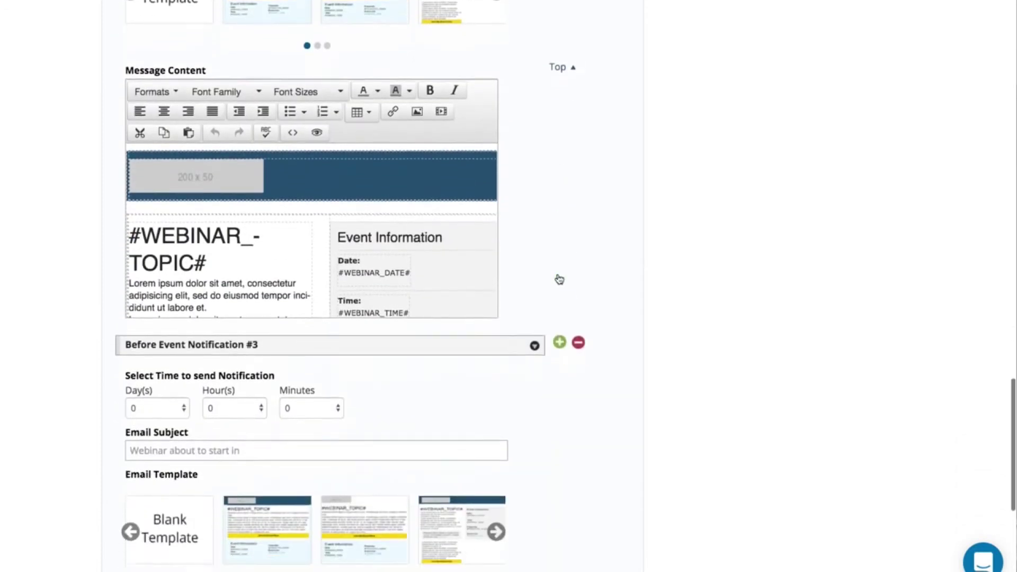
{"action": "left_click", "coordinate": [223, 294]}
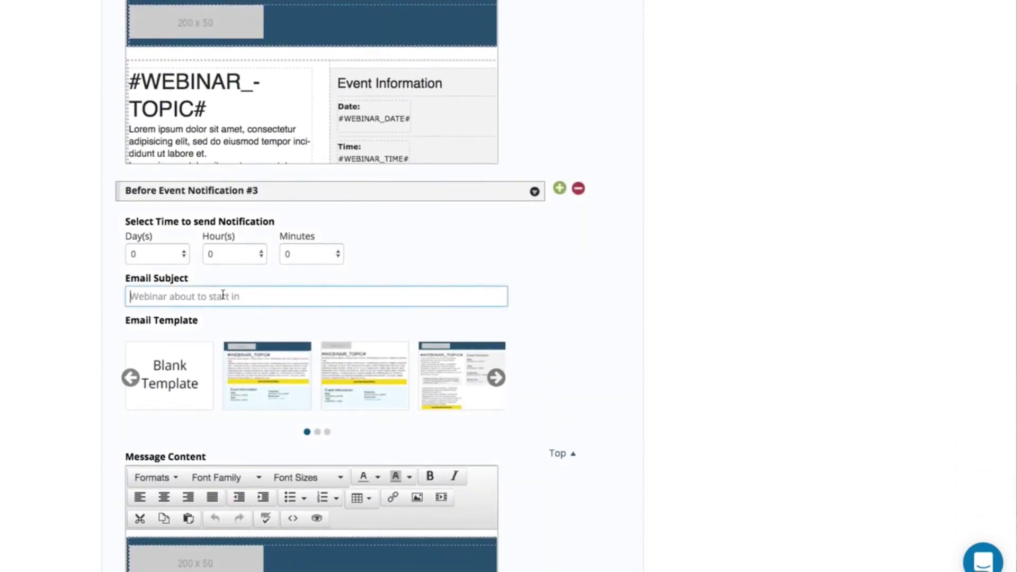
{"action": "type", "text": "1 hour "}
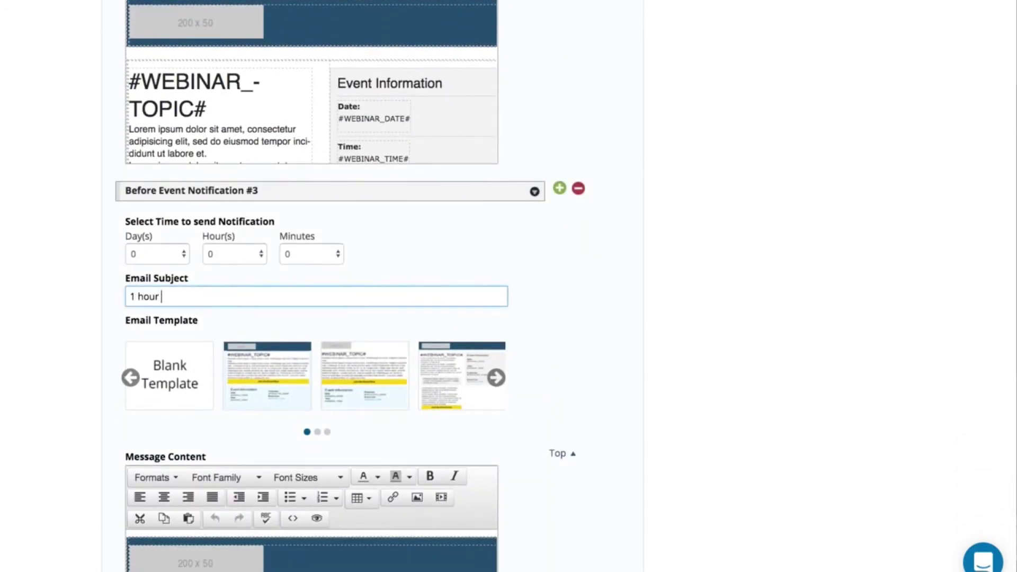
{"action": "type", "text": "before the event stars"}
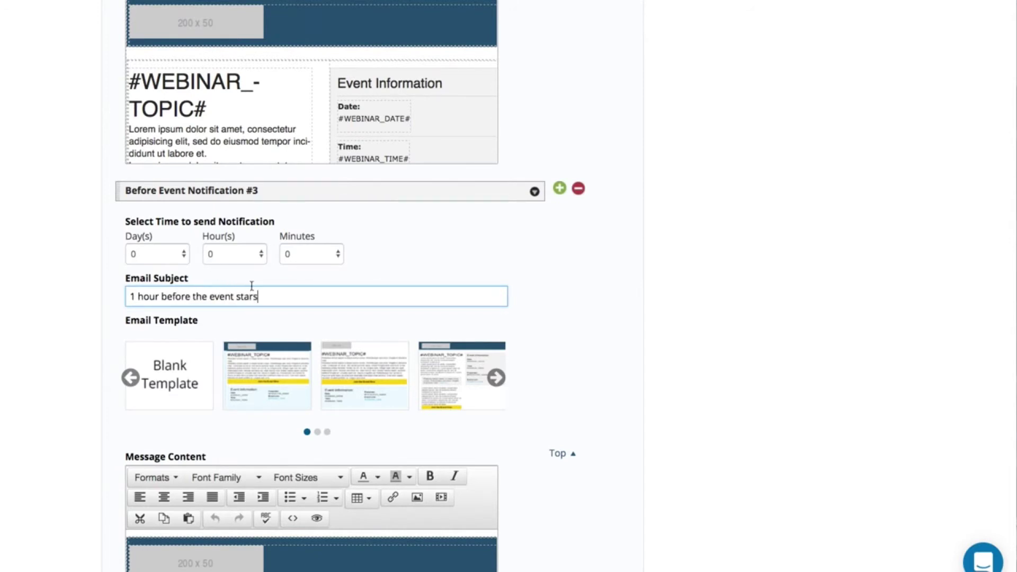
{"action": "key", "text": "BackSpace"}
{"action": "left_click", "coordinate": [218, 258]}
{"action": "left_click", "coordinate": [215, 266]}
{"action": "scroll", "coordinate": [184, 467], "scroll_direction": "down", "scroll_amount": 5}
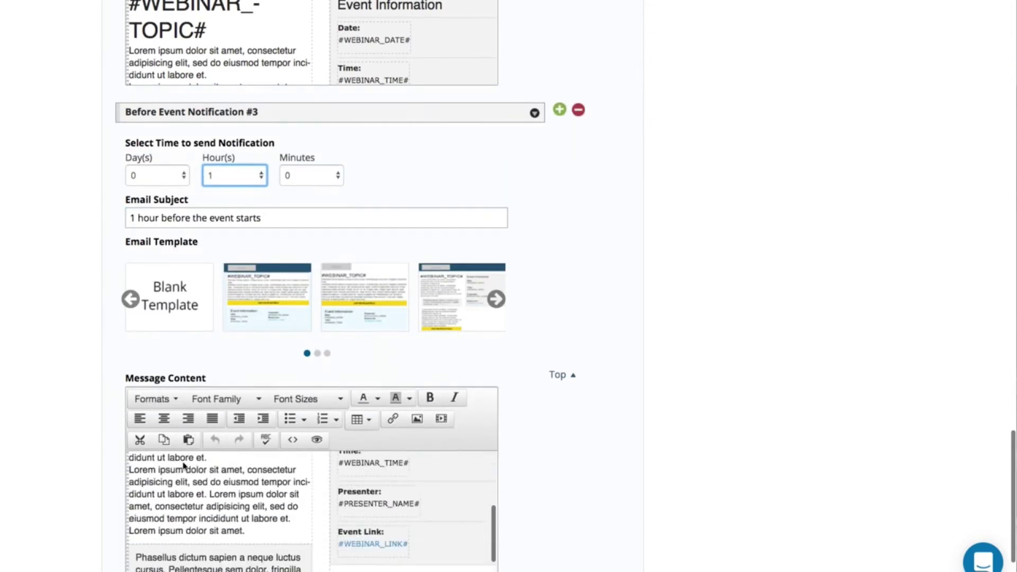
{"action": "left_click", "coordinate": [171, 306]}
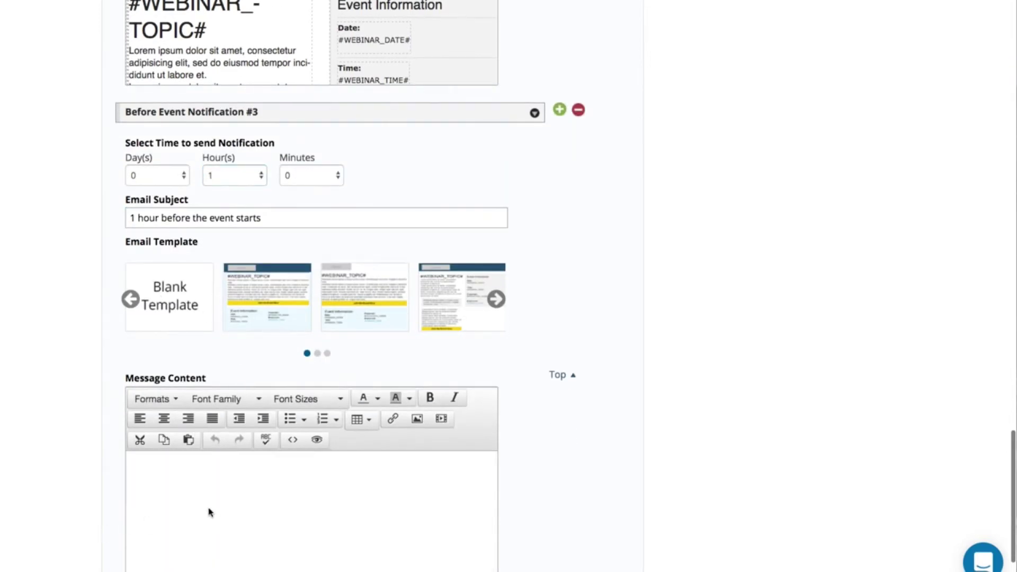
{"action": "scroll", "coordinate": [453, 392], "scroll_direction": "up", "scroll_amount": 5}
{"action": "scroll", "coordinate": [748, 166], "scroll_direction": "up", "scroll_amount": 20}
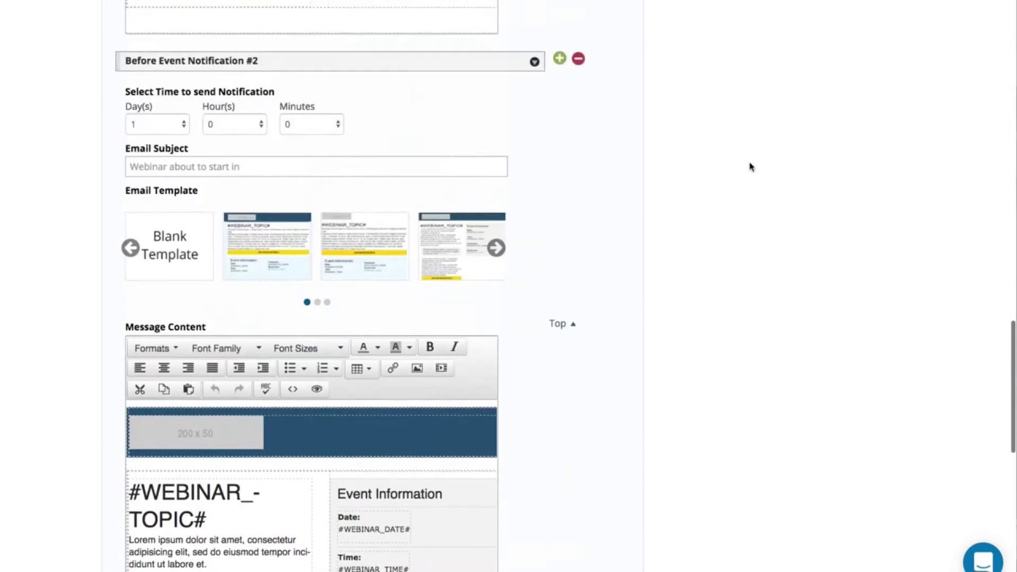
{"action": "scroll", "coordinate": [761, 162], "scroll_direction": "down", "scroll_amount": 1}
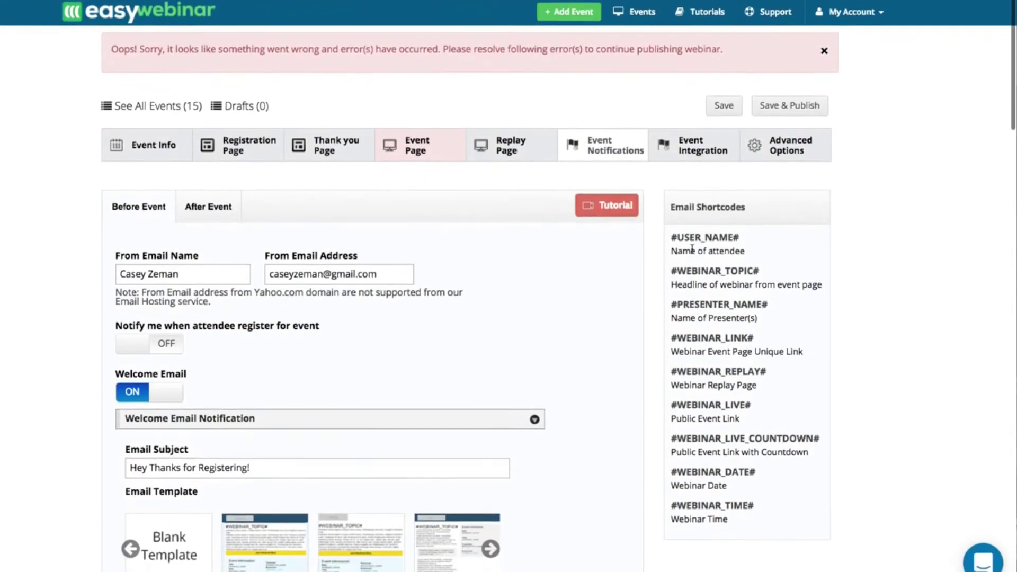
- Select the USER_NAME shortcode, then switch on After Event email notifications
{"action": "left_click_drag", "start_coordinate": [680, 237], "coordinate": [761, 243]}
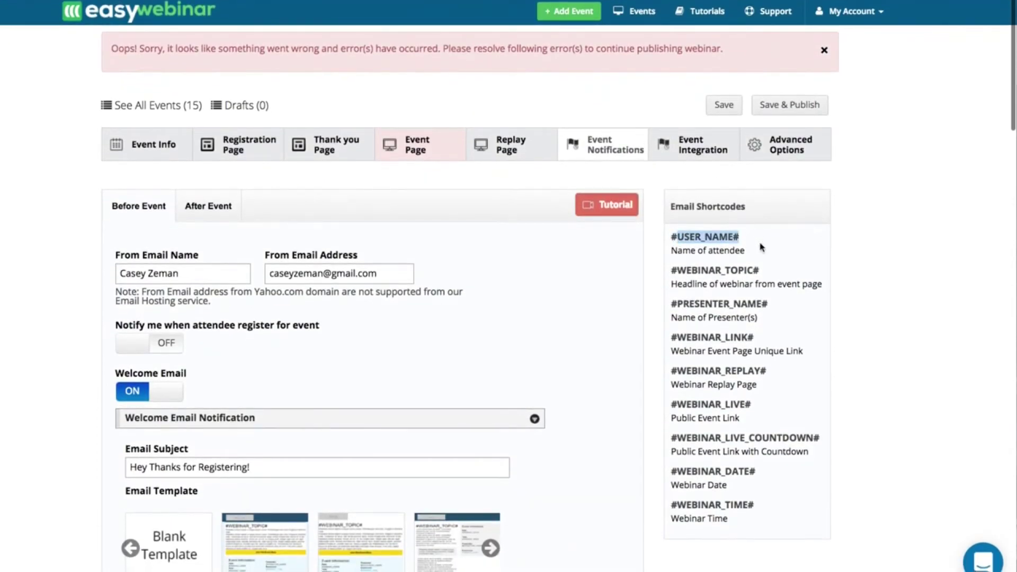
{"action": "left_click", "coordinate": [712, 274]}
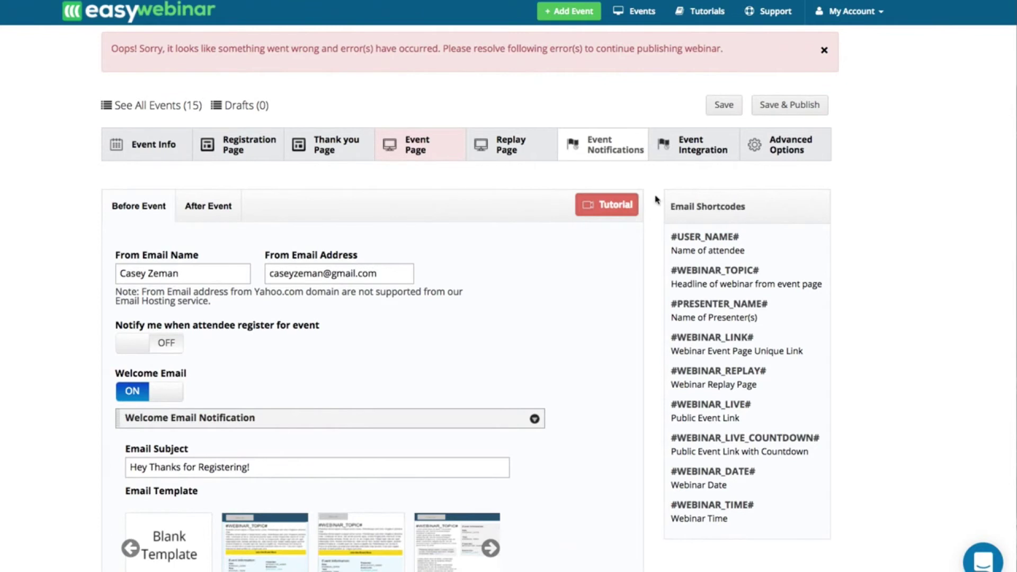
{"action": "left_click", "coordinate": [203, 213]}
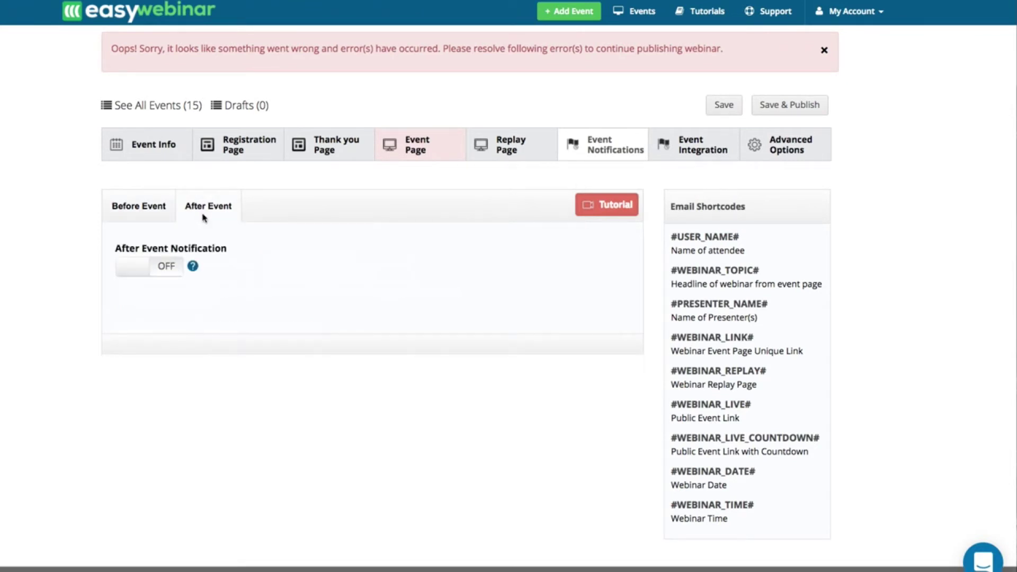
{"action": "left_click", "coordinate": [136, 272]}
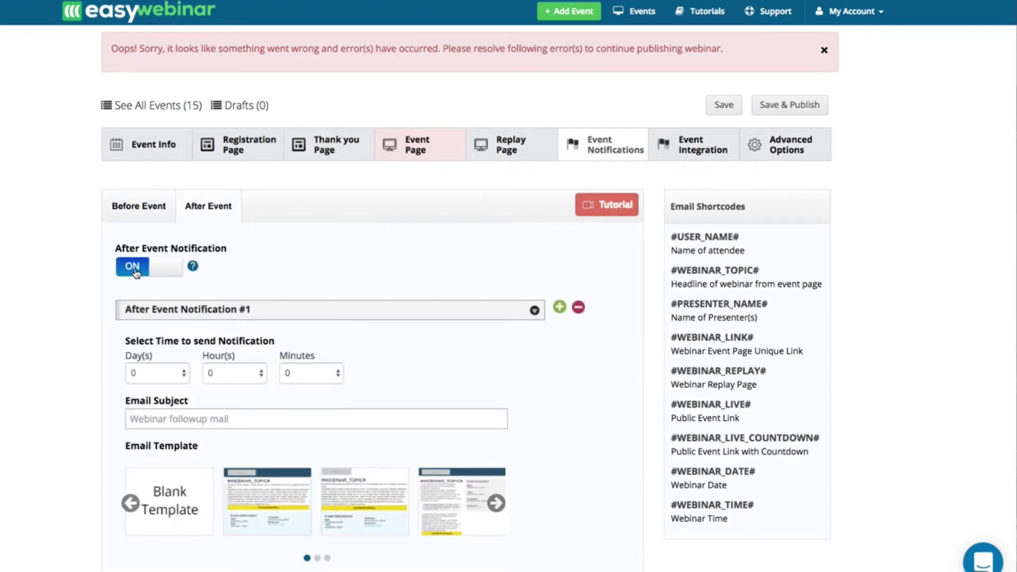
{"action": "scroll", "coordinate": [188, 384], "scroll_direction": "down", "scroll_amount": 4}
{"action": "scroll", "coordinate": [125, 388], "scroll_direction": "down", "scroll_amount": 10}
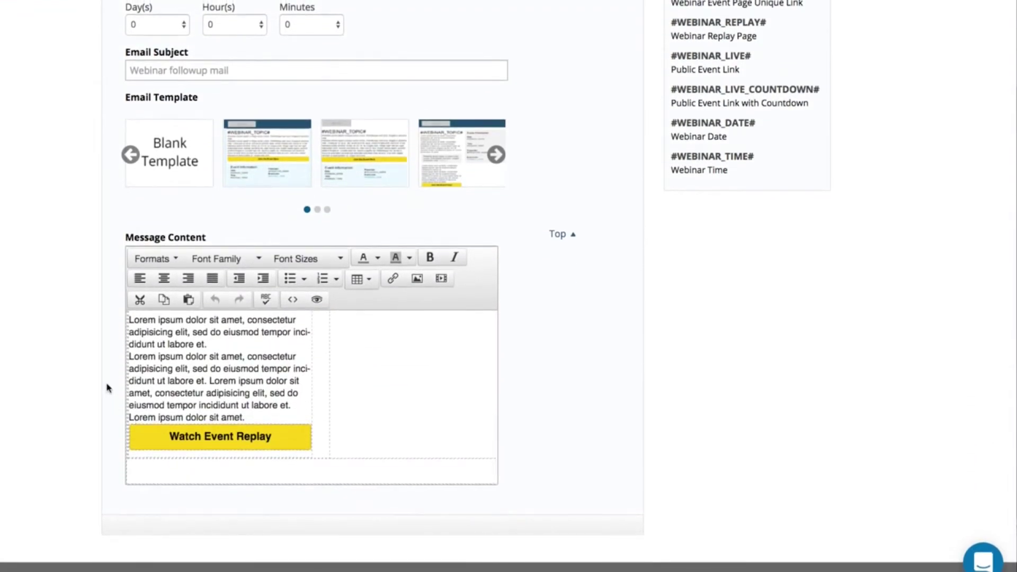
{"action": "scroll", "coordinate": [107, 388], "scroll_direction": "up", "scroll_amount": 4}
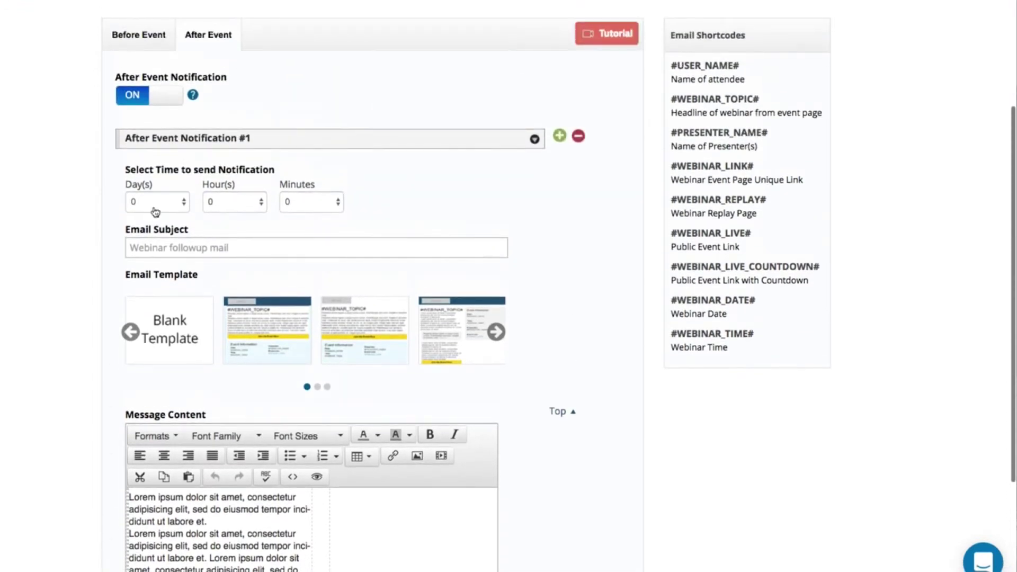
- Send after-event email #1 4 hours later, subject 'The replay is up but only for a short period of time!'
{"action": "left_click", "coordinate": [229, 205]}
{"action": "left_click", "coordinate": [216, 249]}
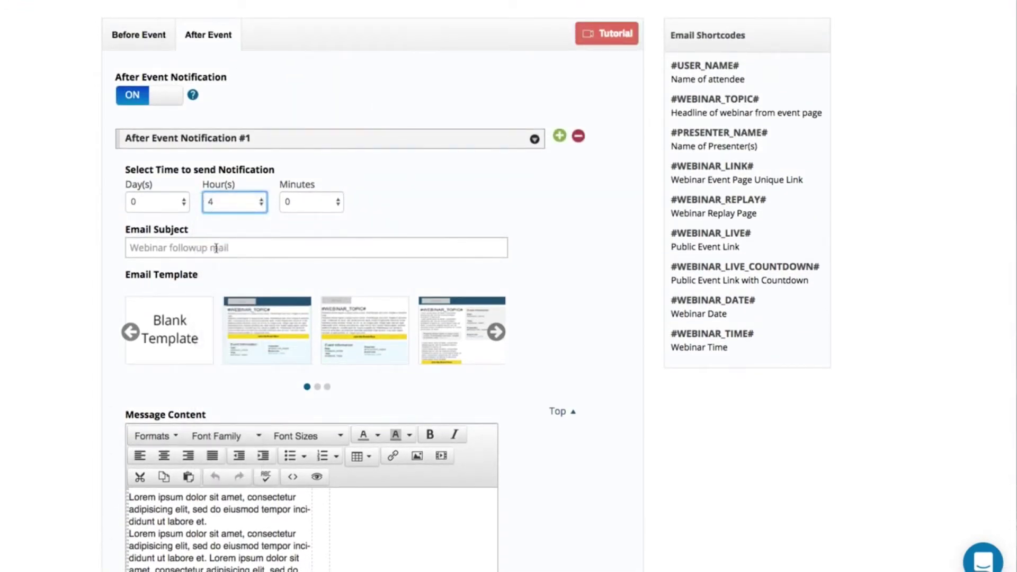
{"action": "left_click", "coordinate": [204, 247]}
{"action": "type", "text": "The repay"}
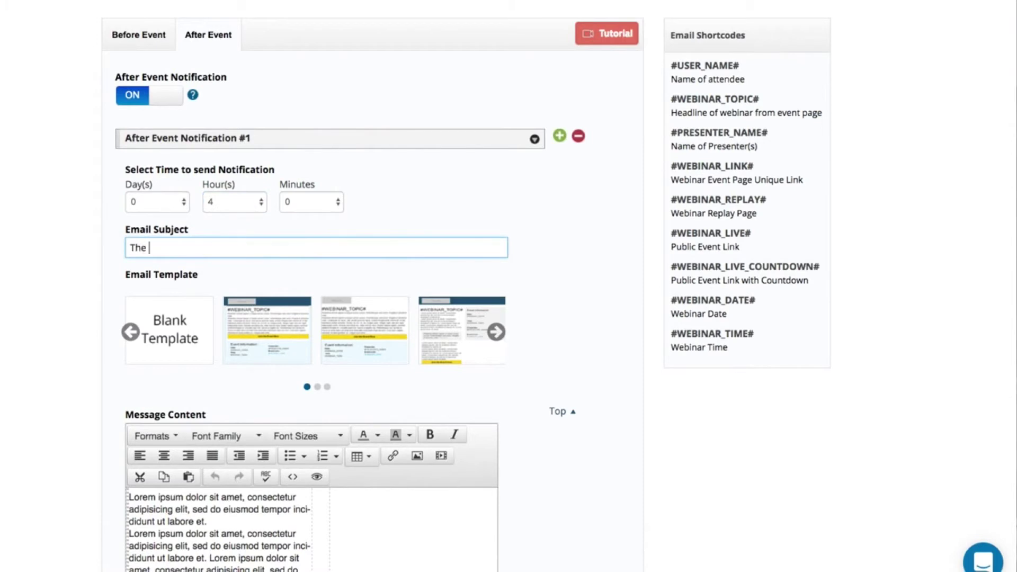
{"action": "key", "text": "BackSpace"}
{"action": "key", "text": "BackSpace"}
{"action": "type", "text": "lay is up f"}
{"action": "key", "text": "BackSpace"}
{"action": "type", "text": "but only "}
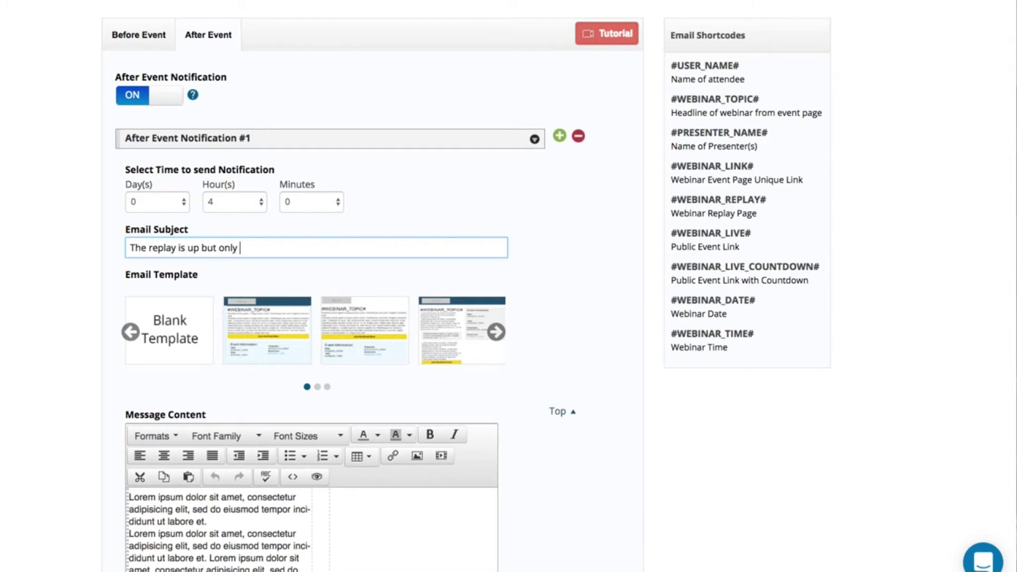
{"action": "type", "text": "for a short period of time!"}
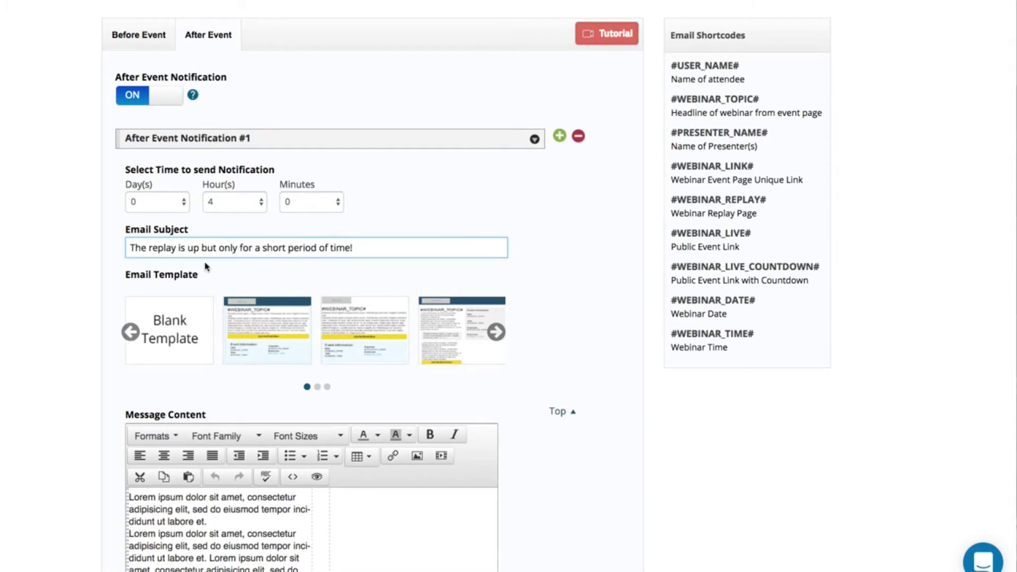
{"action": "scroll", "coordinate": [205, 267], "scroll_direction": "down", "scroll_amount": 4}
{"action": "scroll", "coordinate": [402, 170], "scroll_direction": "up", "scroll_amount": 4}
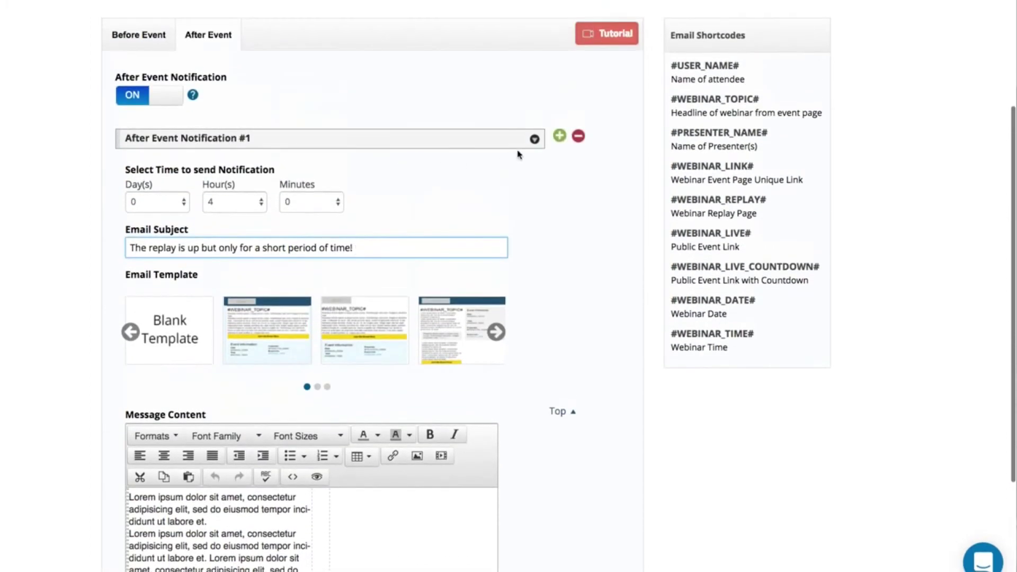
{"action": "left_click", "coordinate": [559, 136]}
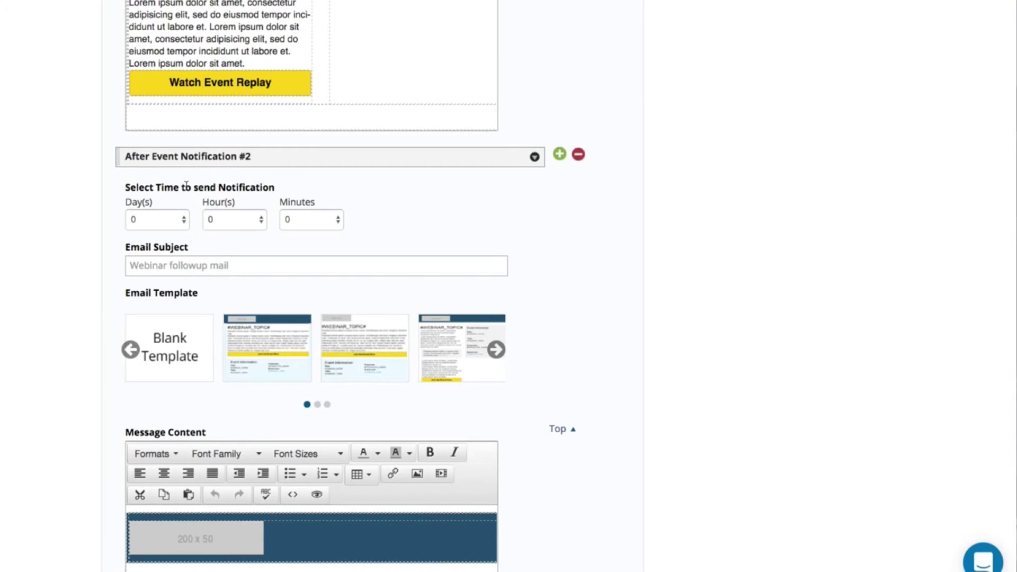
- Set after-event Notification #2 to 16 hours after, subject 'The replay expires in 2 days'
{"action": "scroll", "coordinate": [187, 184], "scroll_direction": "up", "scroll_amount": 5}
{"action": "scroll", "coordinate": [186, 190], "scroll_direction": "down", "scroll_amount": 5}
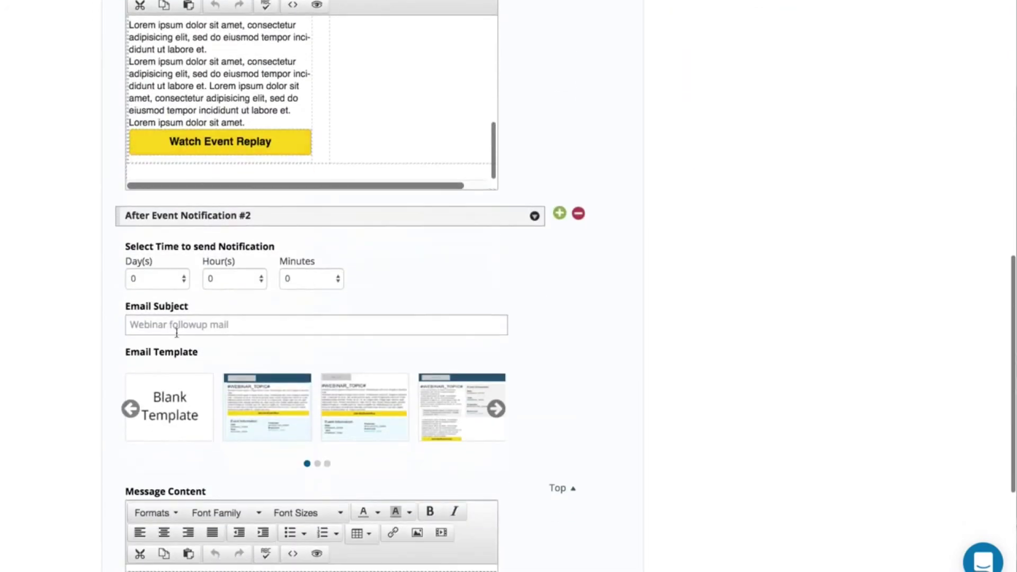
{"action": "left_click", "coordinate": [224, 287]}
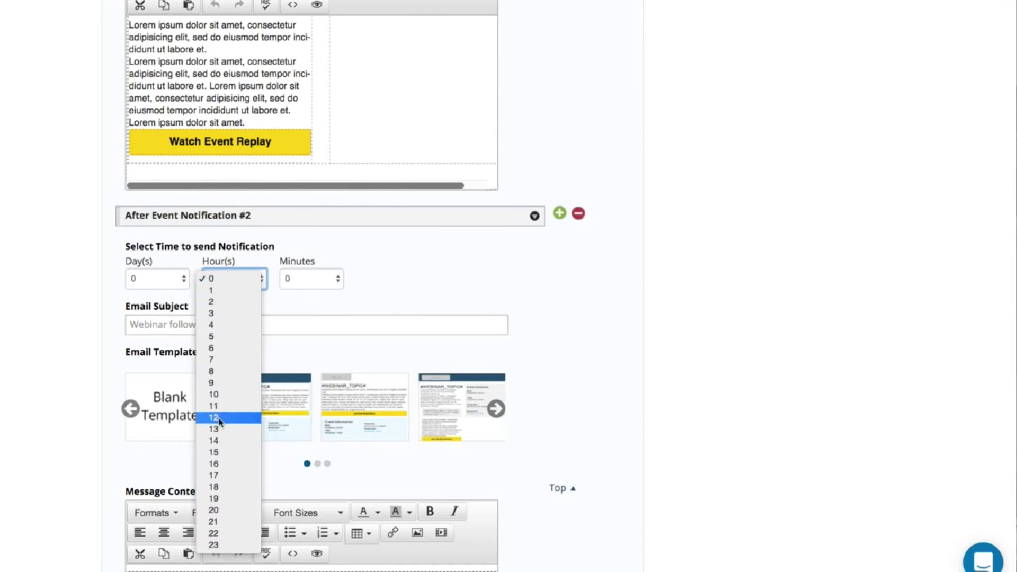
{"action": "left_click", "coordinate": [217, 464]}
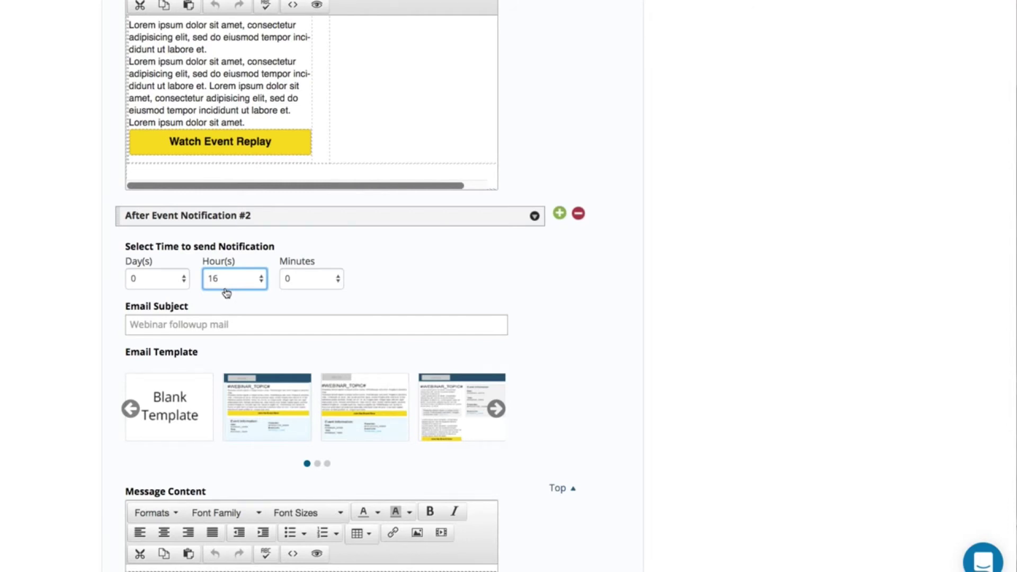
{"action": "left_click", "coordinate": [196, 318]}
{"action": "type", "text": "T"}
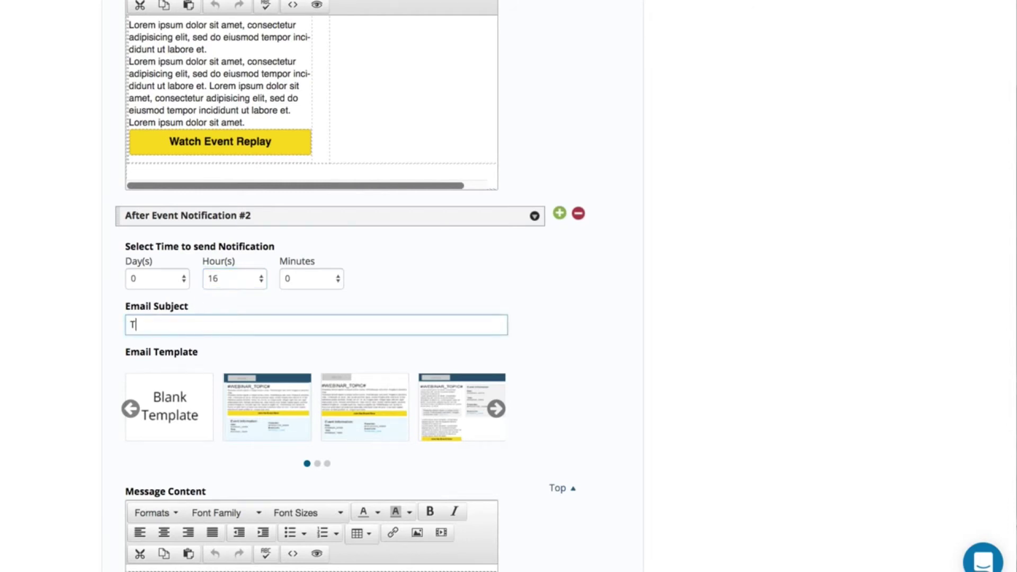
{"action": "type", "text": "he replay expires in 2 days"}
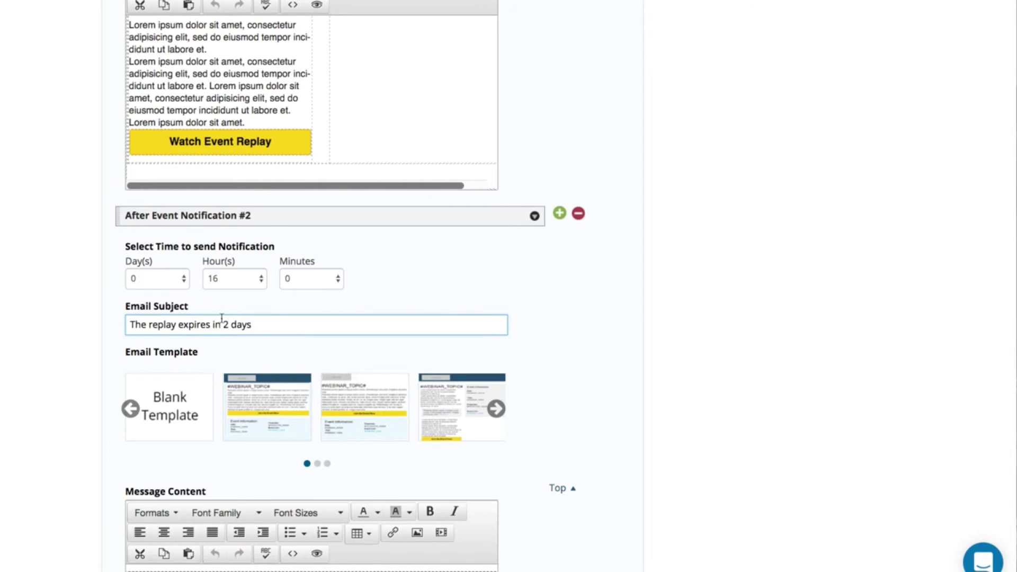
{"action": "scroll", "coordinate": [87, 399], "scroll_direction": "down", "scroll_amount": 4}
{"action": "scroll", "coordinate": [74, 410], "scroll_direction": "down", "scroll_amount": 1}
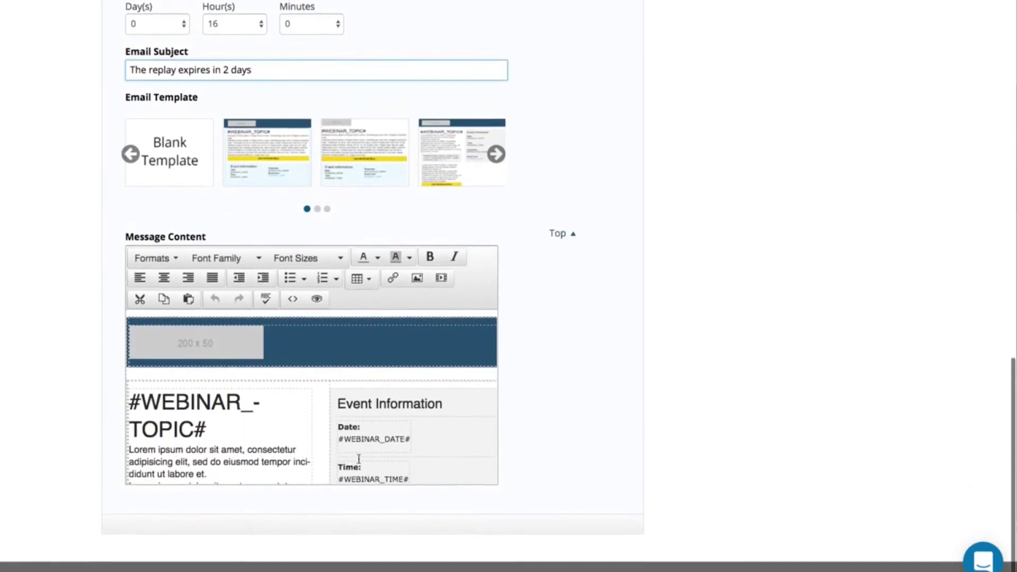
{"action": "scroll", "coordinate": [349, 556], "scroll_direction": "up", "scroll_amount": 3}
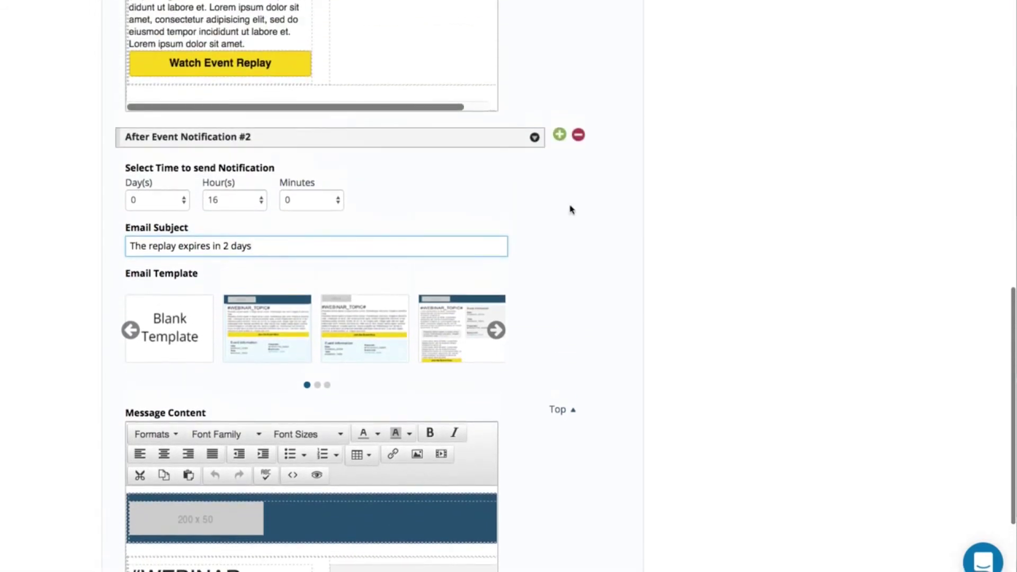
- Add a third after-event email set to send 1 day 16 hours later
{"action": "left_click", "coordinate": [558, 136]}
{"action": "scroll", "coordinate": [396, 329], "scroll_direction": "down", "scroll_amount": 5}
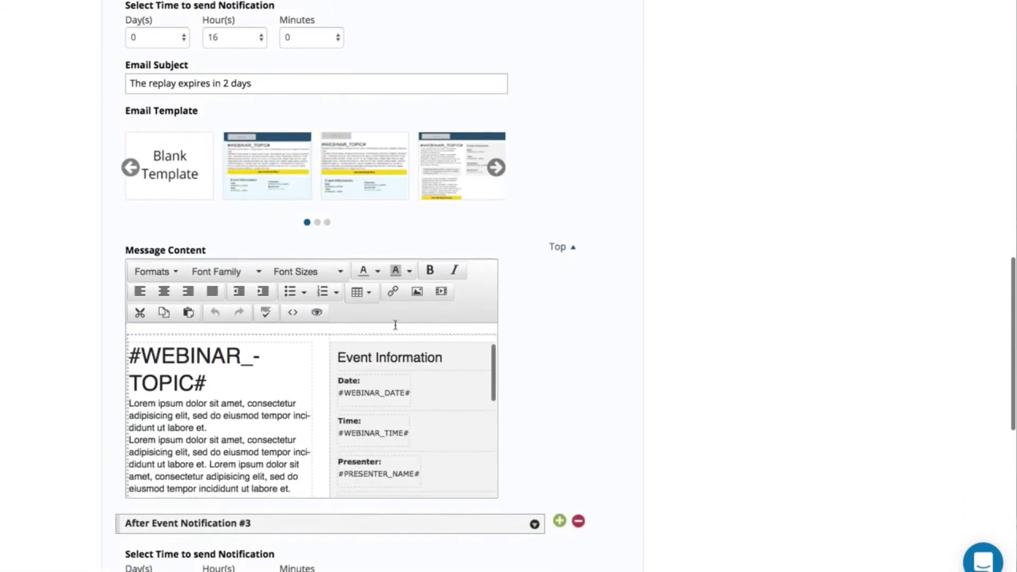
{"action": "scroll", "coordinate": [206, 500], "scroll_direction": "down", "scroll_amount": 3}
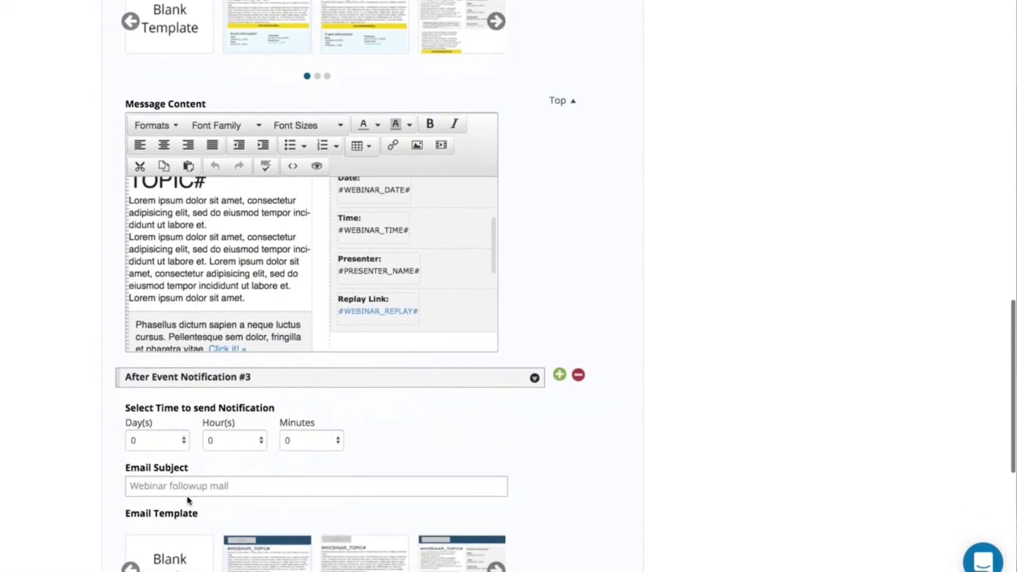
{"action": "left_click", "coordinate": [156, 440]}
{"action": "left_click", "coordinate": [140, 448]}
{"action": "left_click", "coordinate": [247, 445]}
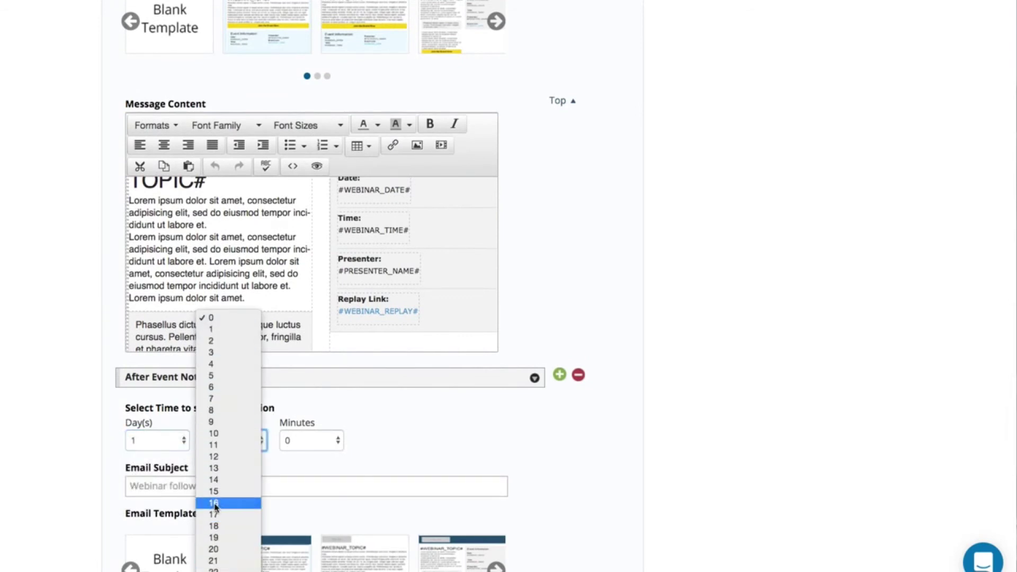
{"action": "left_click", "coordinate": [214, 503]}
- Give the third email the subject '1 day before the replay expires...'
{"action": "left_click", "coordinate": [193, 483]}
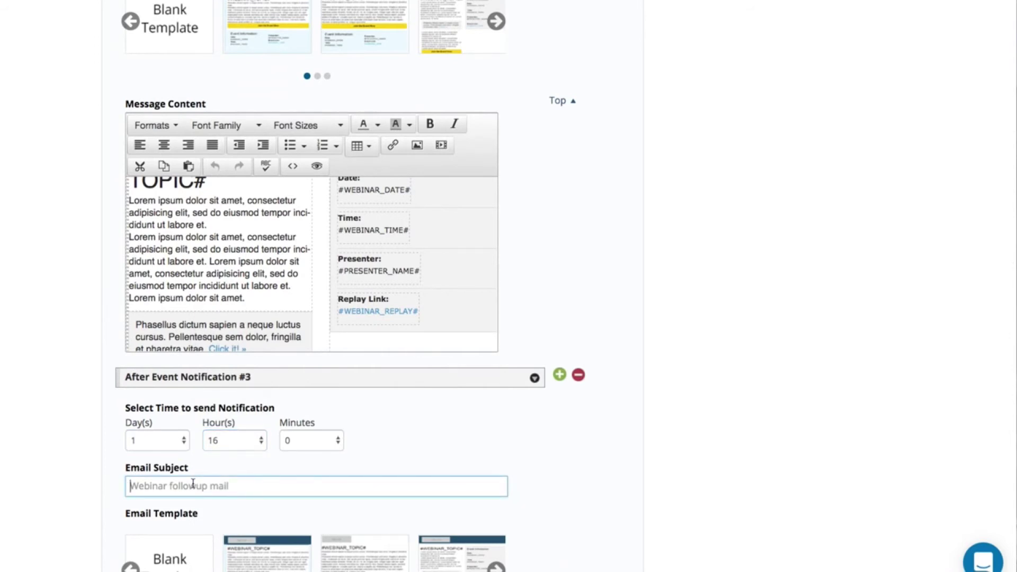
{"action": "type", "text": "1 da"}
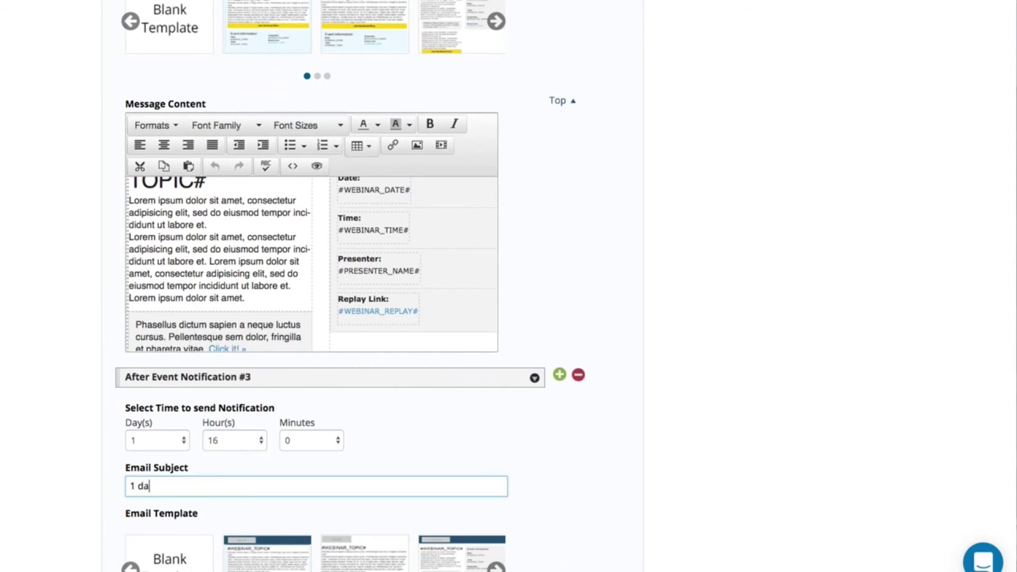
{"action": "type", "text": "y before the replay expri"}
{"action": "key", "text": "BackSpace"}
{"action": "key", "text": "BackSpace"}
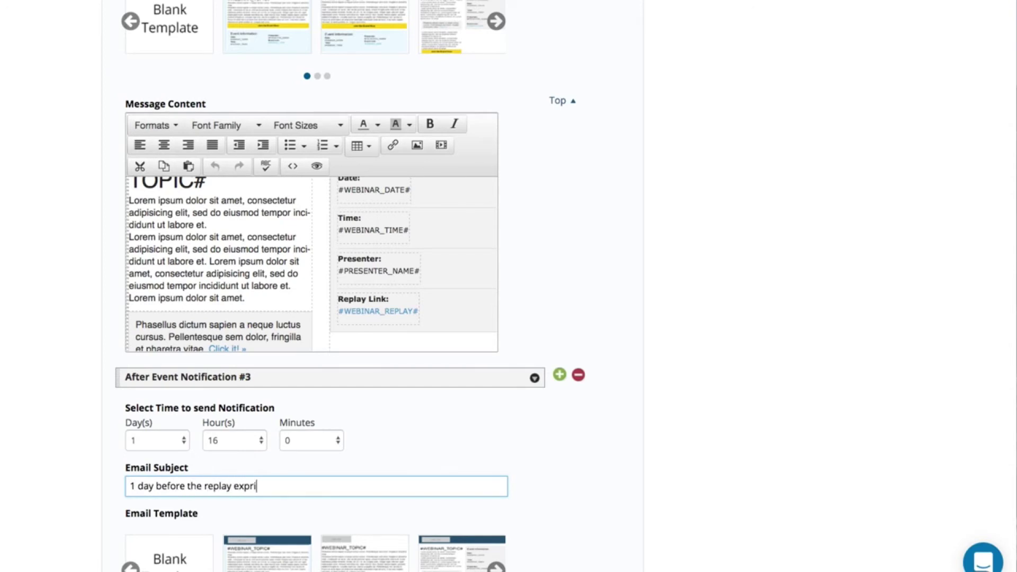
{"action": "type", "text": "ires..."}
- Go to Event Integration and open the list of autoresponder services
{"action": "scroll", "coordinate": [211, 472], "scroll_direction": "down", "scroll_amount": 5}
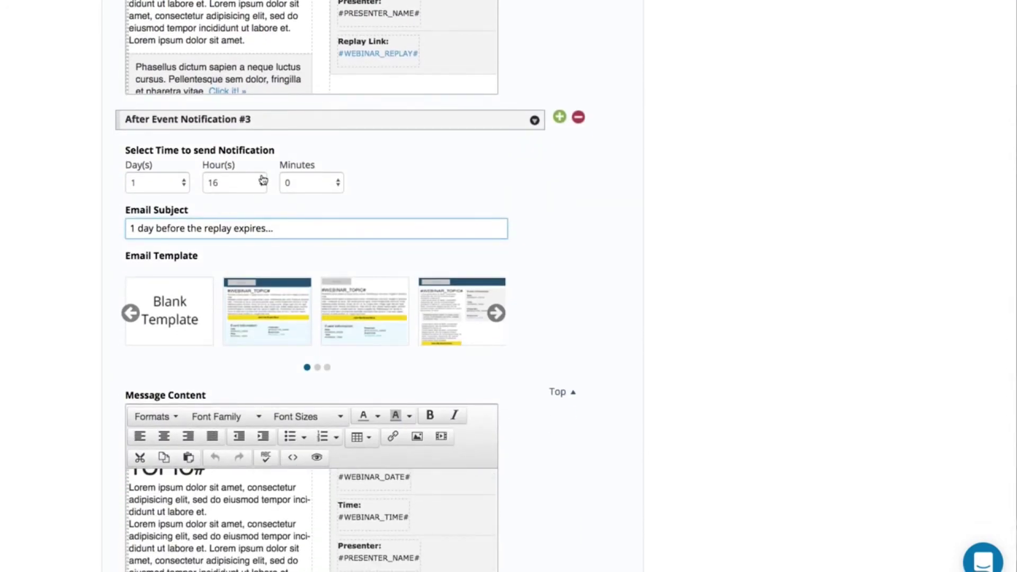
{"action": "scroll", "coordinate": [261, 177], "scroll_direction": "up", "scroll_amount": 20}
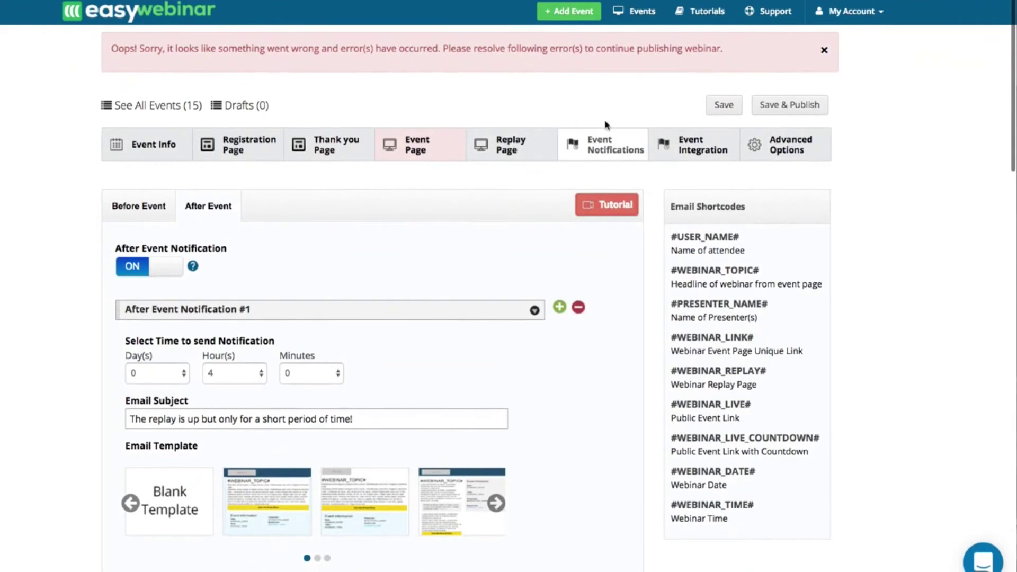
{"action": "left_click", "coordinate": [700, 144]}
{"action": "left_click", "coordinate": [216, 269]}
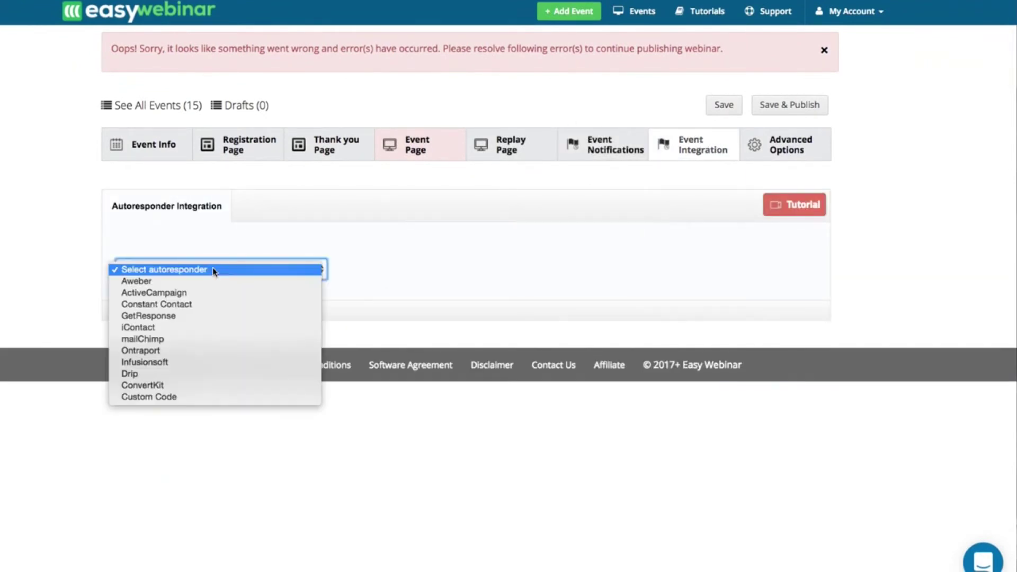
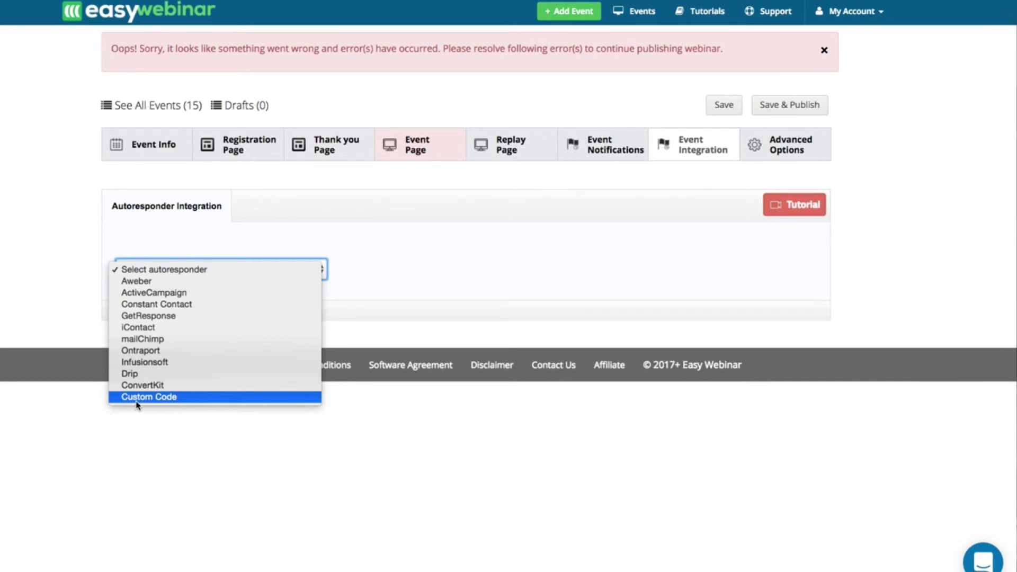
- Choose Infusionsoft and apply tags 'June 2017 - registered', 'June 2017 - showed' and 'June 2017 - No show'
{"action": "left_click", "coordinate": [141, 363]}
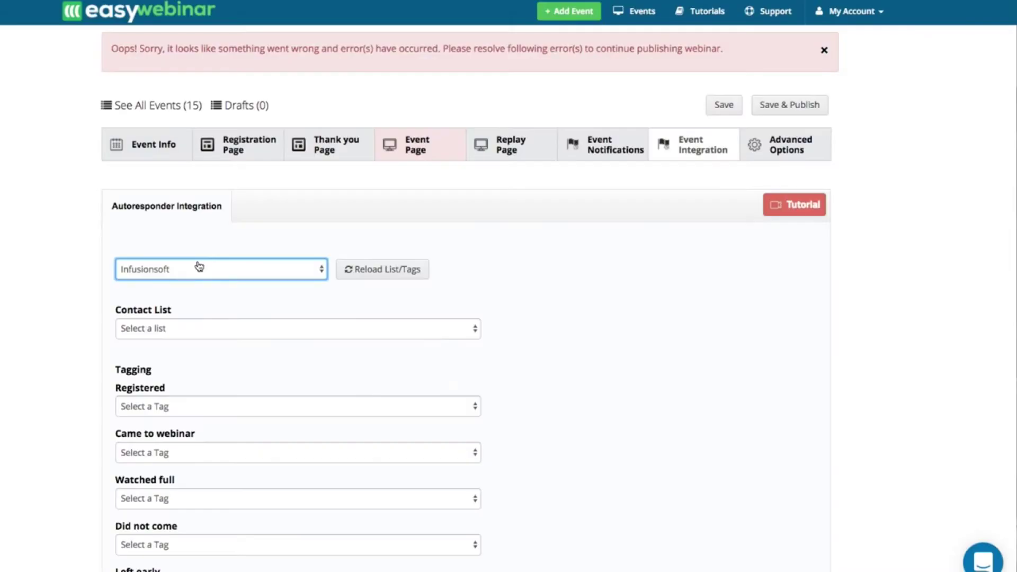
{"action": "scroll", "coordinate": [175, 368], "scroll_direction": "down", "scroll_amount": 1}
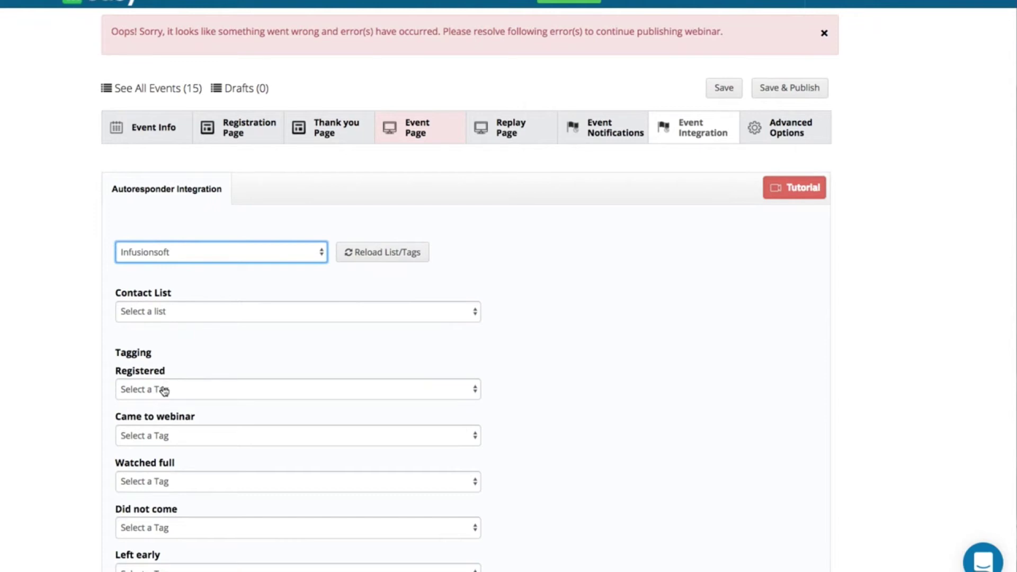
{"action": "left_click", "coordinate": [164, 391]}
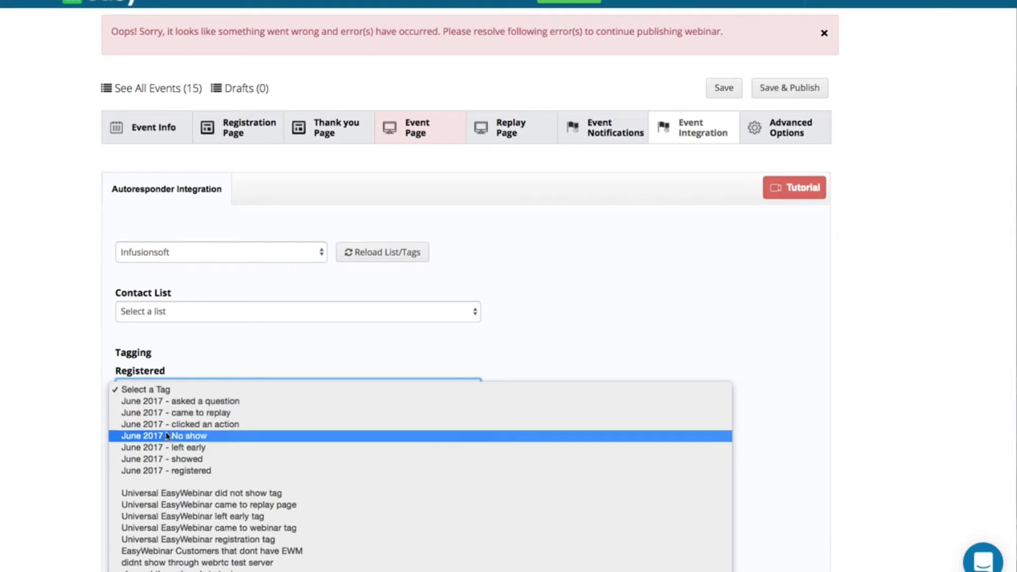
{"action": "left_click", "coordinate": [166, 469]}
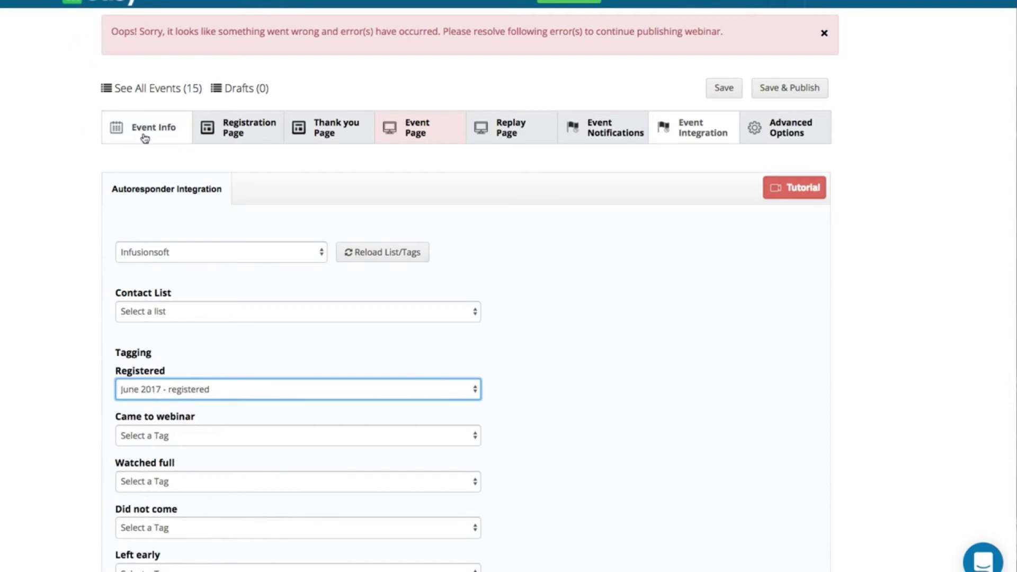
{"action": "left_click", "coordinate": [148, 434]}
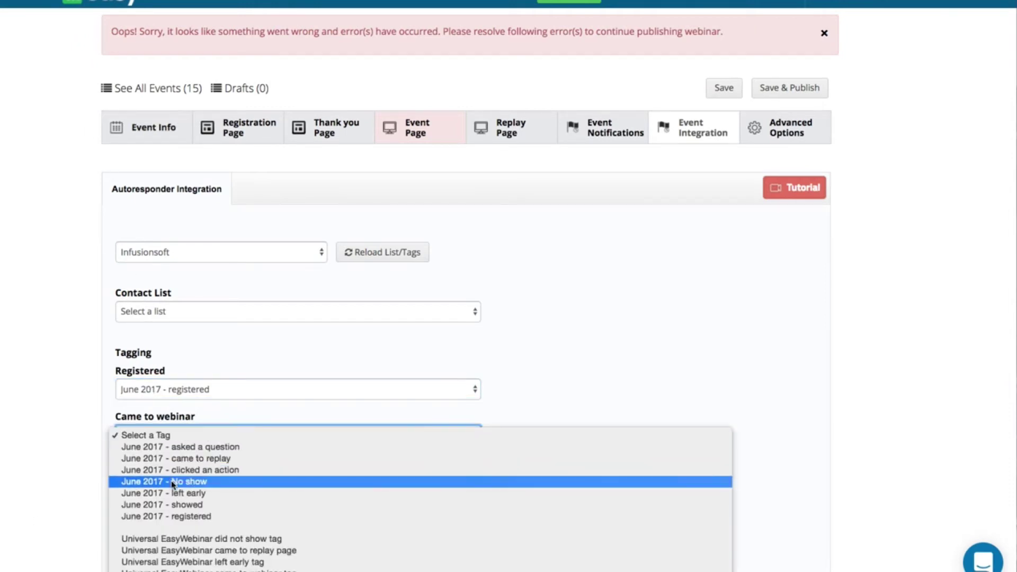
{"action": "left_click", "coordinate": [174, 505]}
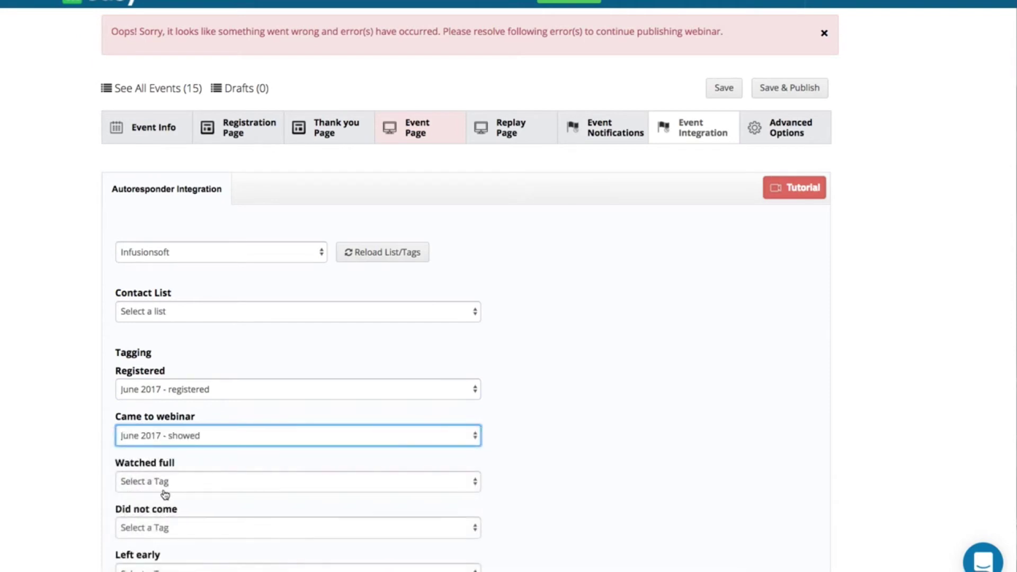
{"action": "left_click", "coordinate": [153, 531]}
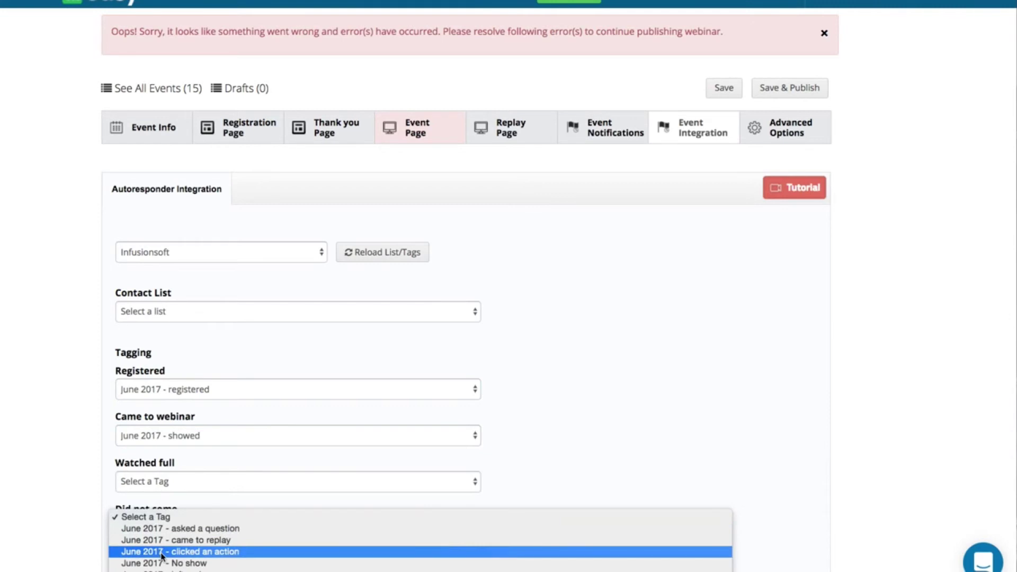
{"action": "left_click", "coordinate": [162, 563]}
{"action": "scroll", "coordinate": [87, 526], "scroll_direction": "down", "scroll_amount": 3}
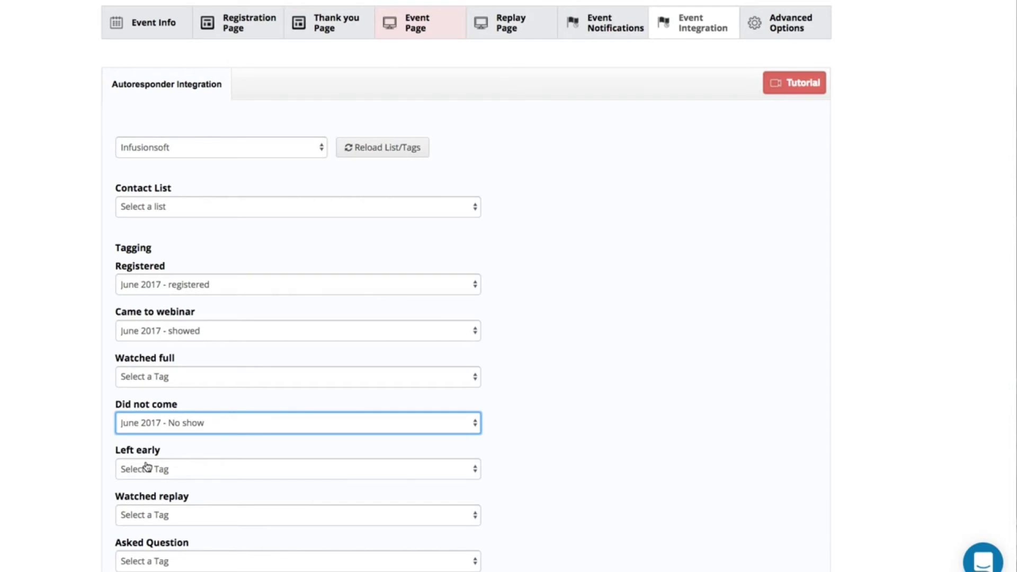
{"action": "scroll", "coordinate": [147, 466], "scroll_direction": "down", "scroll_amount": 2}
{"action": "scroll", "coordinate": [179, 458], "scroll_direction": "up", "scroll_amount": 5}
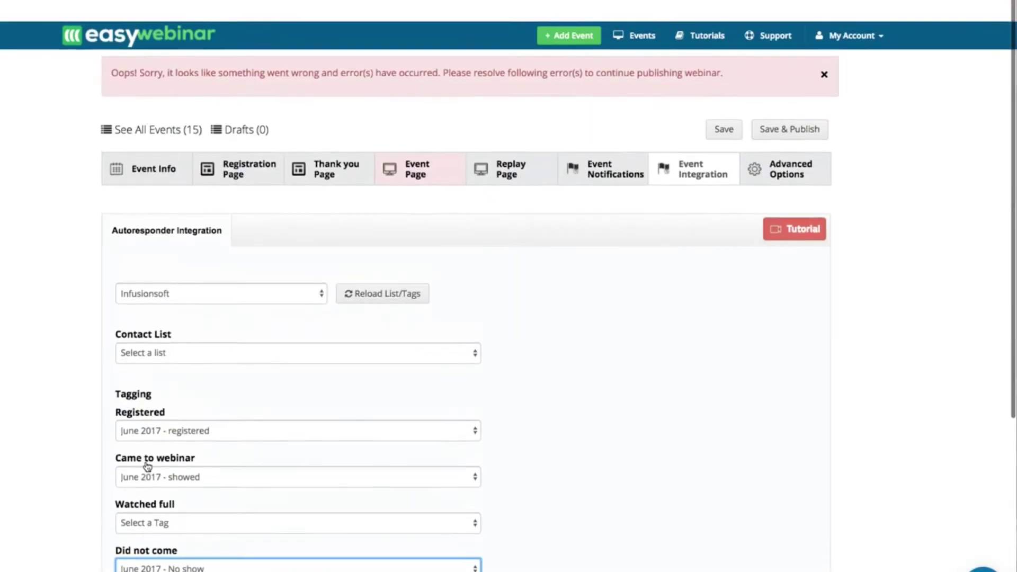
- Show the Advanced Options SEO Settings with empty browser title, meta keywords and meta description
{"action": "left_click", "coordinate": [789, 150]}
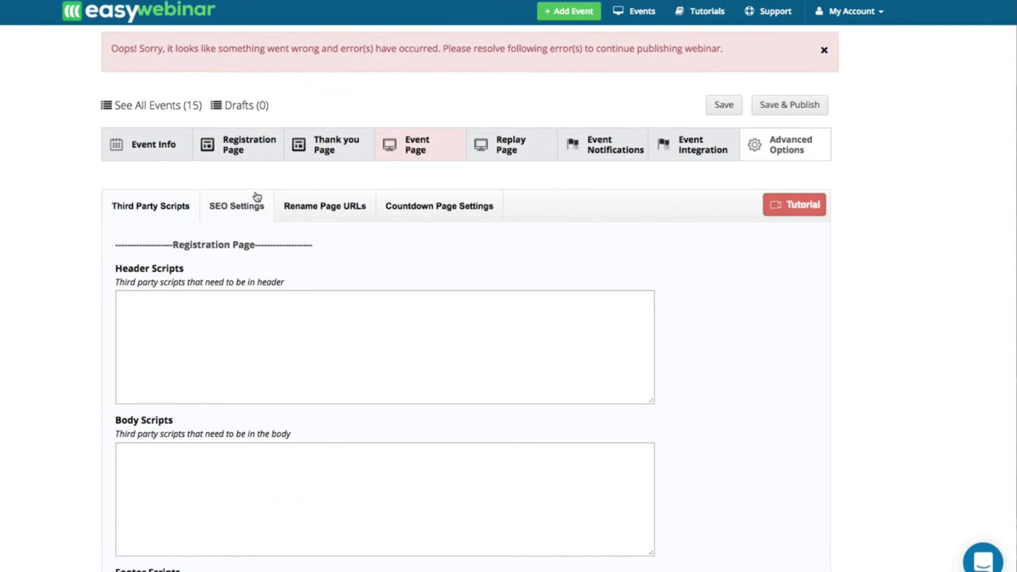
{"action": "left_click", "coordinate": [237, 215]}
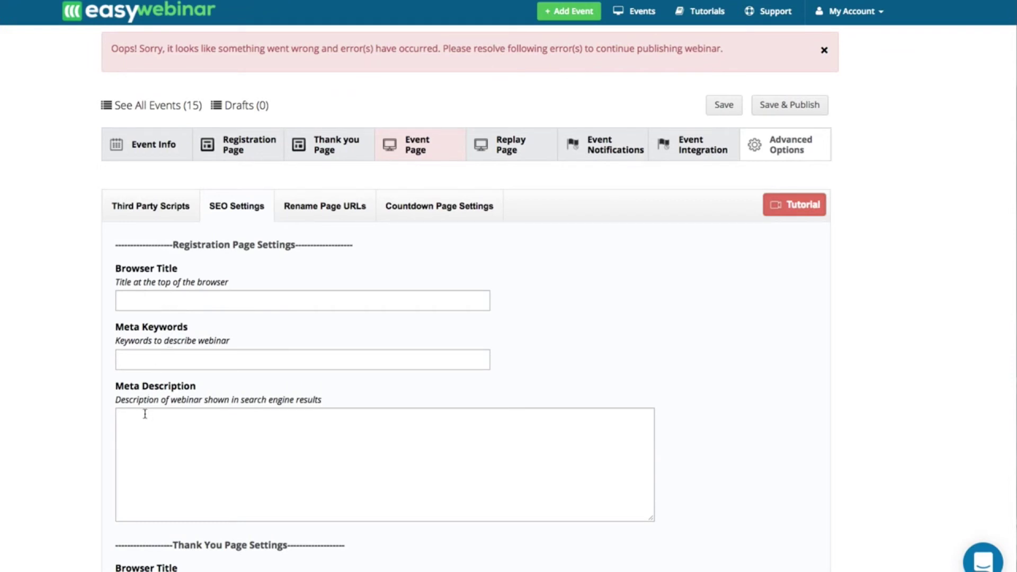
{"action": "scroll", "coordinate": [144, 413], "scroll_direction": "down", "scroll_amount": 1}
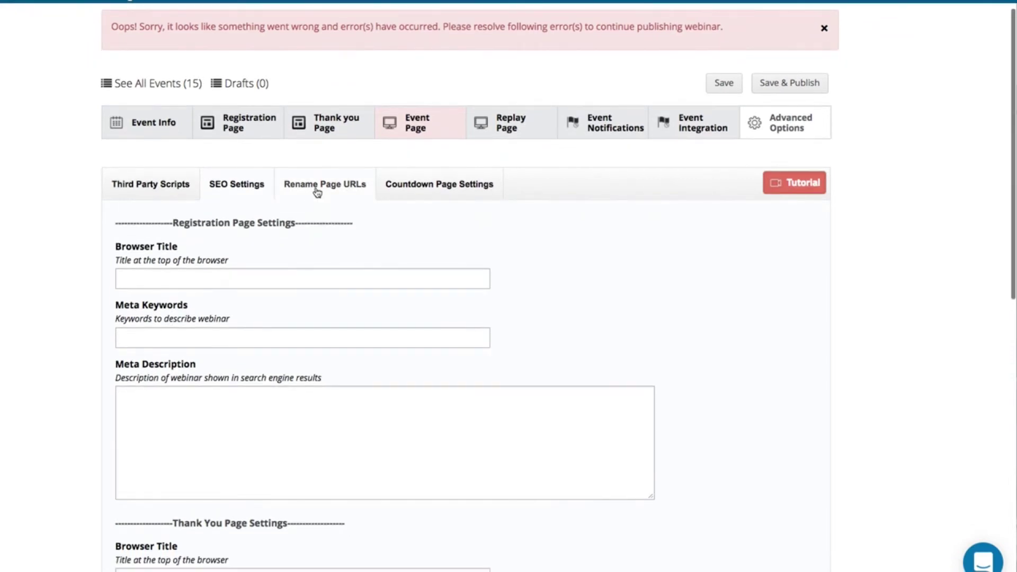
- Review the Rename Page URLs links ending in 38 unchanged, then view Countdown Page Settings
{"action": "left_click", "coordinate": [317, 191]}
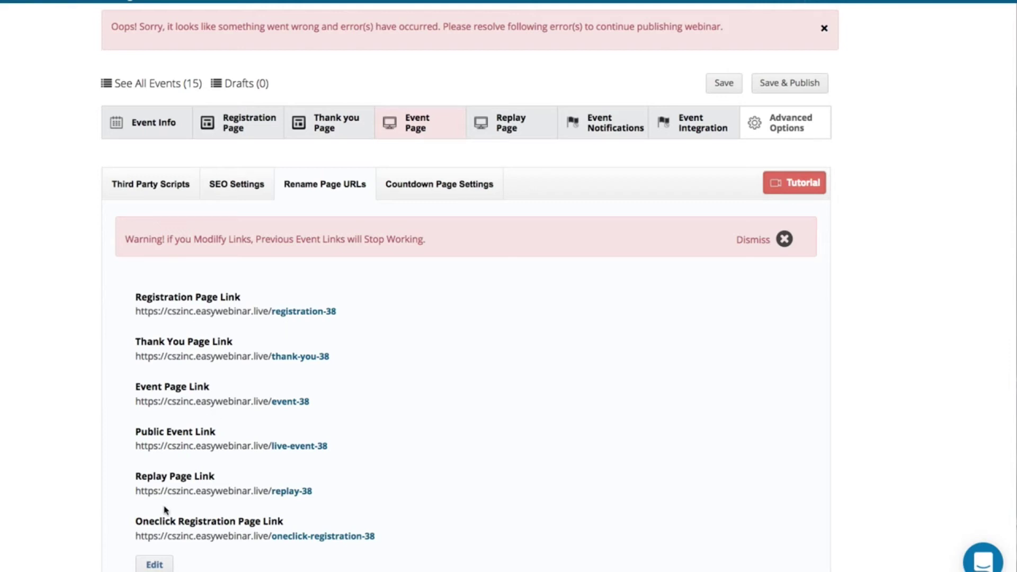
{"action": "left_click", "coordinate": [153, 565]}
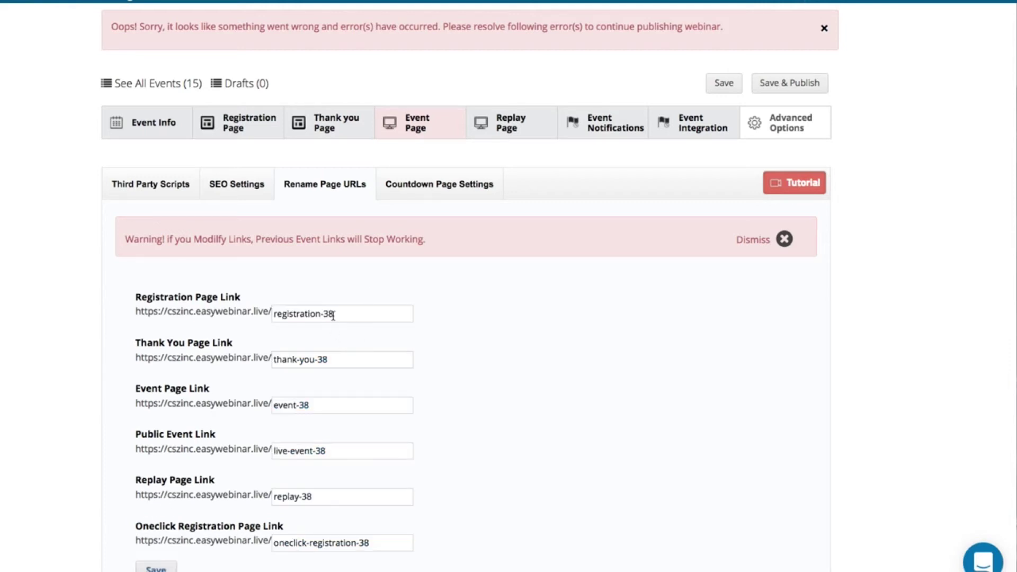
{"action": "left_click_drag", "start_coordinate": [334, 314], "coordinate": [325, 315]}
{"action": "left_click", "coordinate": [156, 570]}
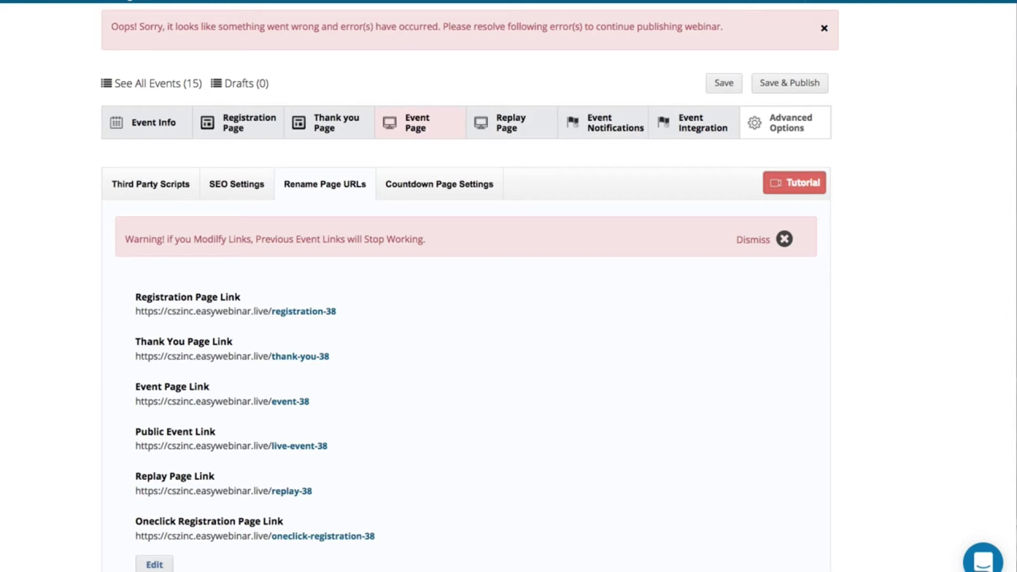
{"action": "left_click", "coordinate": [434, 199]}
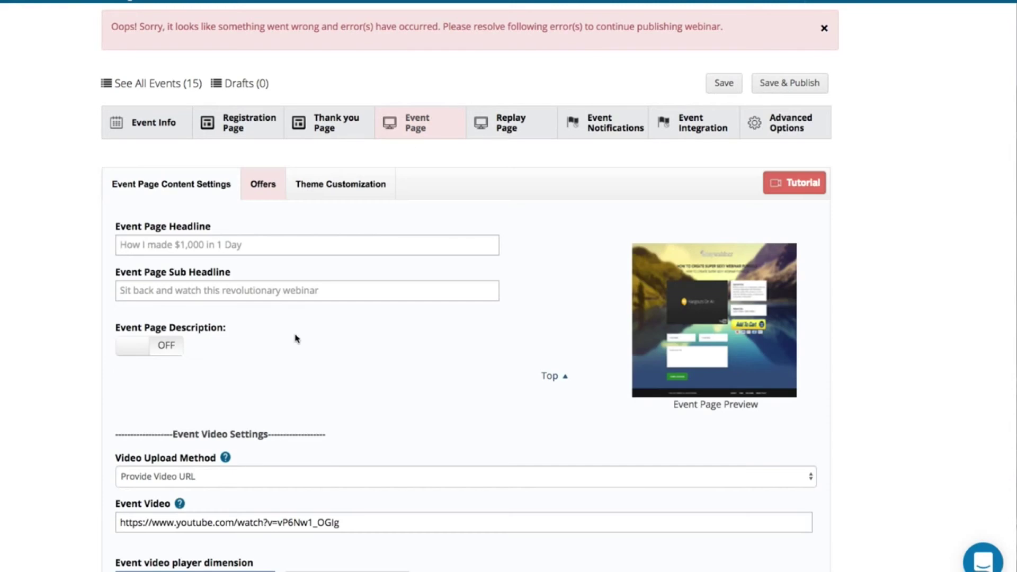
- Look over the Event Page video and chat box settings, then switch to its Offers
{"action": "scroll", "coordinate": [295, 338], "scroll_direction": "down", "scroll_amount": 8}
{"action": "scroll", "coordinate": [296, 337], "scroll_direction": "up", "scroll_amount": 6}
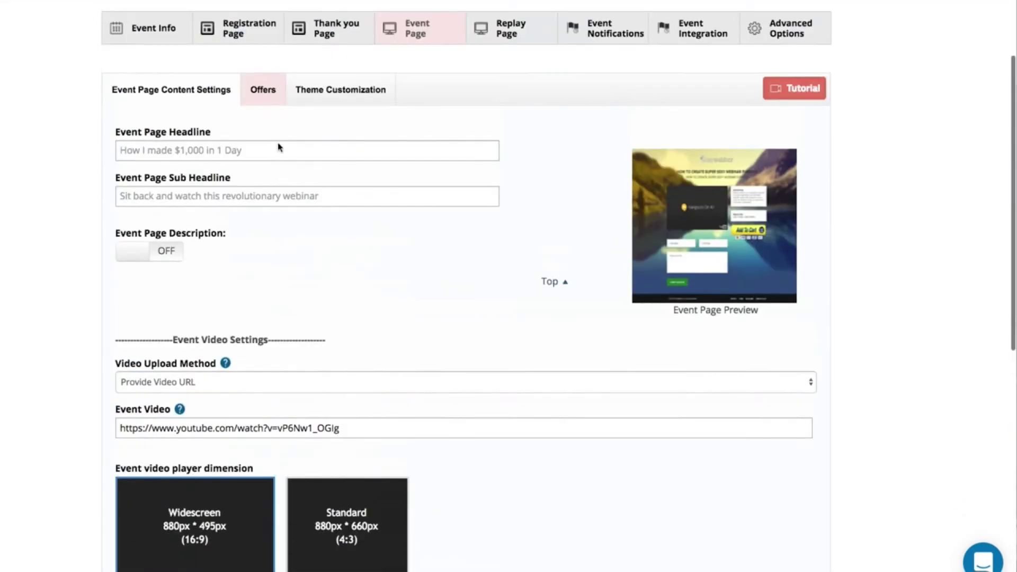
{"action": "scroll", "coordinate": [265, 127], "scroll_direction": "down", "scroll_amount": 10}
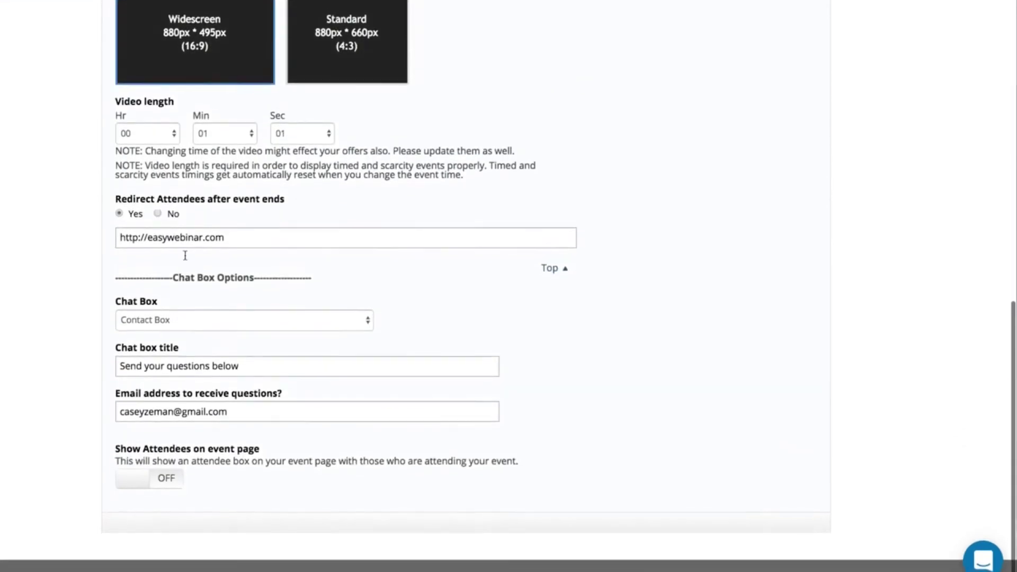
{"action": "scroll", "coordinate": [185, 255], "scroll_direction": "up", "scroll_amount": 10}
{"action": "left_click", "coordinate": [260, 150]}
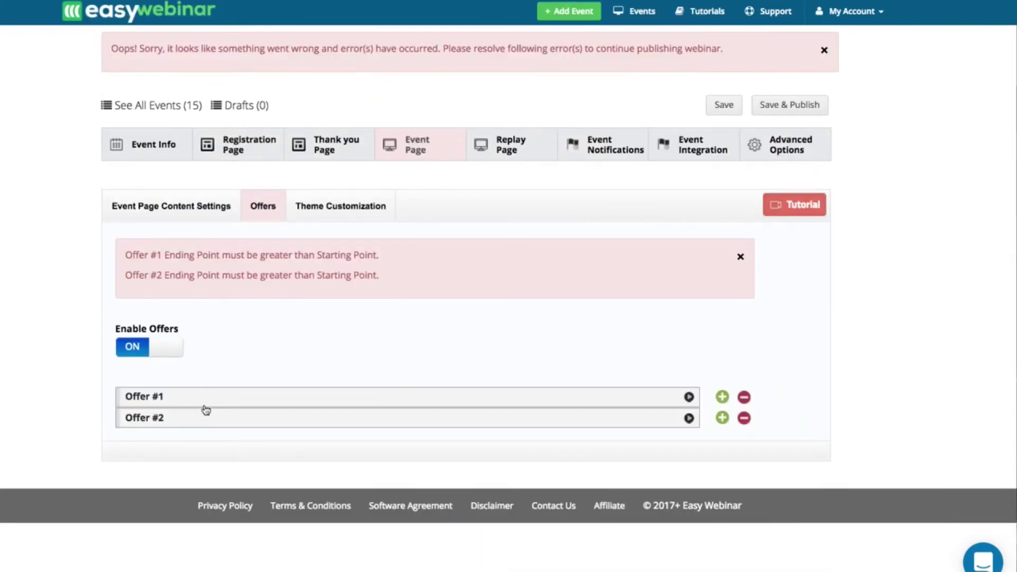
- Time Offer #1 to show at 5 seconds and hide at 00:45
{"action": "left_click", "coordinate": [206, 417]}
{"action": "left_click", "coordinate": [209, 402]}
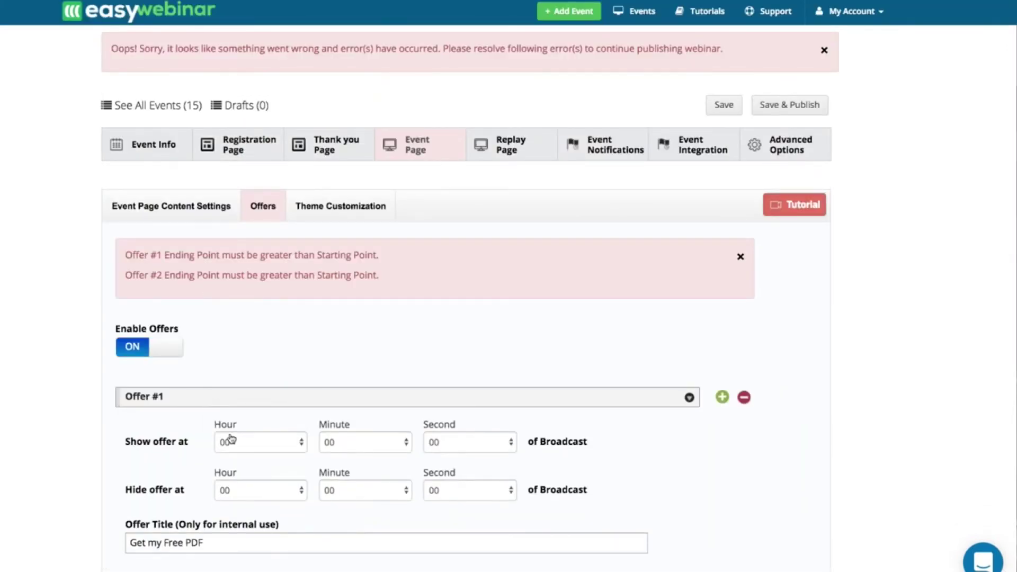
{"action": "scroll", "coordinate": [225, 447], "scroll_direction": "down", "scroll_amount": 3}
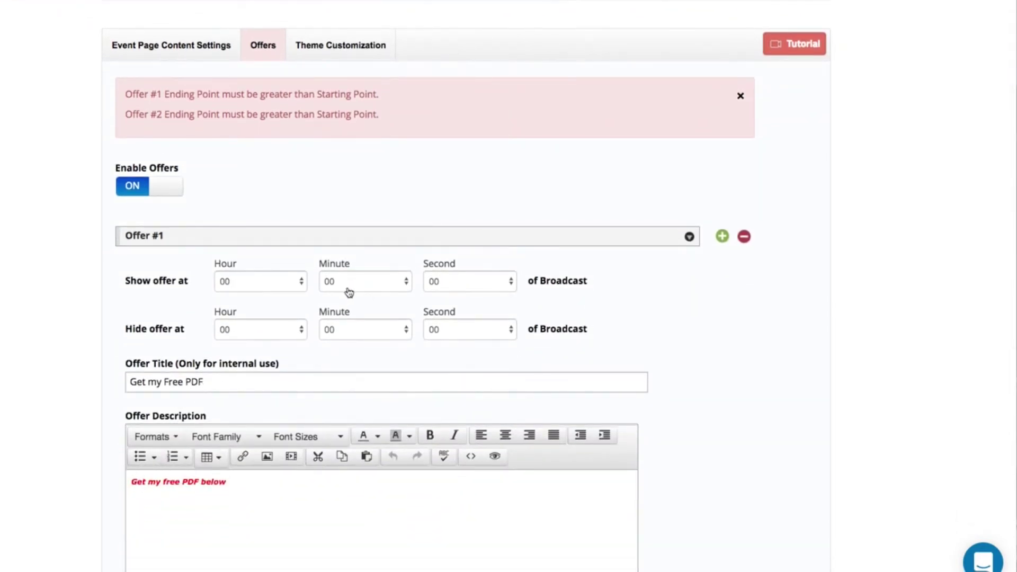
{"action": "left_click", "coordinate": [451, 281]}
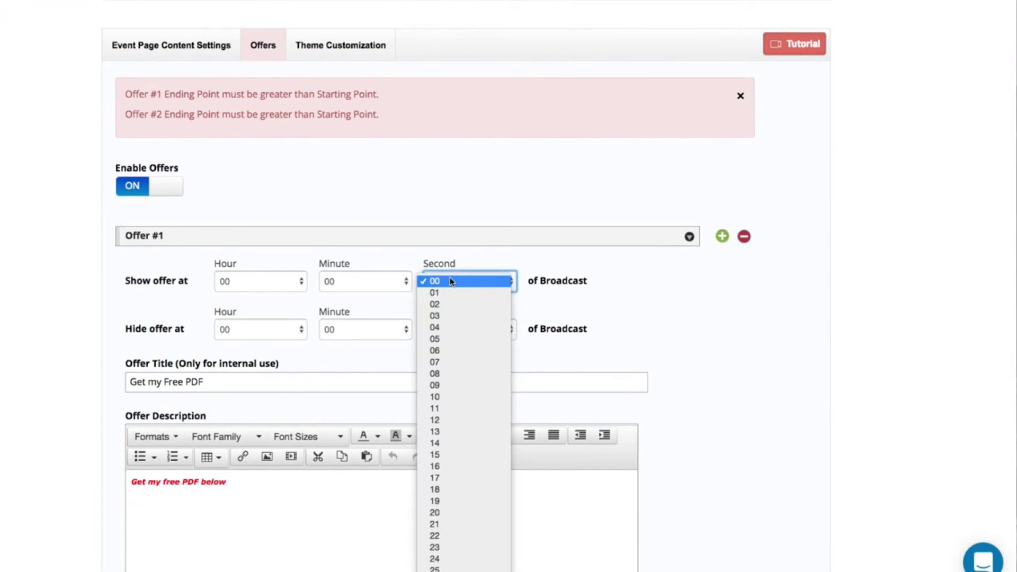
{"action": "left_click", "coordinate": [444, 338]}
{"action": "left_click", "coordinate": [365, 334]}
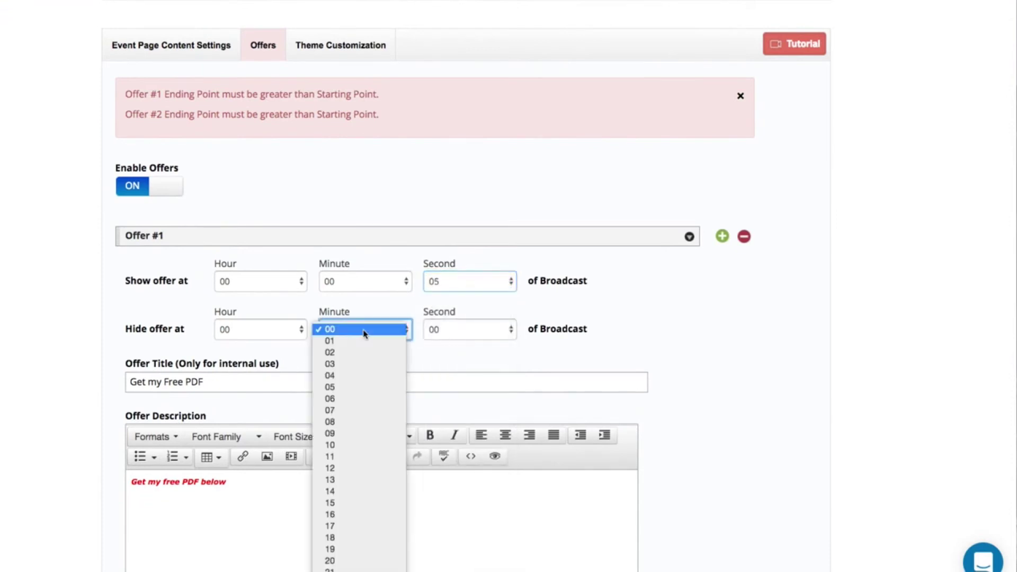
{"action": "left_click", "coordinate": [379, 335]}
{"action": "left_click", "coordinate": [452, 334]}
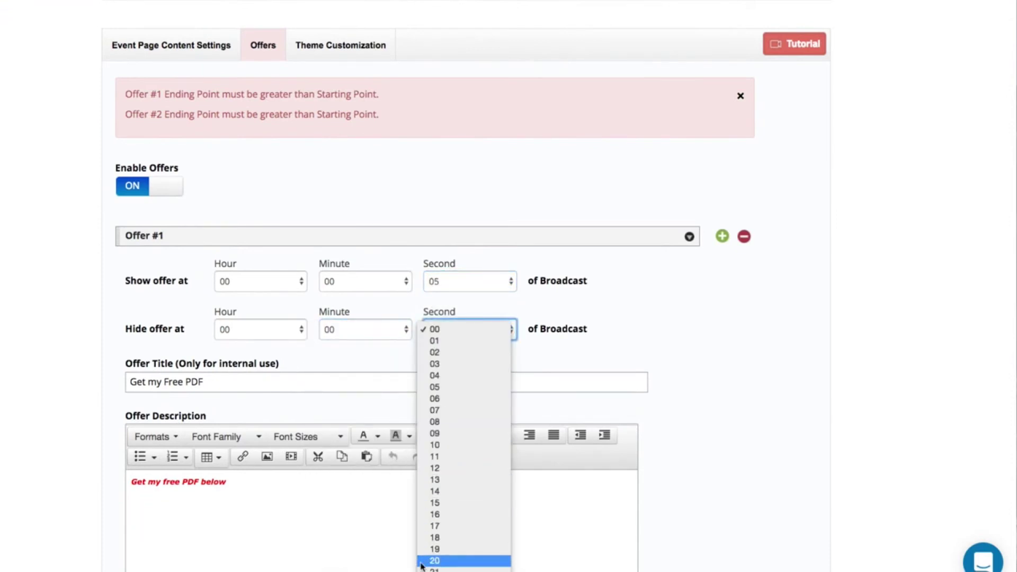
{"action": "left_click", "coordinate": [432, 546]}
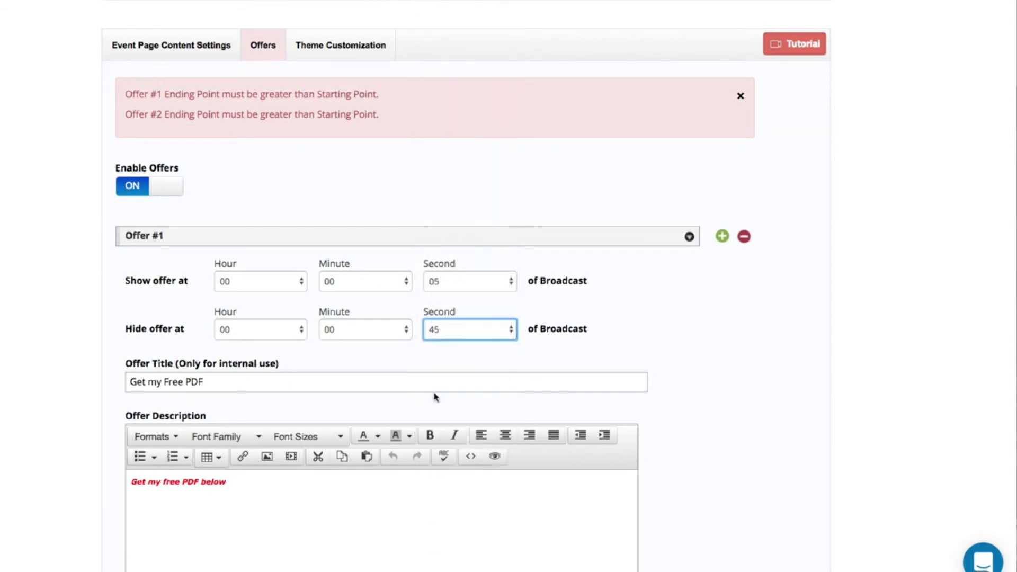
{"action": "scroll", "coordinate": [436, 390], "scroll_direction": "down", "scroll_amount": 10}
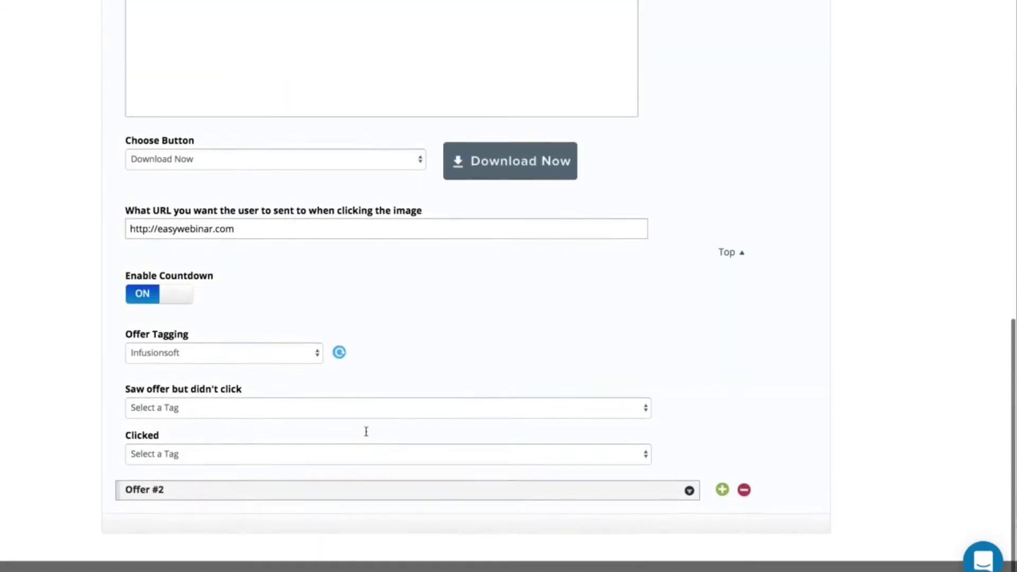
- Time Offer #2 to show at 00:00:08 and hide at 00:00:30
{"action": "left_click", "coordinate": [274, 486]}
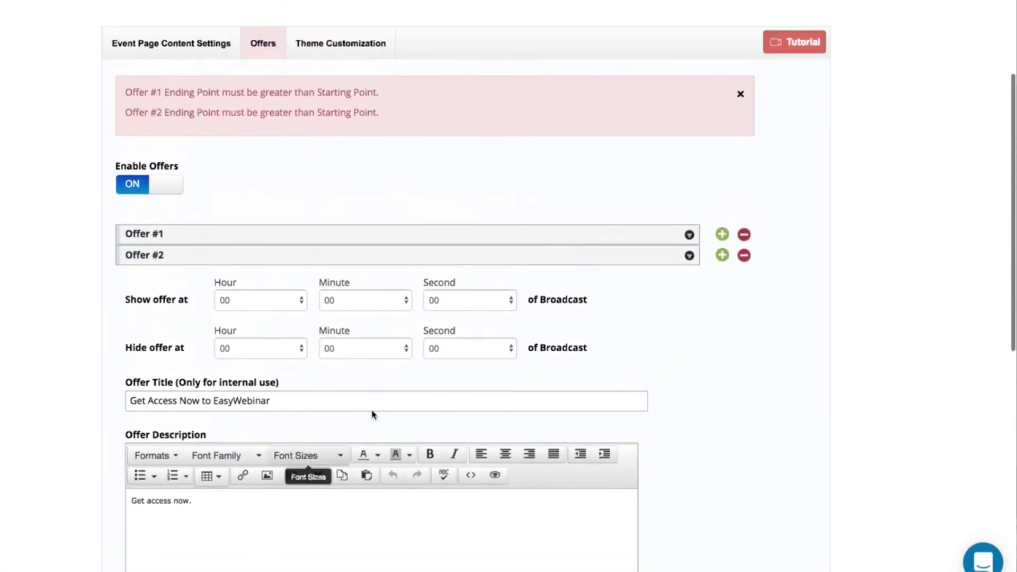
{"action": "left_click", "coordinate": [453, 309]}
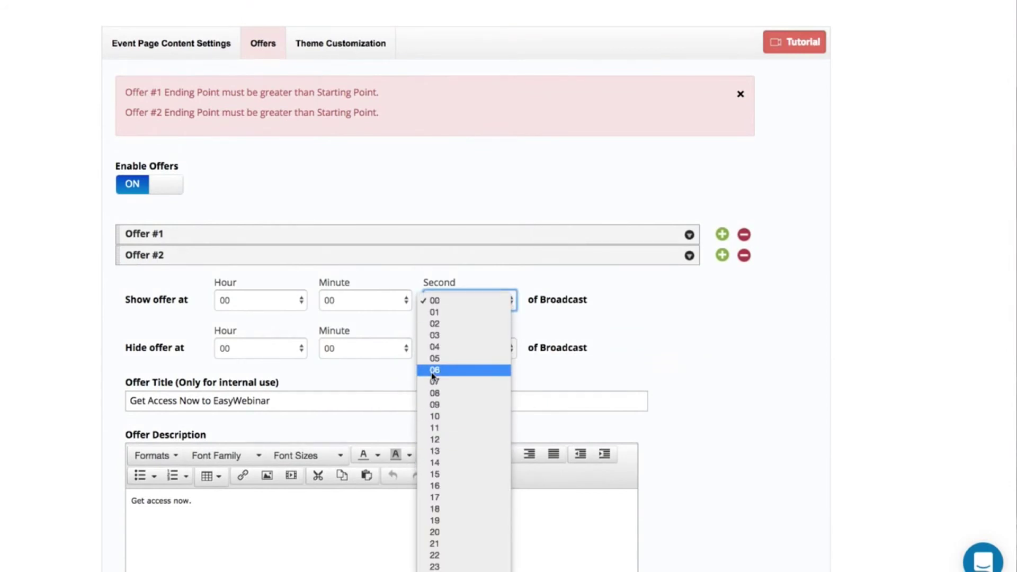
{"action": "left_click", "coordinate": [433, 393]}
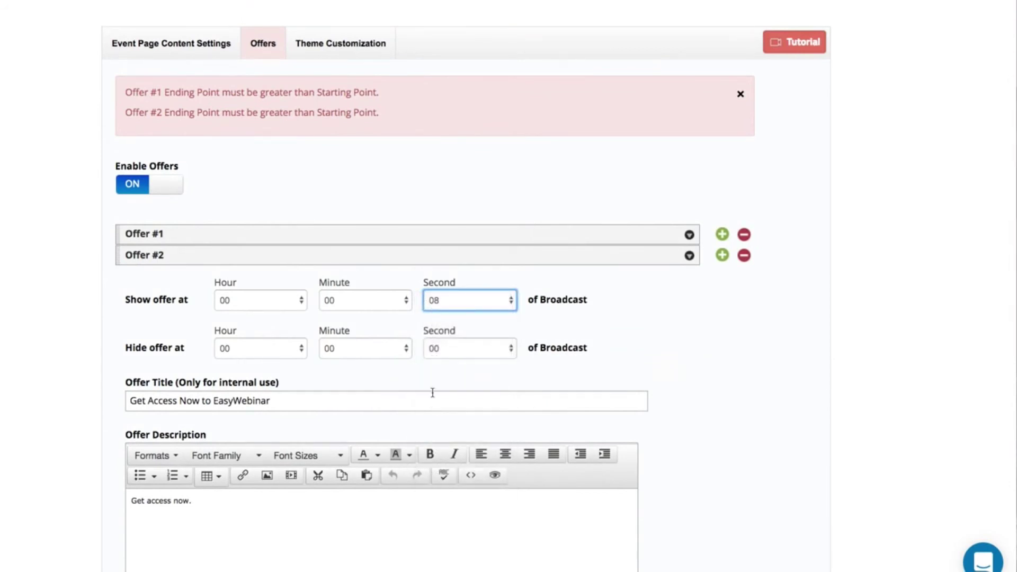
{"action": "left_click", "coordinate": [455, 347]}
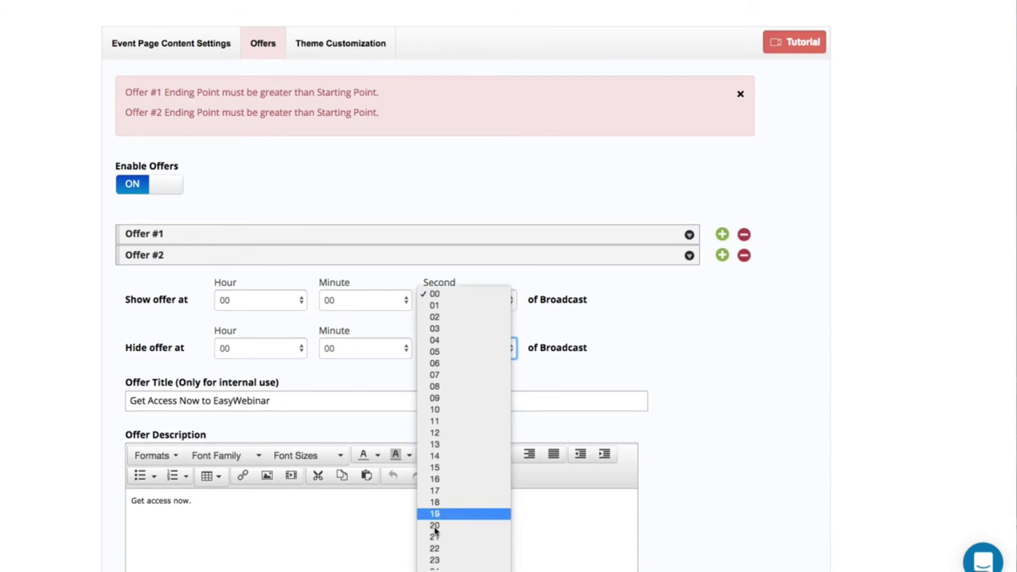
{"action": "left_click", "coordinate": [437, 531]}
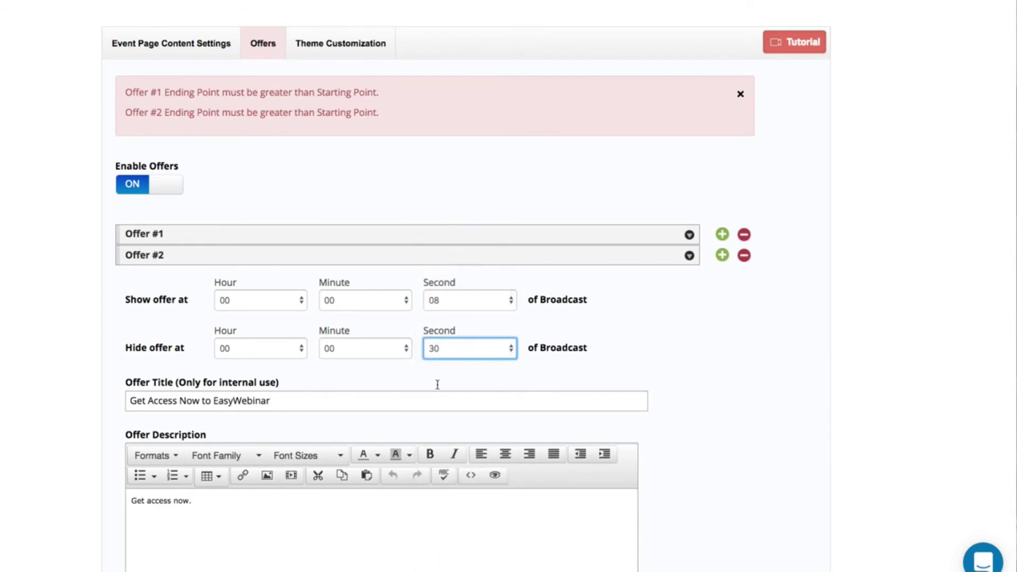
{"action": "scroll", "coordinate": [496, 385], "scroll_direction": "down", "scroll_amount": 10}
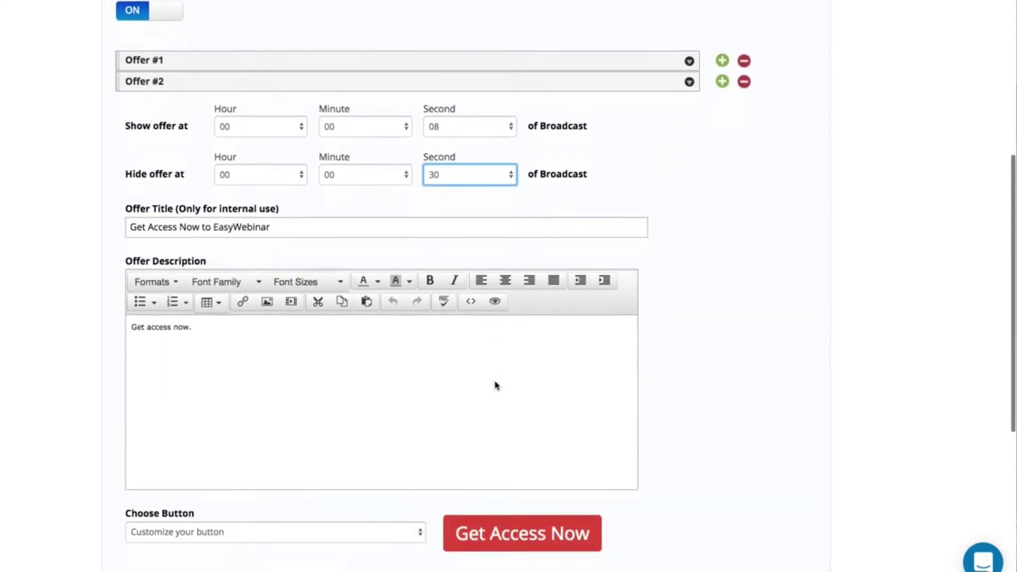
{"action": "scroll", "coordinate": [496, 385], "scroll_direction": "up", "scroll_amount": 10}
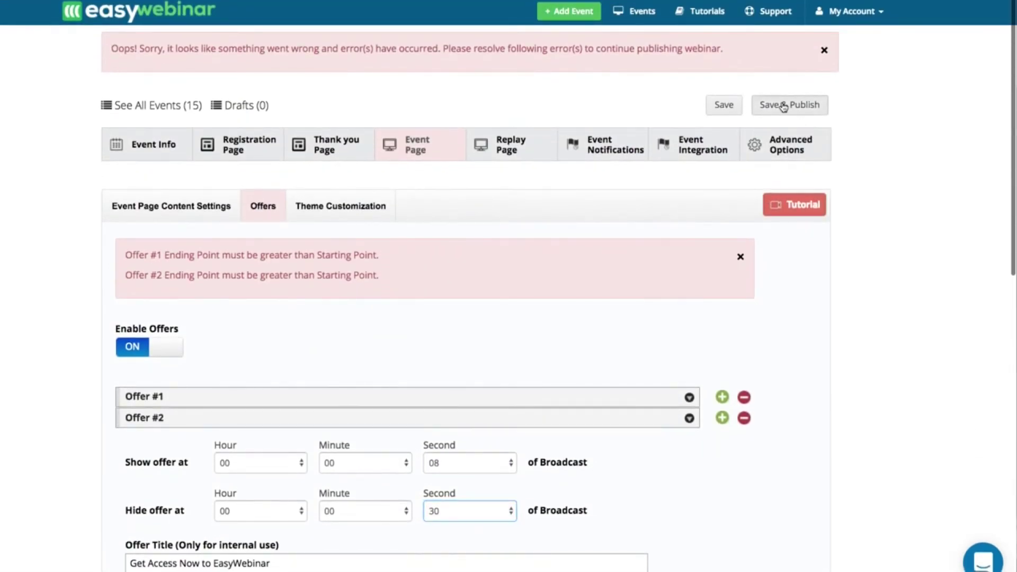
- Save and publish the webinar, then open its registration page link
{"action": "left_click", "coordinate": [784, 105]}
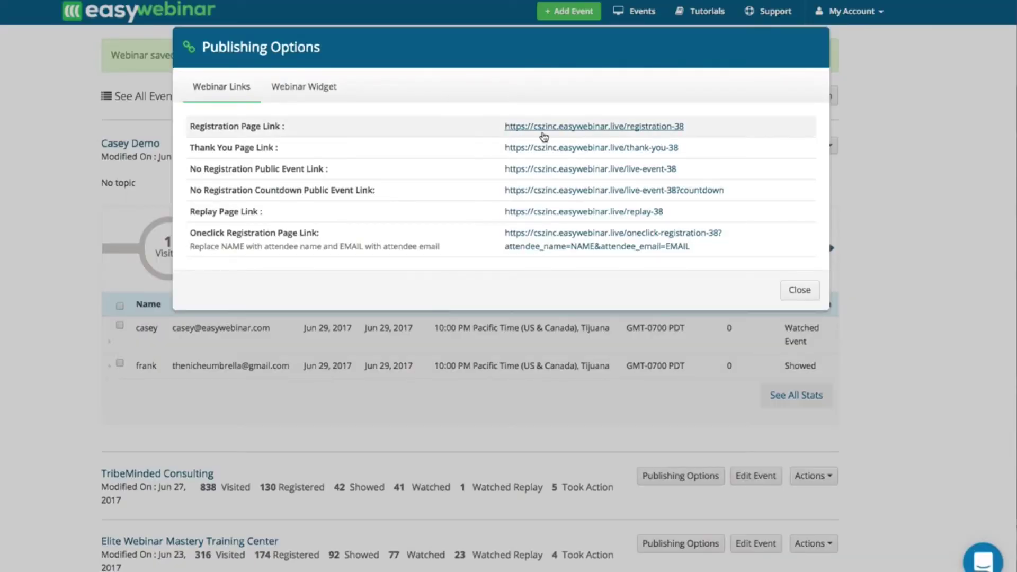
{"action": "left_click", "coordinate": [545, 134]}
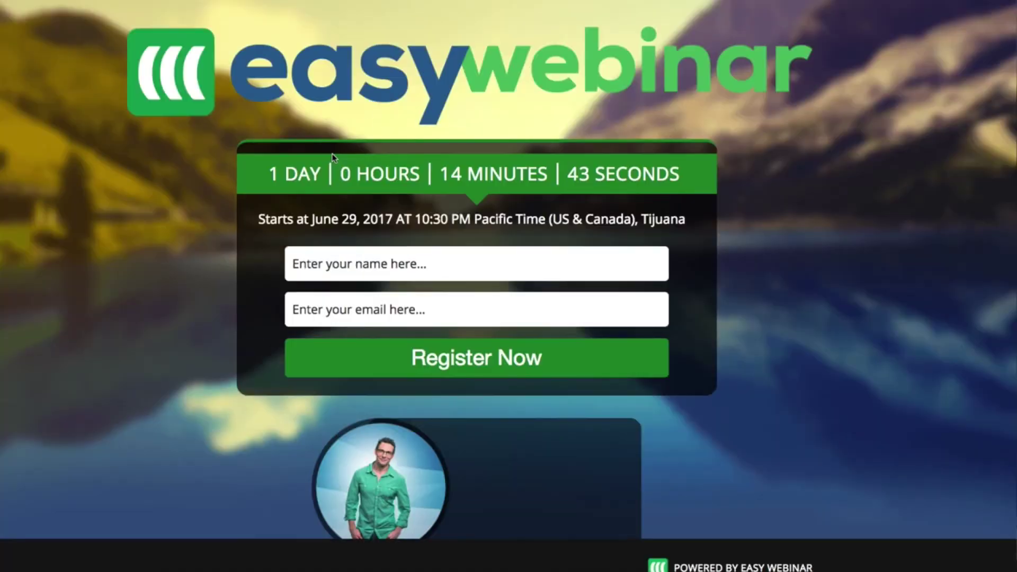
- Fill in a test attendee's name and e-mail address on the registration page
{"action": "scroll", "coordinate": [330, 180], "scroll_direction": "down", "scroll_amount": 3}
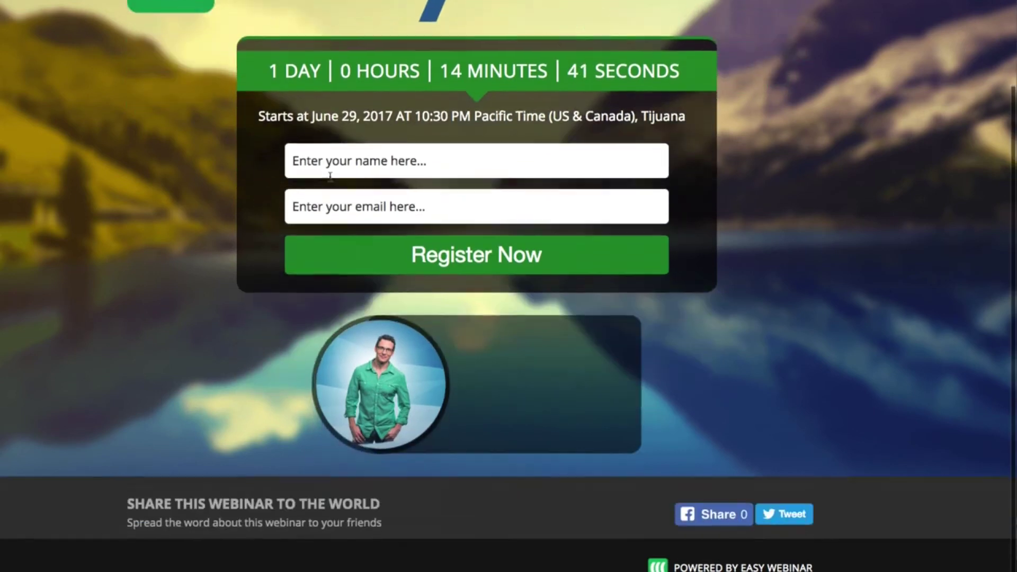
{"action": "scroll", "coordinate": [312, 198], "scroll_direction": "up", "scroll_amount": 3}
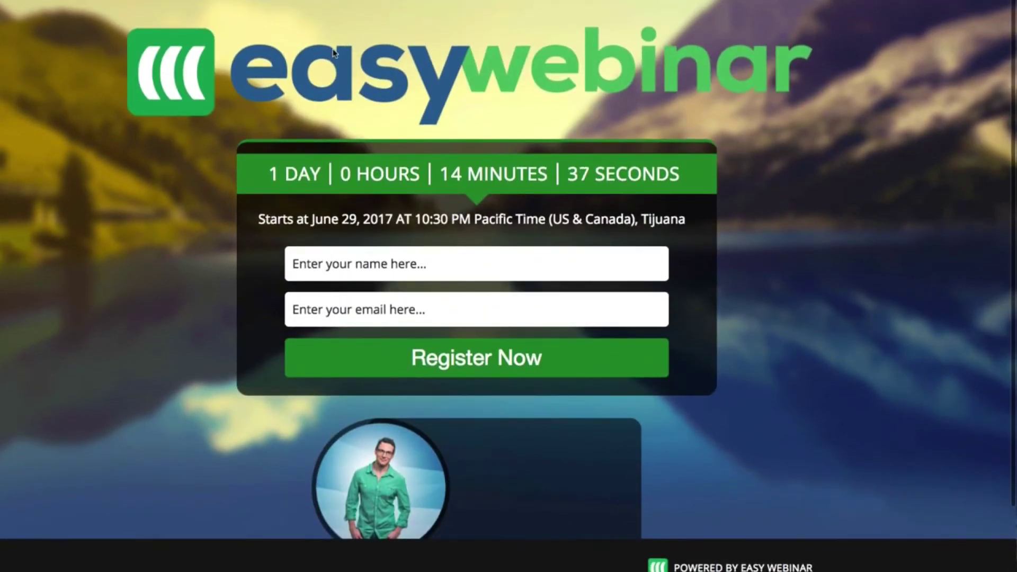
{"action": "scroll", "coordinate": [460, 183], "scroll_direction": "down", "scroll_amount": 3}
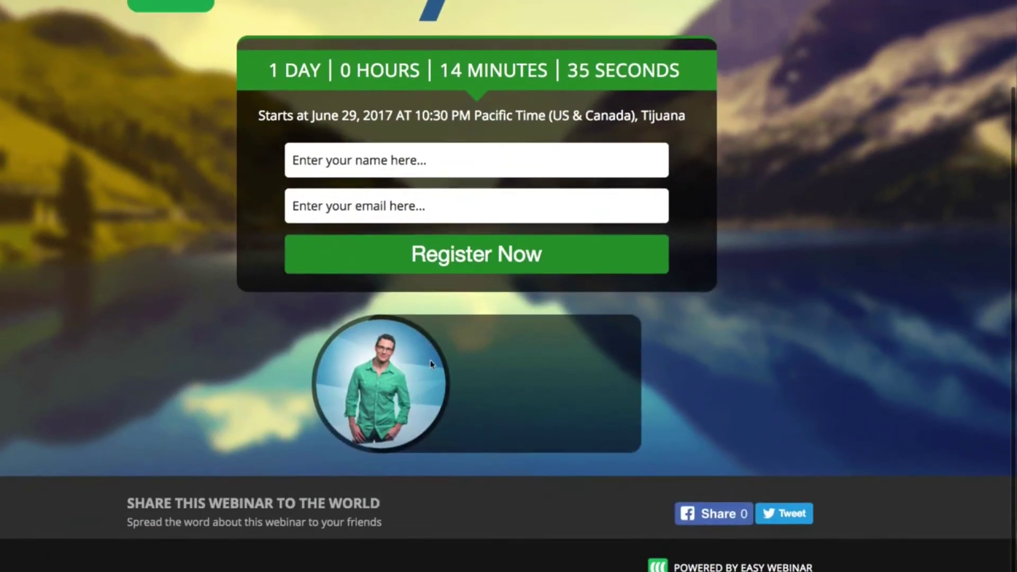
{"action": "scroll", "coordinate": [526, 405], "scroll_direction": "up", "scroll_amount": 3}
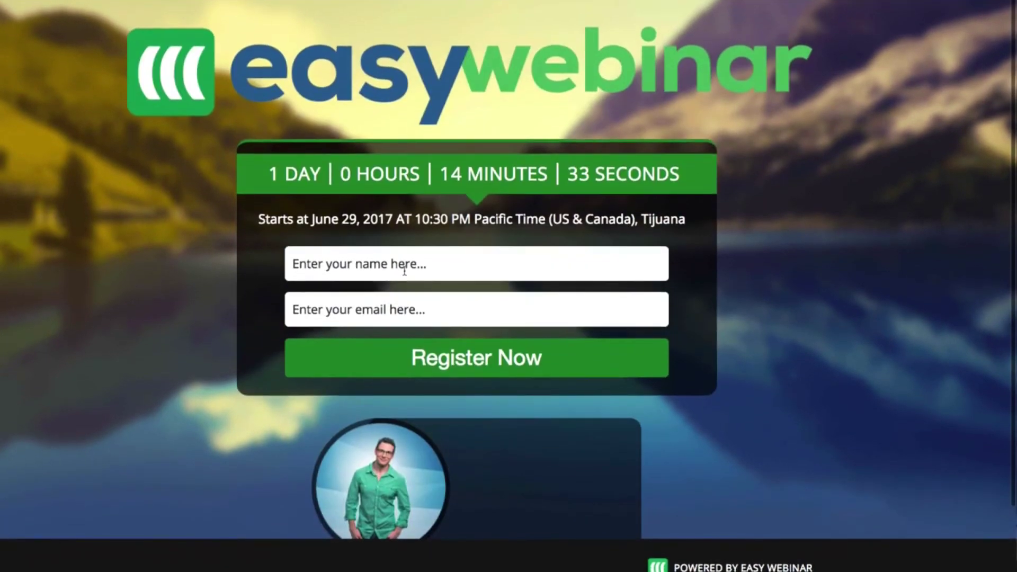
{"action": "left_click", "coordinate": [404, 268]}
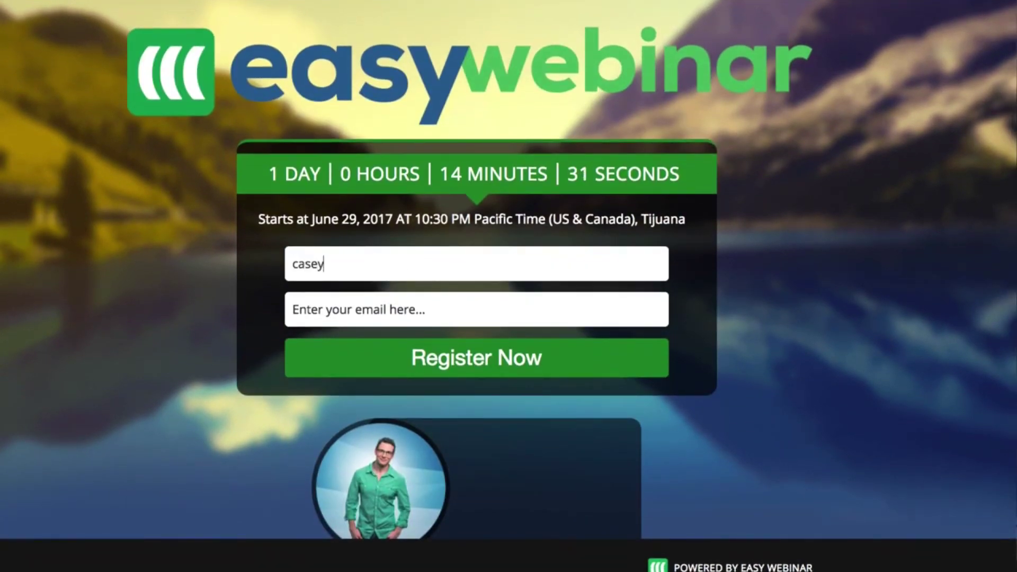
{"action": "key", "text": "Tab"}
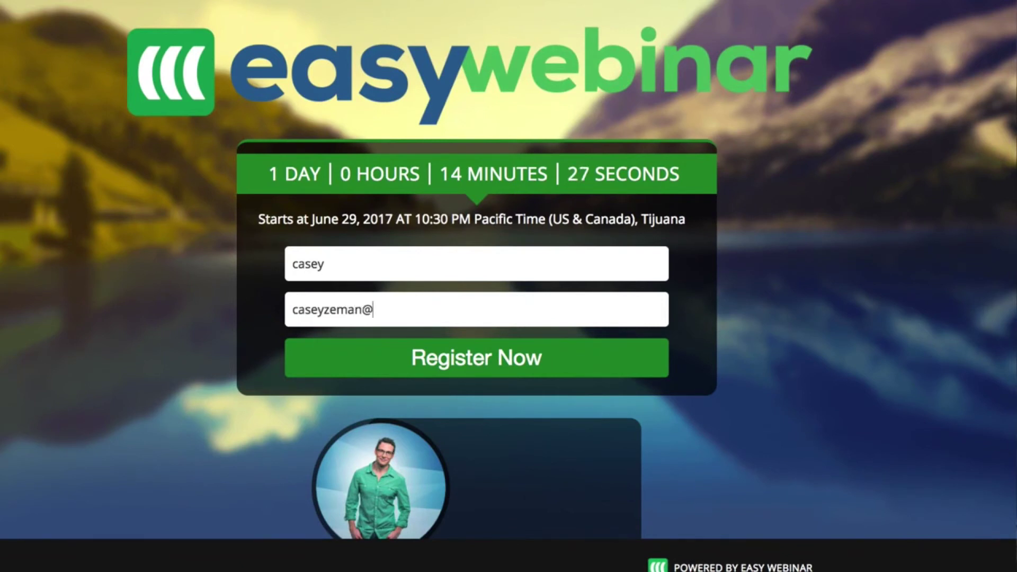
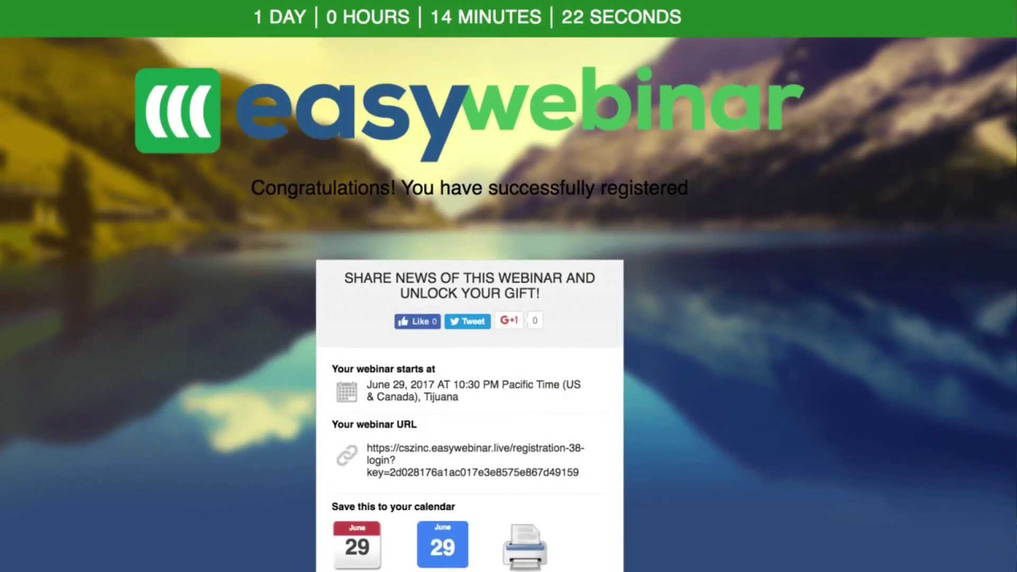
- Scroll through the thank-you page confirming the test registration
{"action": "scroll", "coordinate": [469, 317], "scroll_direction": "down", "scroll_amount": 3}
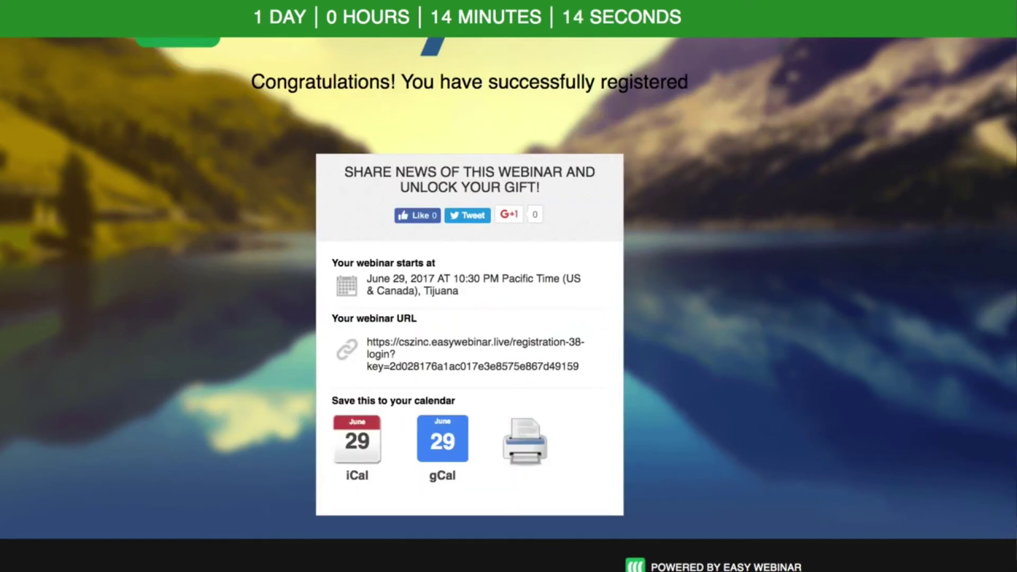
{"action": "scroll", "coordinate": [403, 6], "scroll_direction": "up", "scroll_amount": 2}
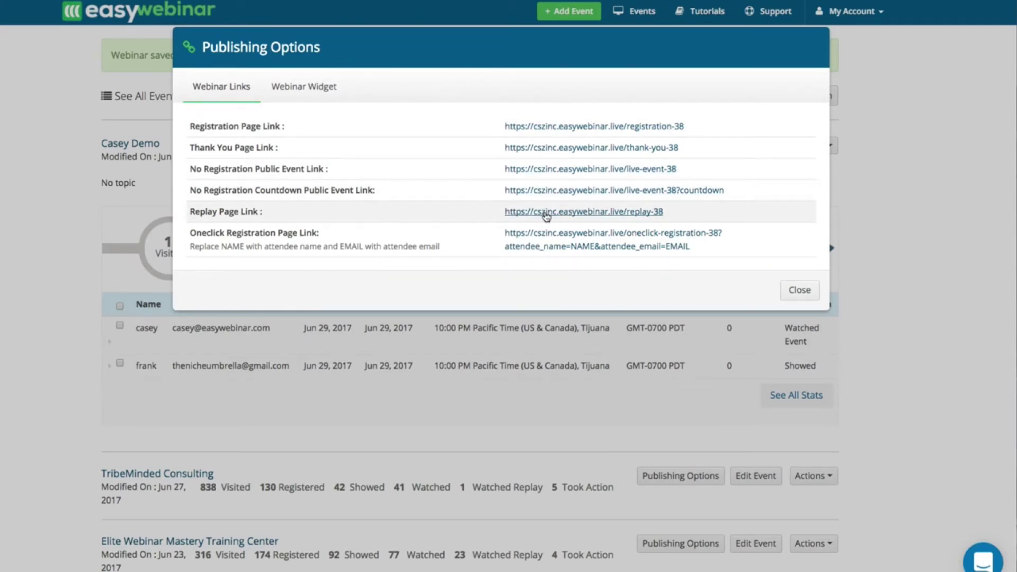
- Open the replay page and watch the video play with its timed offers
{"action": "left_click", "coordinate": [546, 214]}
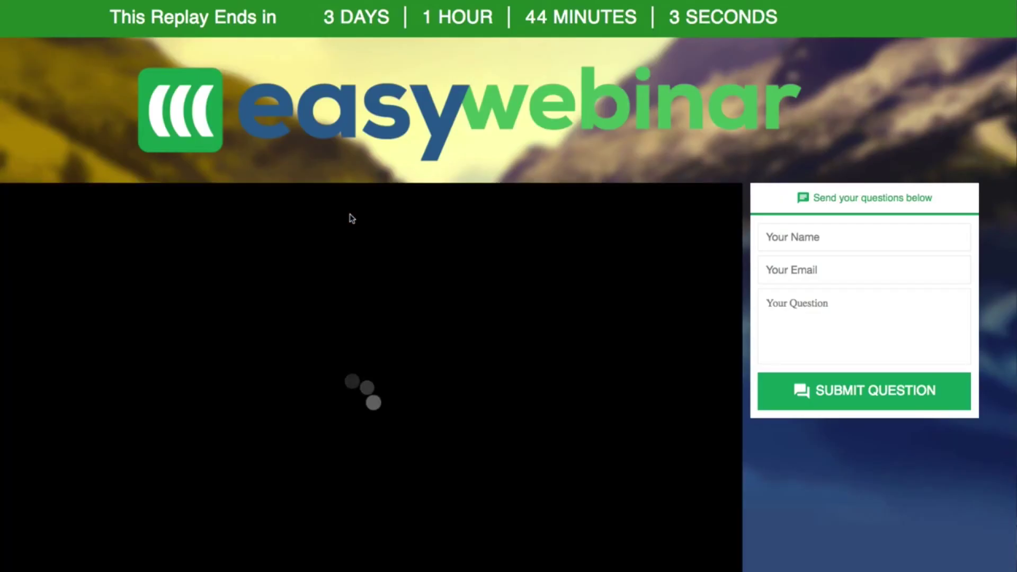
{"action": "scroll", "coordinate": [351, 218], "scroll_direction": "down", "scroll_amount": 4}
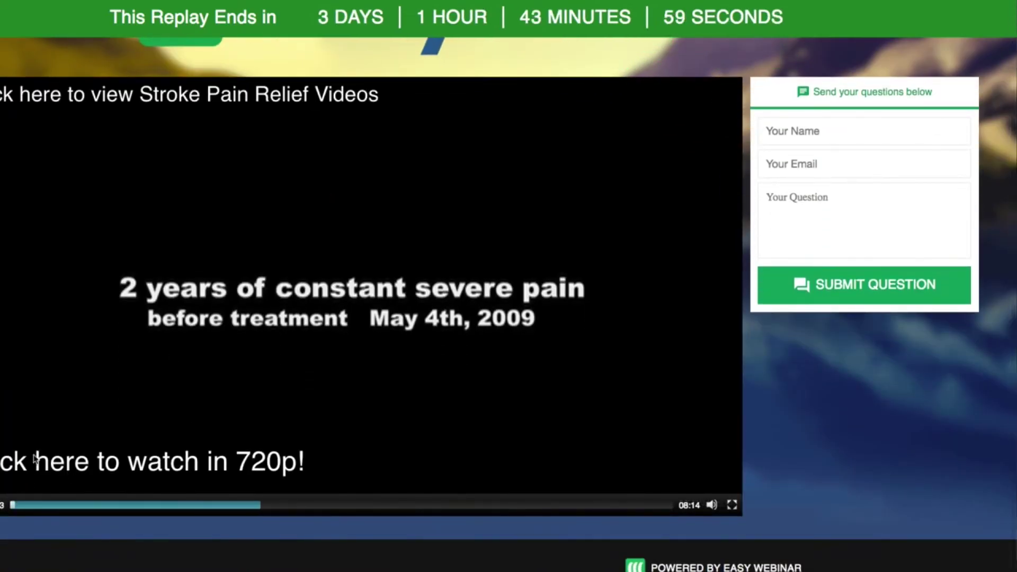
{"action": "scroll", "coordinate": [35, 459], "scroll_direction": "up", "scroll_amount": 4}
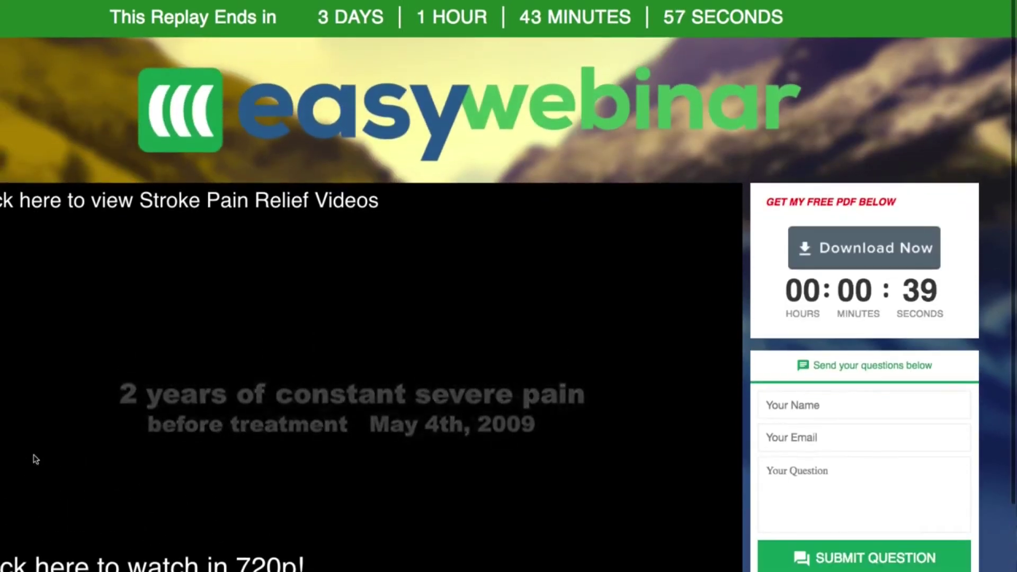
{"action": "scroll", "coordinate": [581, 313], "scroll_direction": "down", "scroll_amount": 3}
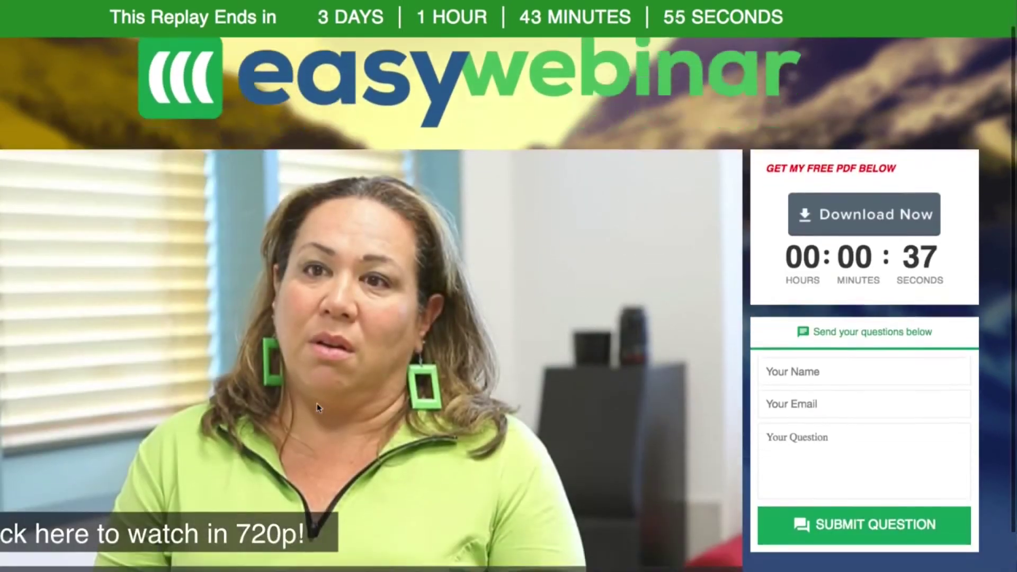
{"action": "mouse_move", "coordinate": [711, 505]}
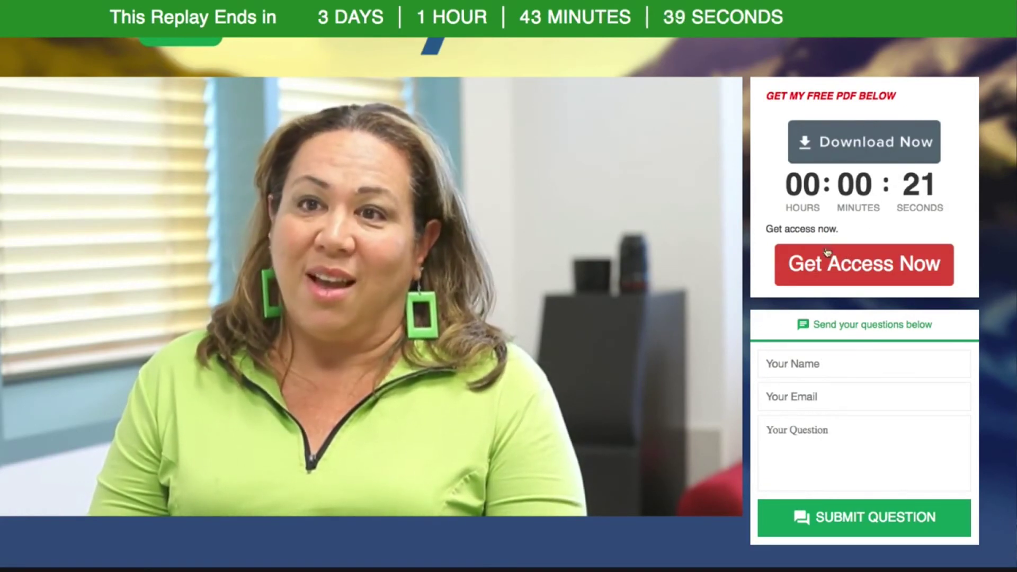
- Submit the question 'hi there' using saved name and e-mail, then return to the dashboard
{"action": "left_click", "coordinate": [792, 367]}
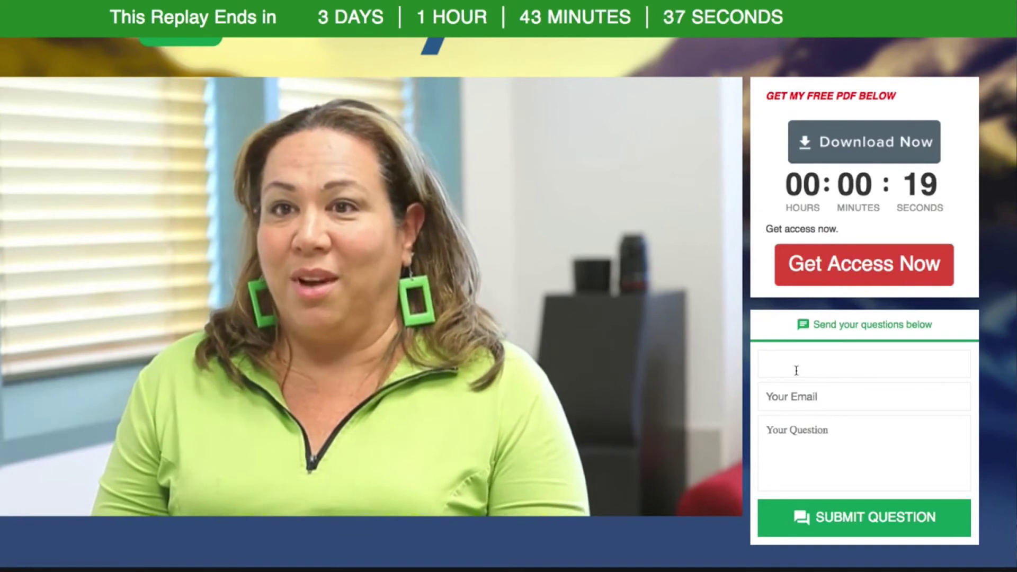
{"action": "type", "text": "case"}
{"action": "left_click", "coordinate": [789, 401]}
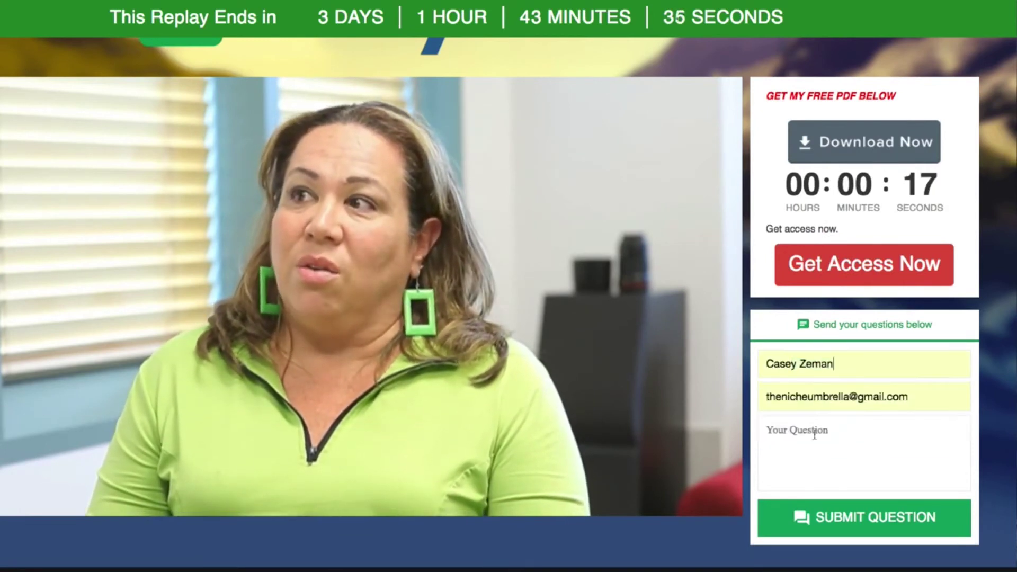
{"action": "left_click", "coordinate": [807, 440]}
{"action": "type", "text": "hi there"}
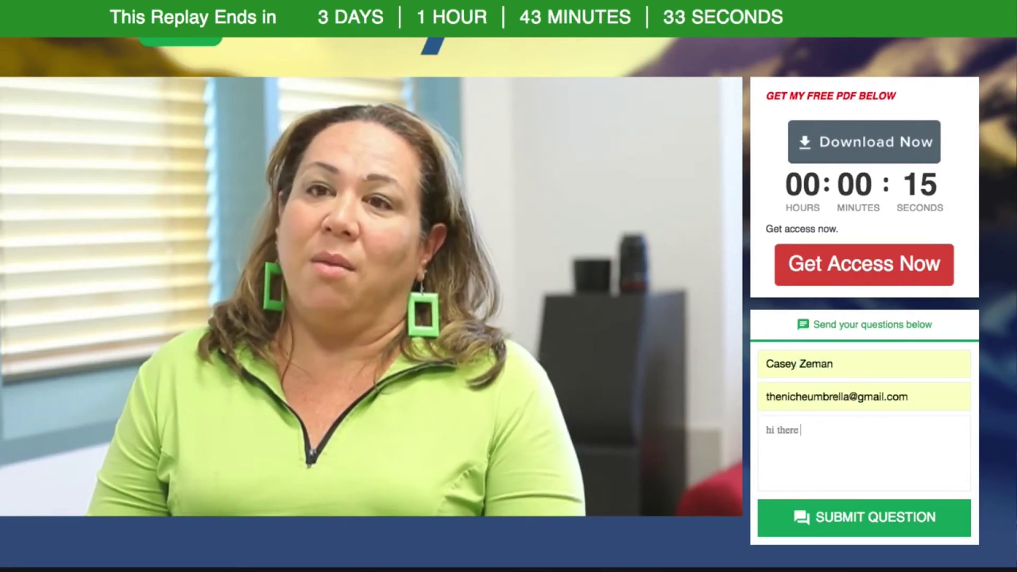
{"action": "left_click", "coordinate": [852, 465]}
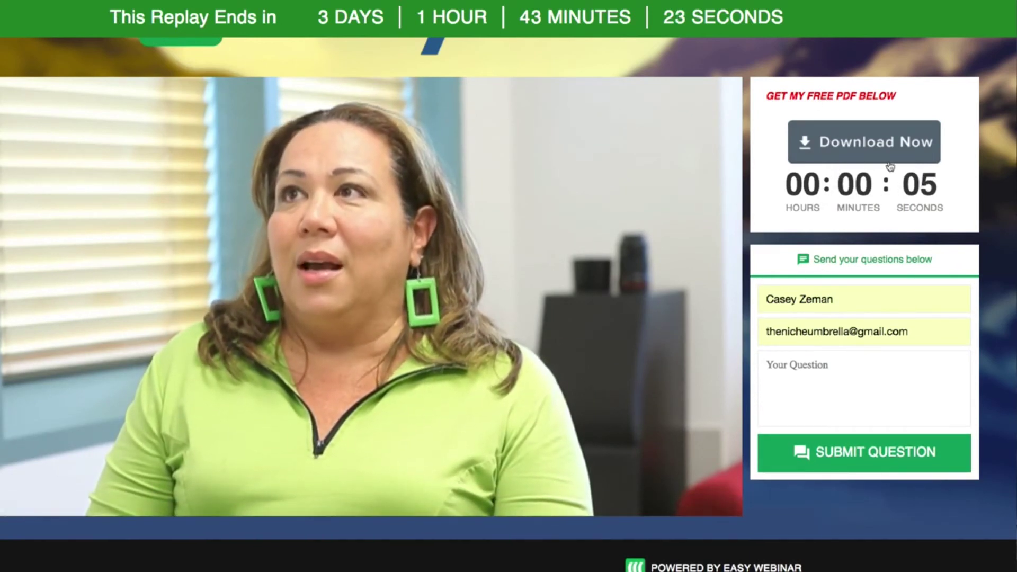
{"action": "left_click", "coordinate": [873, 157]}
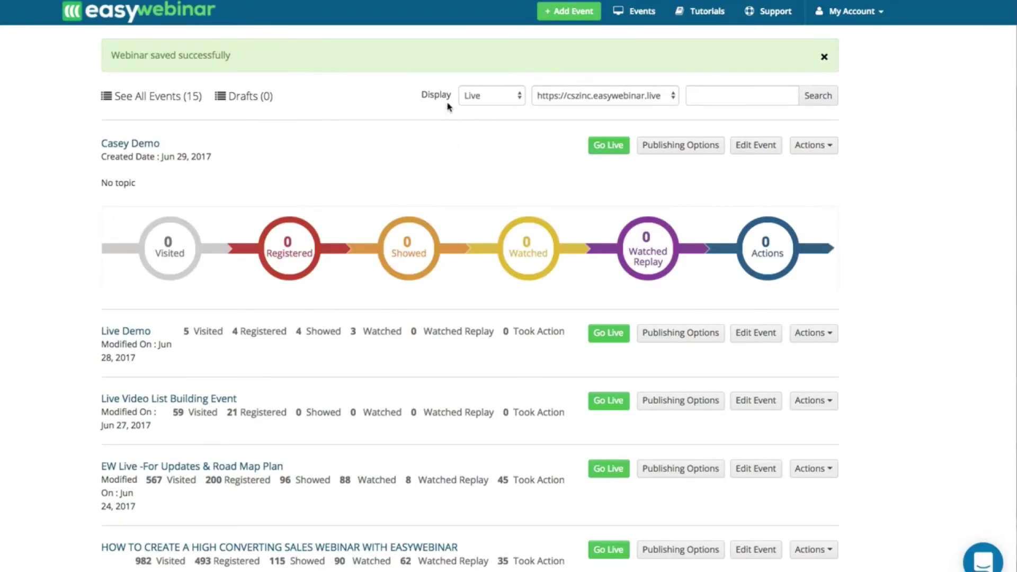
- Filter the dashboard to Evergreen events and open TribeMinded Consulting's Publishing Options
{"action": "left_click", "coordinate": [469, 97]}
{"action": "left_click", "coordinate": [471, 84]}
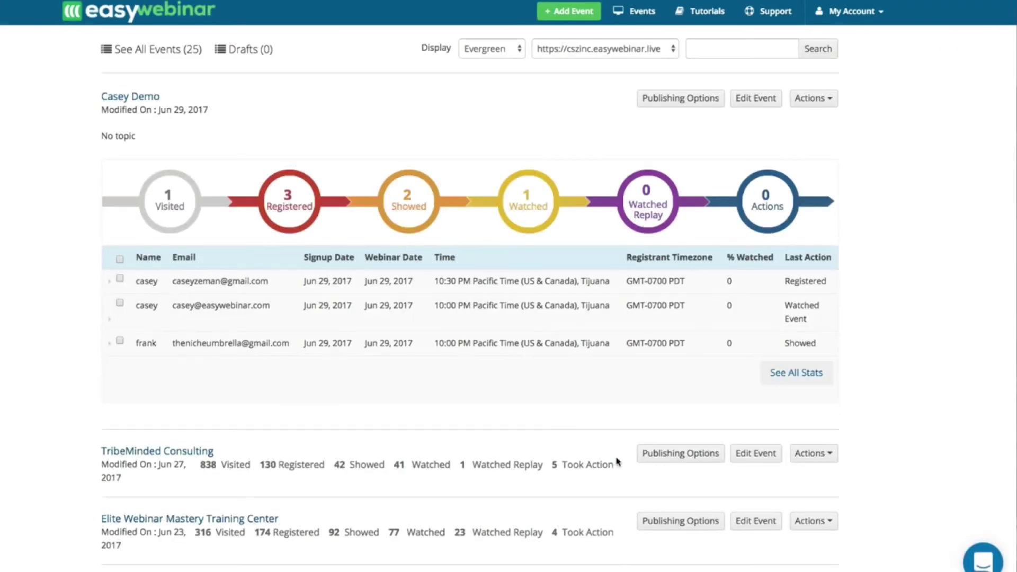
{"action": "left_click", "coordinate": [675, 455]}
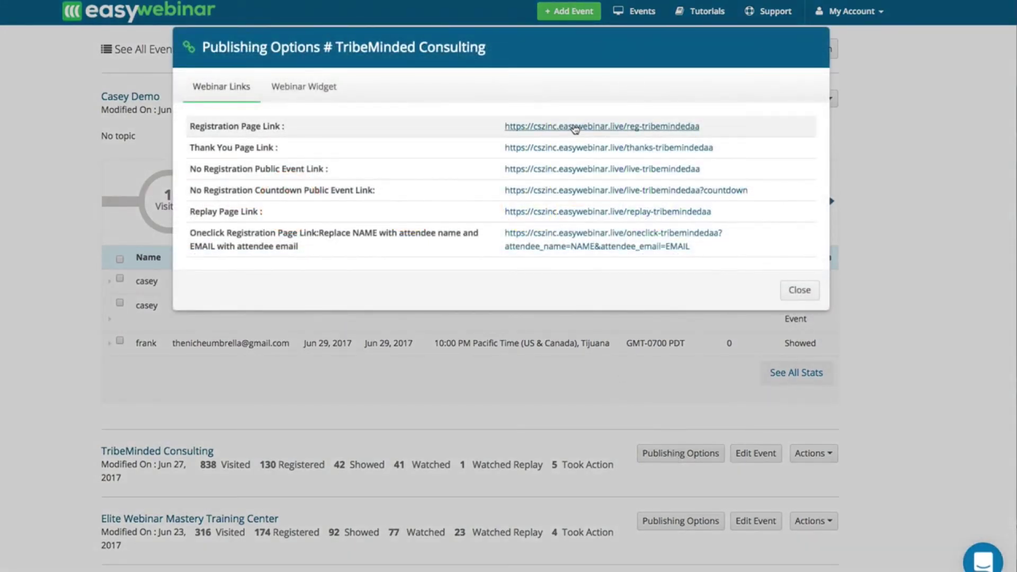
- Check the three session dates on TribeMinded's registration page, then close the publishing links
{"action": "left_click", "coordinate": [575, 127]}
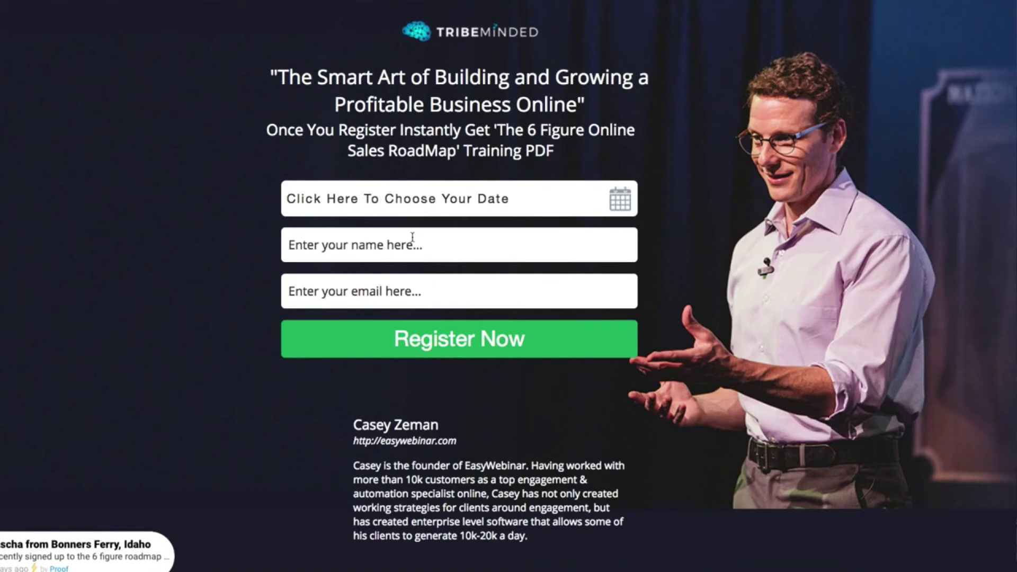
{"action": "left_click", "coordinate": [426, 209]}
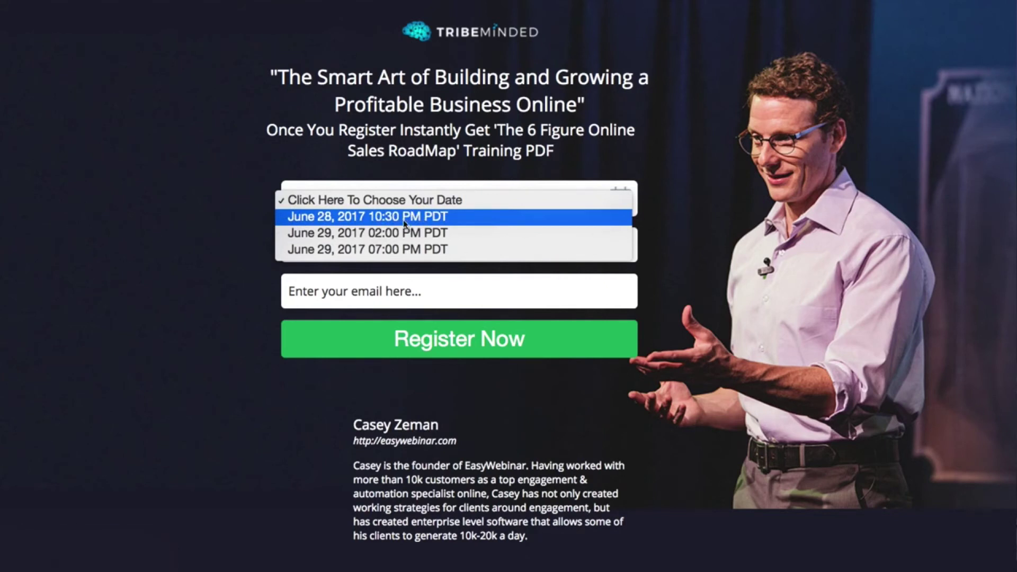
{"action": "left_click", "coordinate": [397, 253]}
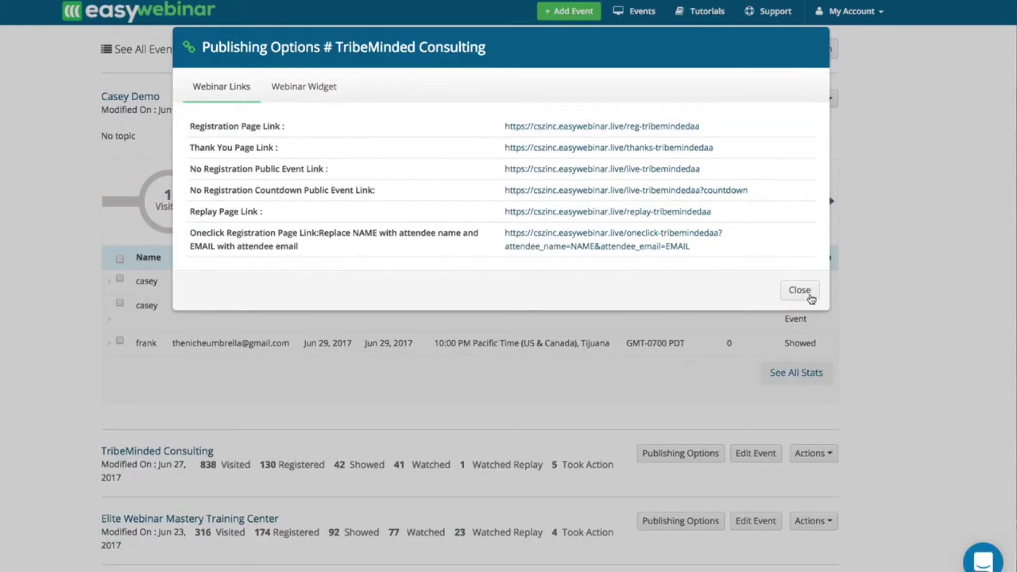
{"action": "left_click", "coordinate": [805, 294]}
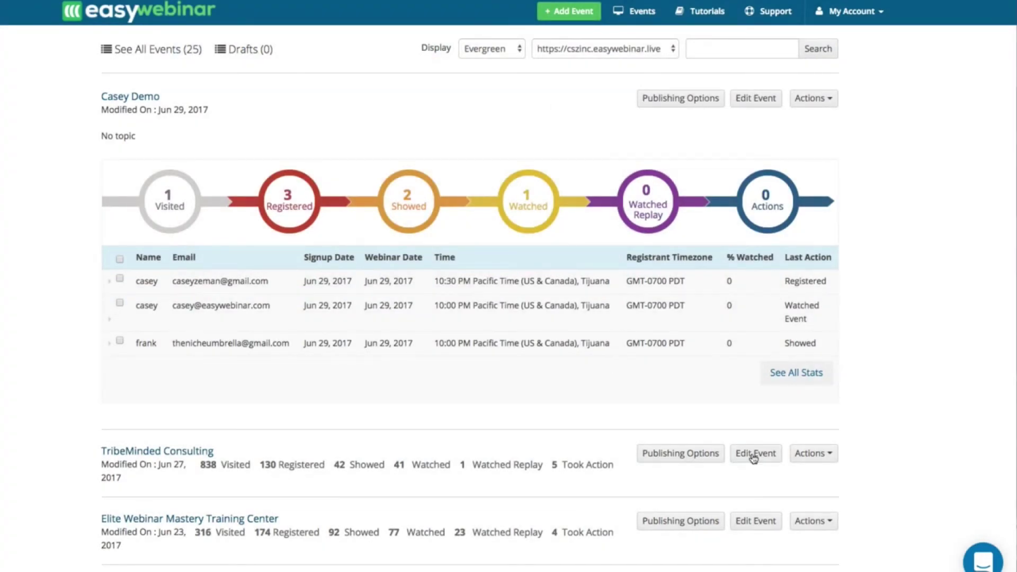
- Edit TribeMinded Consulting's event and keep the in-time registration interval at 15 Minutes
{"action": "left_click", "coordinate": [753, 459]}
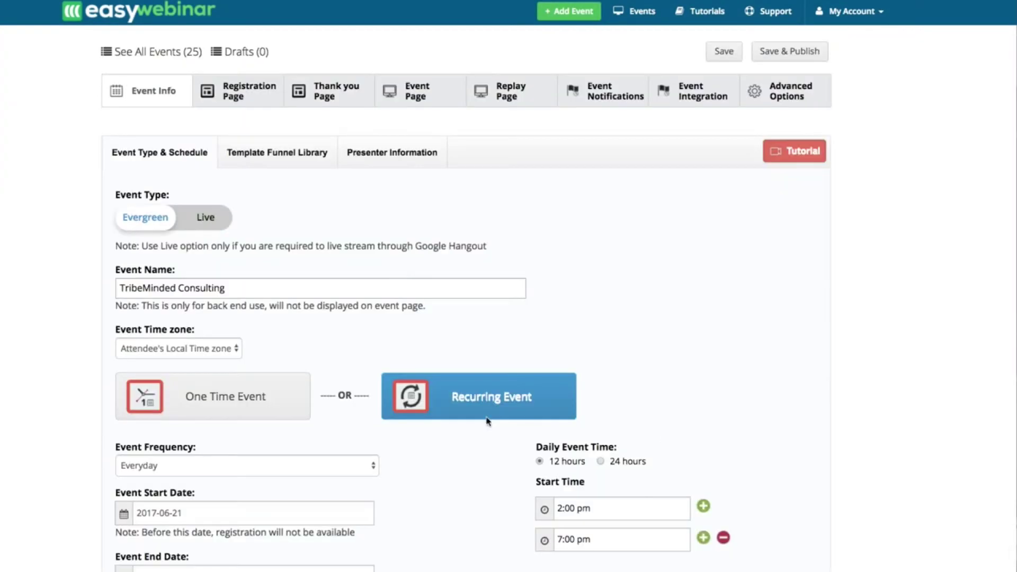
{"action": "scroll", "coordinate": [395, 495], "scroll_direction": "down", "scroll_amount": 5}
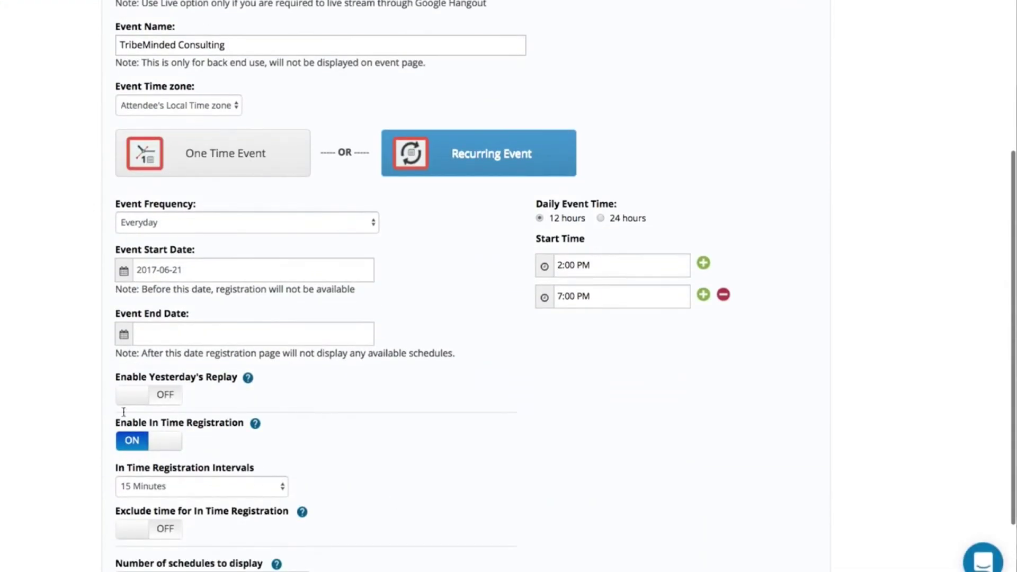
{"action": "left_click", "coordinate": [132, 487]}
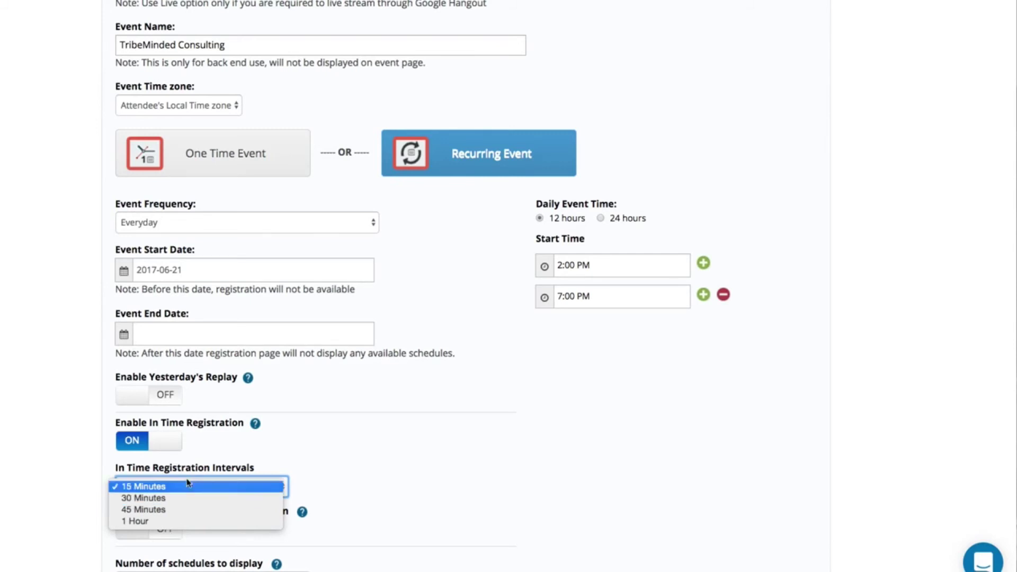
{"action": "left_click", "coordinate": [316, 446]}
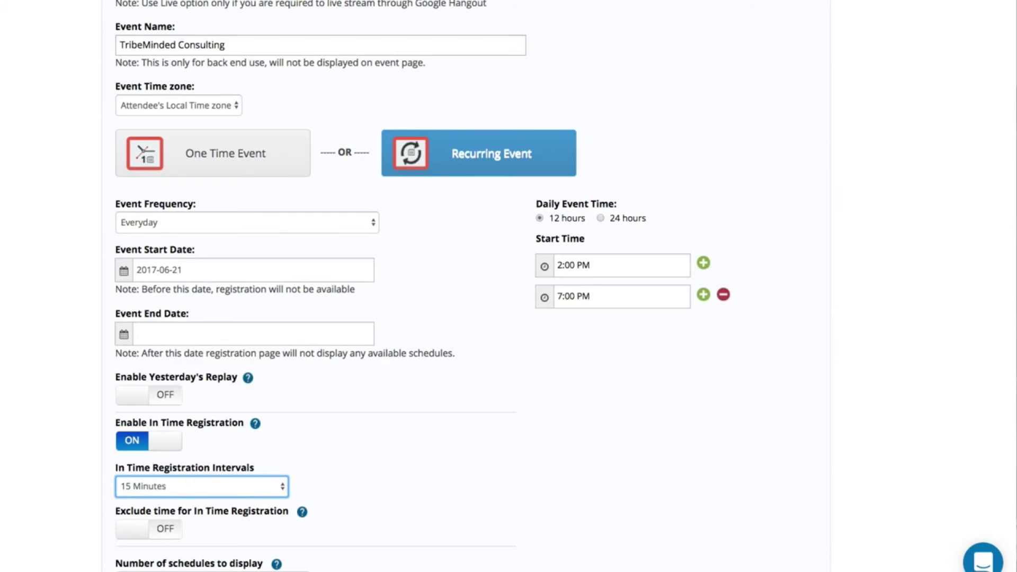
{"action": "scroll", "coordinate": [173, 474], "scroll_direction": "down", "scroll_amount": 3}
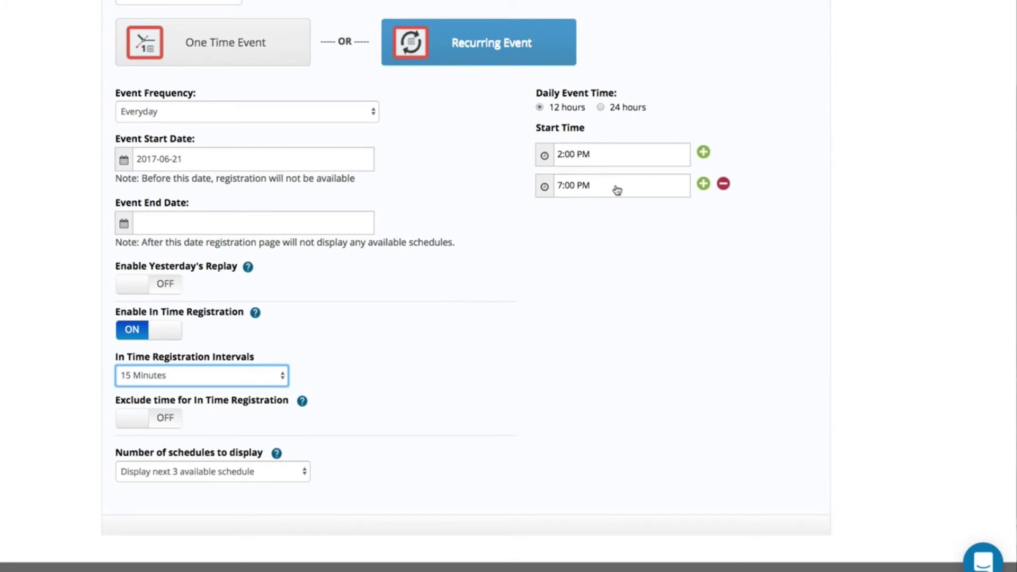
- Add a third daily start time of 10:00 AM
{"action": "left_click", "coordinate": [704, 184]}
{"action": "left_click", "coordinate": [588, 217]}
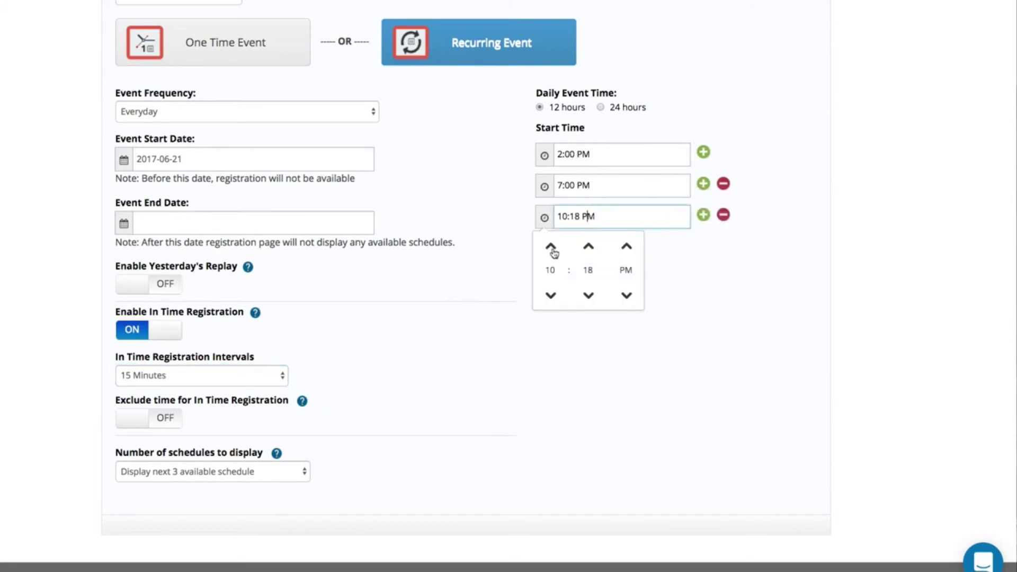
{"action": "left_click", "coordinate": [588, 295]}
{"action": "left_click", "coordinate": [587, 248]}
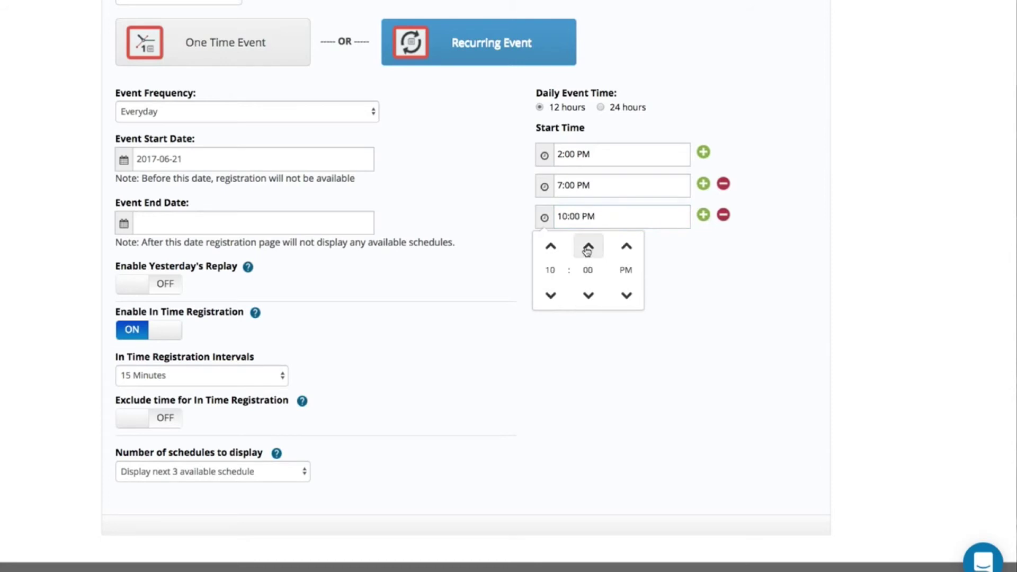
{"action": "left_click", "coordinate": [626, 295]}
{"action": "left_click", "coordinate": [490, 314]}
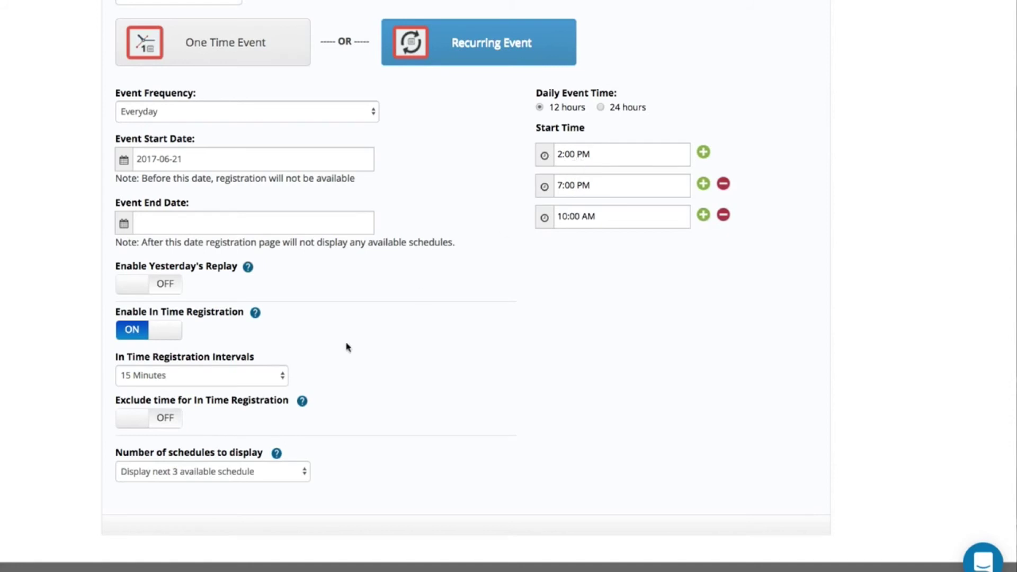
- Set the event to display the next 2 available schedules
{"action": "left_click", "coordinate": [241, 473]}
{"action": "left_click", "coordinate": [219, 461]}
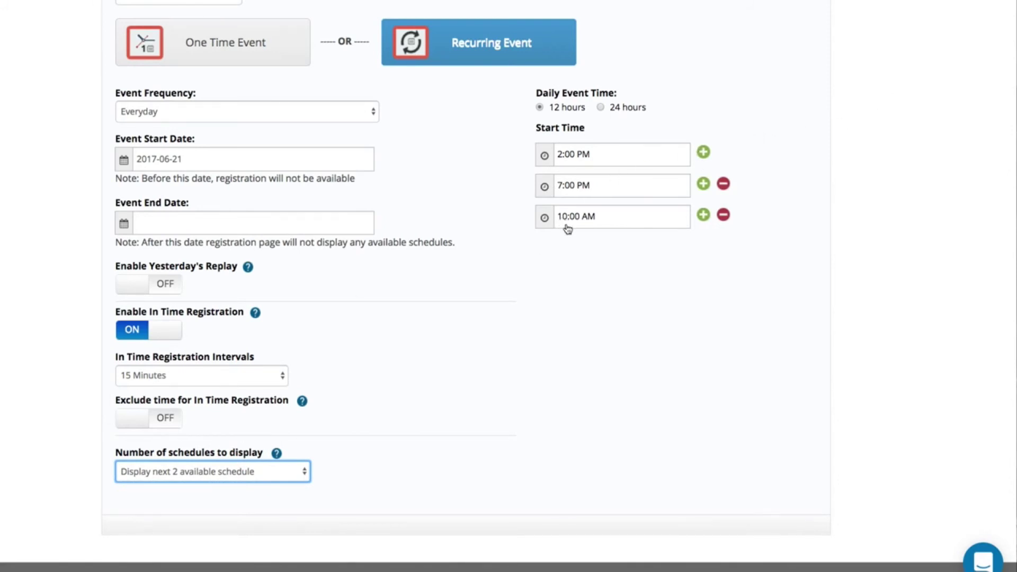
{"action": "left_click", "coordinate": [216, 474]}
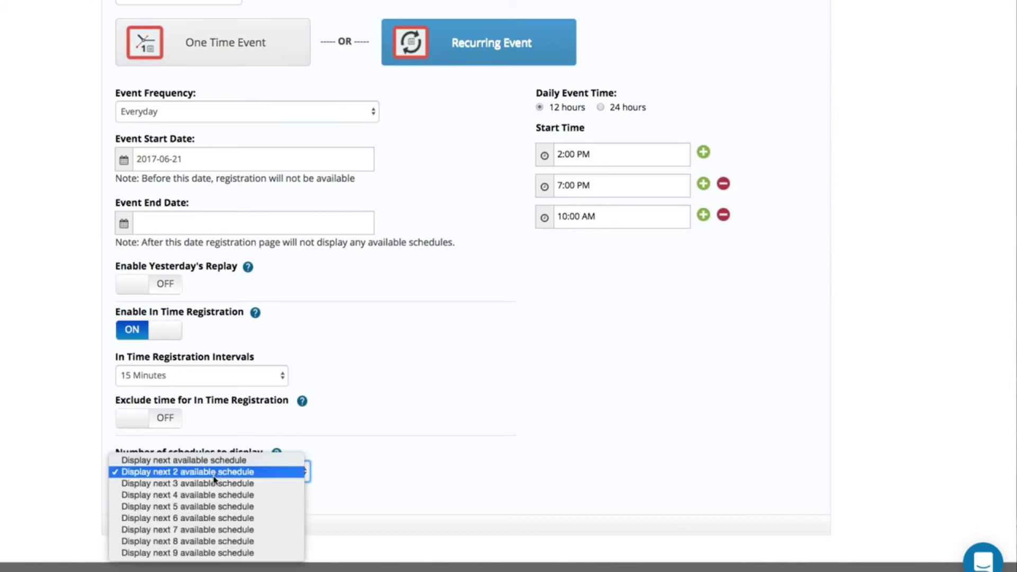
{"action": "left_click", "coordinate": [214, 495]}
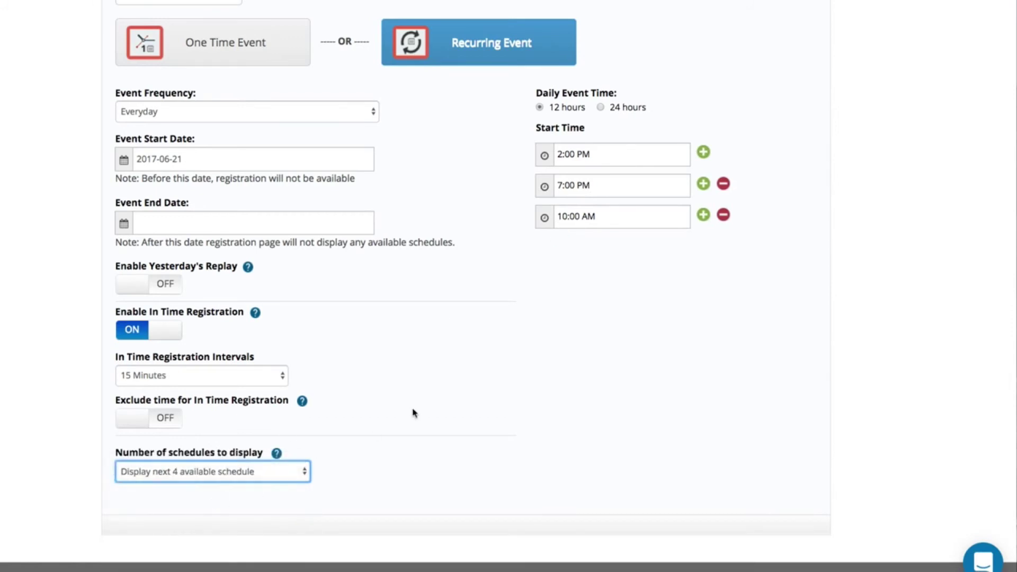
{"action": "left_click", "coordinate": [220, 471]}
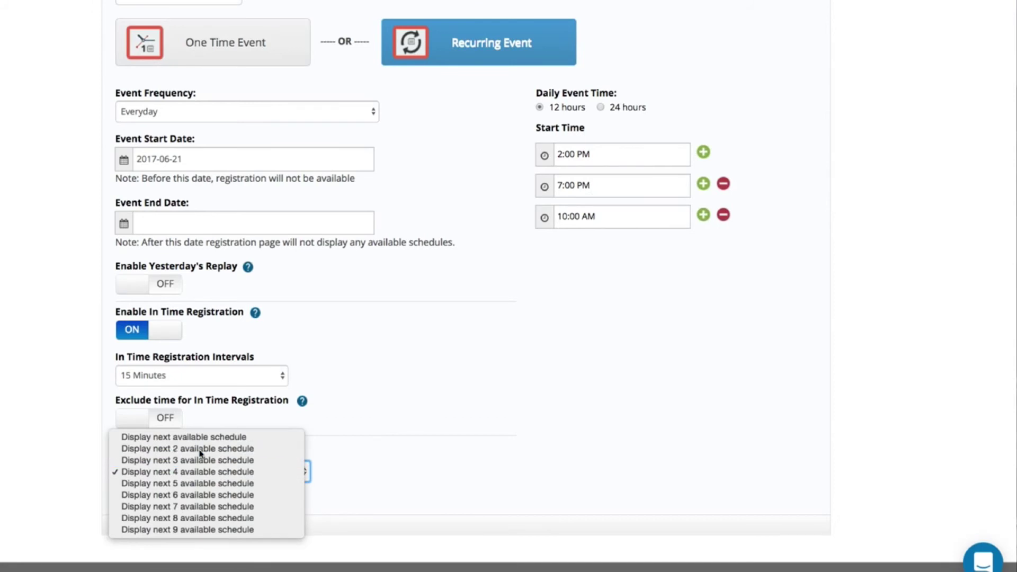
{"action": "left_click", "coordinate": [201, 453]}
- Save and publish the TribeMinded Consulting event
{"action": "scroll", "coordinate": [432, 397], "scroll_direction": "up", "scroll_amount": 2}
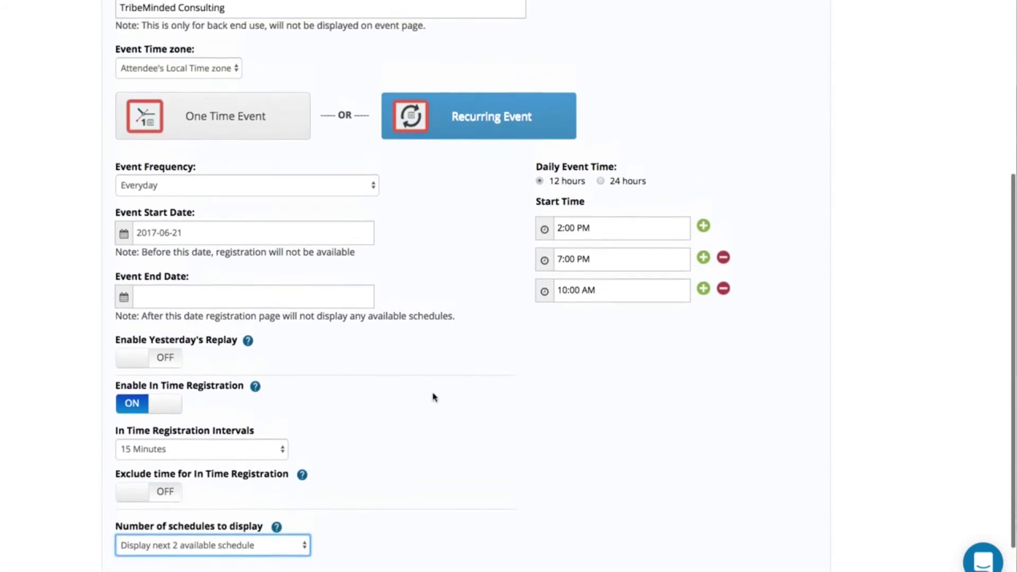
{"action": "scroll", "coordinate": [433, 397], "scroll_direction": "up", "scroll_amount": 1}
{"action": "scroll", "coordinate": [863, 82], "scroll_direction": "up", "scroll_amount": 5}
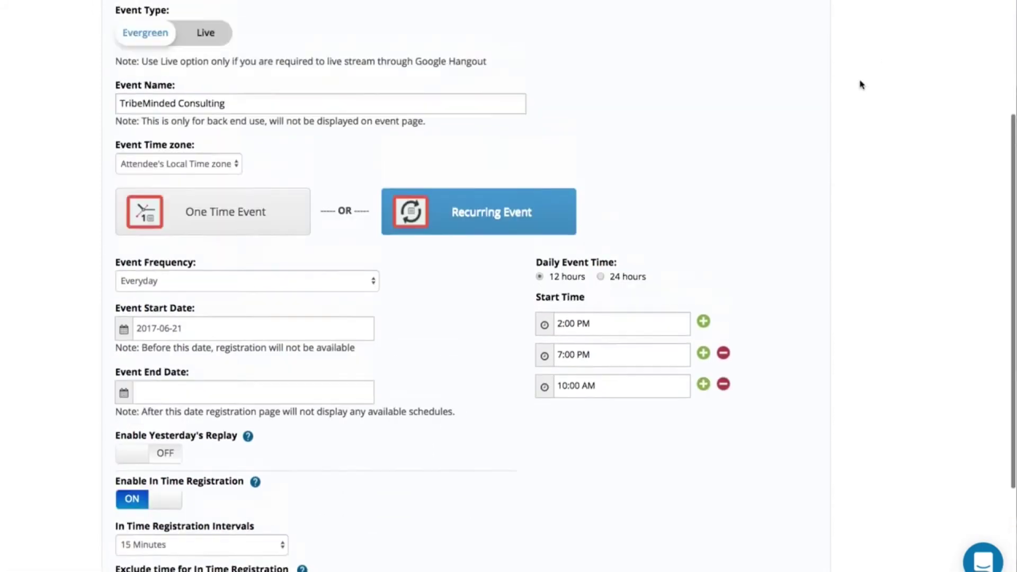
{"action": "left_click", "coordinate": [786, 56]}
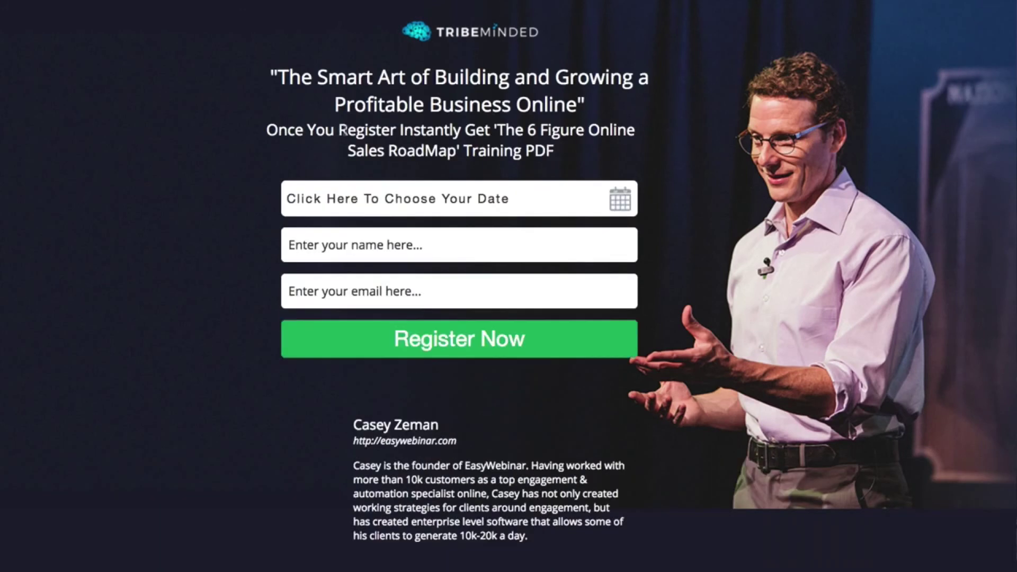
- Confirm the June 29, 2017 10:00 AM session appears, then reopen TribeMinded's schedule settings
{"action": "left_click", "coordinate": [370, 197]}
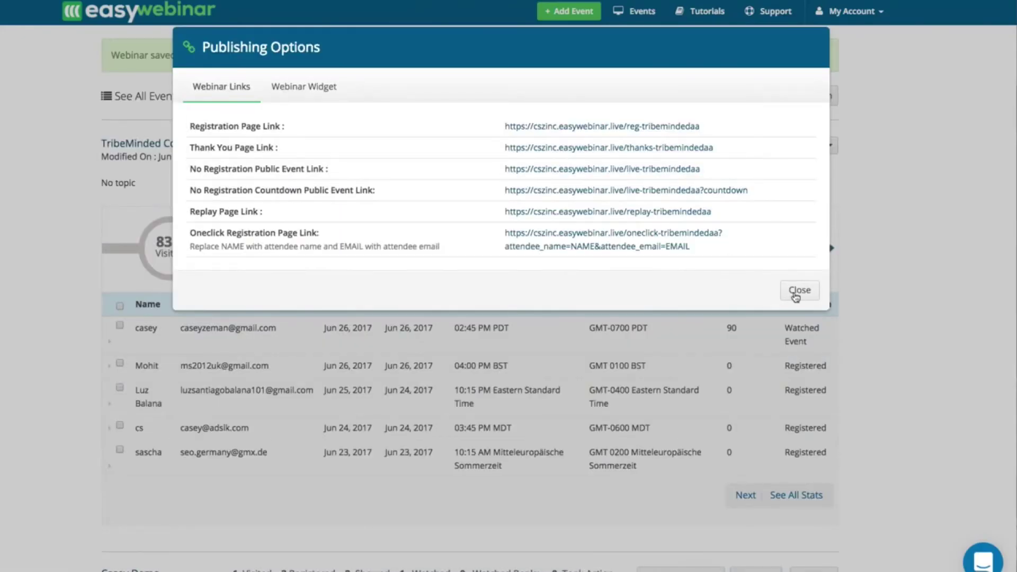
{"action": "left_click", "coordinate": [799, 291]}
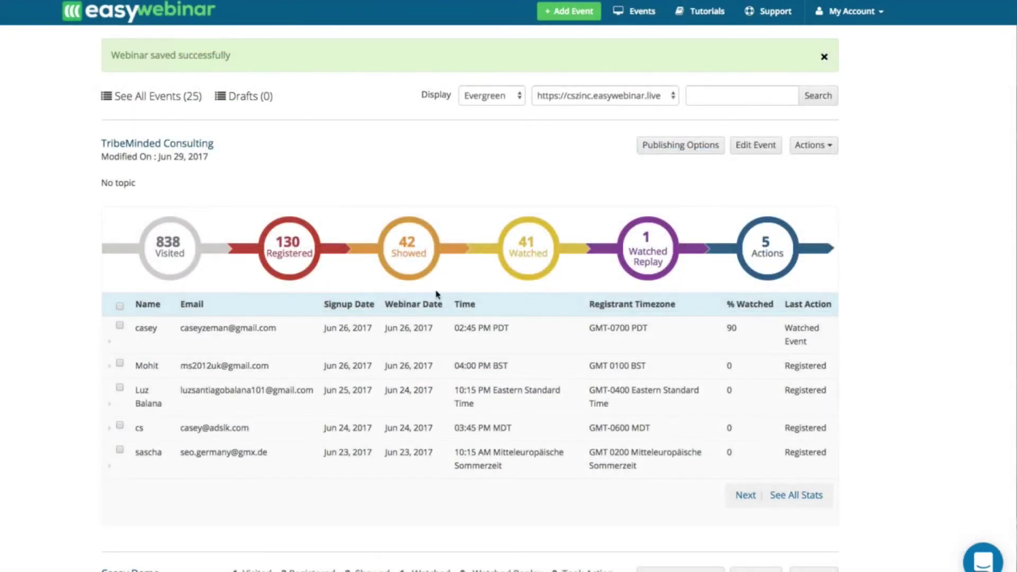
{"action": "left_click", "coordinate": [755, 145]}
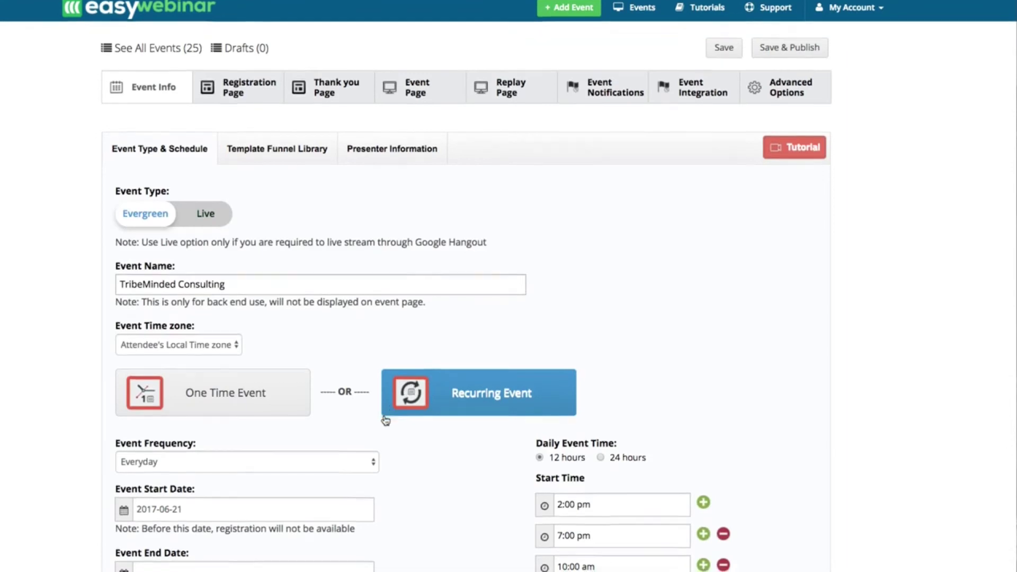
{"action": "scroll", "coordinate": [385, 421], "scroll_direction": "down", "scroll_amount": 5}
{"action": "scroll", "coordinate": [186, 495], "scroll_direction": "down", "scroll_amount": 2}
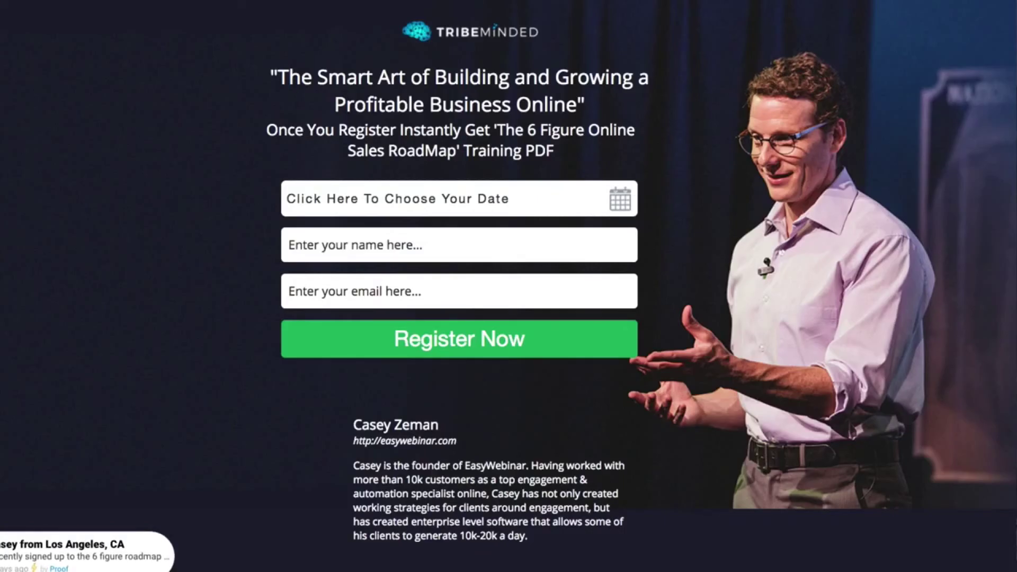
{"action": "left_click", "coordinate": [320, 196]}
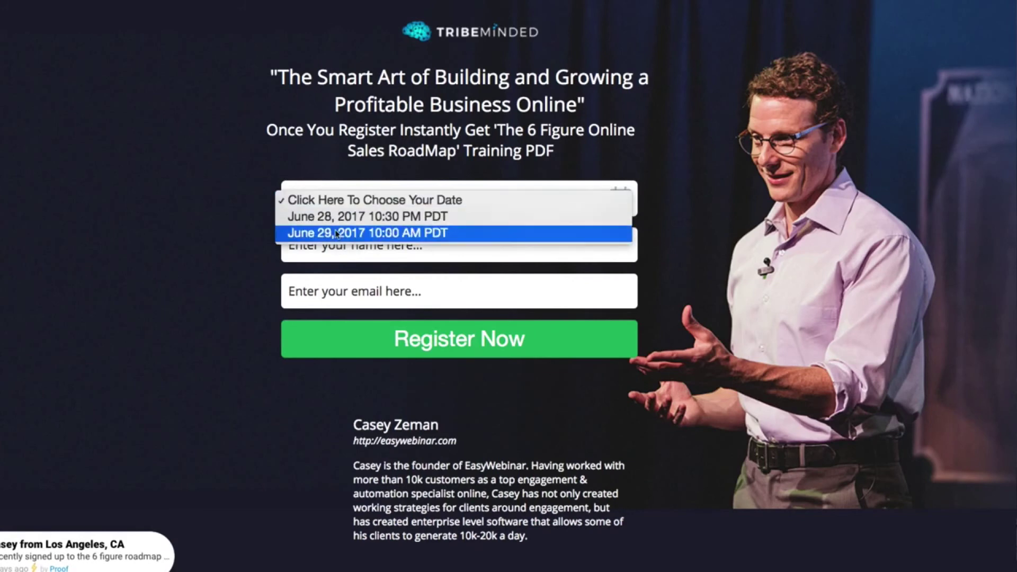
{"action": "left_click", "coordinate": [271, 105]}
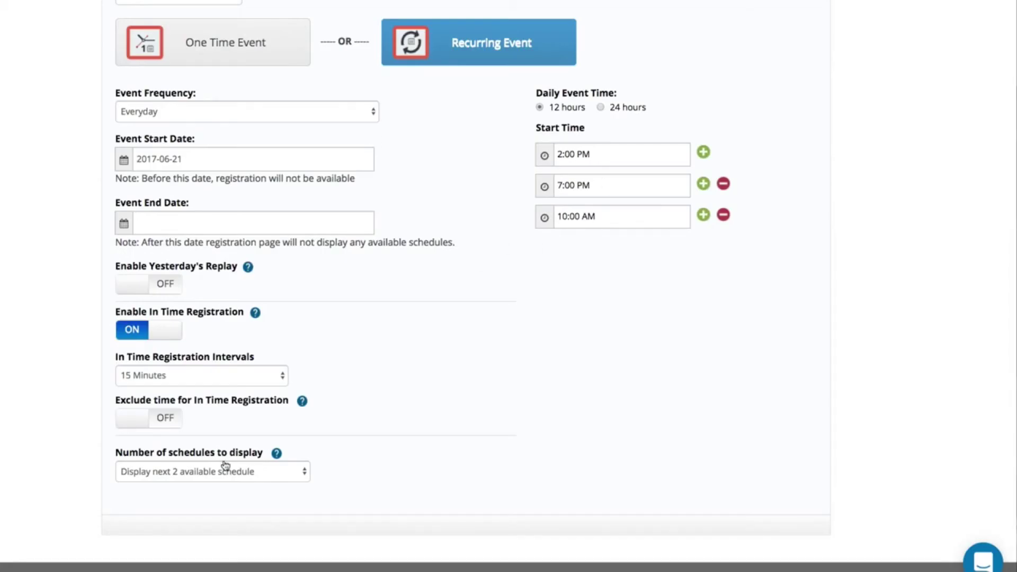
- Display only the next available schedule, then save and publish the event
{"action": "left_click", "coordinate": [185, 473]}
{"action": "left_click", "coordinate": [190, 456]}
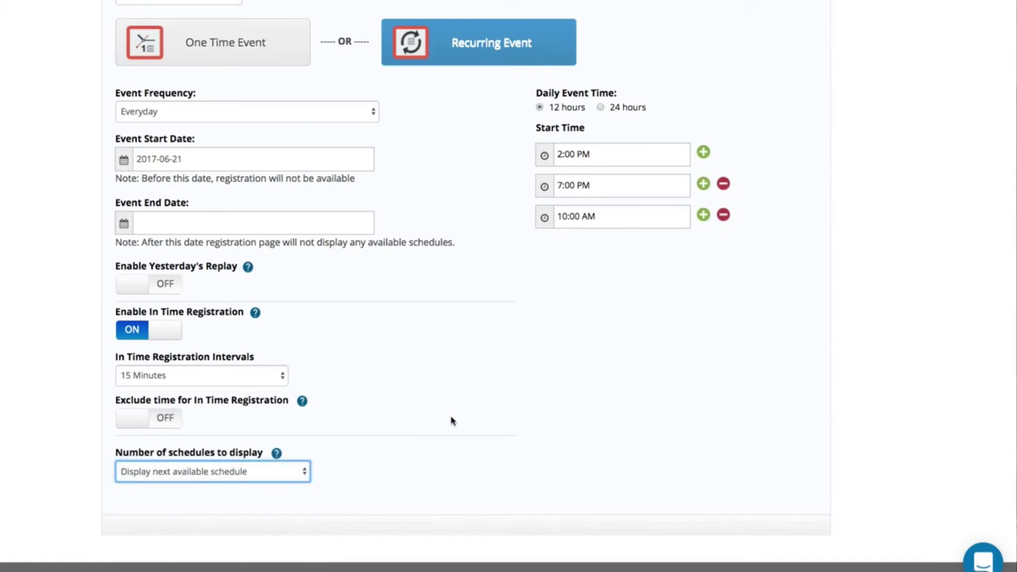
{"action": "scroll", "coordinate": [452, 421], "scroll_direction": "up", "scroll_amount": 7}
{"action": "scroll", "coordinate": [453, 420], "scroll_direction": "down", "scroll_amount": 4}
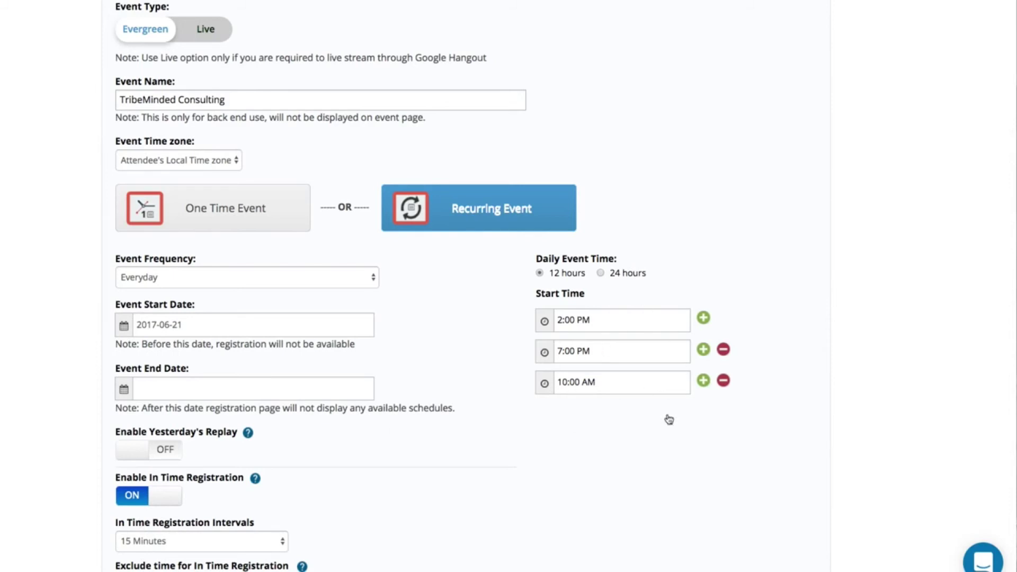
{"action": "scroll", "coordinate": [545, 397], "scroll_direction": "down", "scroll_amount": 3}
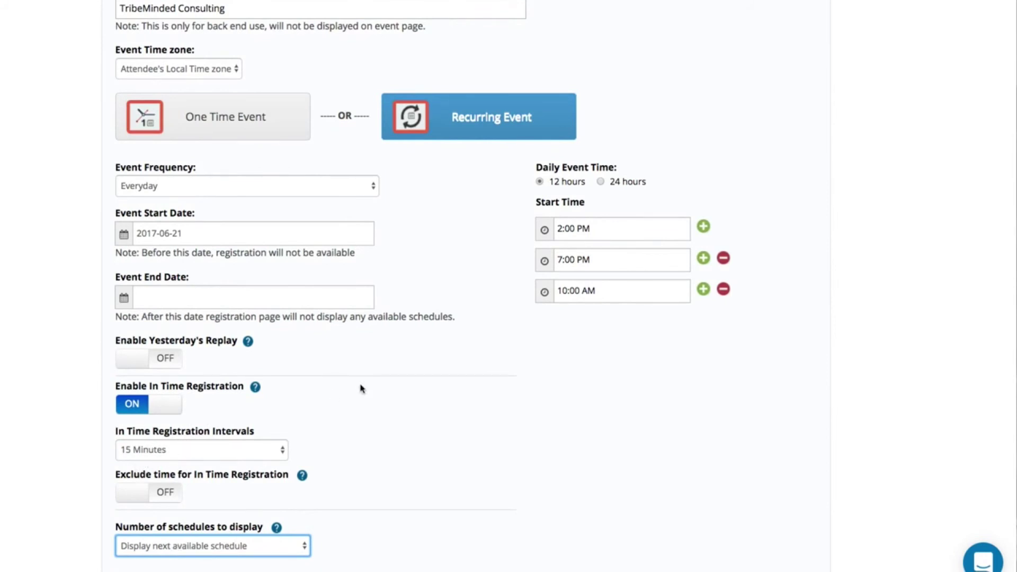
{"action": "scroll", "coordinate": [401, 430], "scroll_direction": "up", "scroll_amount": 5}
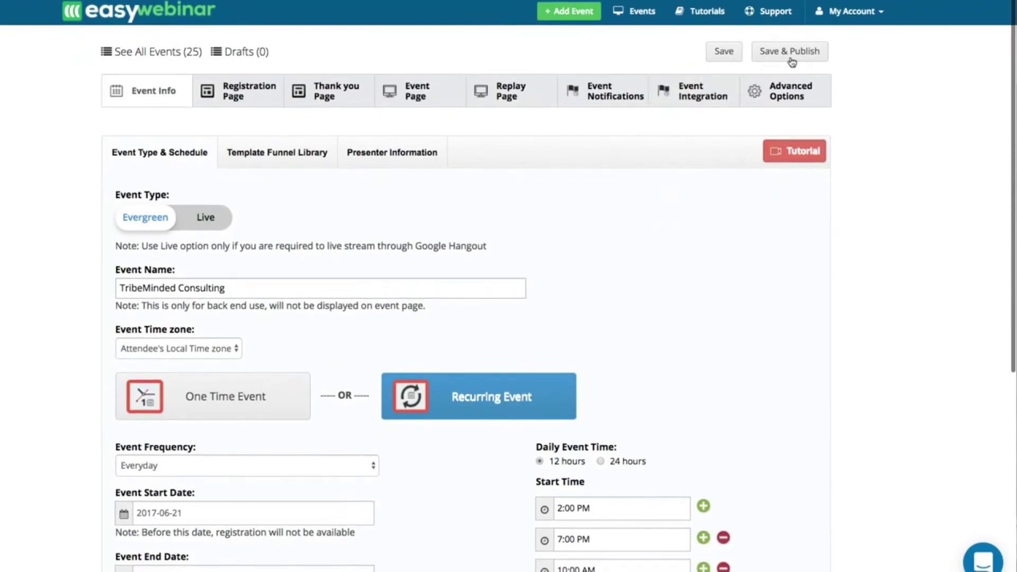
{"action": "left_click", "coordinate": [789, 52]}
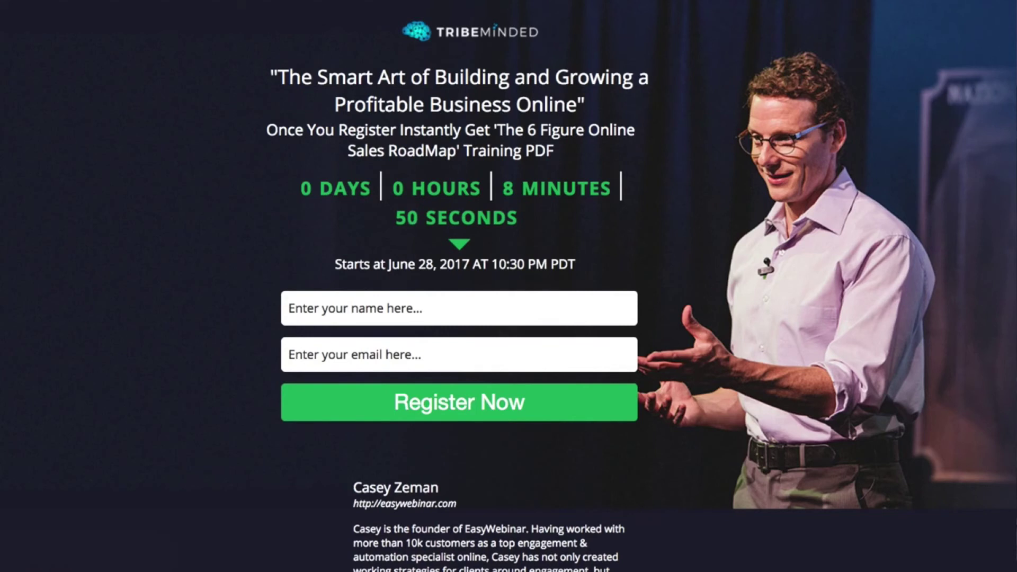
- Register a test attendee with a first name and e-mail address
{"action": "left_click", "coordinate": [318, 308]}
{"action": "type", "text": "casey"}
{"action": "key", "text": "Tab"}
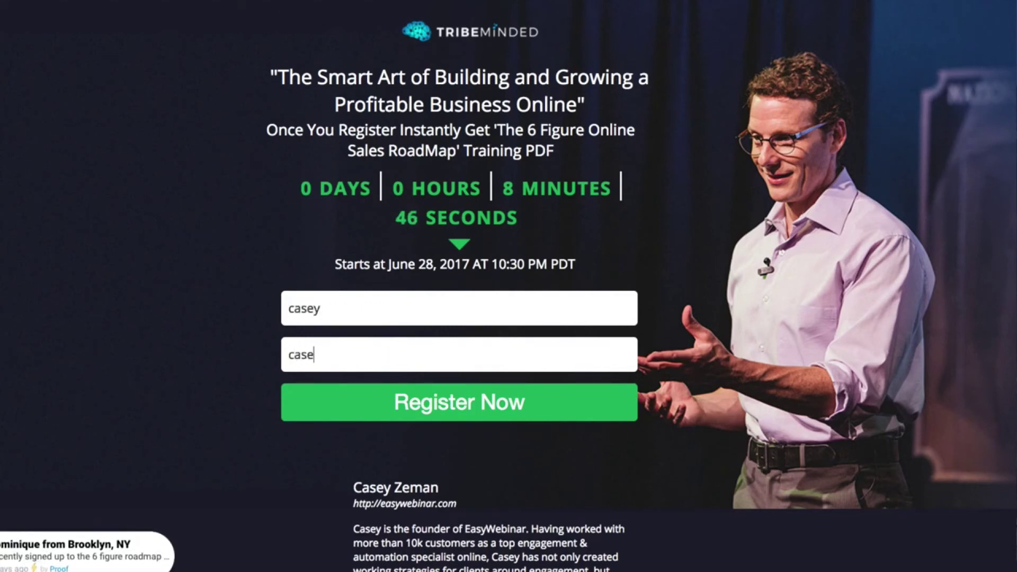
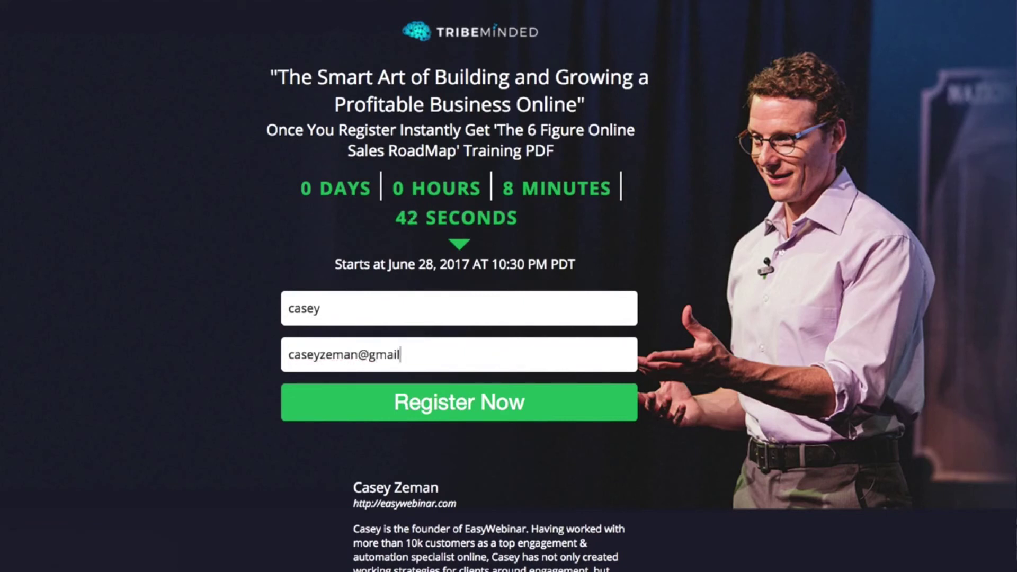
{"action": "left_click", "coordinate": [436, 418]}
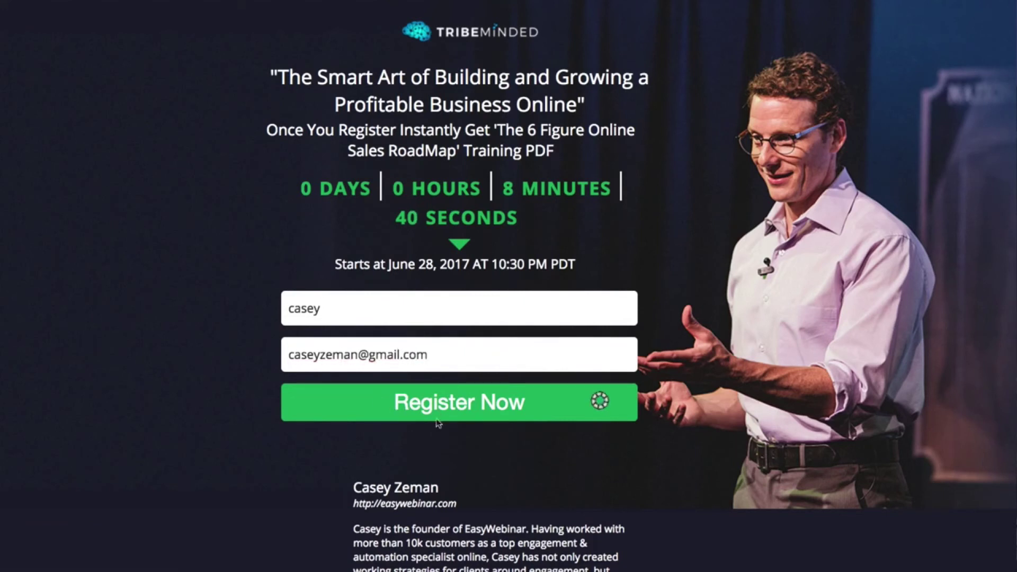
- Pause the thank-you video and add the webinar date to Google Calendar
{"action": "scroll", "coordinate": [438, 423], "scroll_direction": "down", "scroll_amount": 20}
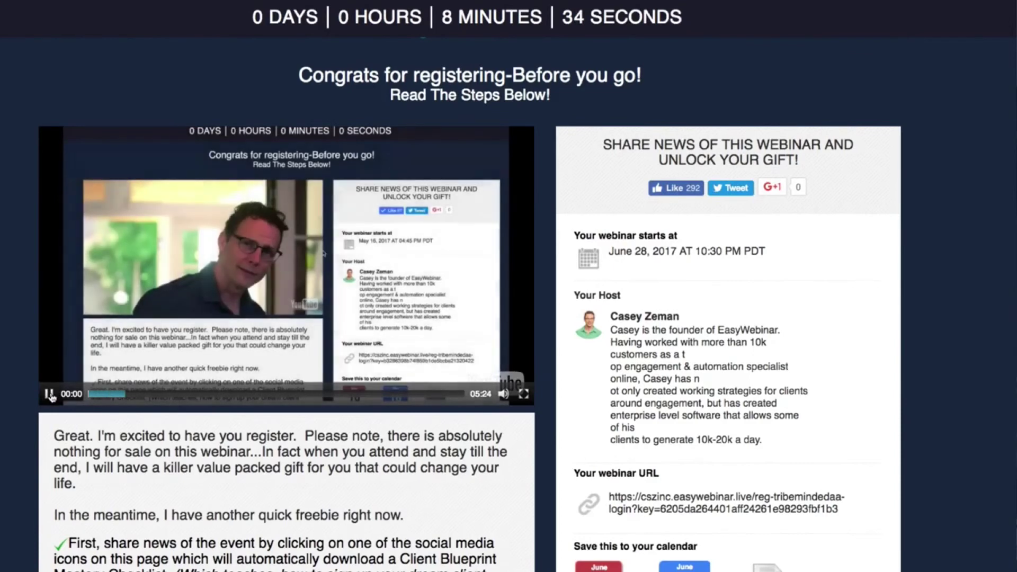
{"action": "left_click", "coordinate": [49, 394]}
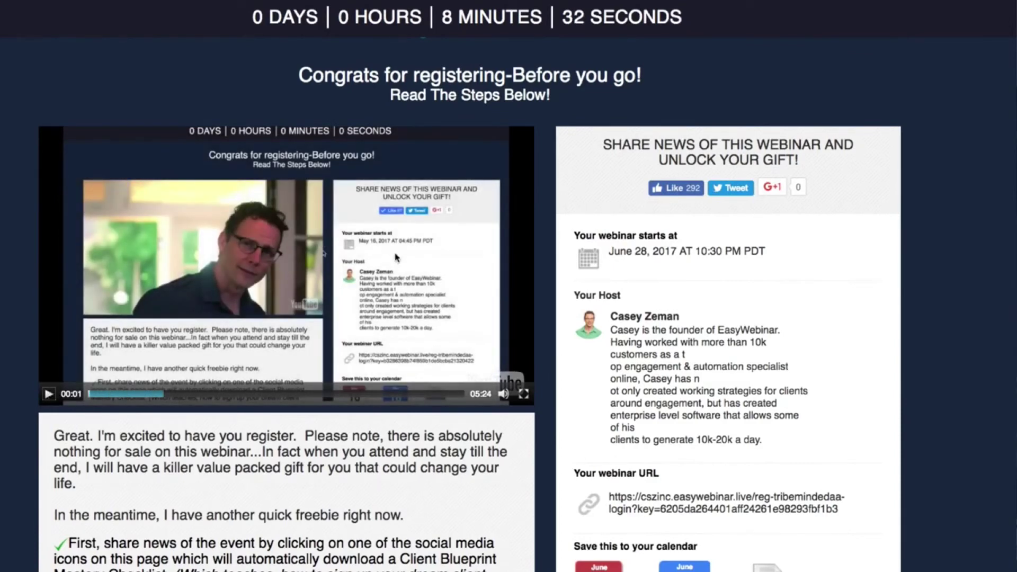
{"action": "scroll", "coordinate": [362, 329], "scroll_direction": "down", "scroll_amount": 3}
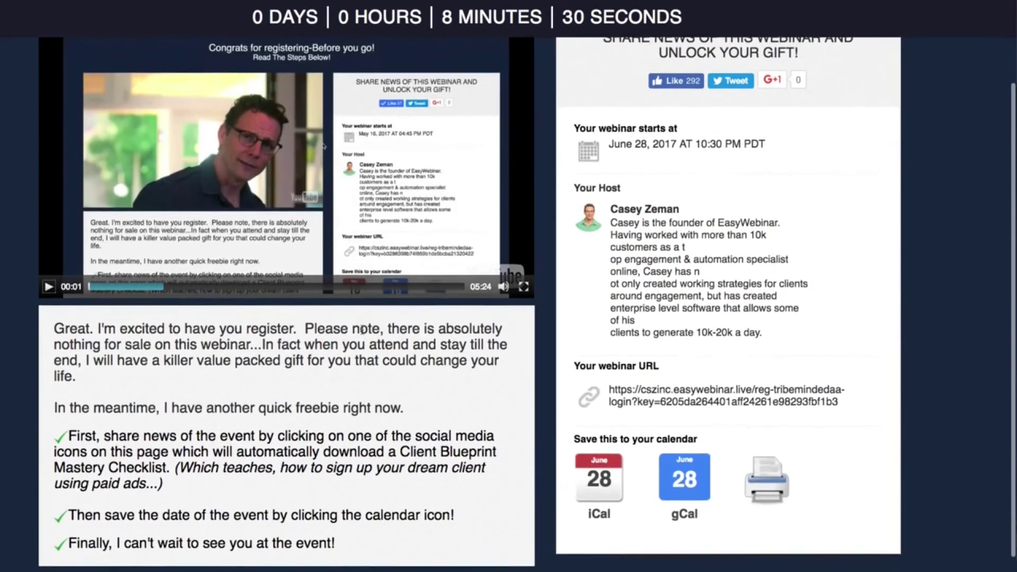
{"action": "left_click", "coordinate": [689, 473]}
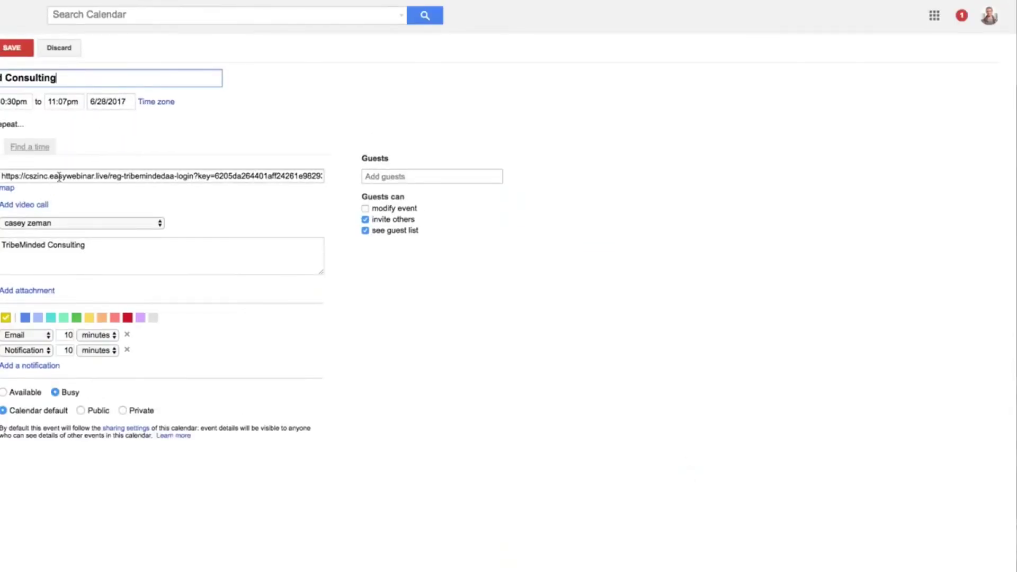
- Select the webinar URL in the Google Calendar event's Where field
{"action": "triple_click", "coordinate": [170, 175]}
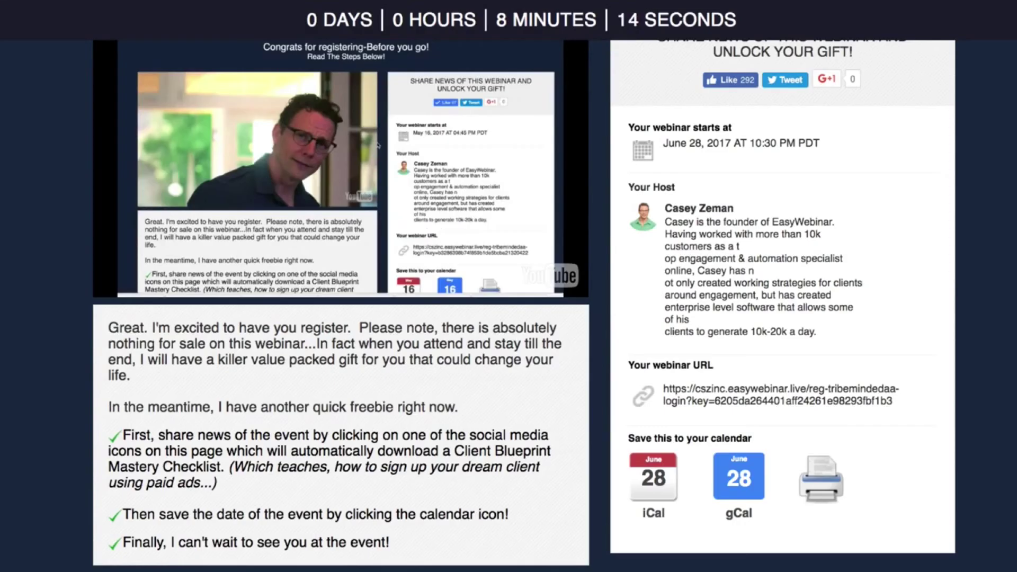
- Add the date to Google Calendar again and like the webinar to unlock the bonus
{"action": "left_click", "coordinate": [732, 489]}
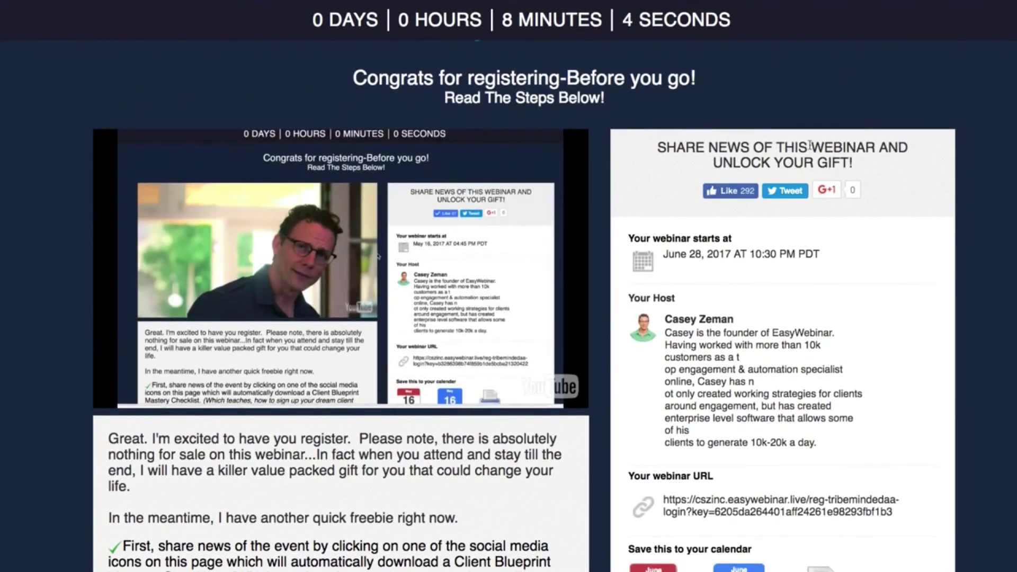
{"action": "scroll", "coordinate": [774, 184], "scroll_direction": "down", "scroll_amount": 2}
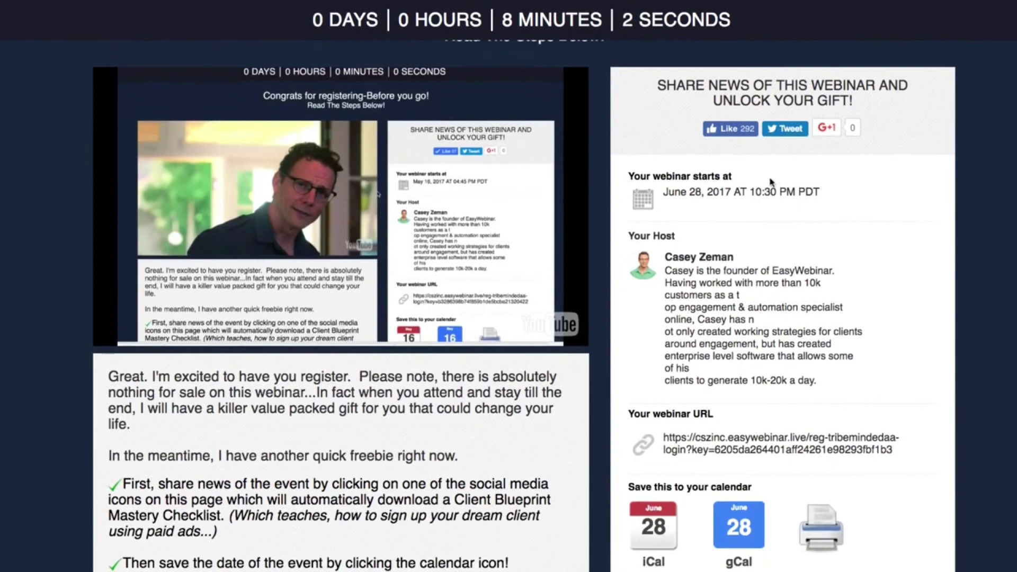
{"action": "left_click", "coordinate": [737, 130]}
{"action": "scroll", "coordinate": [721, 153], "scroll_direction": "down", "scroll_amount": 5}
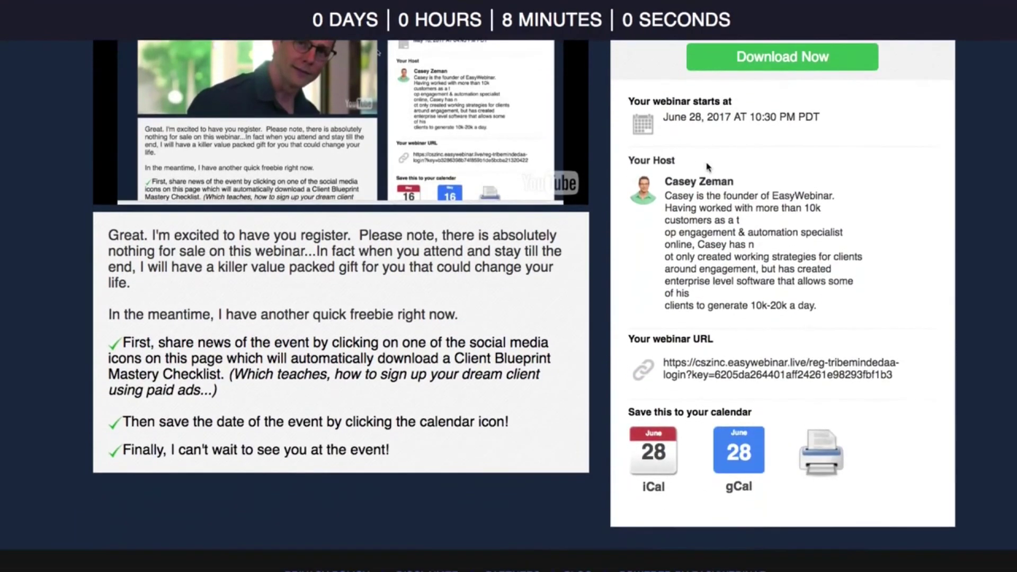
{"action": "scroll", "coordinate": [702, 172], "scroll_direction": "up", "scroll_amount": 3}
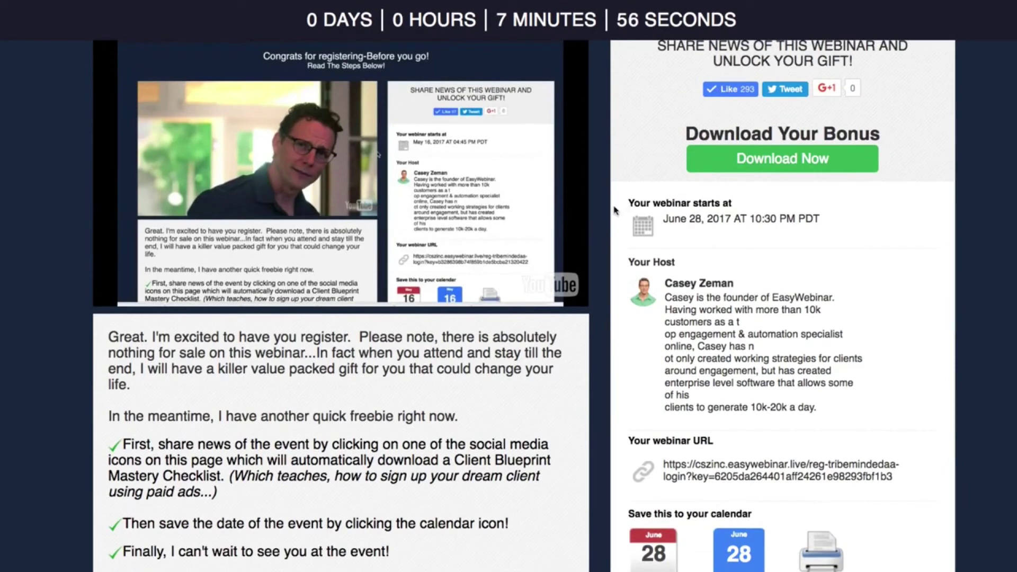
- Download the bonus checklist, then open the personal webinar URL
{"action": "left_click", "coordinate": [777, 167]}
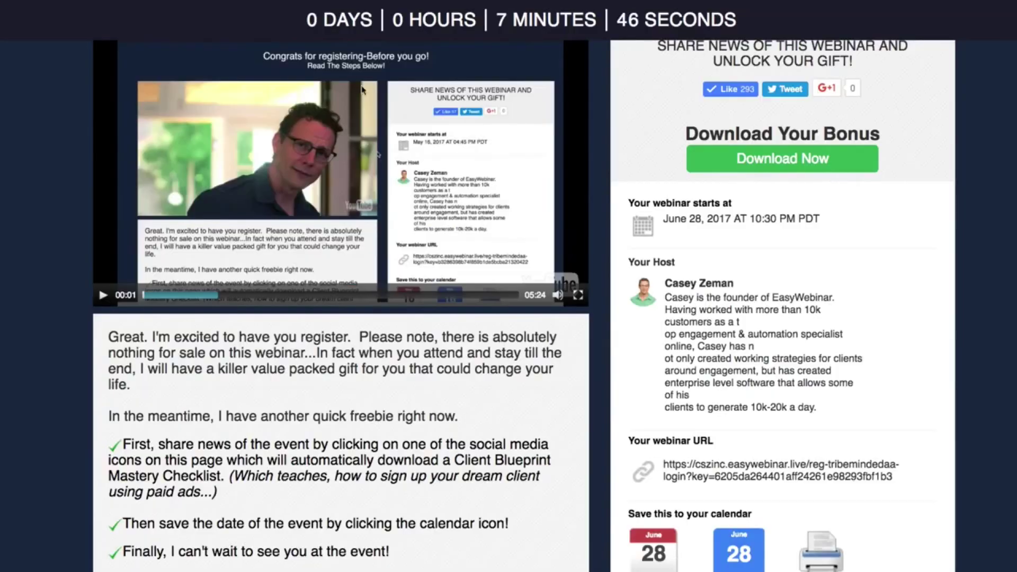
{"action": "scroll", "coordinate": [411, 162], "scroll_direction": "down", "scroll_amount": 1}
{"action": "scroll", "coordinate": [408, 158], "scroll_direction": "up", "scroll_amount": 3}
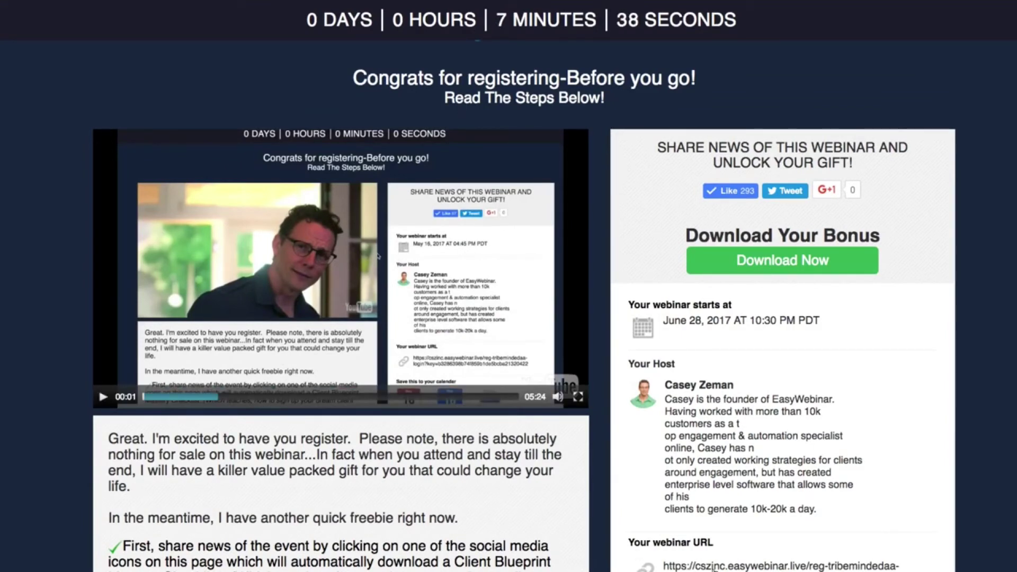
{"action": "scroll", "coordinate": [716, 567], "scroll_direction": "down", "scroll_amount": 2}
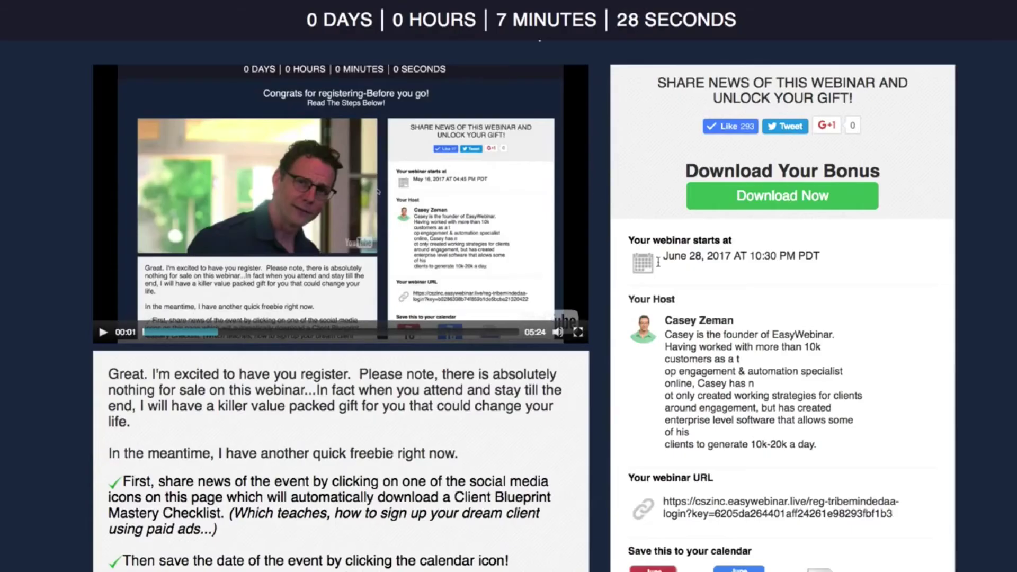
{"action": "left_click", "coordinate": [773, 505]}
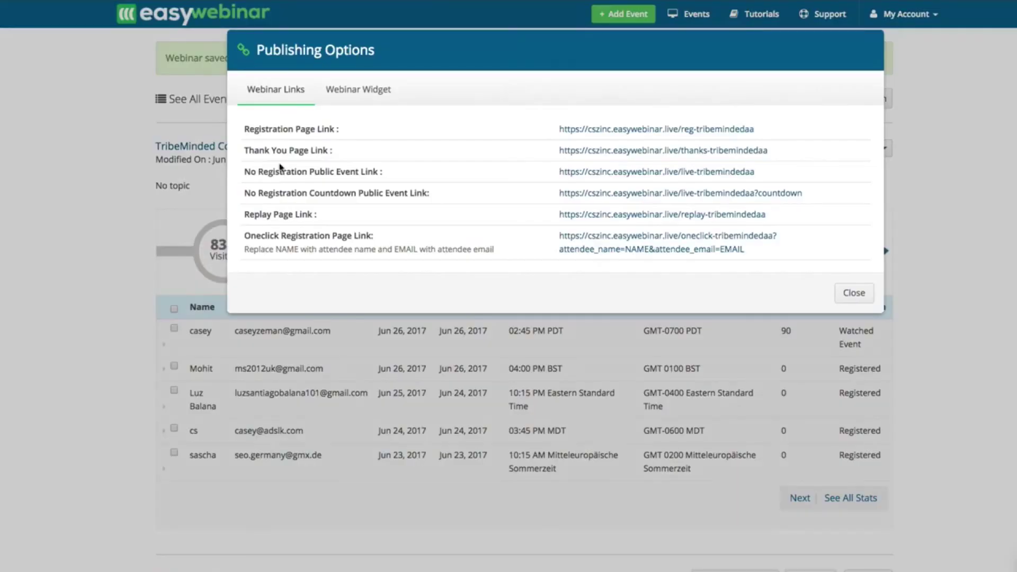
- Close Publishing Options to see TribeMinded's stats: 838 visited, 130 registered, 42 showed
{"action": "left_click", "coordinate": [854, 294]}
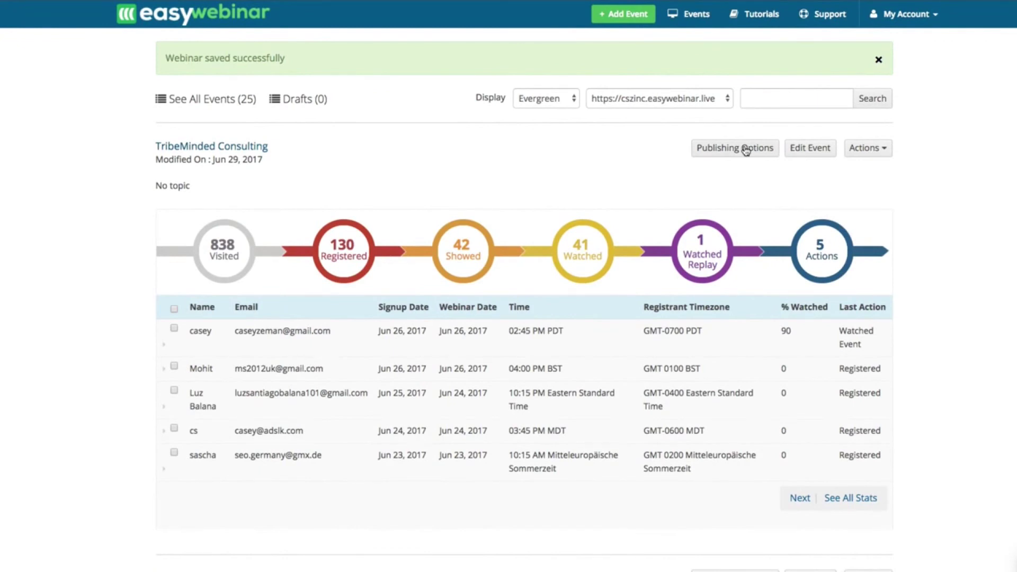
{"action": "left_click", "coordinate": [763, 16]}
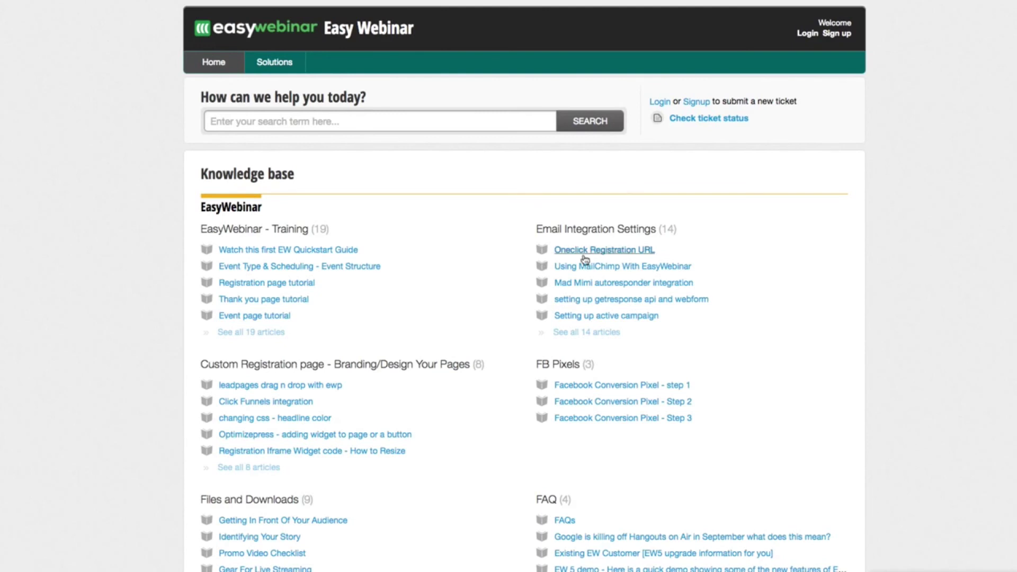
{"action": "scroll", "coordinate": [580, 264], "scroll_direction": "down", "scroll_amount": 6}
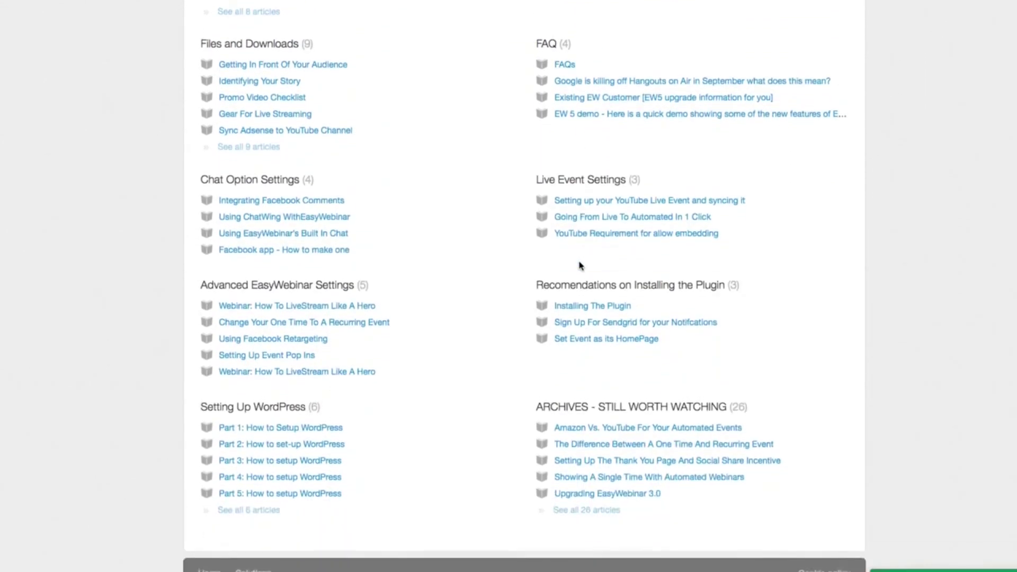
{"action": "scroll", "coordinate": [579, 266], "scroll_direction": "up", "scroll_amount": 9}
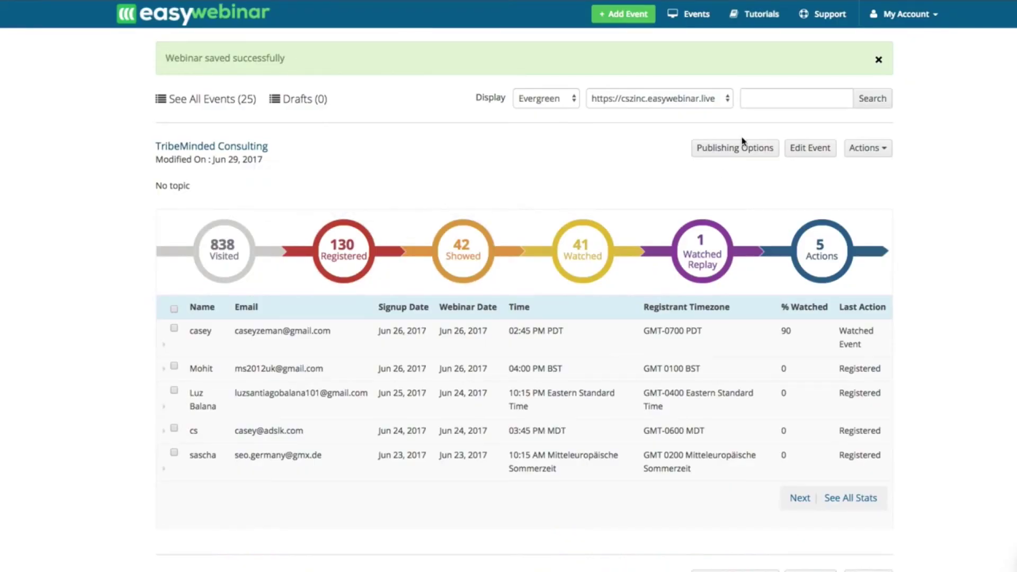
- Select the 255 × 698 webinar widget iframe code in Publishing Options, then close it
{"action": "left_click", "coordinate": [750, 153]}
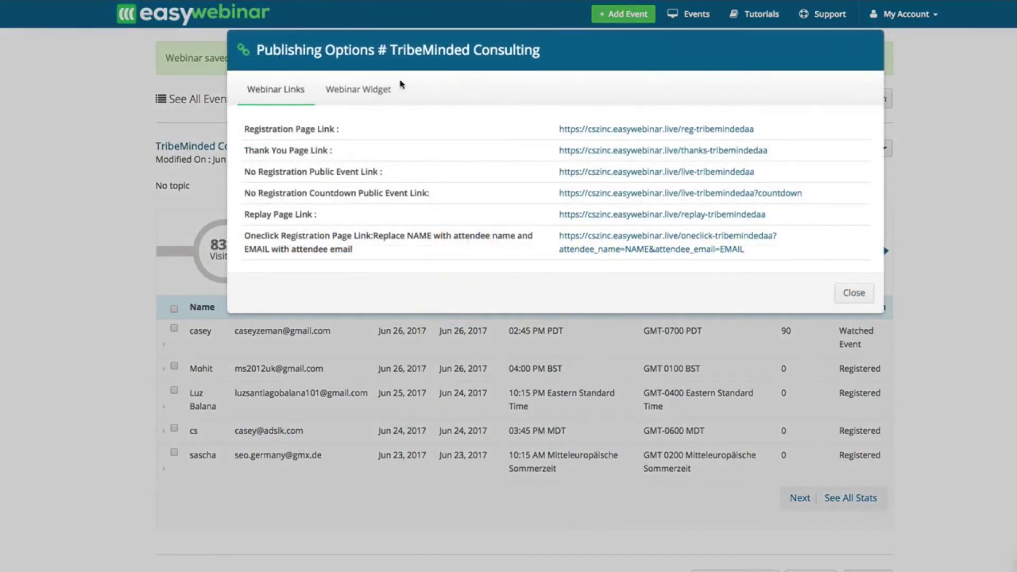
{"action": "left_click", "coordinate": [358, 90]}
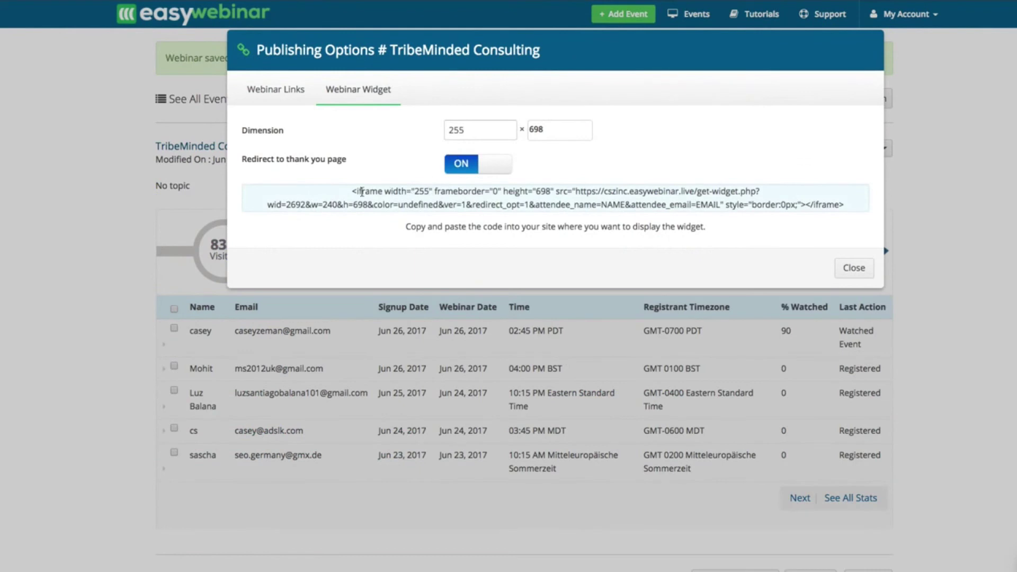
{"action": "left_click_drag", "start_coordinate": [349, 193], "coordinate": [487, 216]}
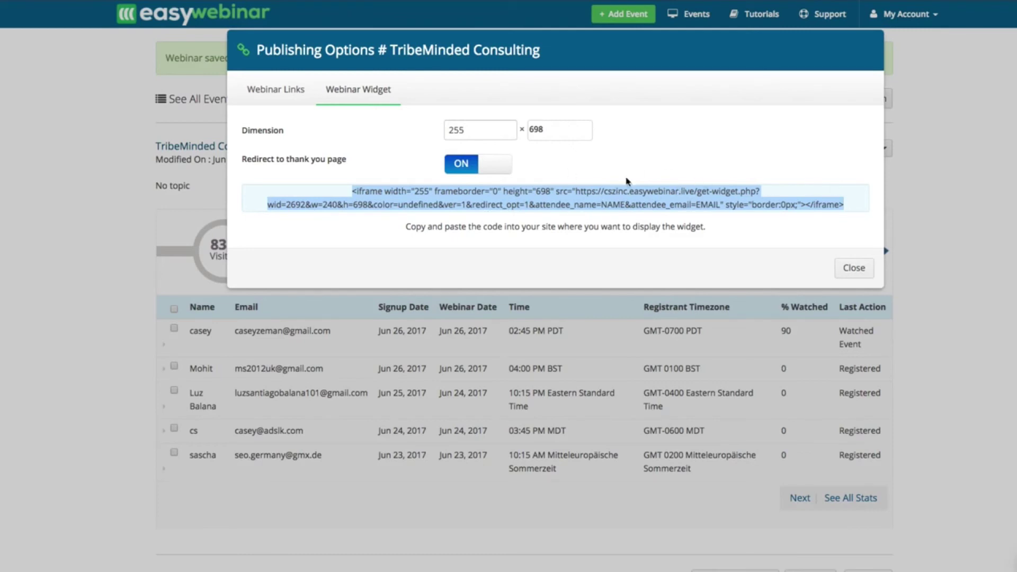
{"action": "left_click", "coordinate": [853, 267]}
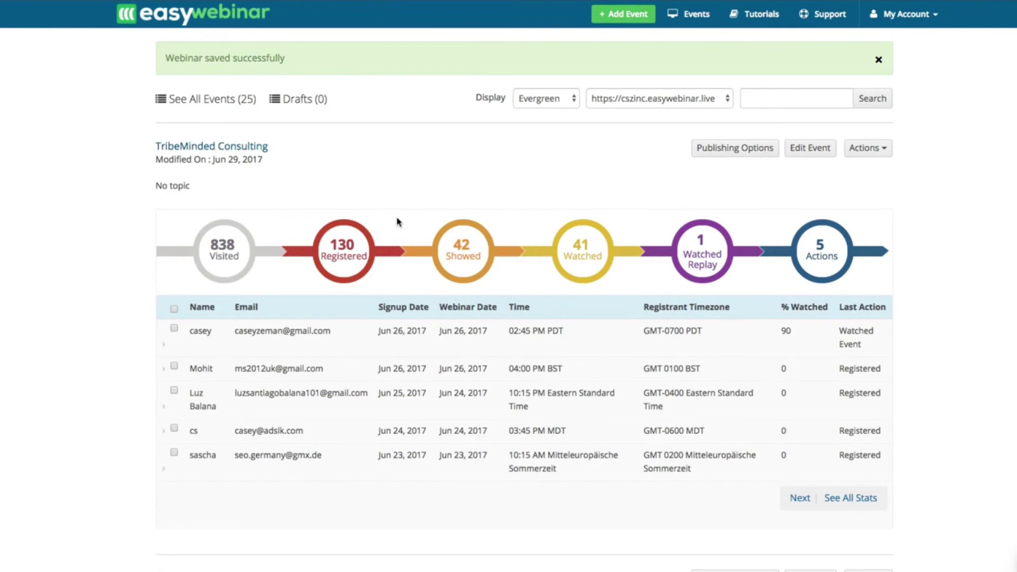
- Search Google in a new tab for 'podcast masterclass' and open EOFire's free Podcast Workshop result
{"action": "key", "text": "super+t"}
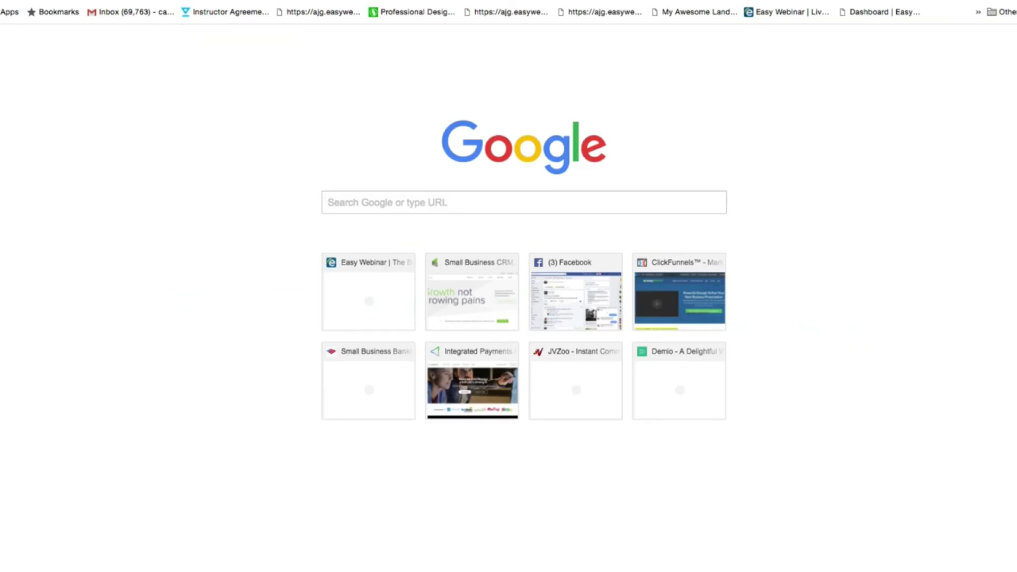
{"action": "type", "text": "po"}
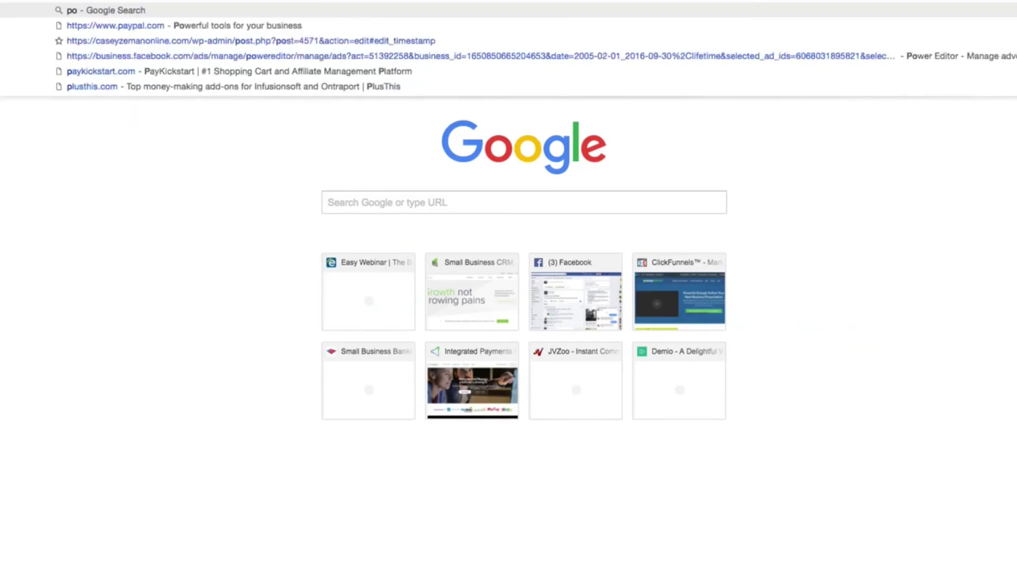
{"action": "type", "text": "dcast masterclass"}
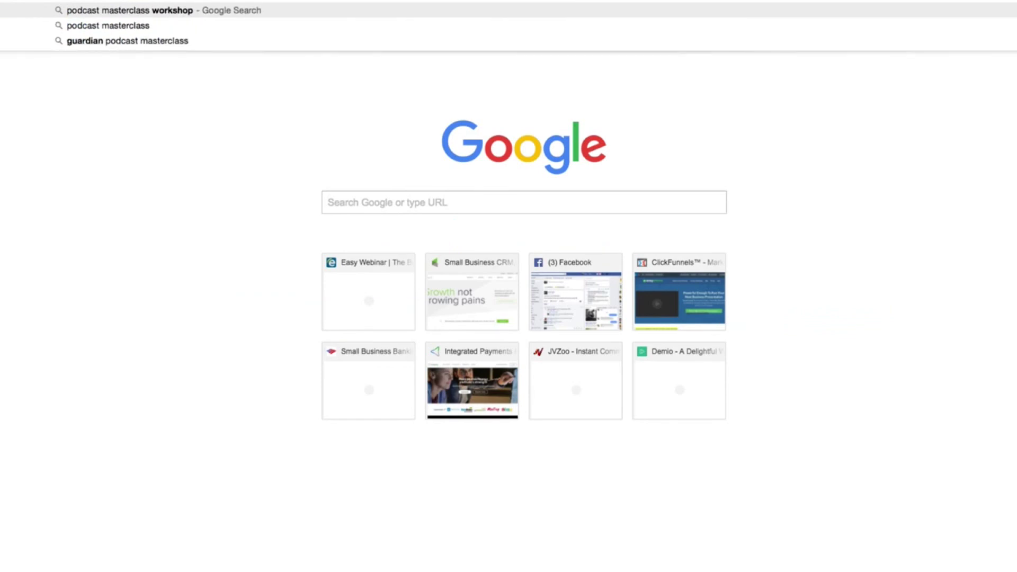
{"action": "key", "text": "Return"}
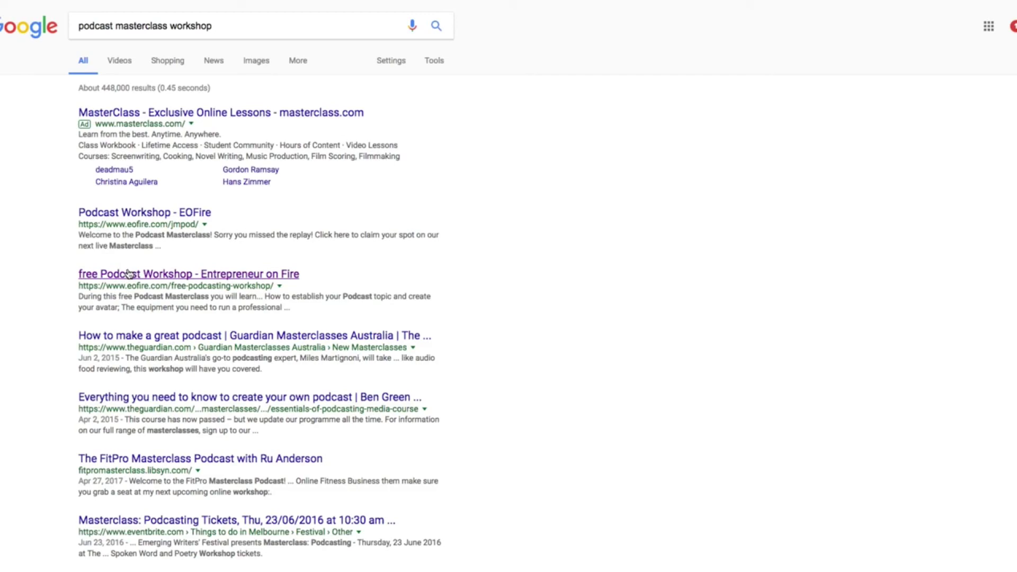
{"action": "left_click", "coordinate": [127, 273]}
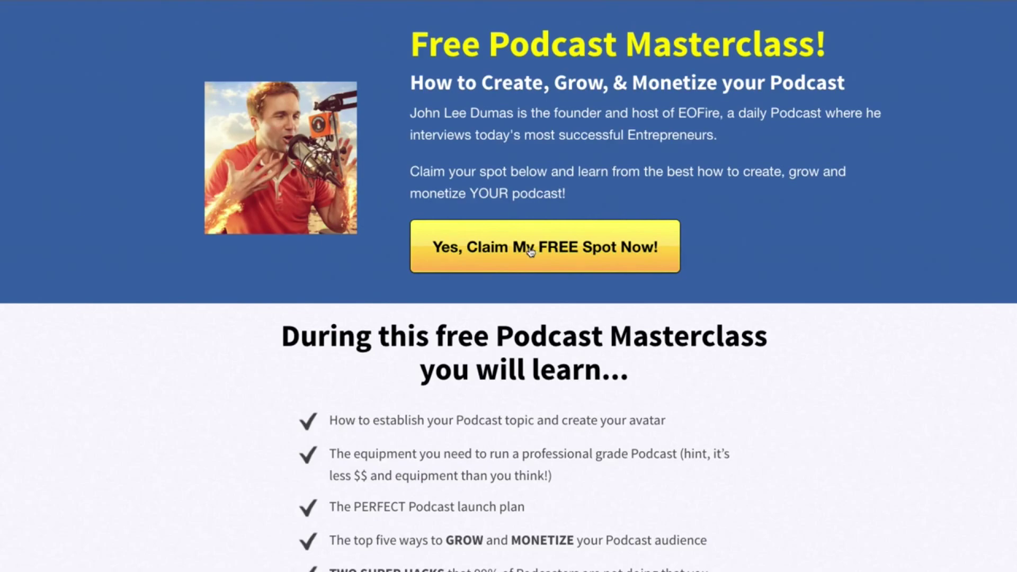
- Register for the June 29, 2017 02:00 PM PDT session with the attendee's name and e-mail
{"action": "left_click", "coordinate": [530, 251]}
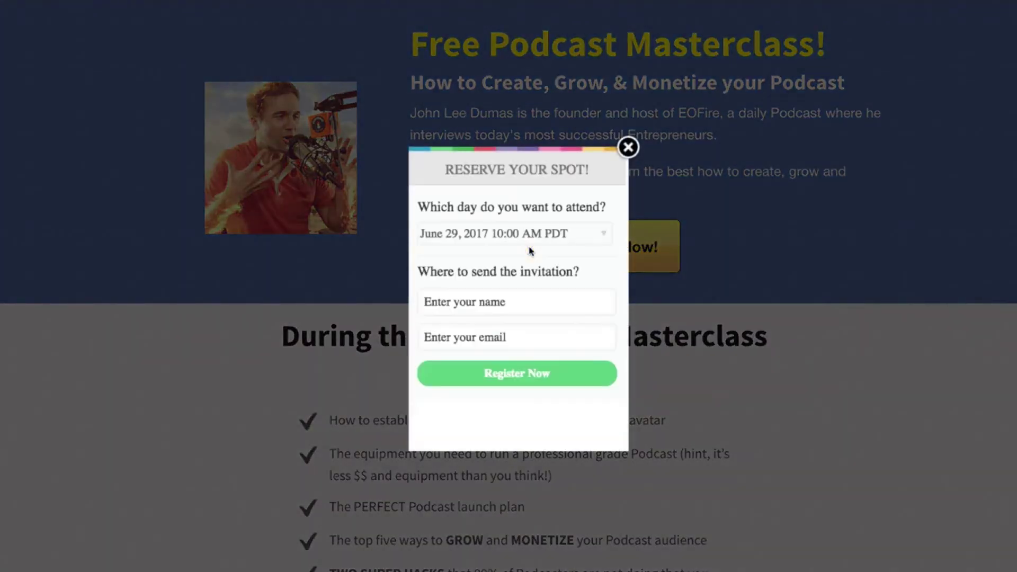
{"action": "left_click", "coordinate": [516, 236]}
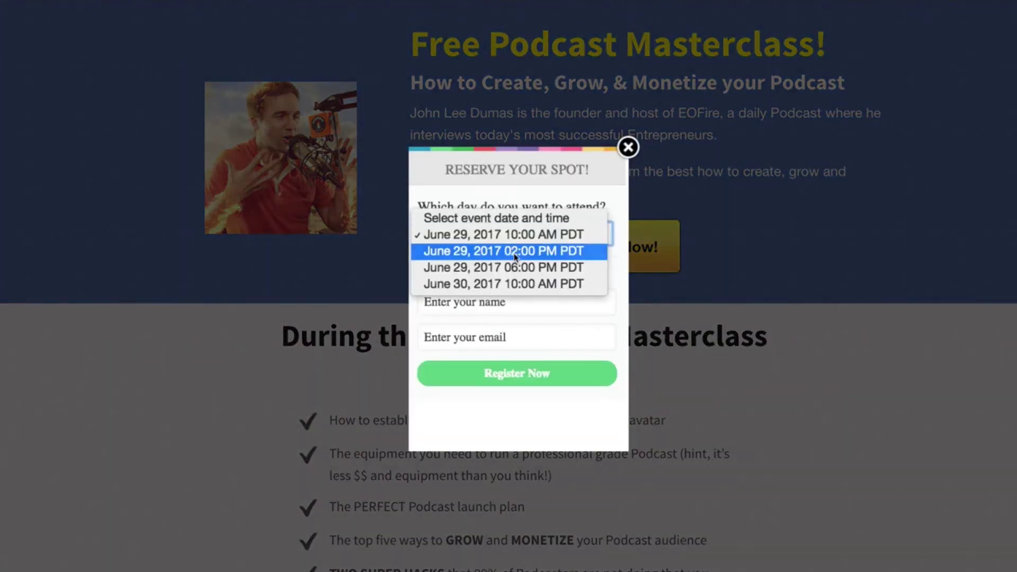
{"action": "left_click", "coordinate": [515, 252]}
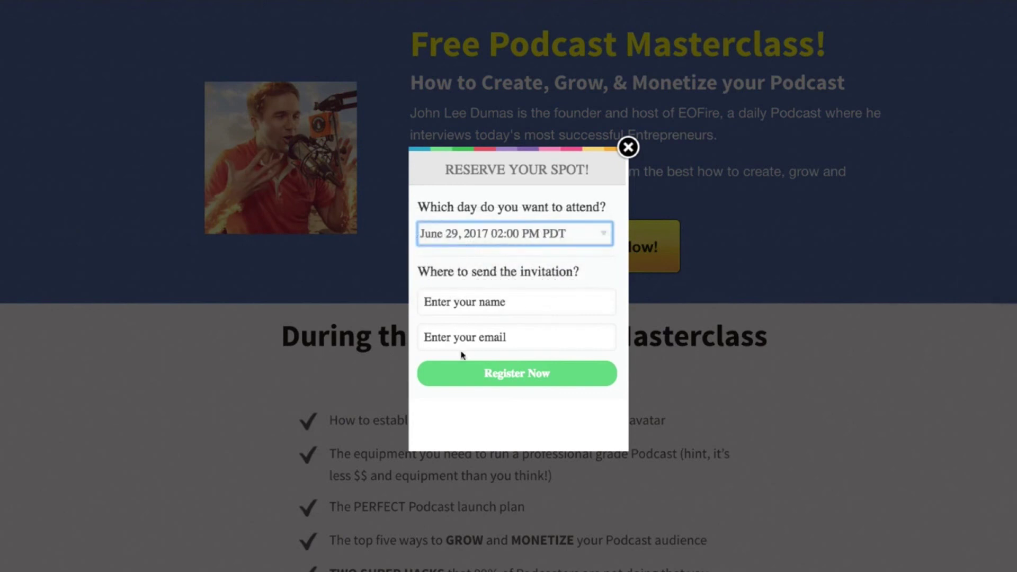
{"action": "left_click", "coordinate": [458, 304]}
{"action": "type", "text": "casey"}
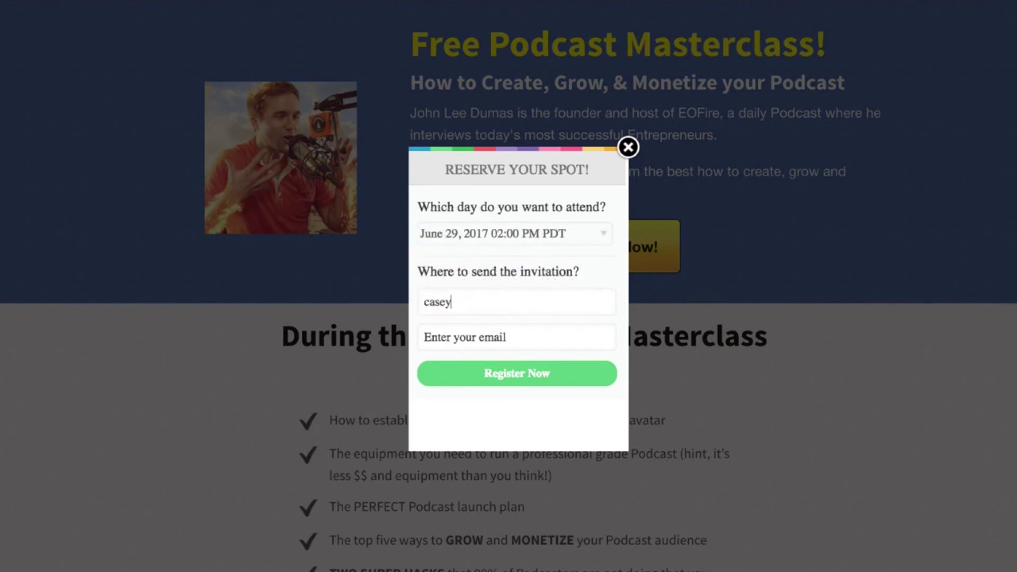
{"action": "key", "text": "Tab"}
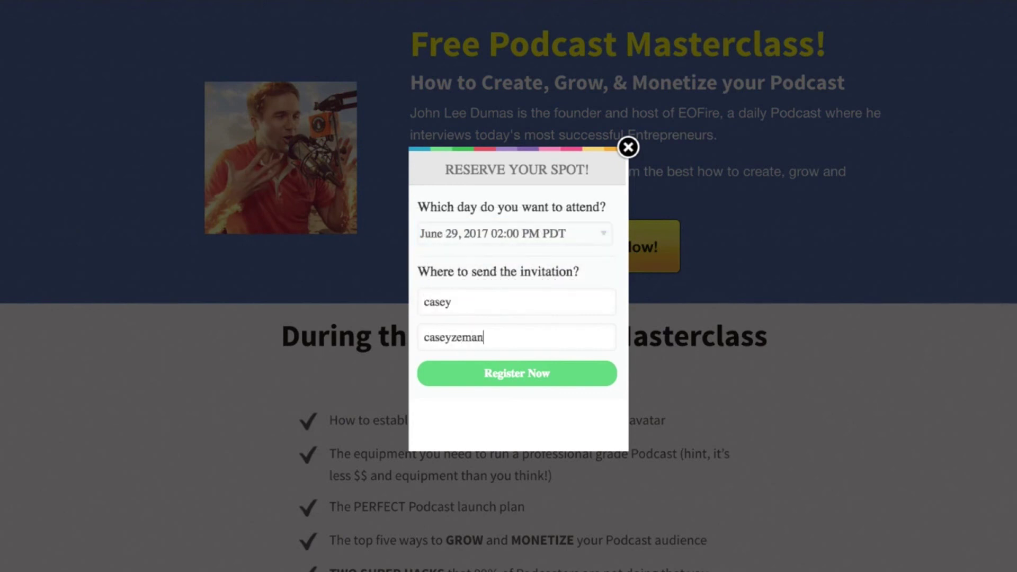
{"action": "left_click", "coordinate": [522, 378]}
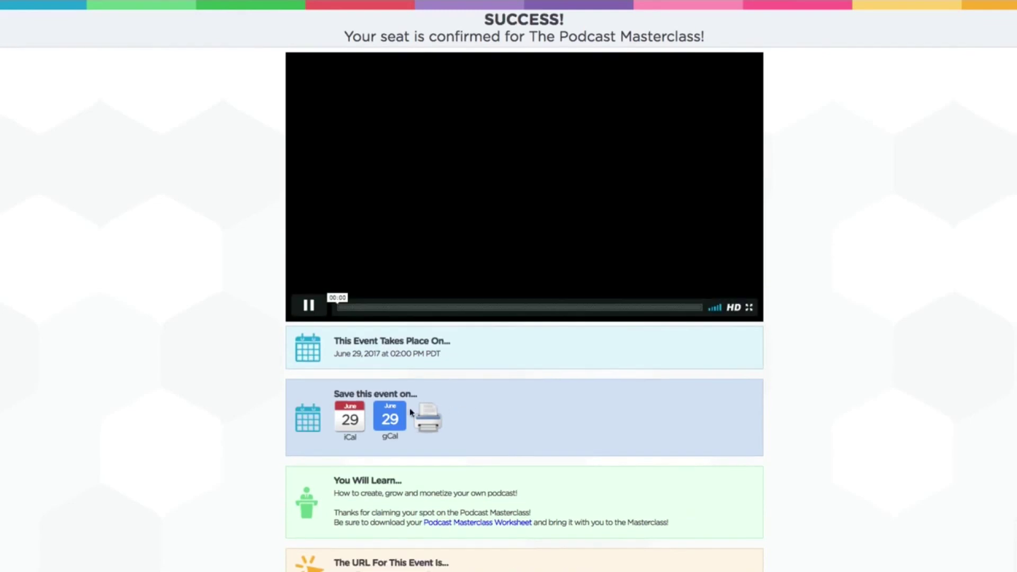
- Pause the confirmation video, open the event's webinar link, and download the registration bonus PDF
{"action": "left_click", "coordinate": [308, 305]}
{"action": "scroll", "coordinate": [410, 392], "scroll_direction": "down", "scroll_amount": 5}
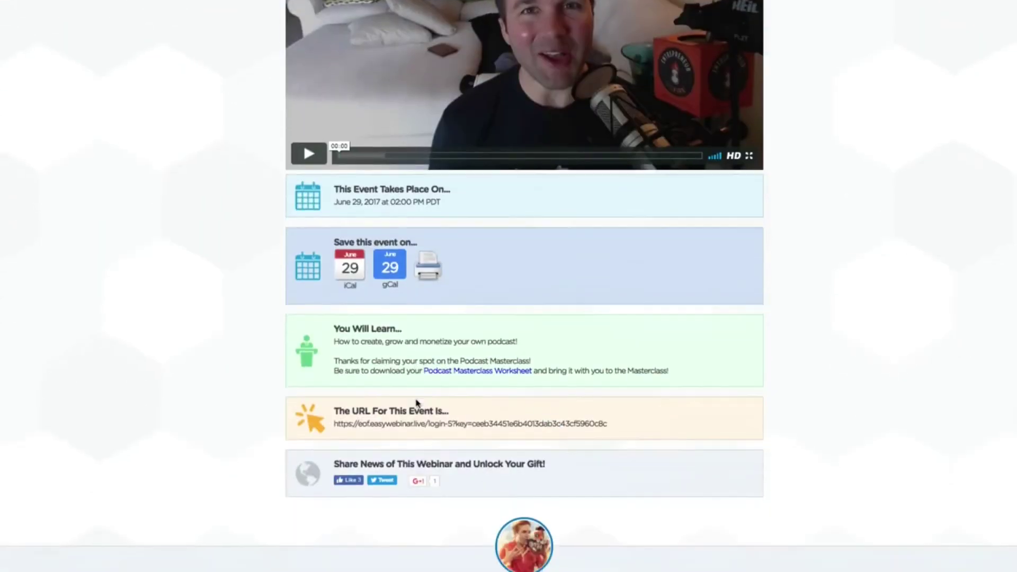
{"action": "scroll", "coordinate": [412, 326], "scroll_direction": "up", "scroll_amount": 5}
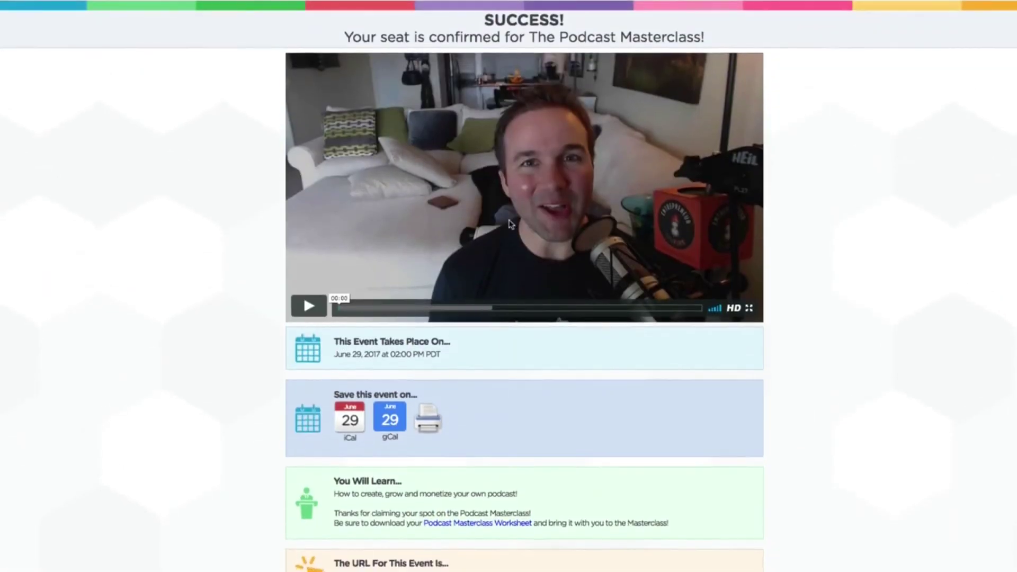
{"action": "scroll", "coordinate": [484, 443], "scroll_direction": "down", "scroll_amount": 2}
{"action": "scroll", "coordinate": [485, 444], "scroll_direction": "down", "scroll_amount": 2}
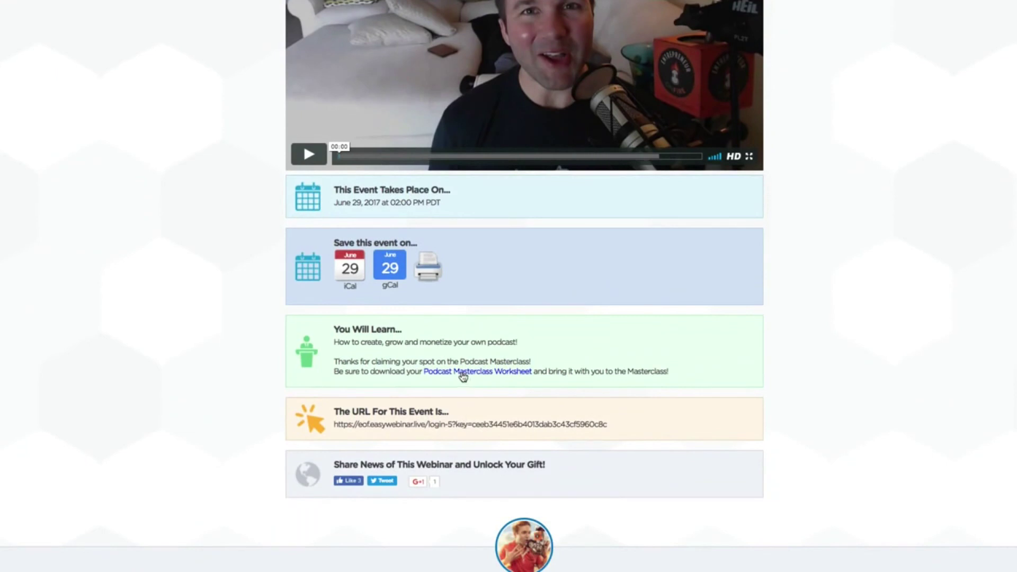
{"action": "left_click", "coordinate": [461, 428]}
{"action": "scroll", "coordinate": [662, 227], "scroll_direction": "up", "scroll_amount": 3}
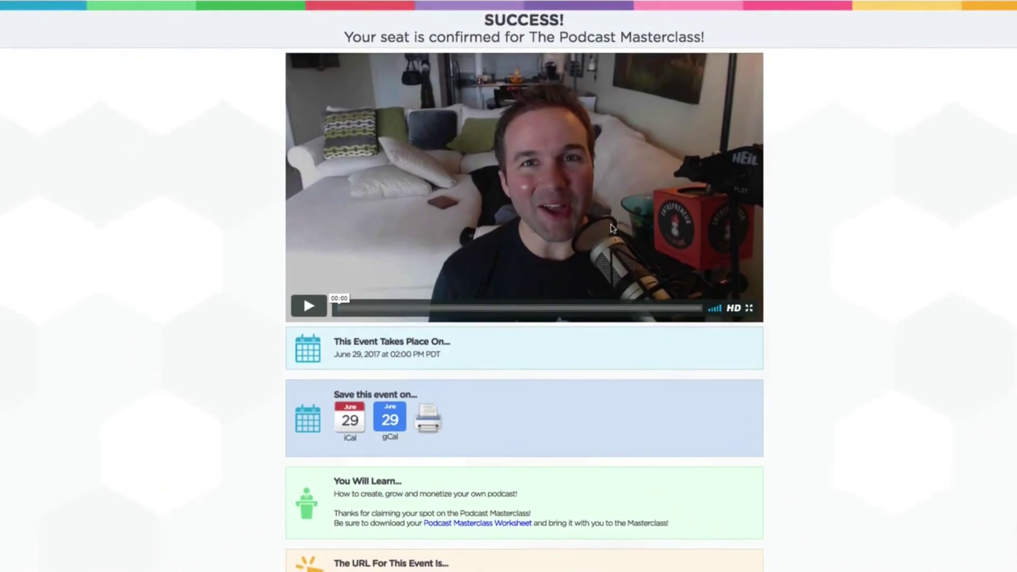
{"action": "scroll", "coordinate": [595, 245], "scroll_direction": "down", "scroll_amount": 5}
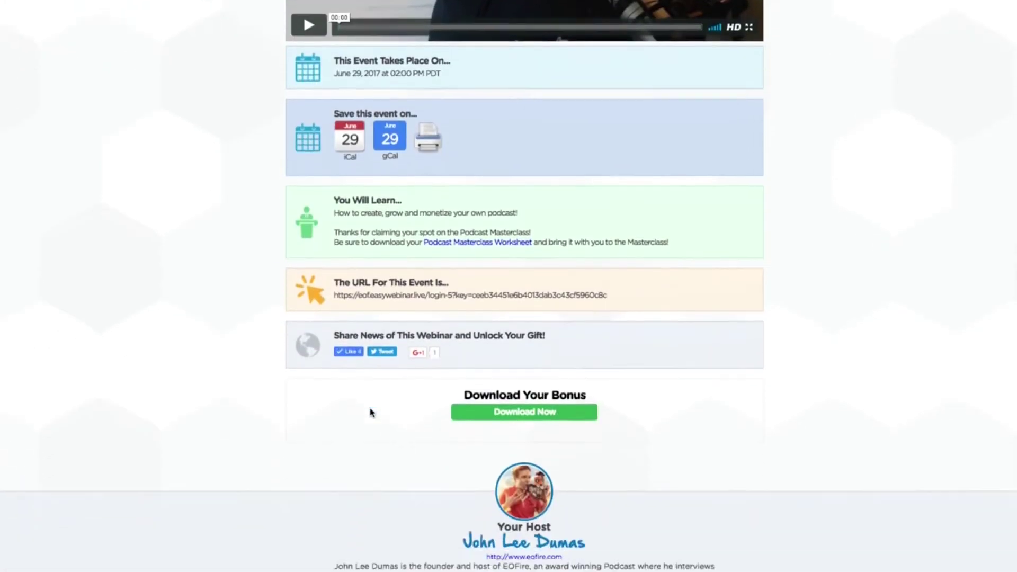
{"action": "left_click", "coordinate": [532, 390]}
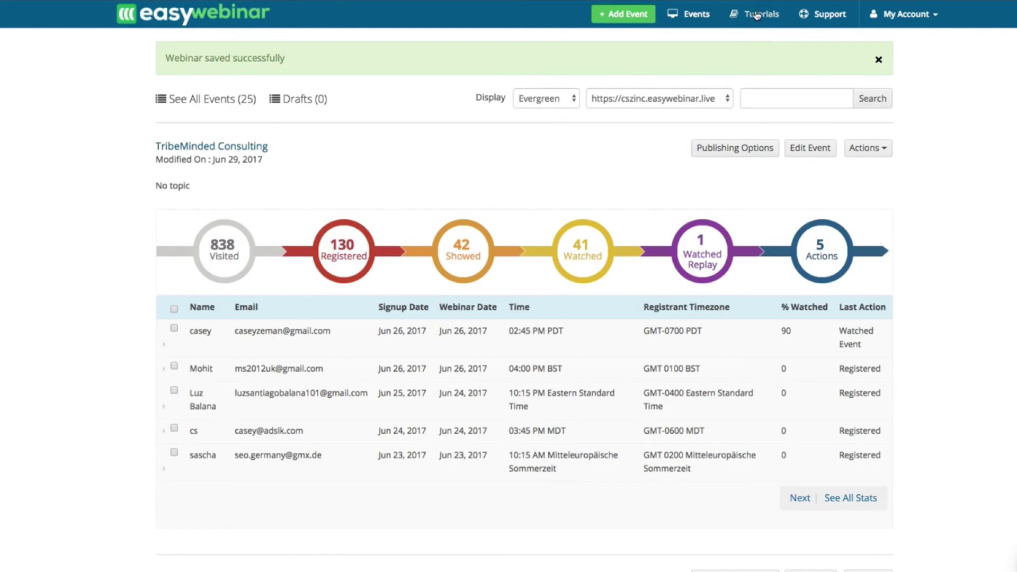
- Browse the account's Integrations list of CRM and autoresponder services, then go to Download Plugin
{"action": "left_click", "coordinate": [824, 17]}
{"action": "left_click", "coordinate": [900, 14]}
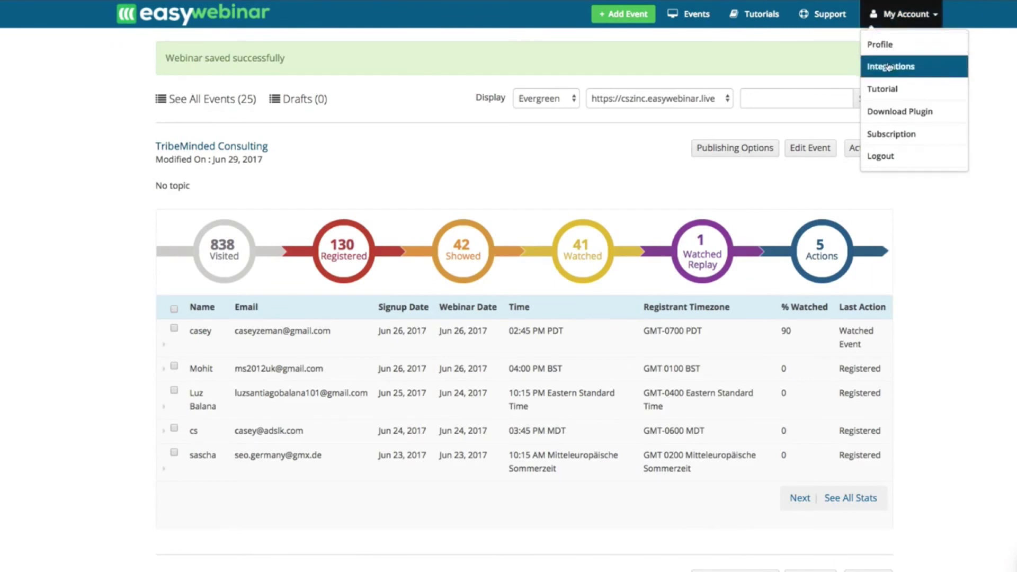
{"action": "left_click", "coordinate": [889, 43]}
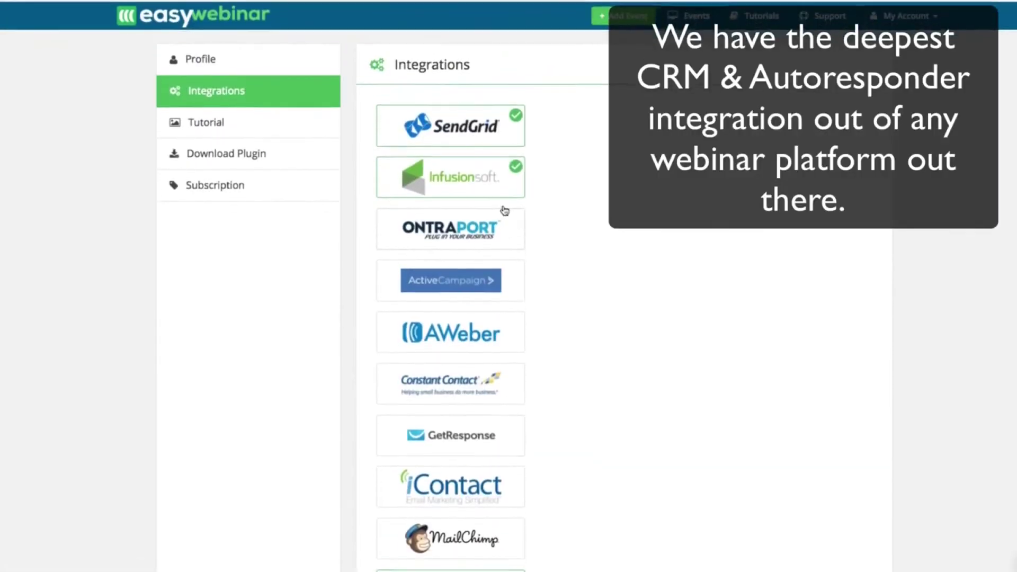
{"action": "scroll", "coordinate": [466, 366], "scroll_direction": "down", "scroll_amount": 3}
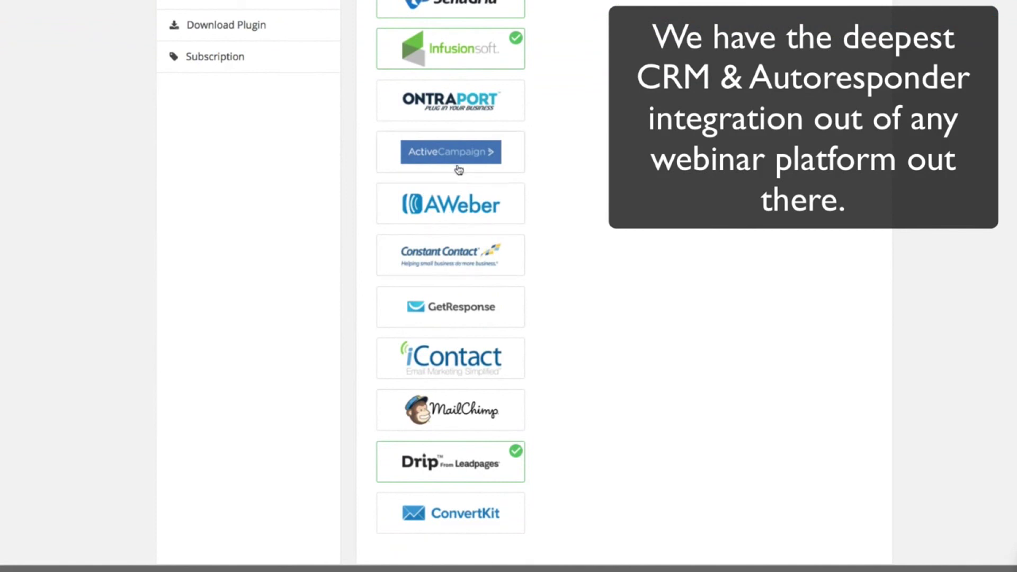
{"action": "scroll", "coordinate": [459, 108], "scroll_direction": "up", "scroll_amount": 3}
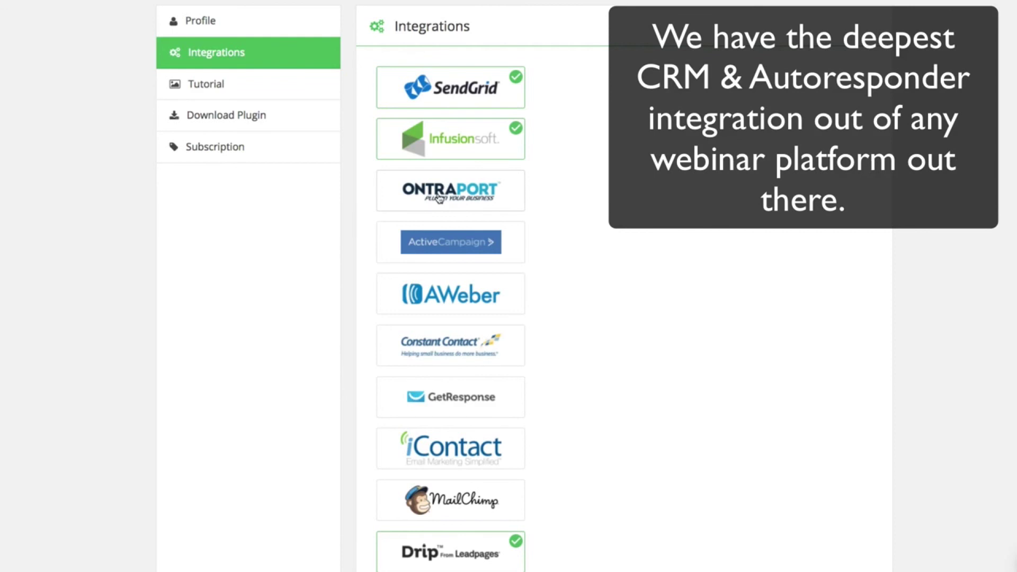
{"action": "left_click", "coordinate": [222, 97]}
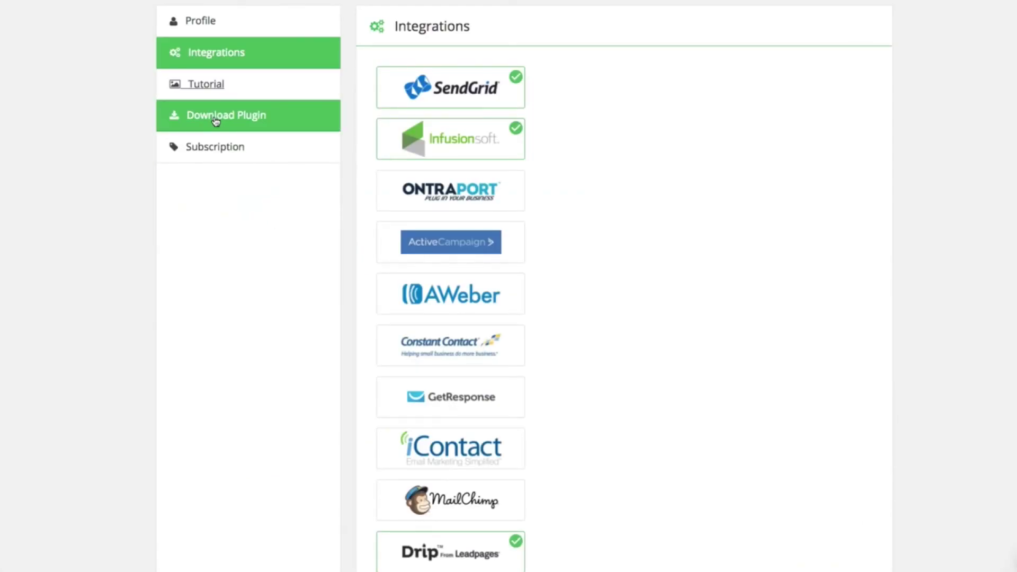
{"action": "left_click", "coordinate": [216, 121]}
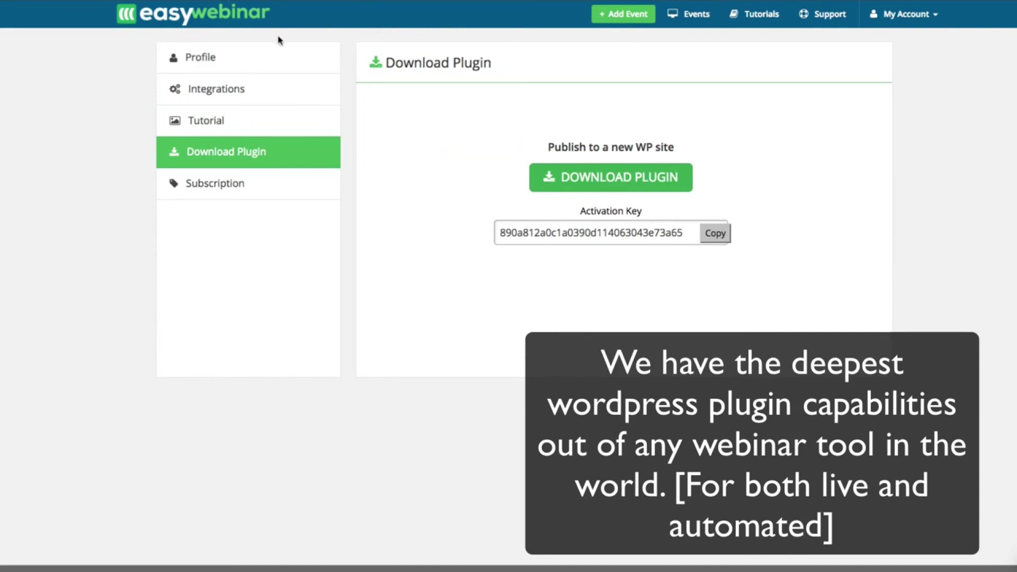
- Select the WordPress plugin activation key, then view the account's subscription details
{"action": "double_click", "coordinate": [525, 237]}
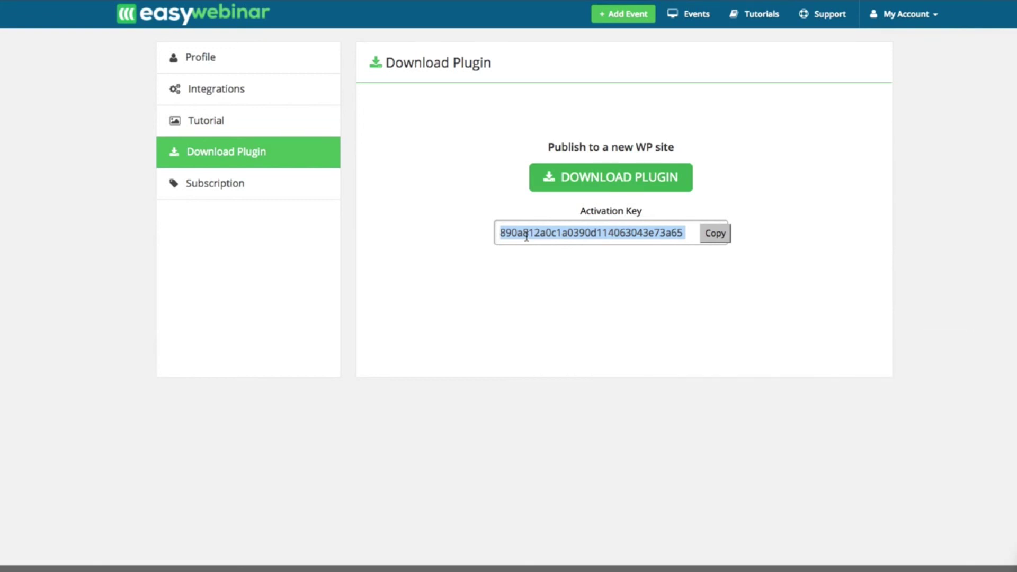
{"action": "left_click", "coordinate": [202, 185]}
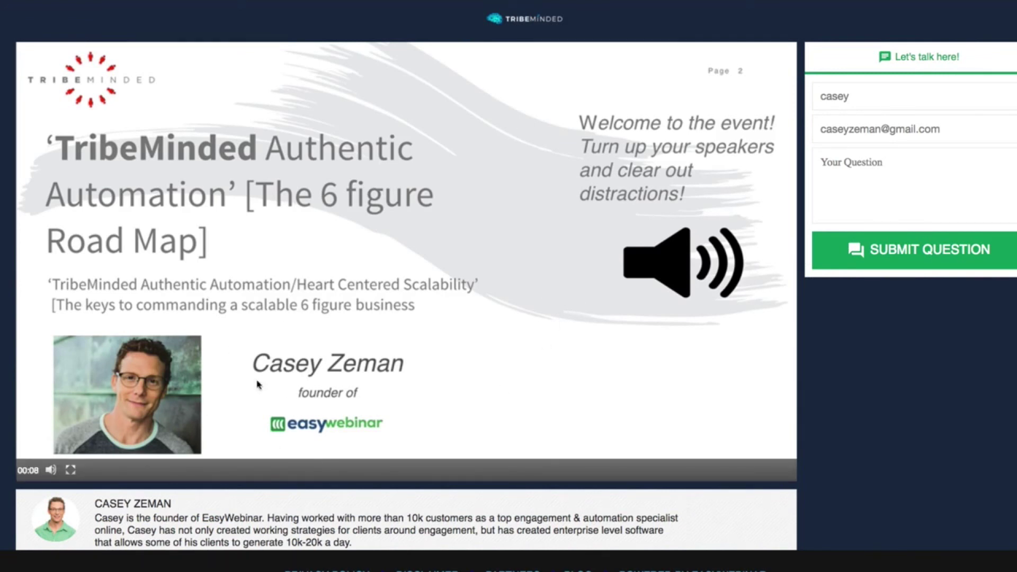
- Show the TribeMinded presentation full screen and adjust the volume slider to unmute it
{"action": "left_click", "coordinate": [71, 470]}
{"action": "mouse_move", "coordinate": [51, 470]}
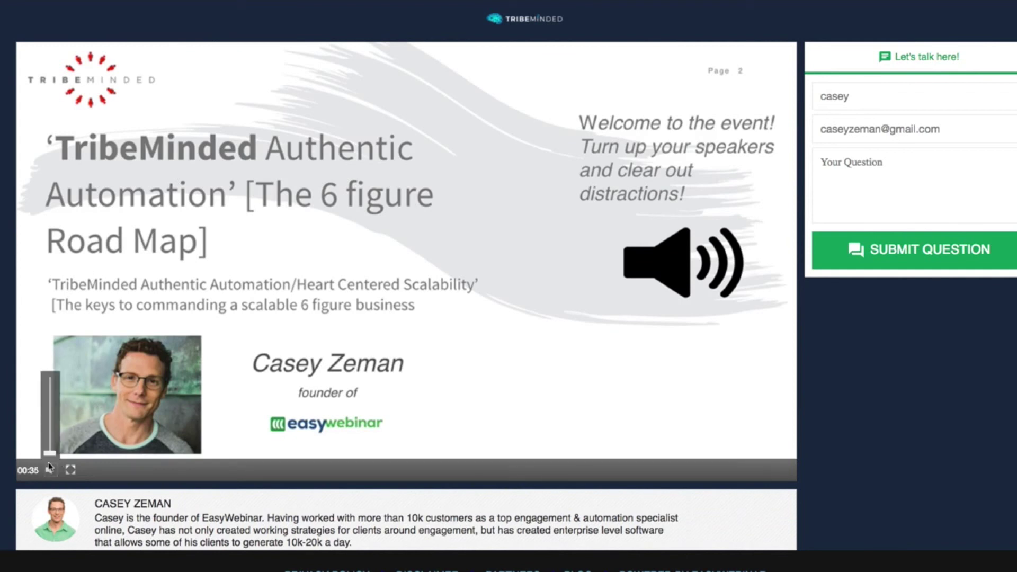
{"action": "scroll", "coordinate": [52, 456], "scroll_direction": "down", "scroll_amount": 1}
{"action": "scroll", "coordinate": [53, 453], "scroll_direction": "down", "scroll_amount": 1}
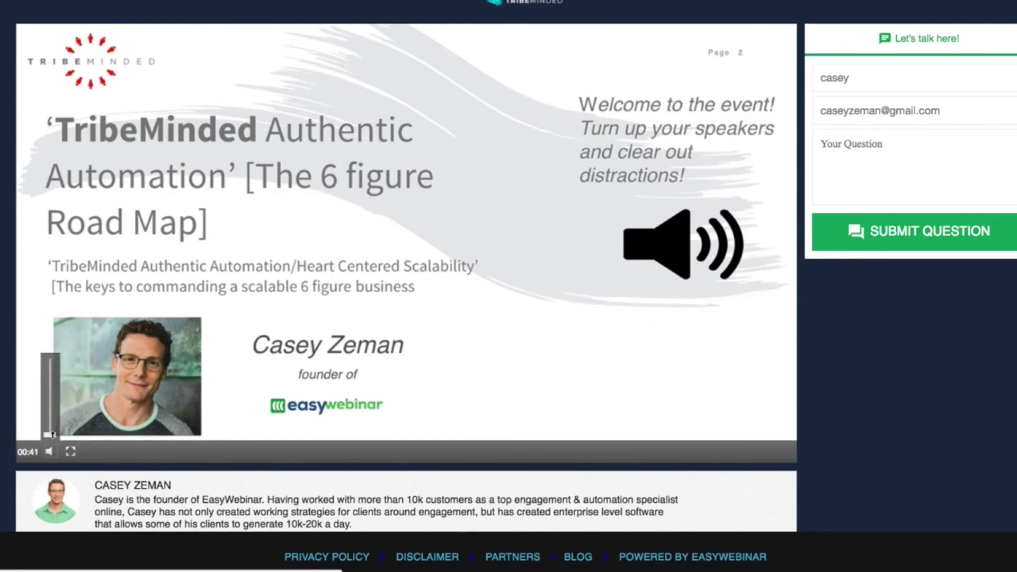
{"action": "mouse_move", "coordinate": [52, 435]}
{"action": "left_mouse_down"}
{"action": "mouse_move", "coordinate": [53, 395]}
{"action": "mouse_move", "coordinate": [65, 437]}
{"action": "left_mouse_up"}
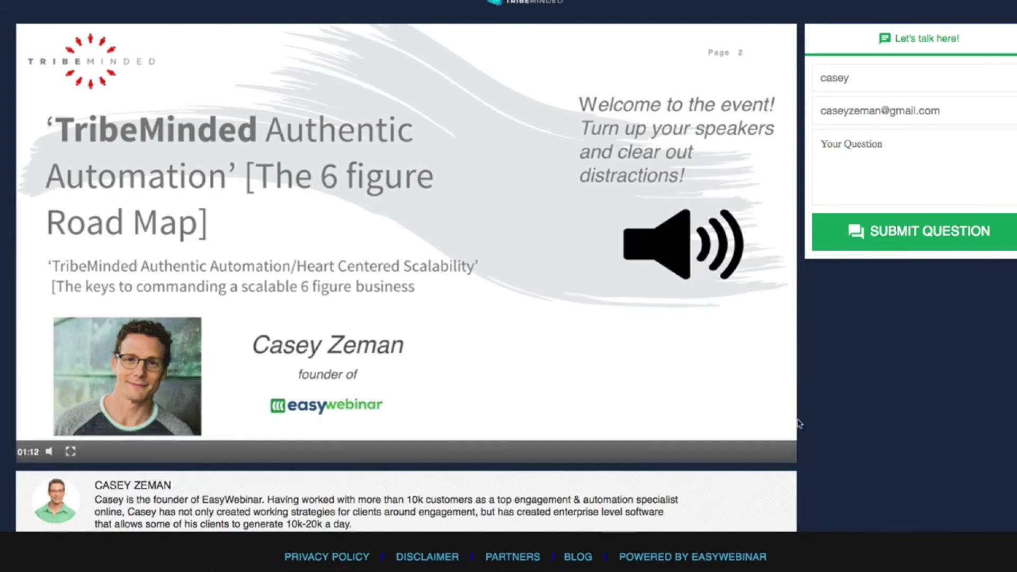
{"action": "left_click", "coordinate": [863, 1]}
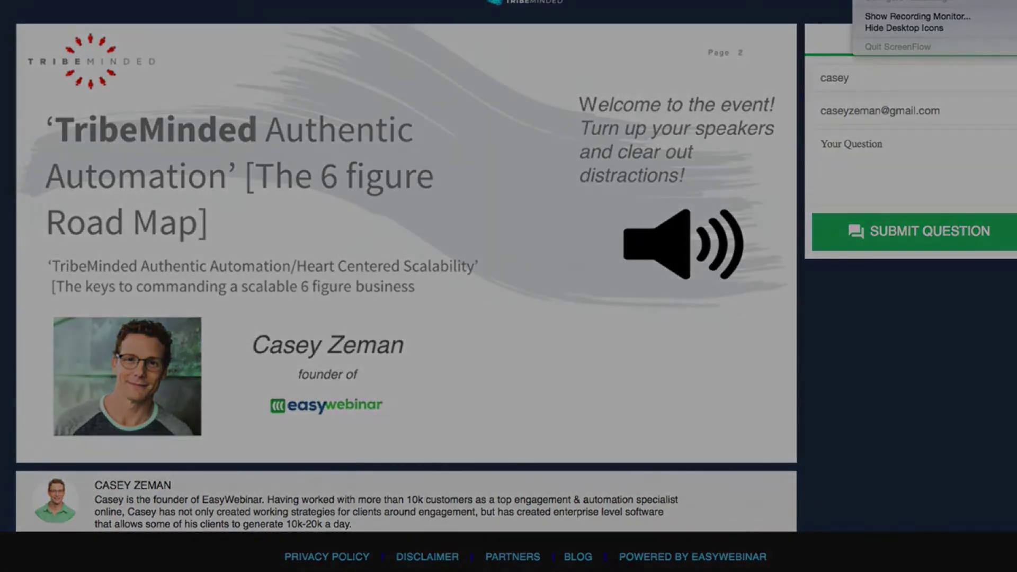